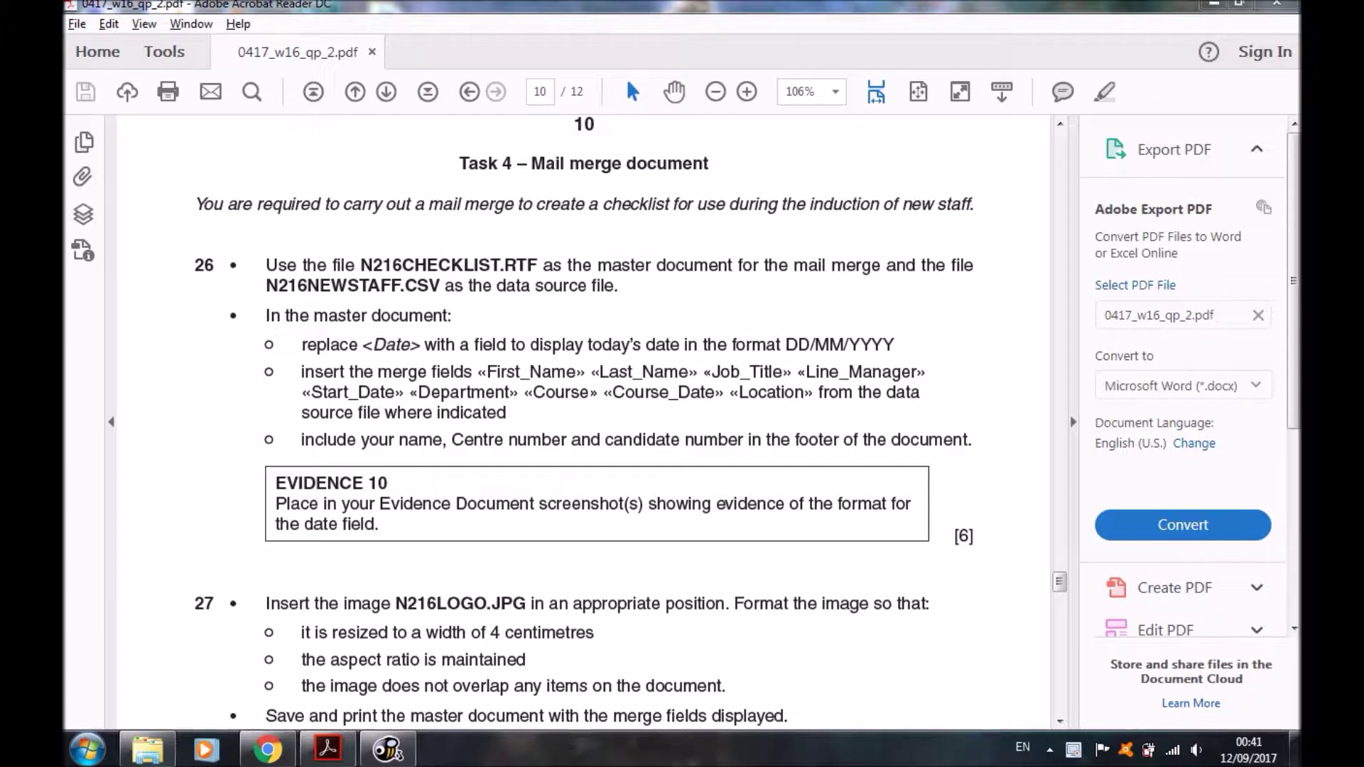
# From the task folder in Explorer, open the N216CHECKLIST master document in Word
pyautogui.click(148, 750)
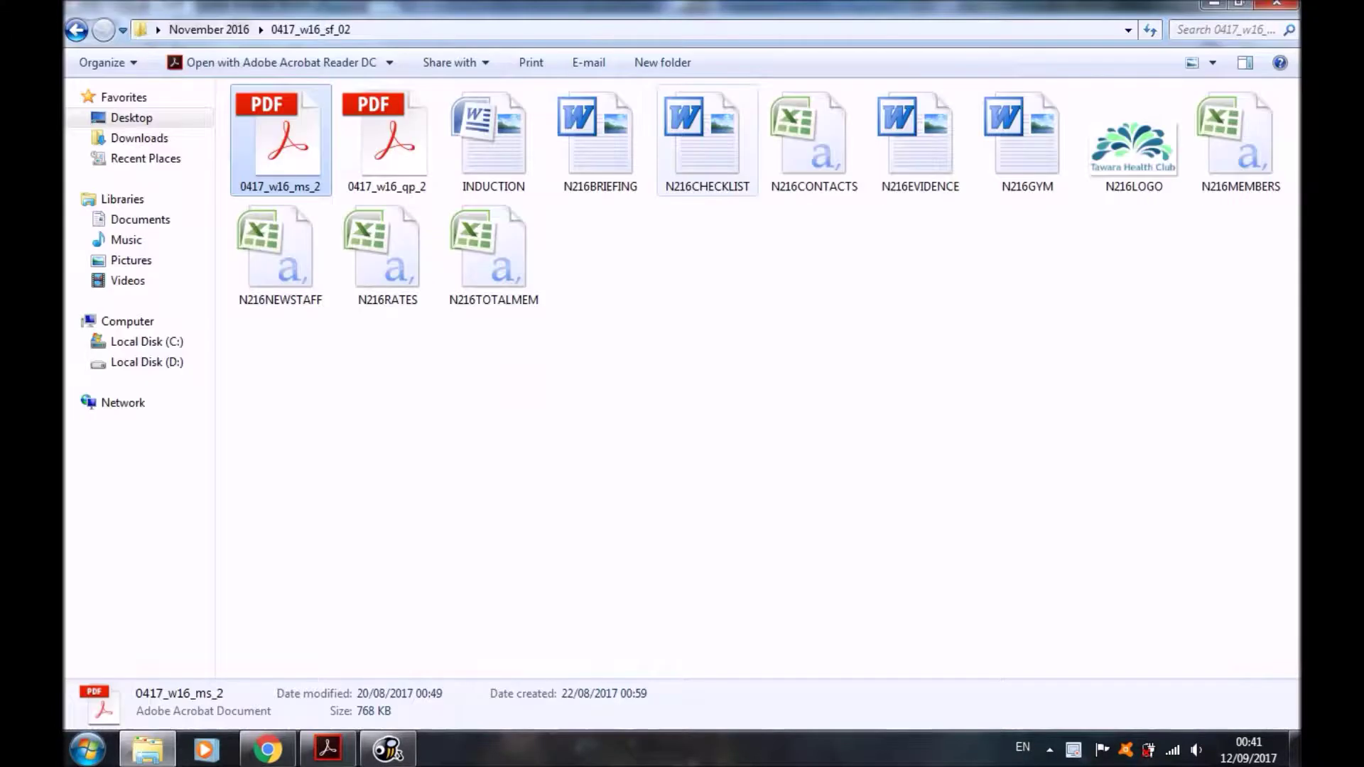
pyautogui.click(707, 139)
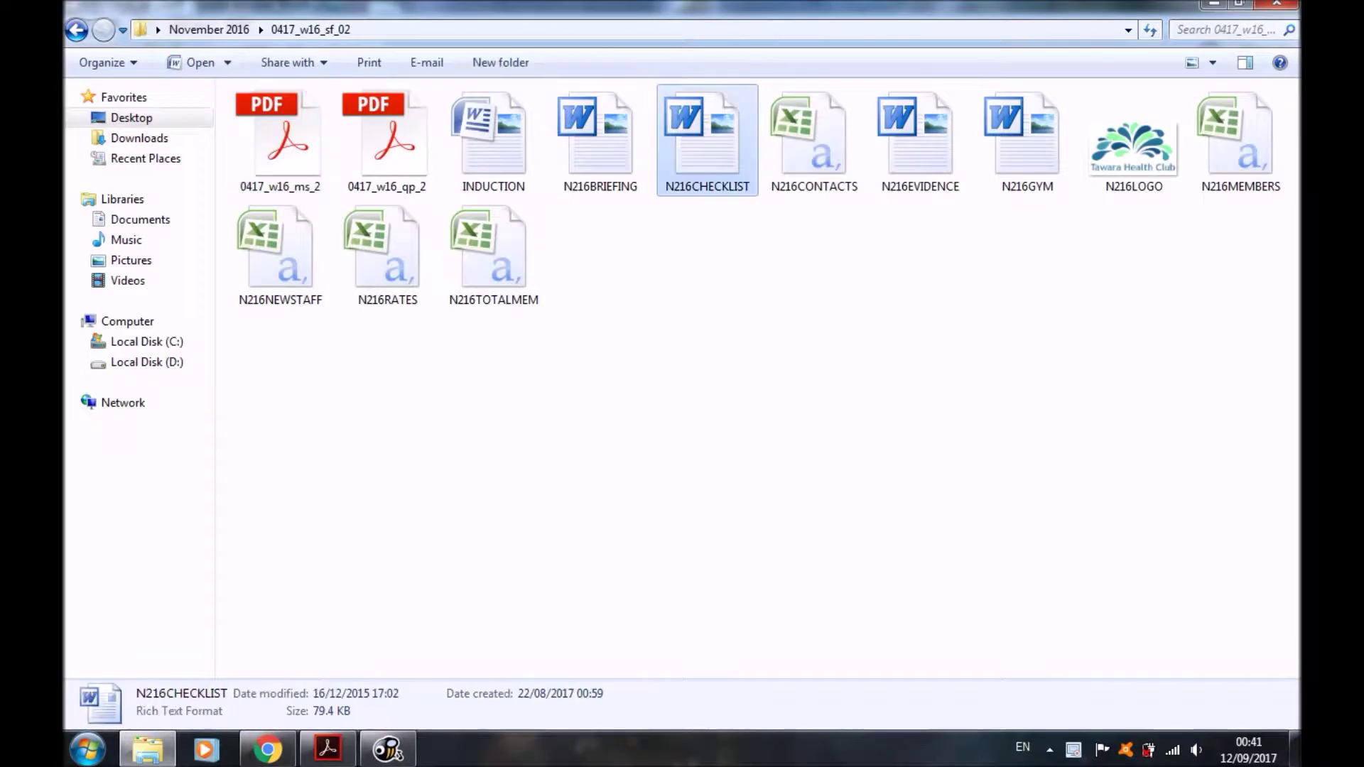
pyautogui.doubleClick(707, 139)
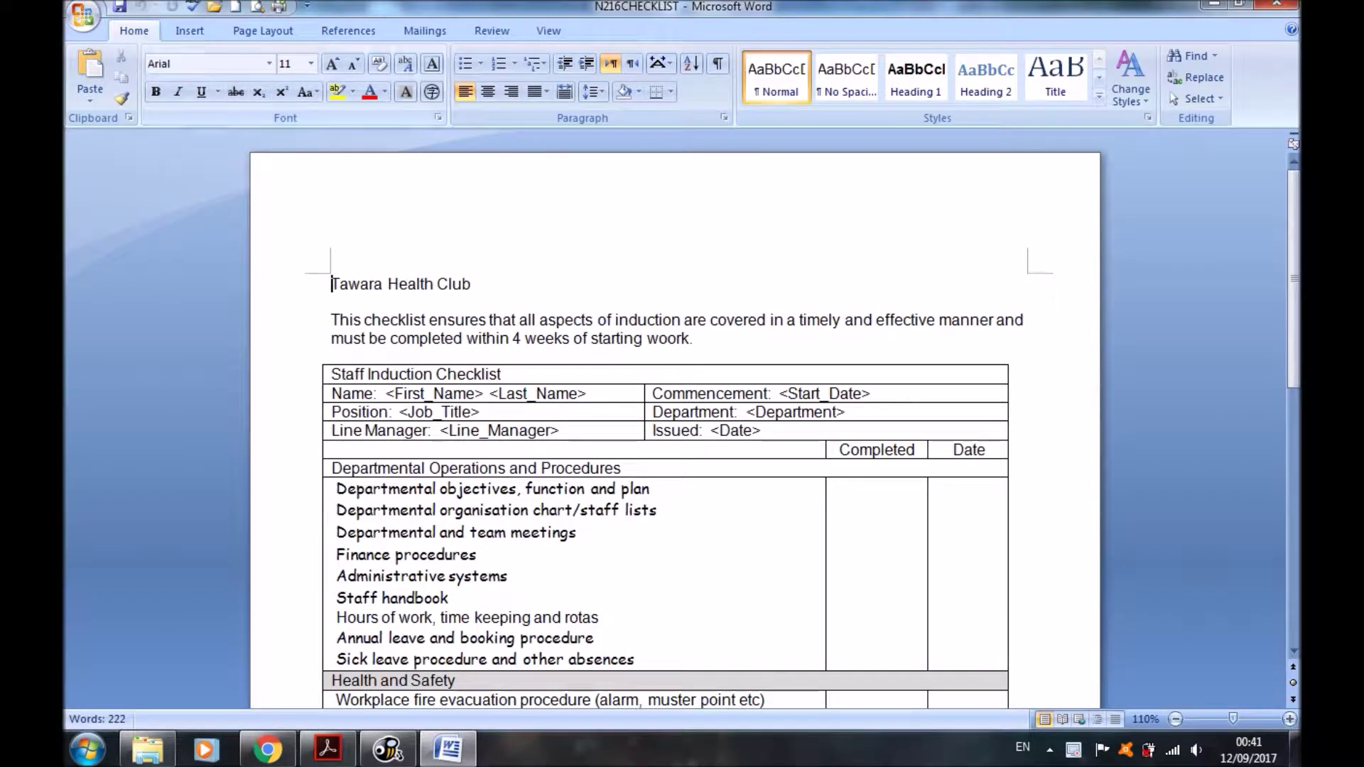
# Choose Select Recipients > Use Existing List on the Mailings tab
pyautogui.hotkey('alt', 'm')
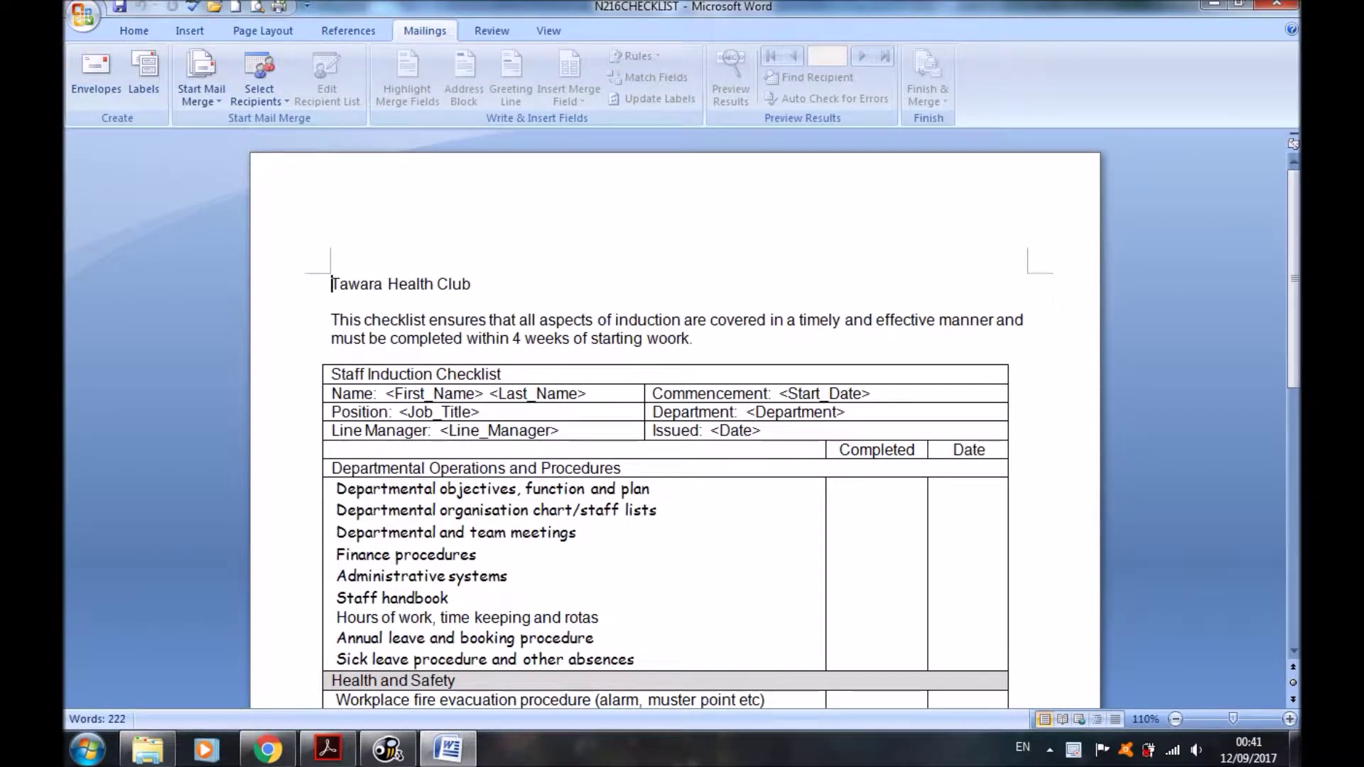
pyautogui.click(201, 88)
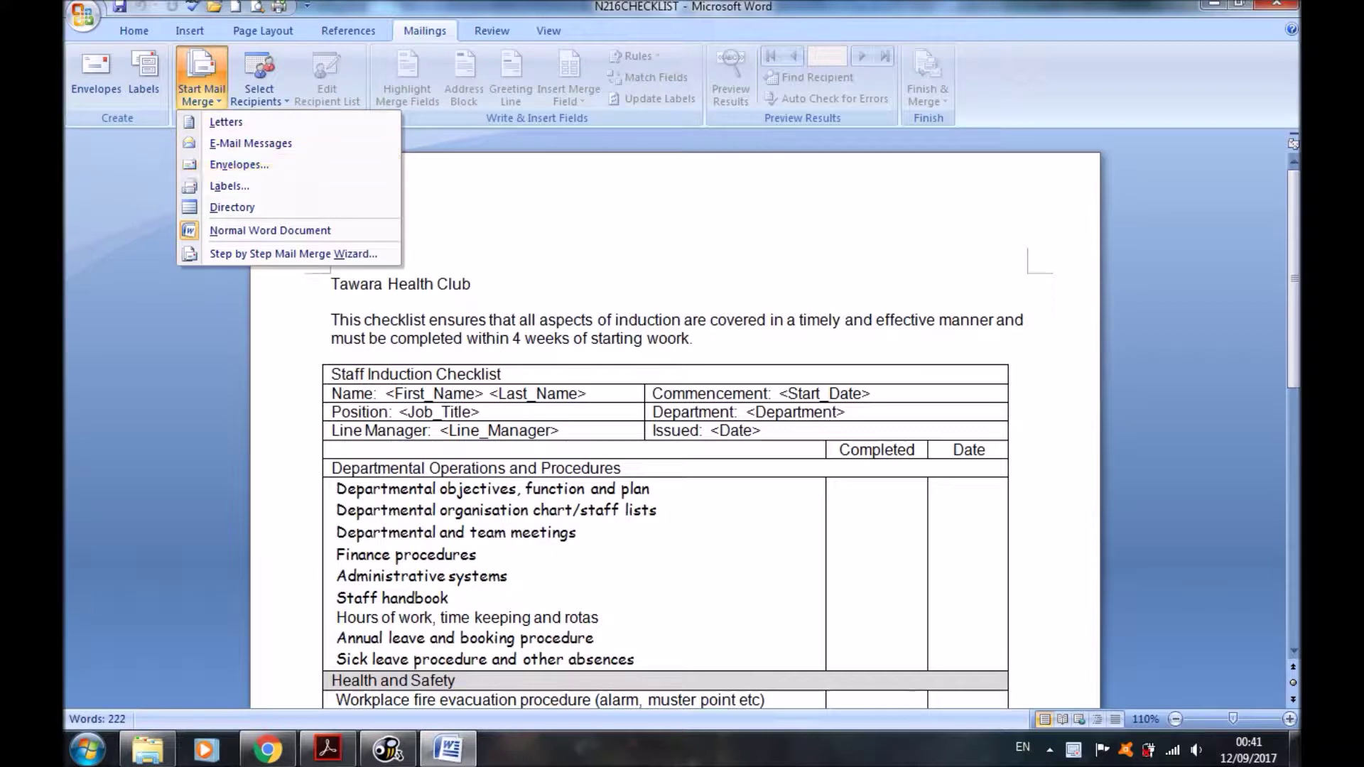
pyautogui.click(259, 88)
pyautogui.click(305, 143)
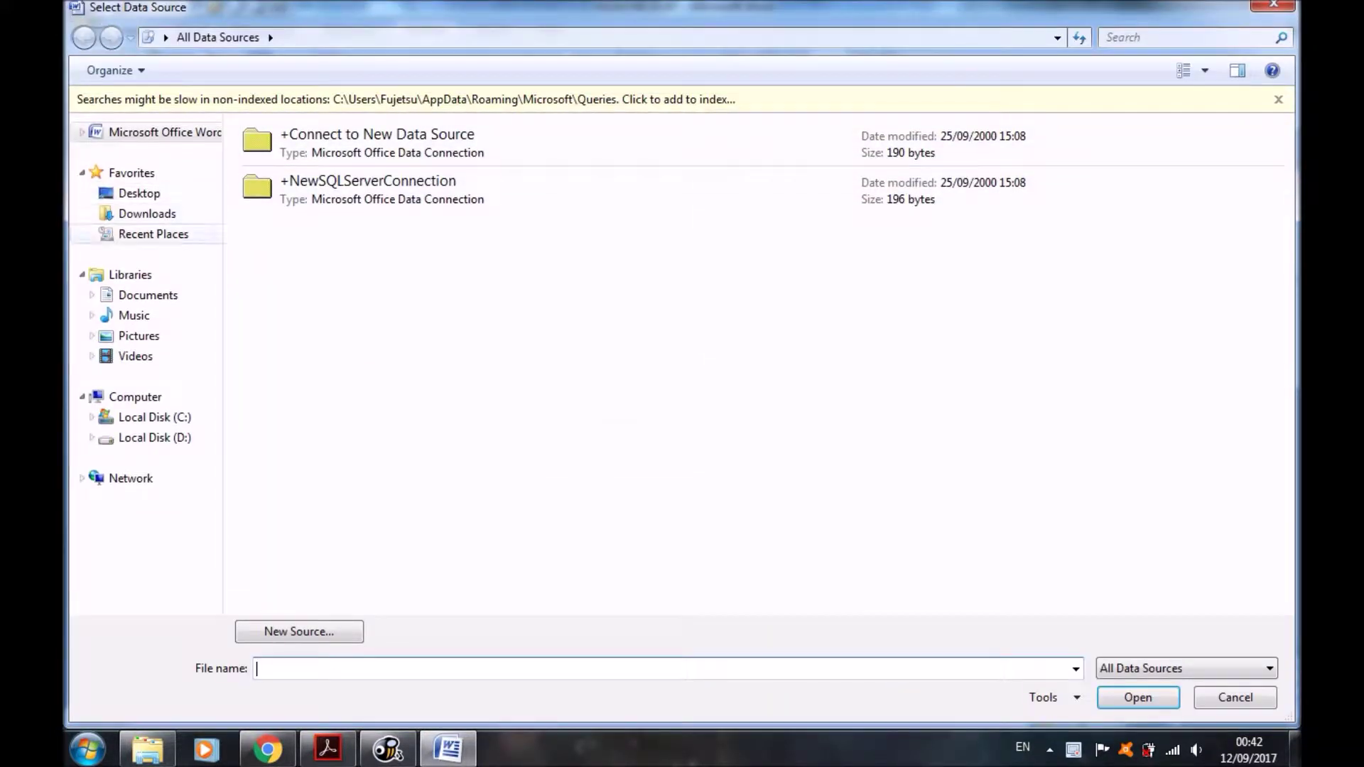
# Browse to Desktop > November 2016 > 0417_w16_sf_02 and view the files as Large Icons
pyautogui.click(140, 194)
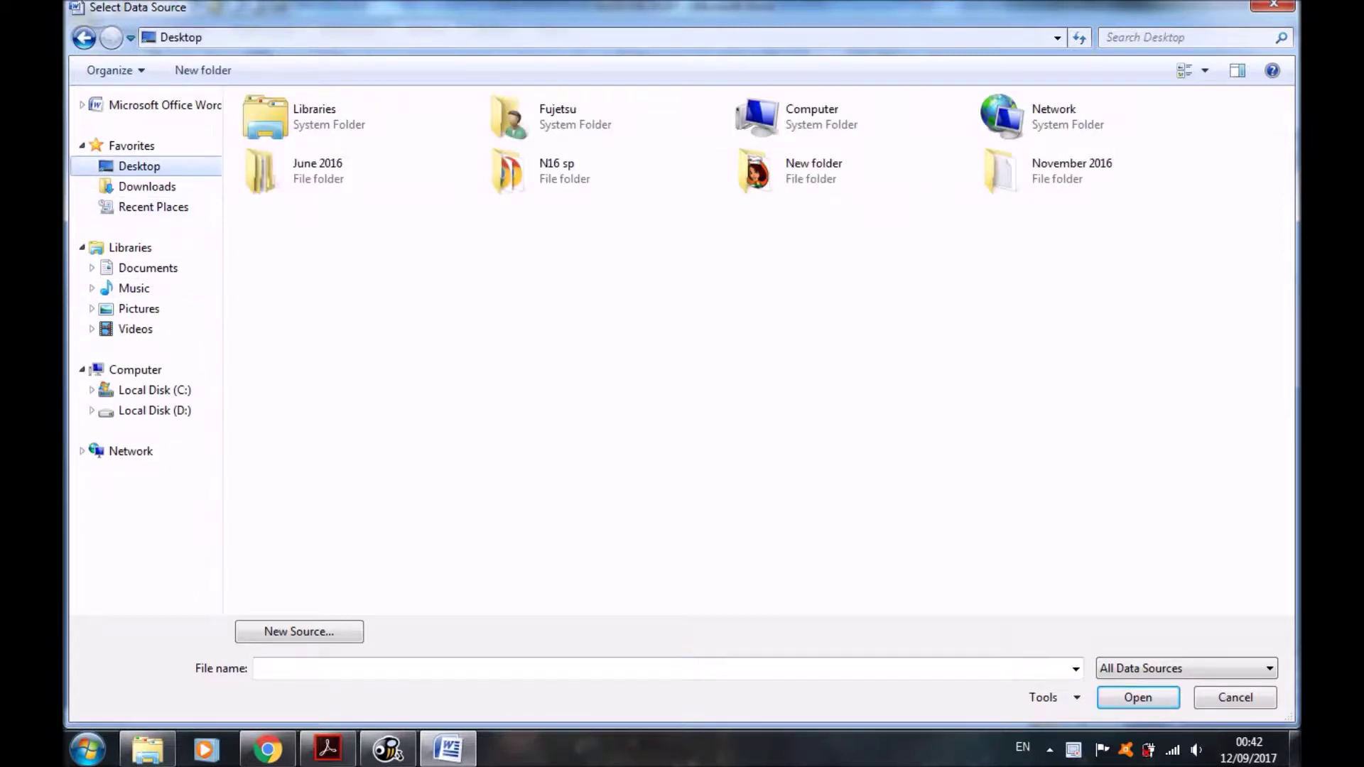
pyautogui.doubleClick(1048, 171)
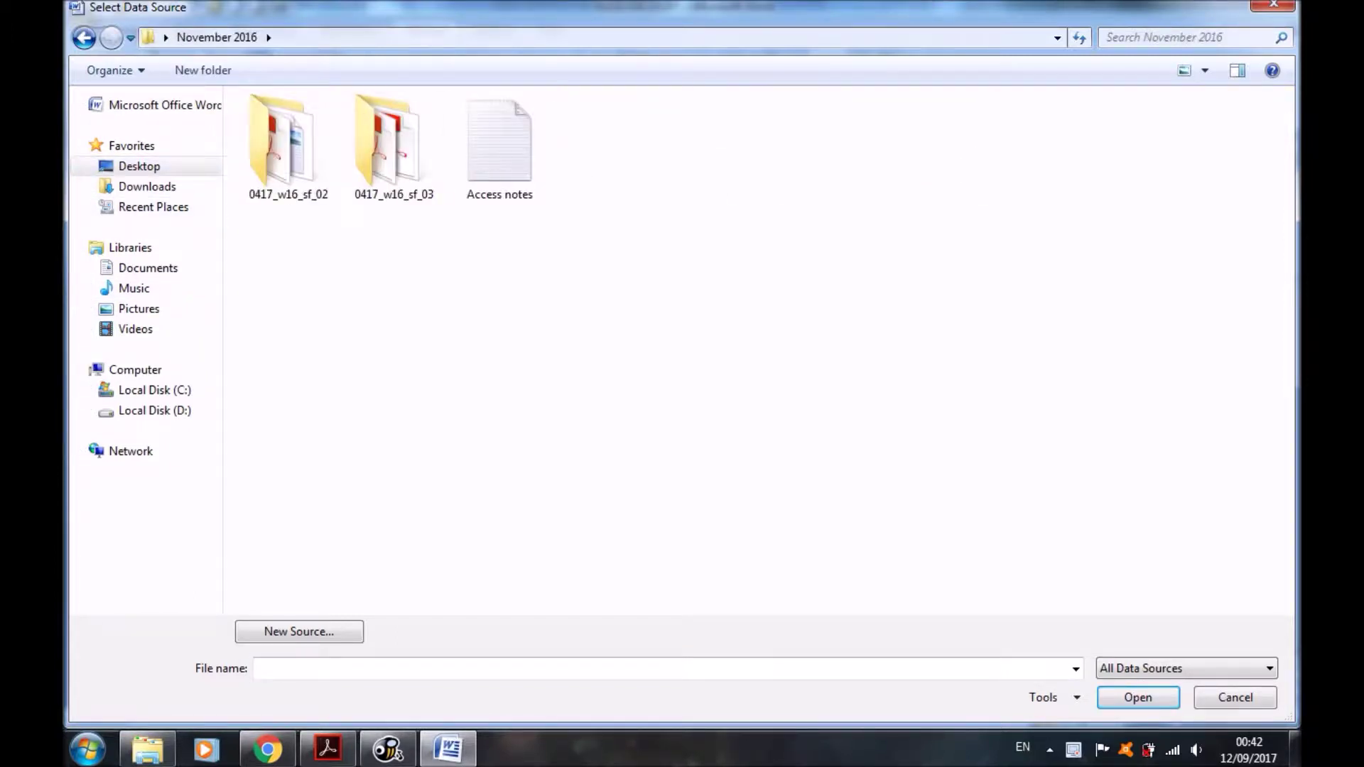
pyautogui.press('Return')
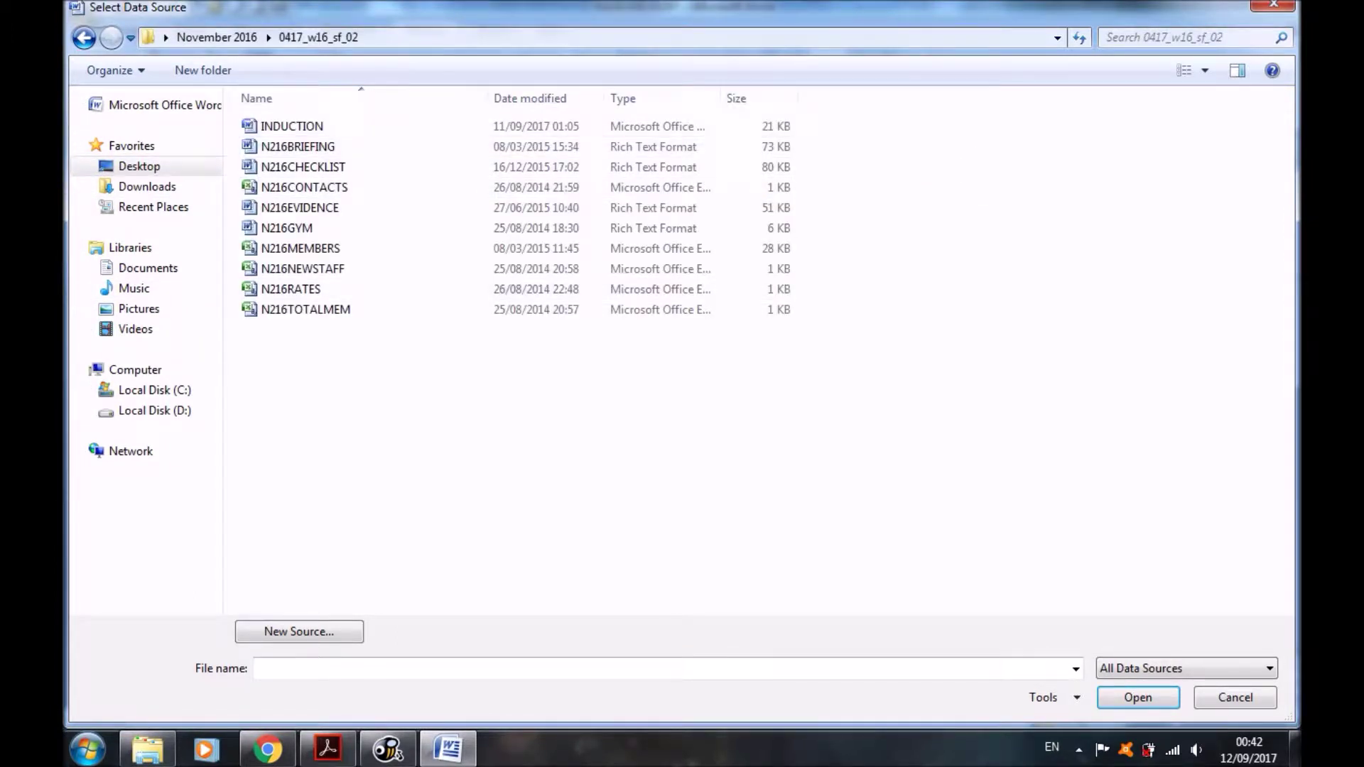
pyautogui.click(1184, 69)
pyautogui.click(1183, 70)
pyautogui.hotkey('alt', 'Tab')
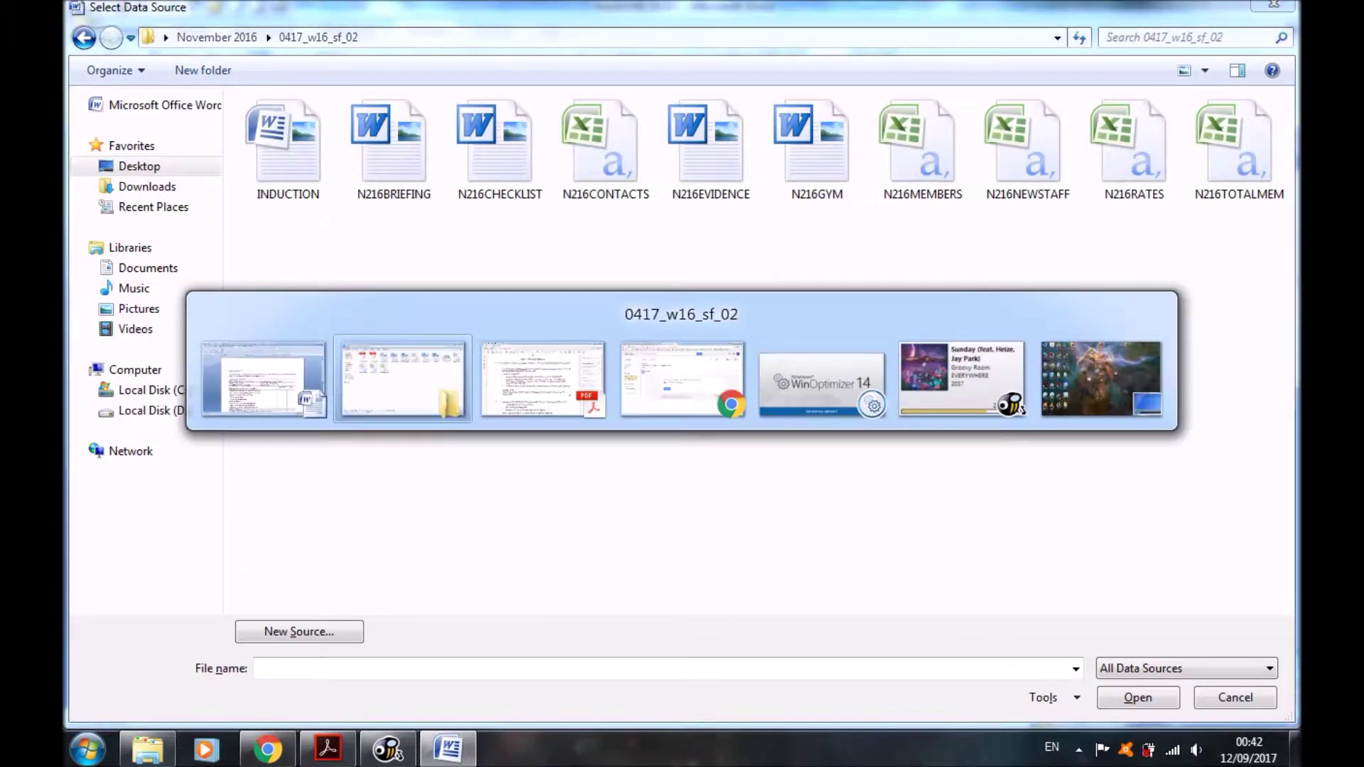
pyautogui.hotkey('alt', 'Tab')
pyautogui.hotkey('alt', 'Tab')
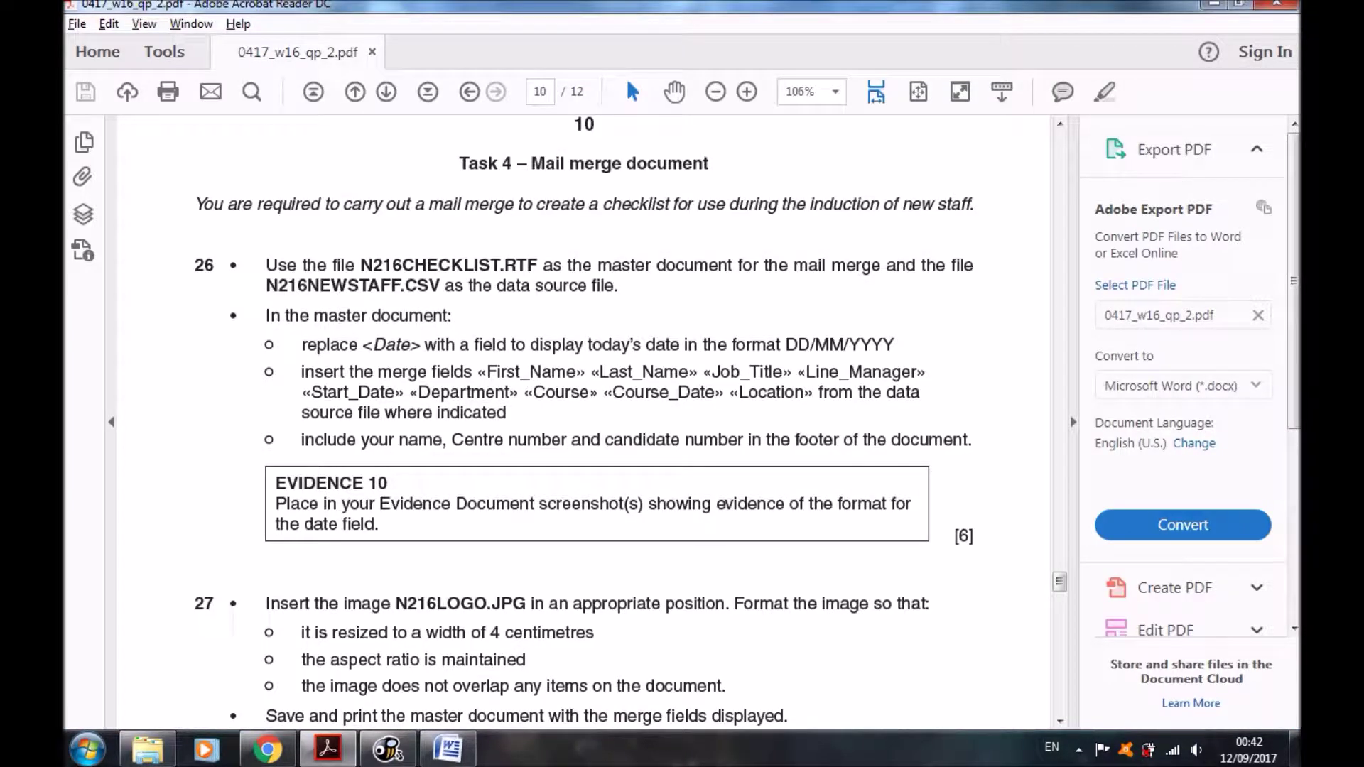
pyautogui.hotkey('alt', 'Tab')
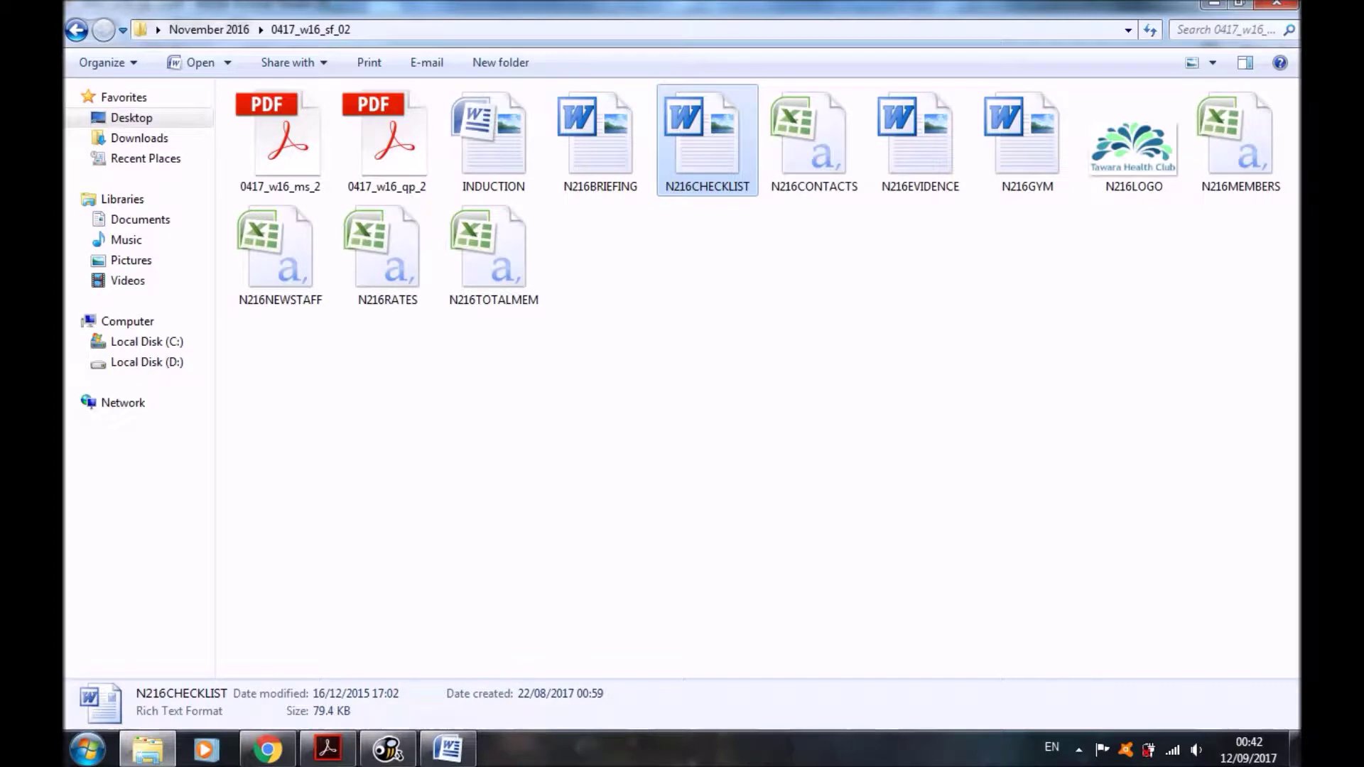
pyautogui.doubleClick(280, 256)
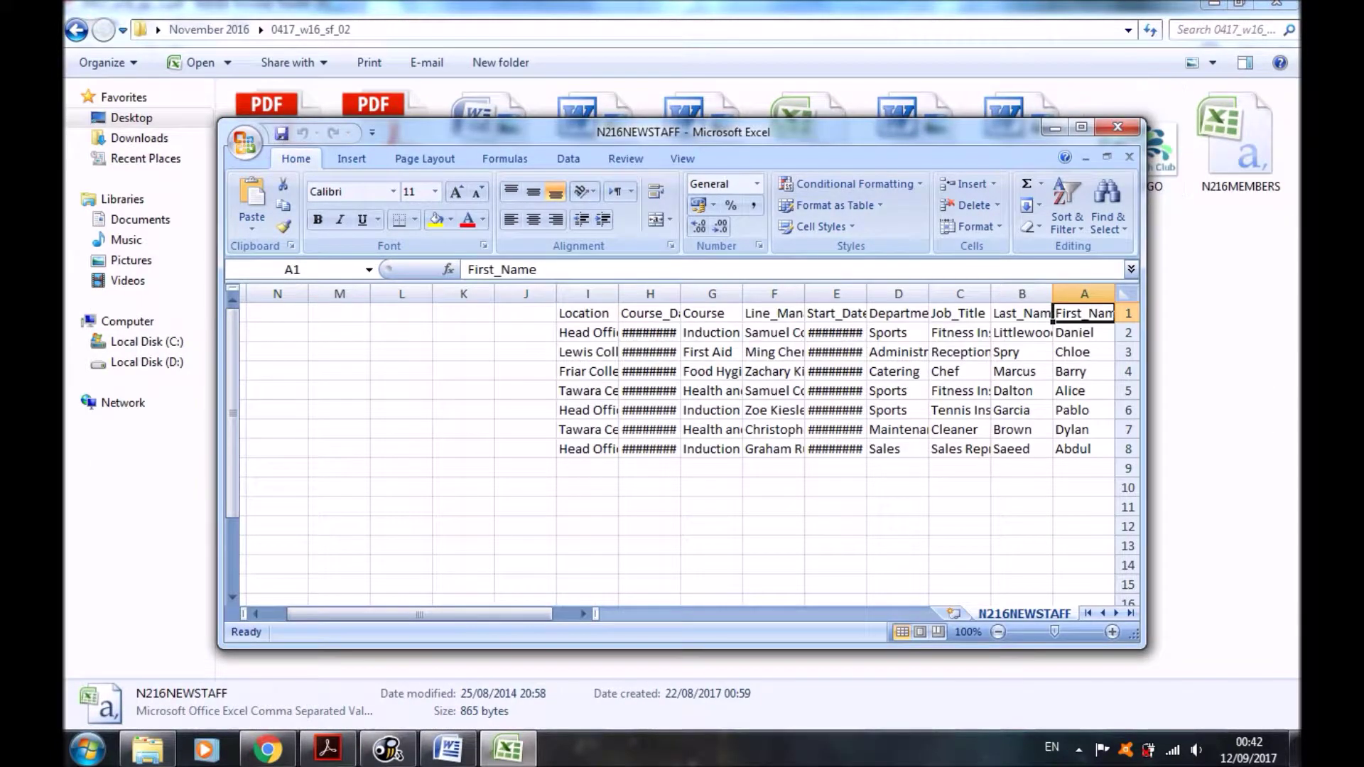
pyautogui.click(1081, 127)
pyautogui.click(1277, 3)
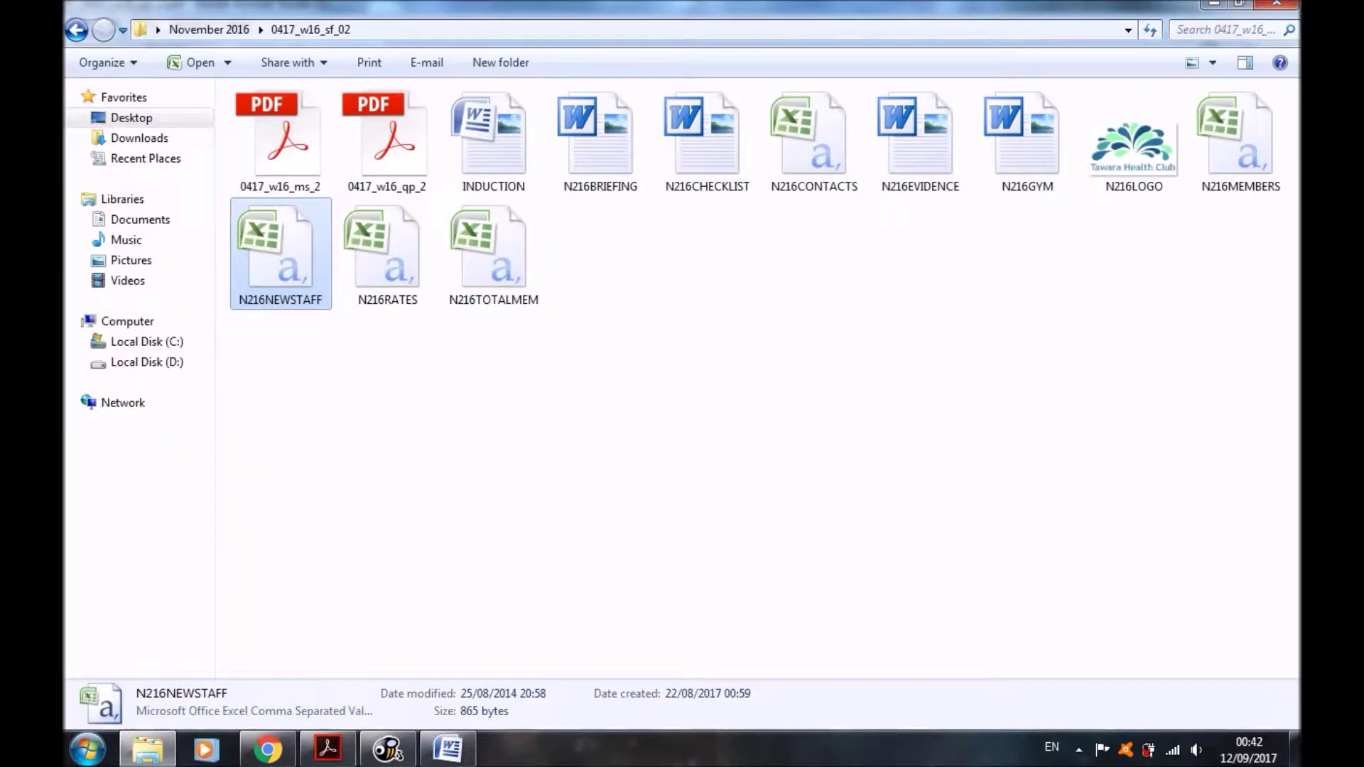
pyautogui.hotkey('alt', 'Tab')
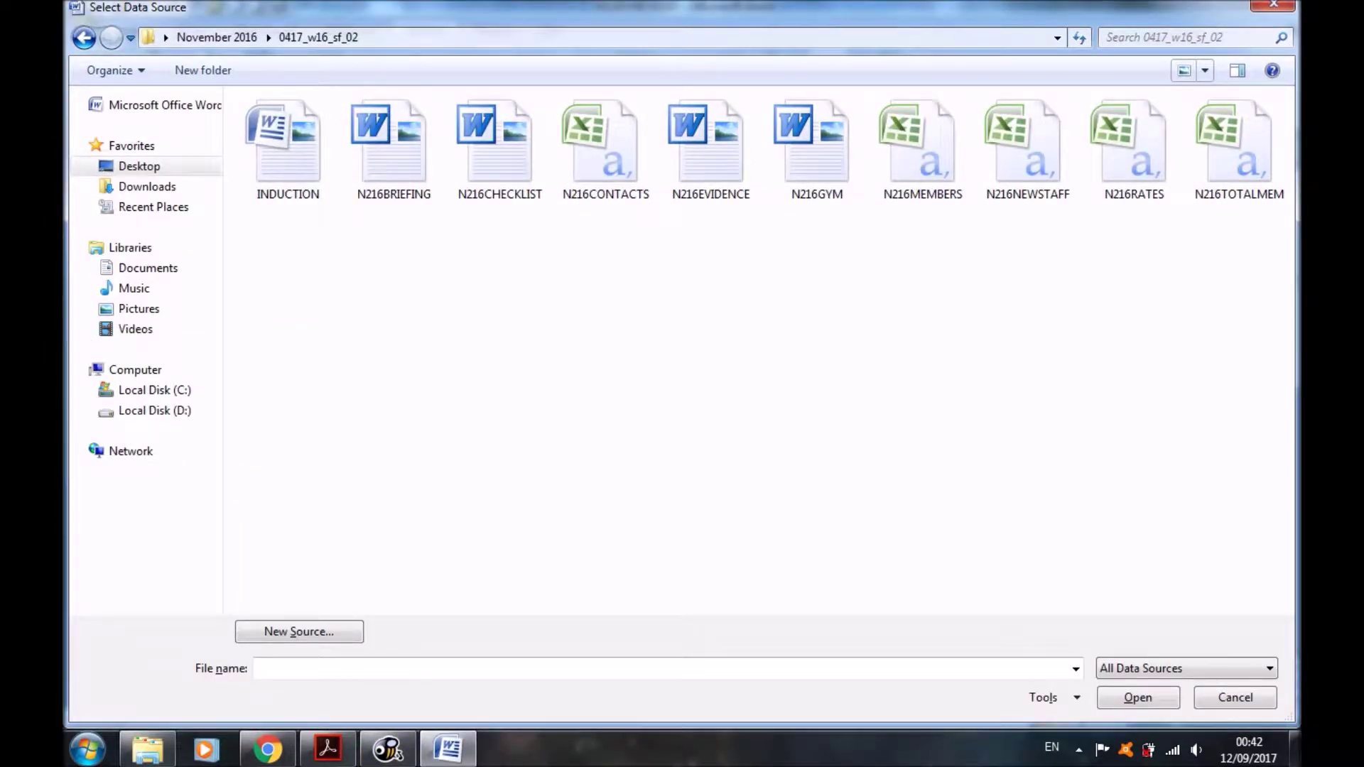
pyautogui.click(1027, 153)
# Attach N216NEWSTAFF as the recipient list and recheck the task instructions
pyautogui.click(1138, 697)
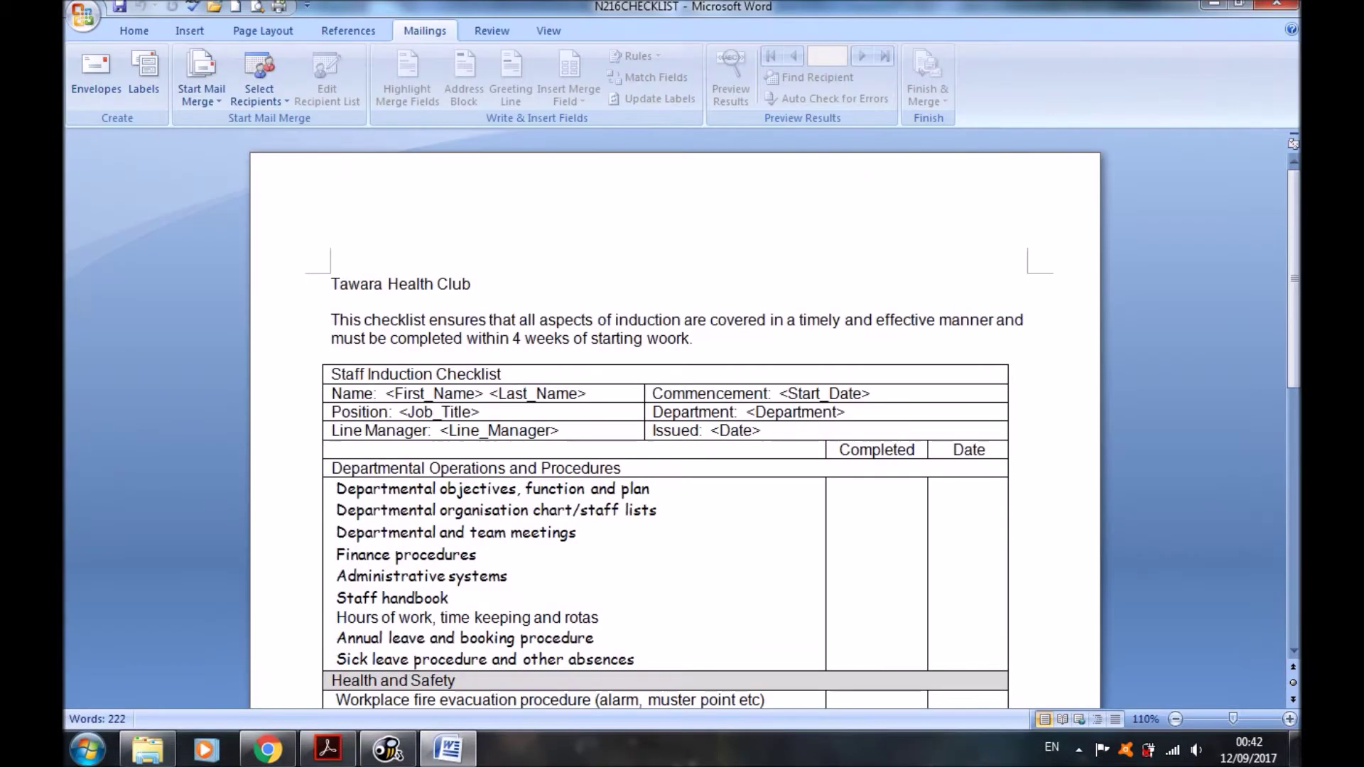
pyautogui.hotkey('alt', 'Tab')
pyautogui.hotkey('alt', 'Tab')
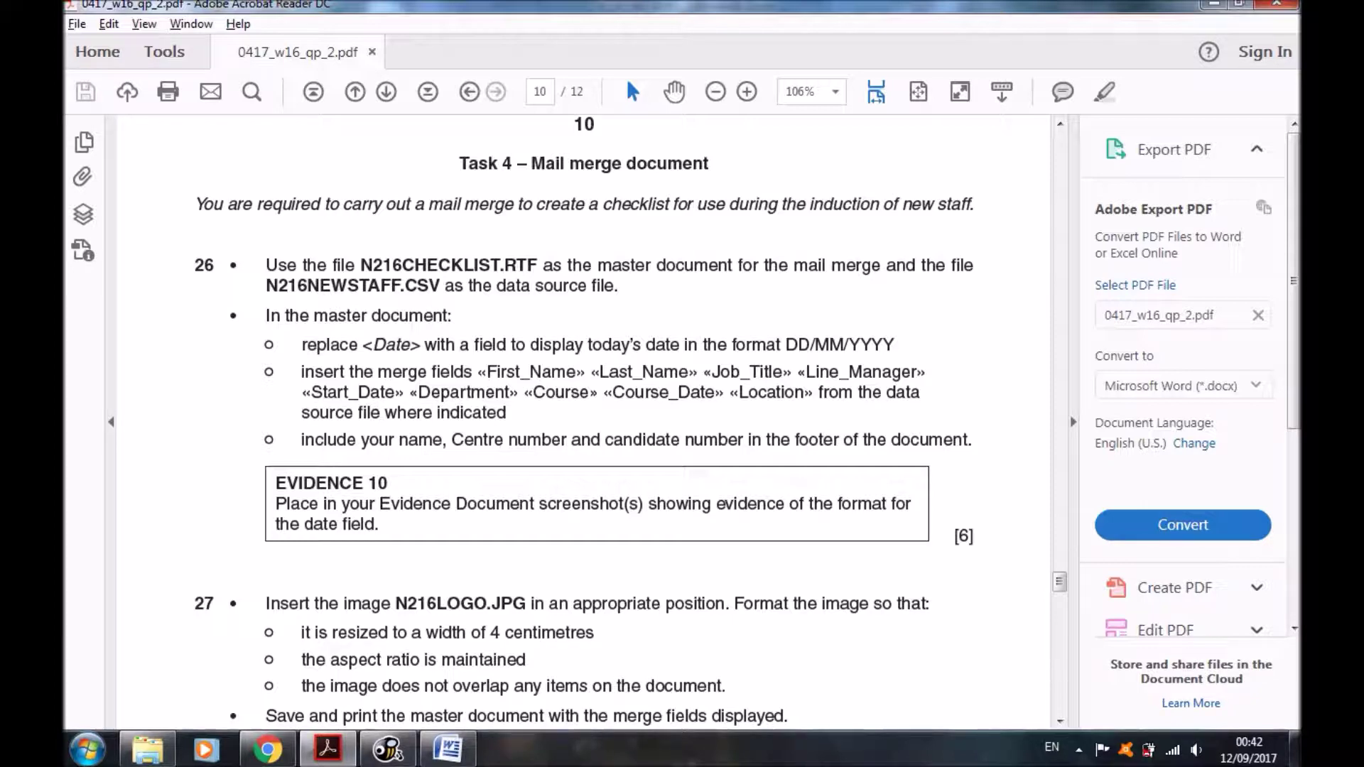
pyautogui.hotkey('alt', 'Tab')
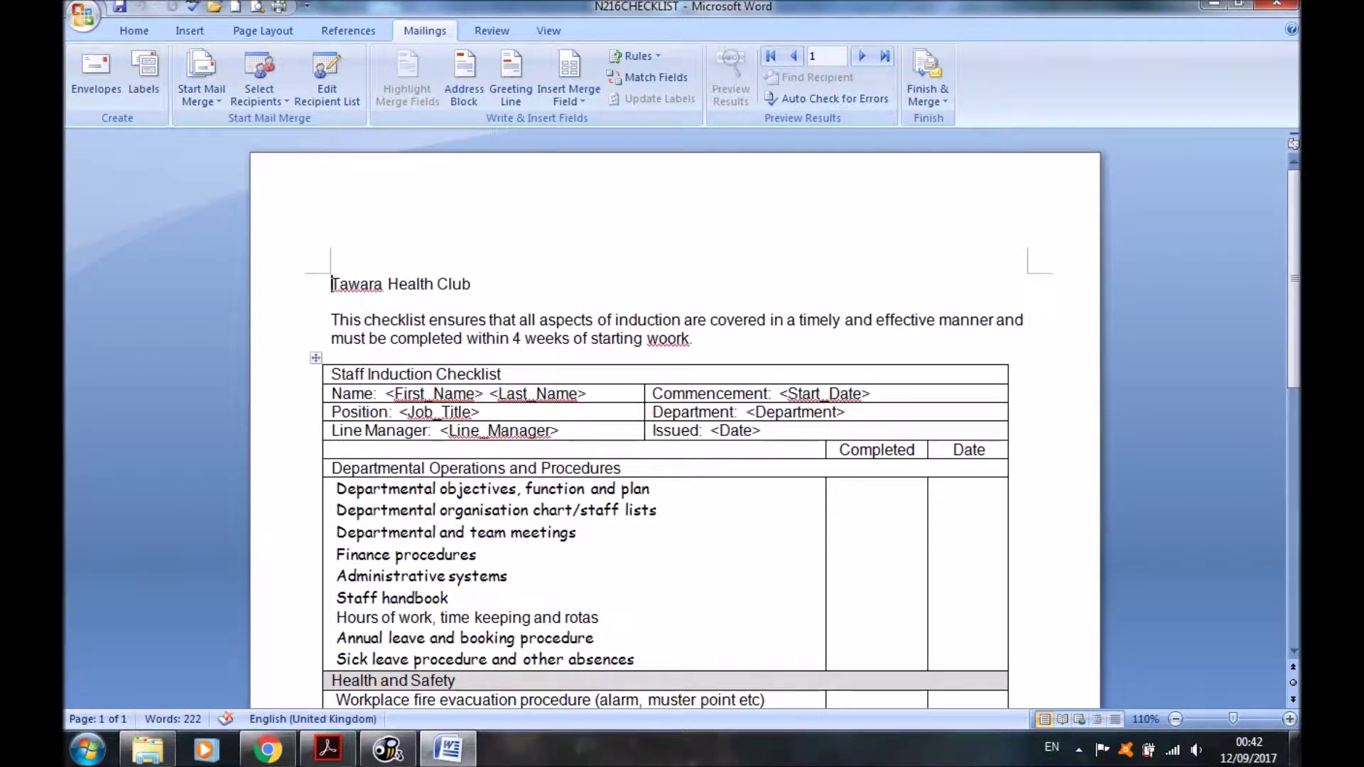
# Replace <Date> after Issued with a 12/09/2017 date field in dd/mm/yyyy format
pyautogui.moveTo(758, 431); pyautogui.dragTo(710, 430)
pyautogui.press('Delete')
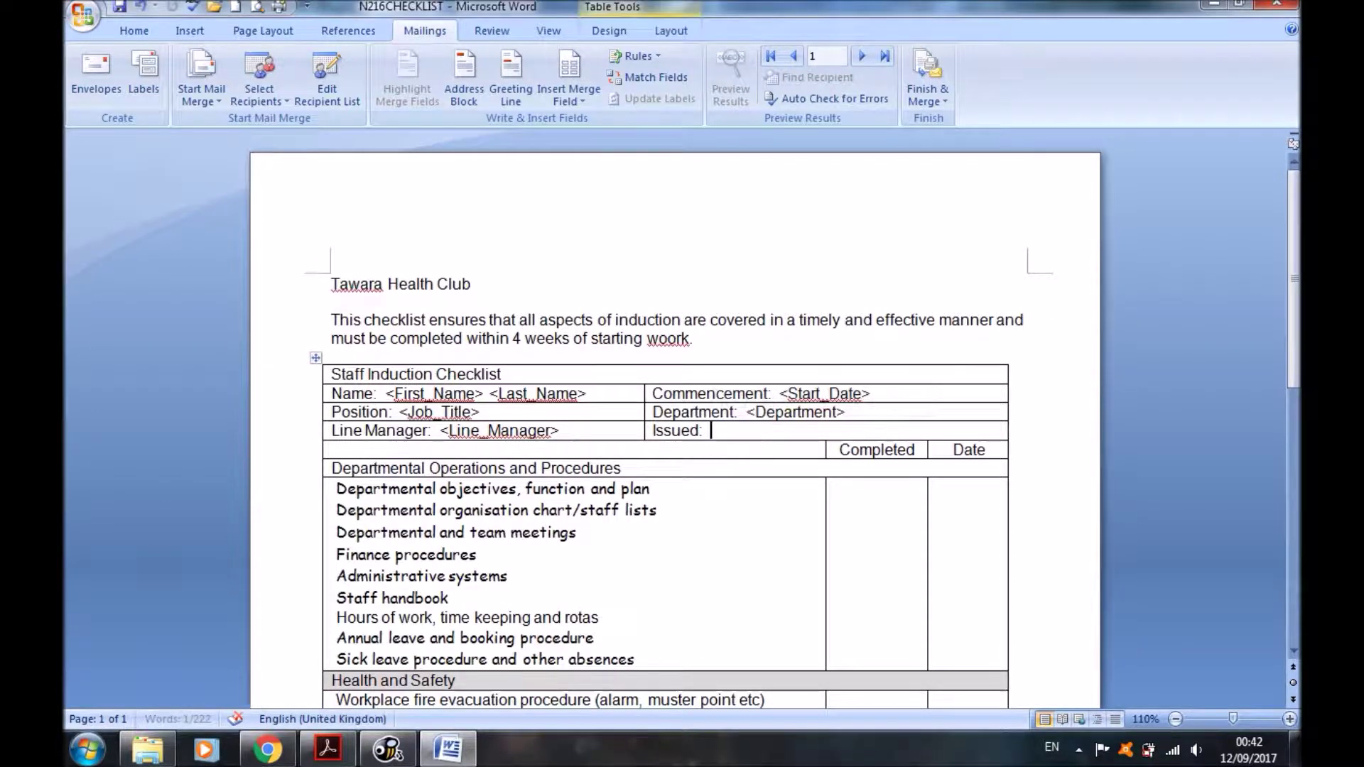
pyautogui.click(189, 31)
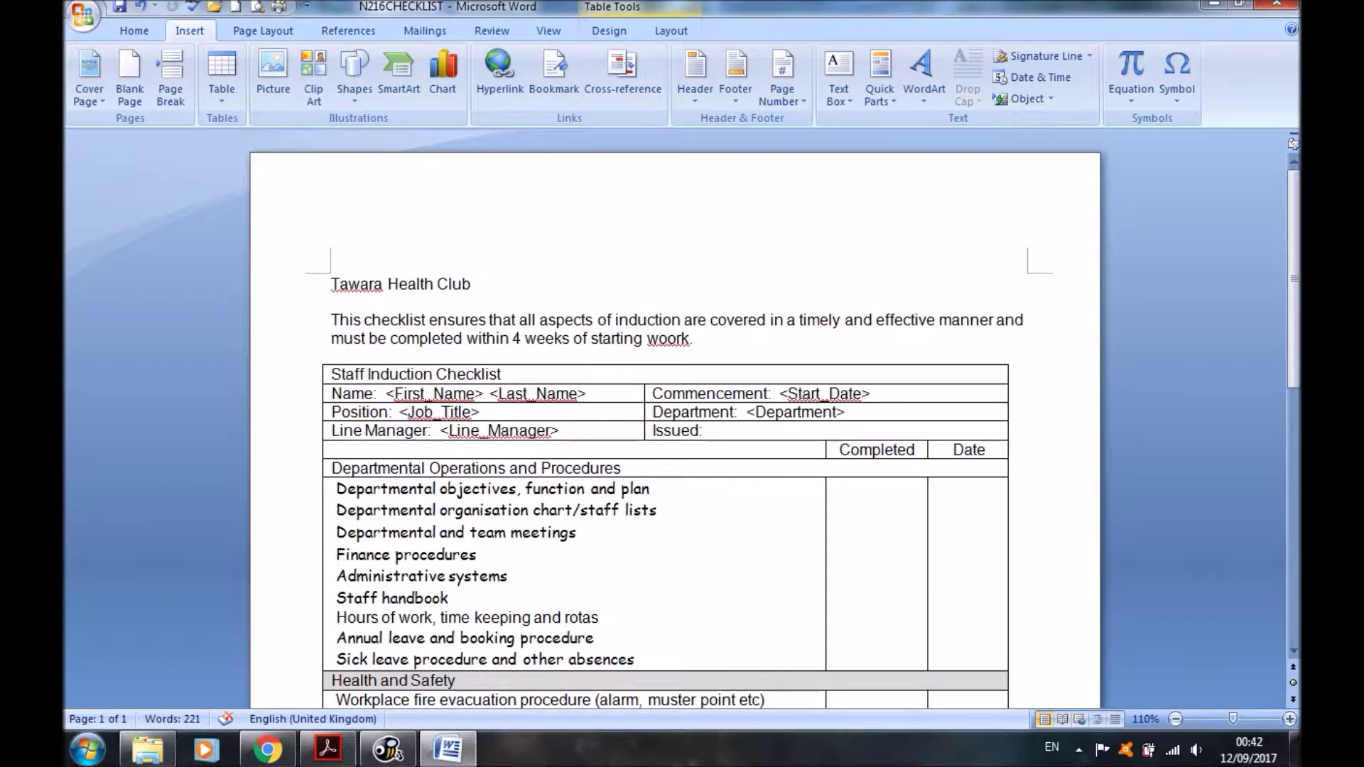
pyautogui.click(1032, 77)
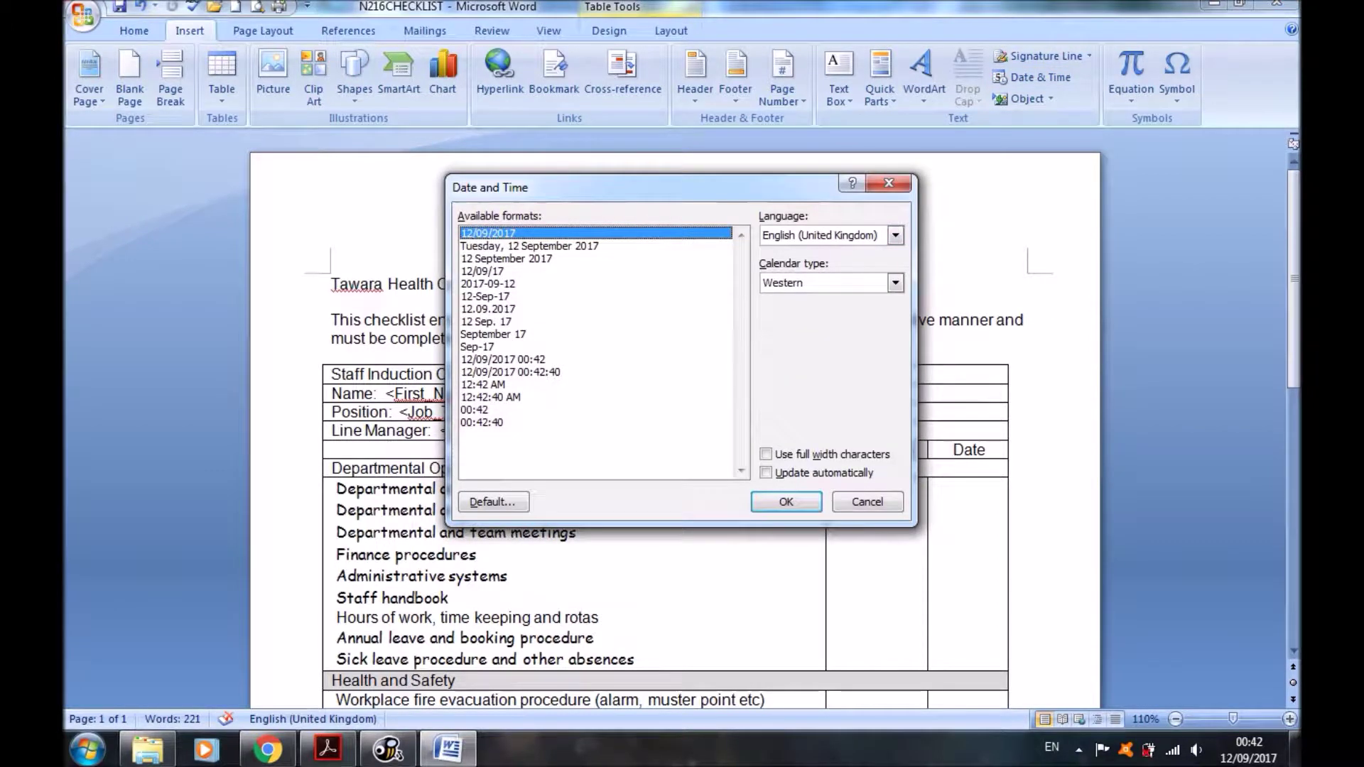
pyautogui.click(786, 501)
pyautogui.hotkey('alt', 'Tab')
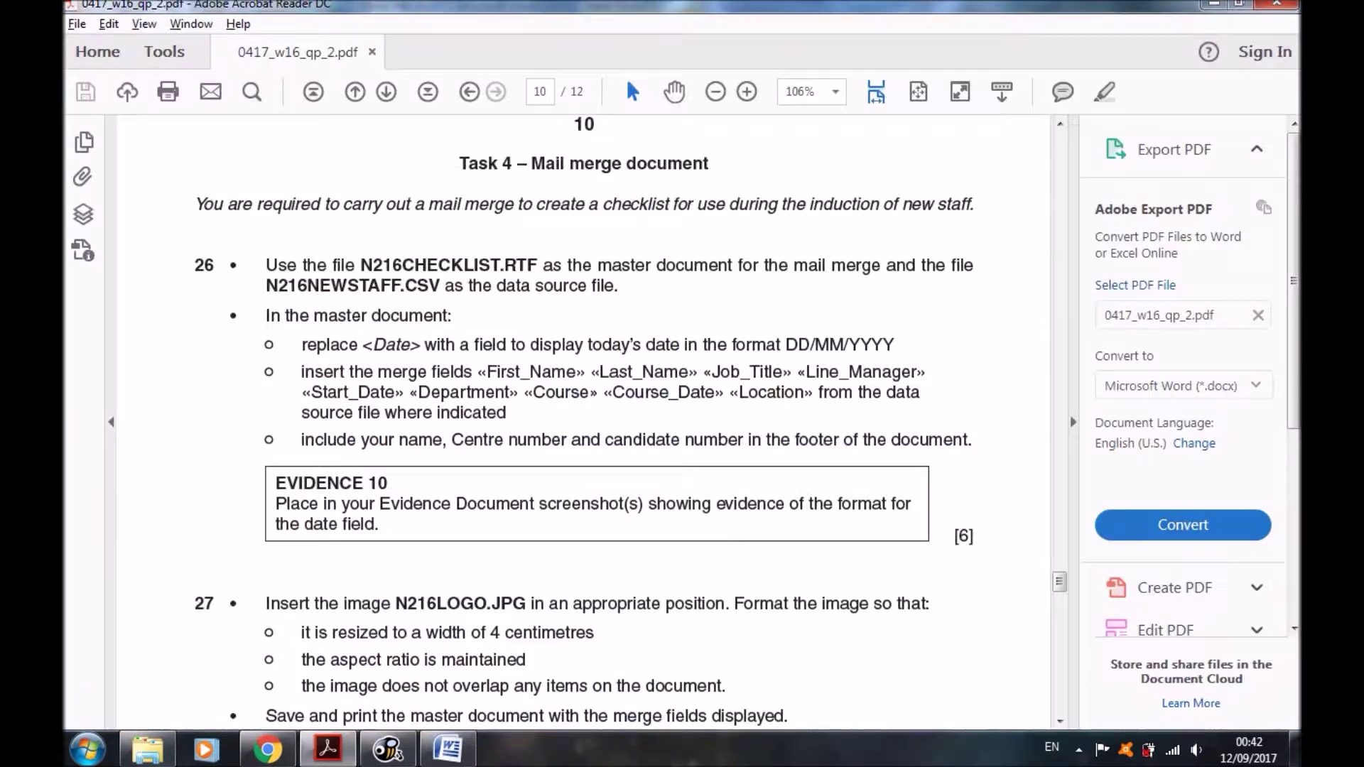
pyautogui.hotkey('alt', 'Tab')
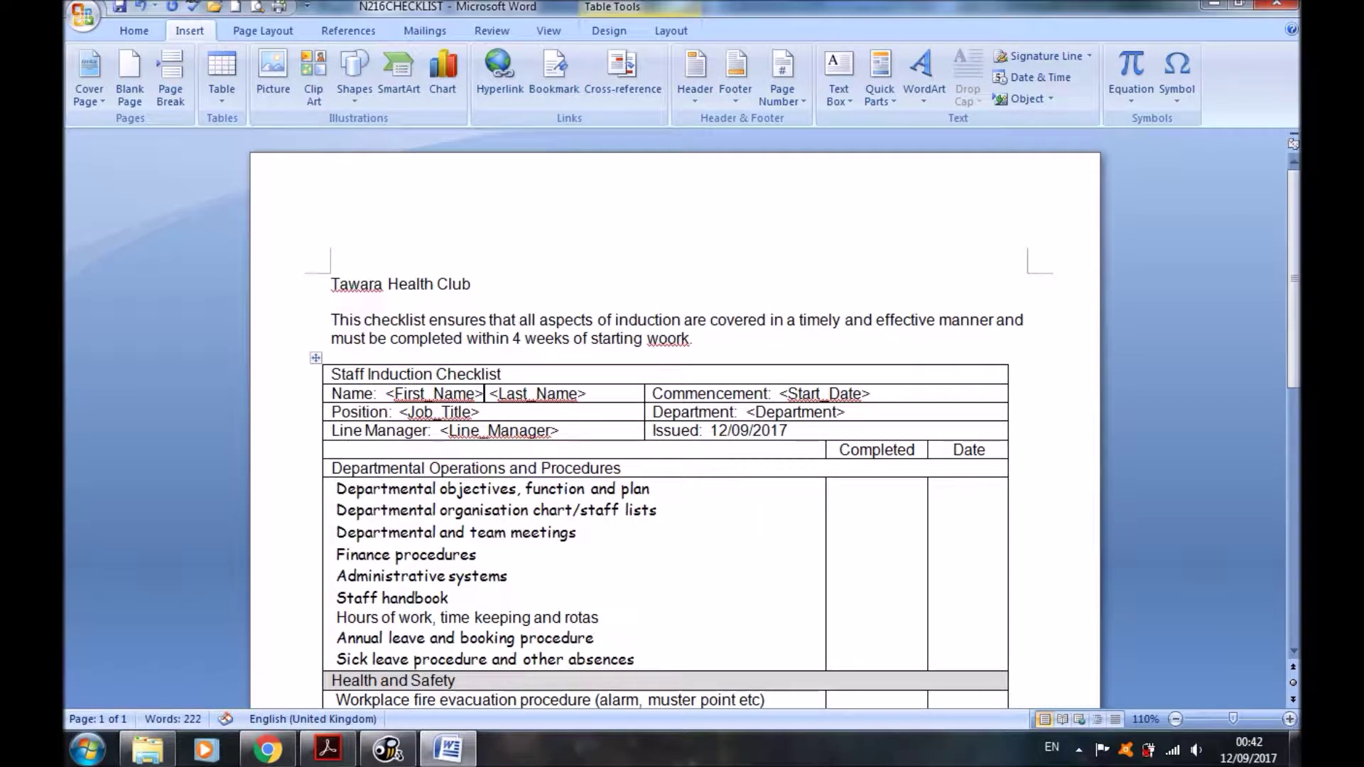
pyautogui.moveTo(489, 394); pyautogui.dragTo(395, 393)
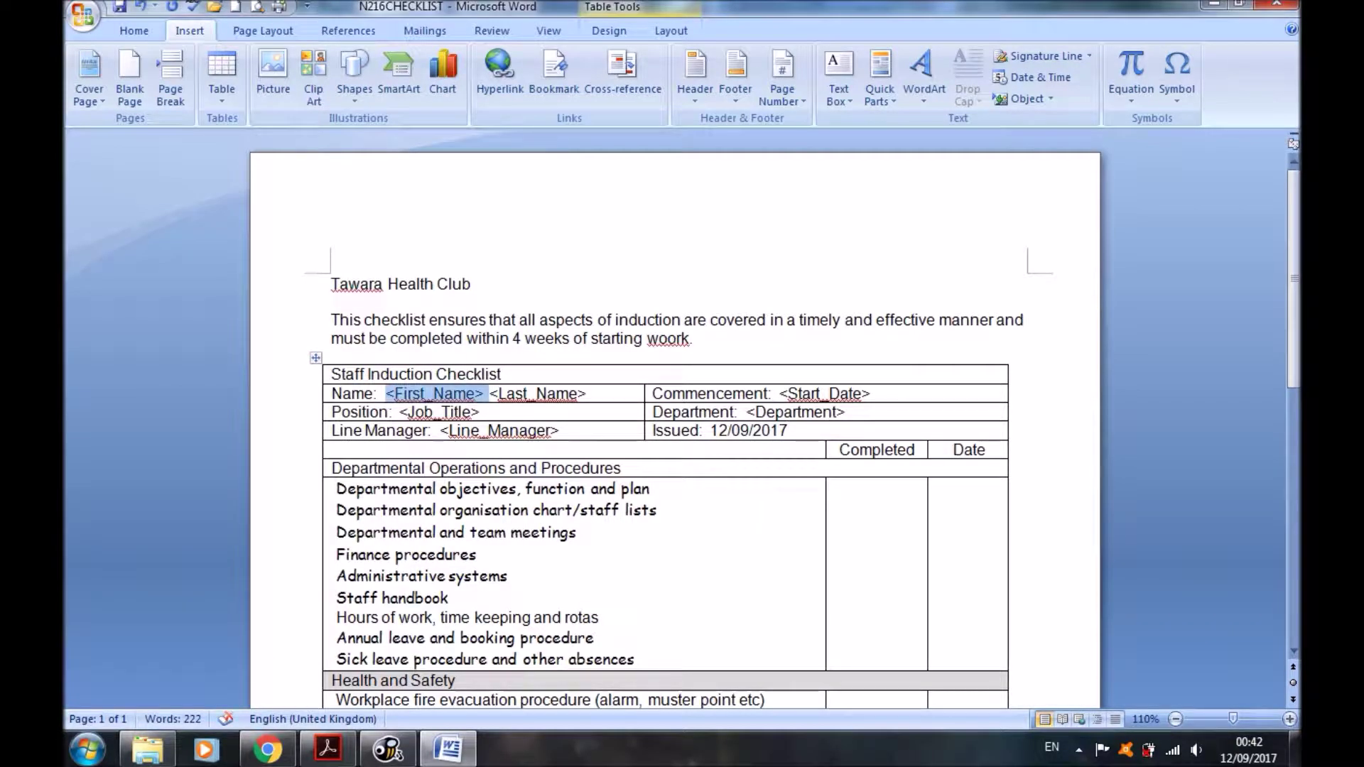
# Replace the <First_Name> placeholder with the First_Name merge field
pyautogui.press('Delete')
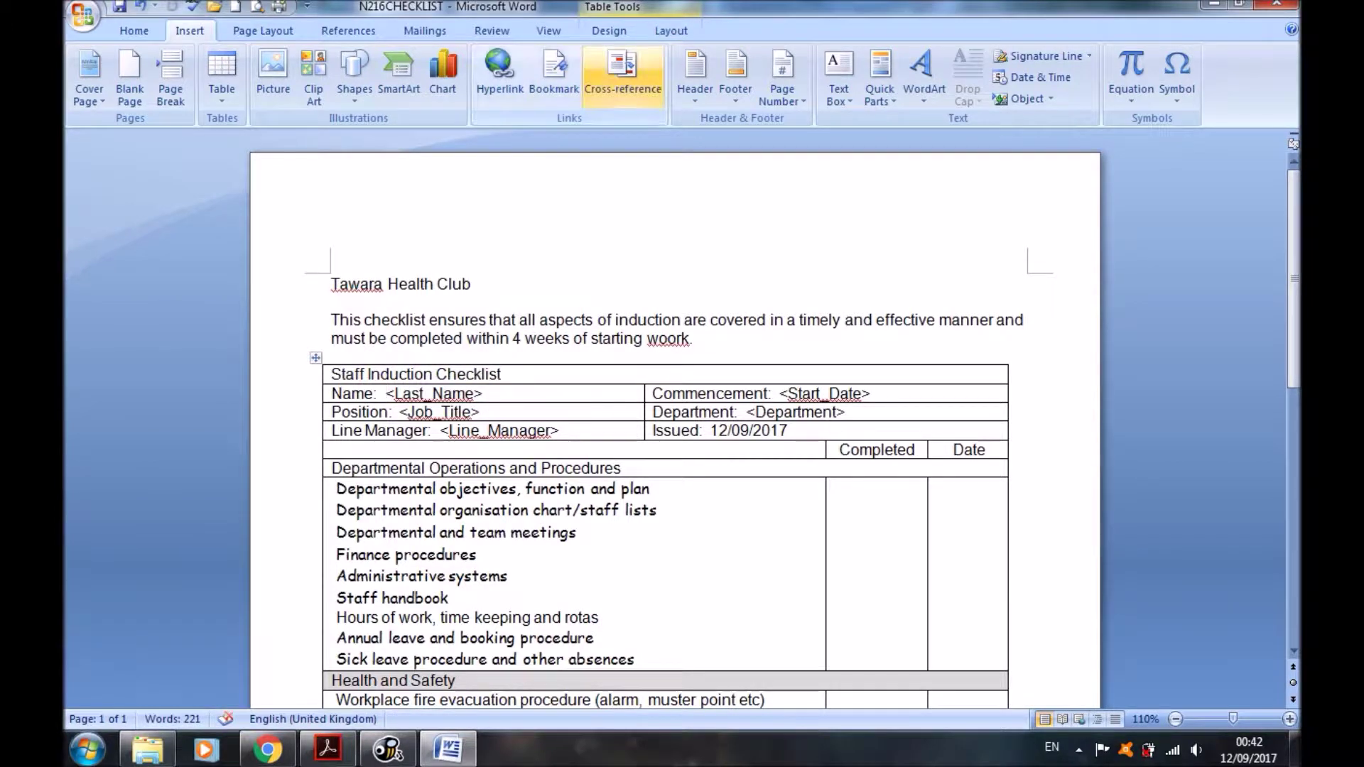
pyautogui.click(425, 30)
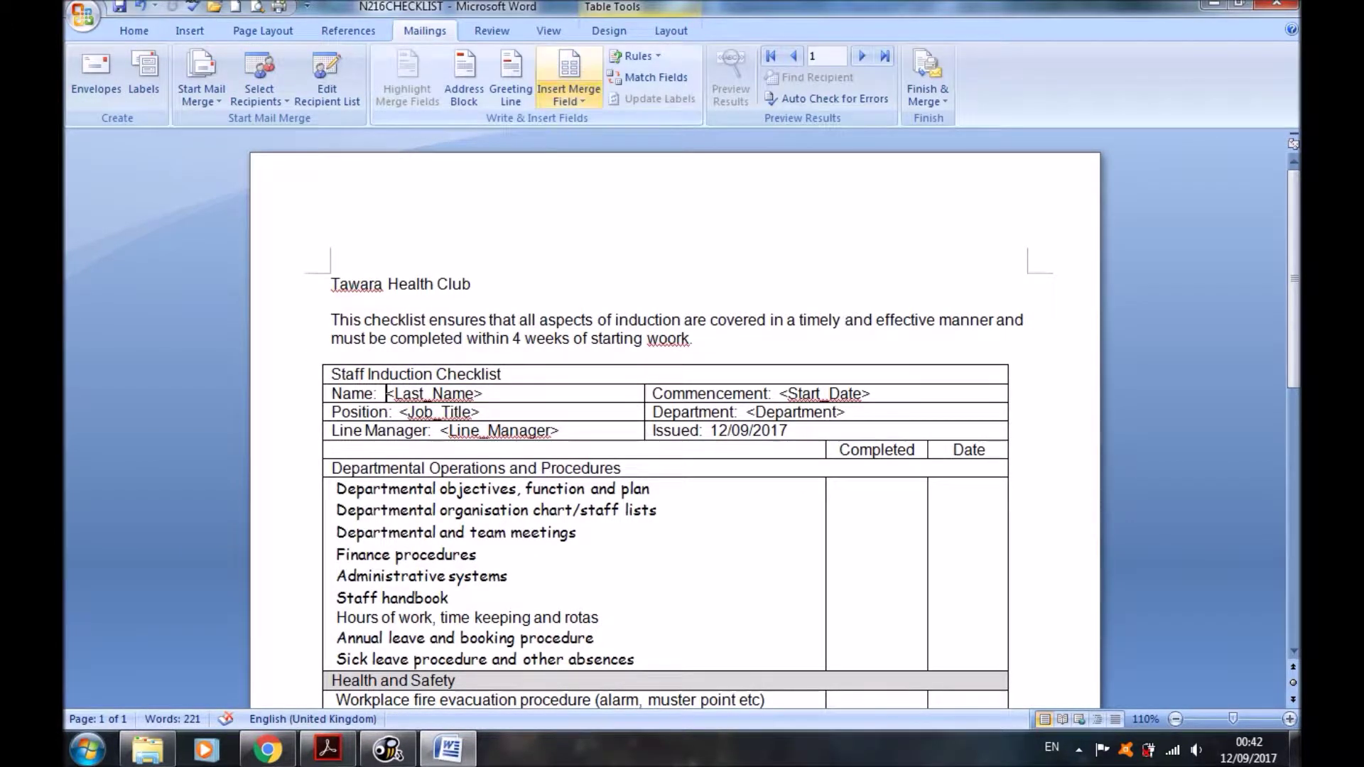
pyautogui.click(569, 92)
pyautogui.click(597, 122)
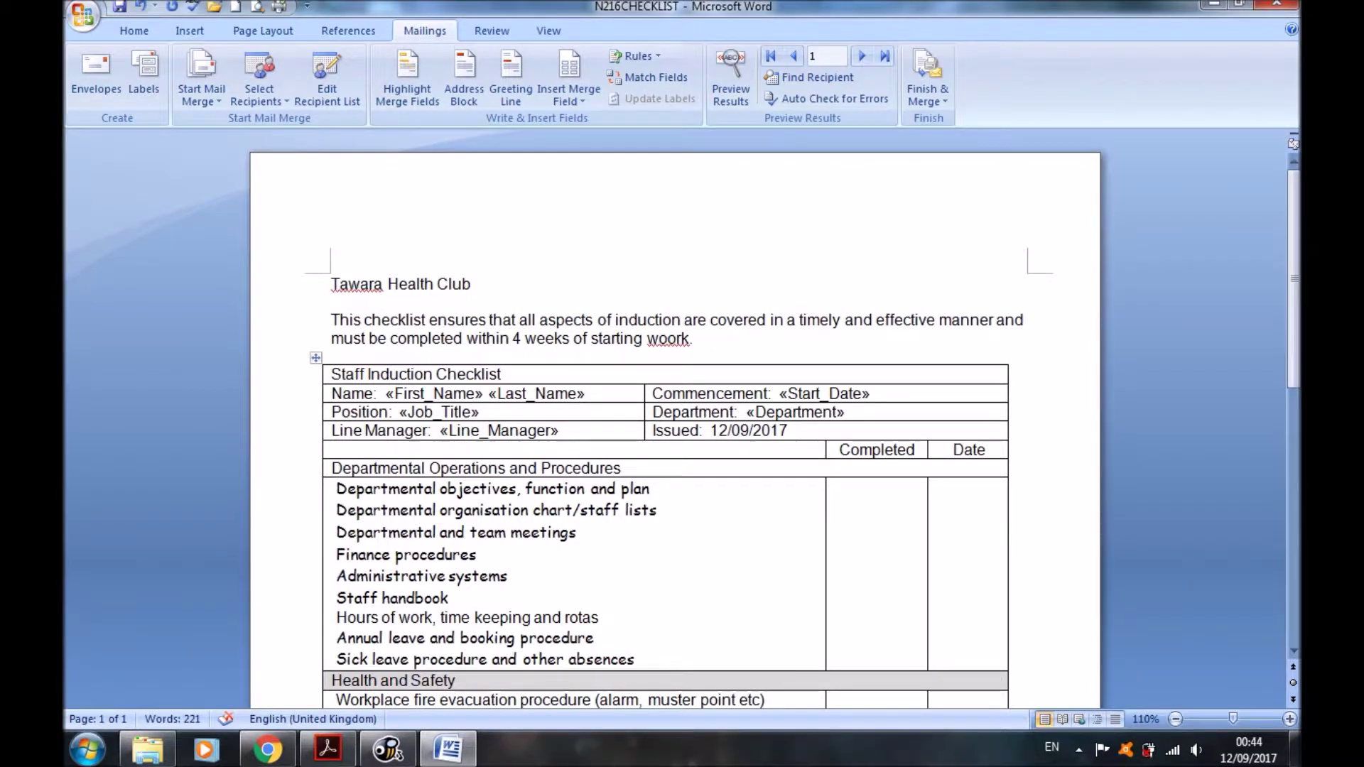
pyautogui.scroll(-10, 675, 419)
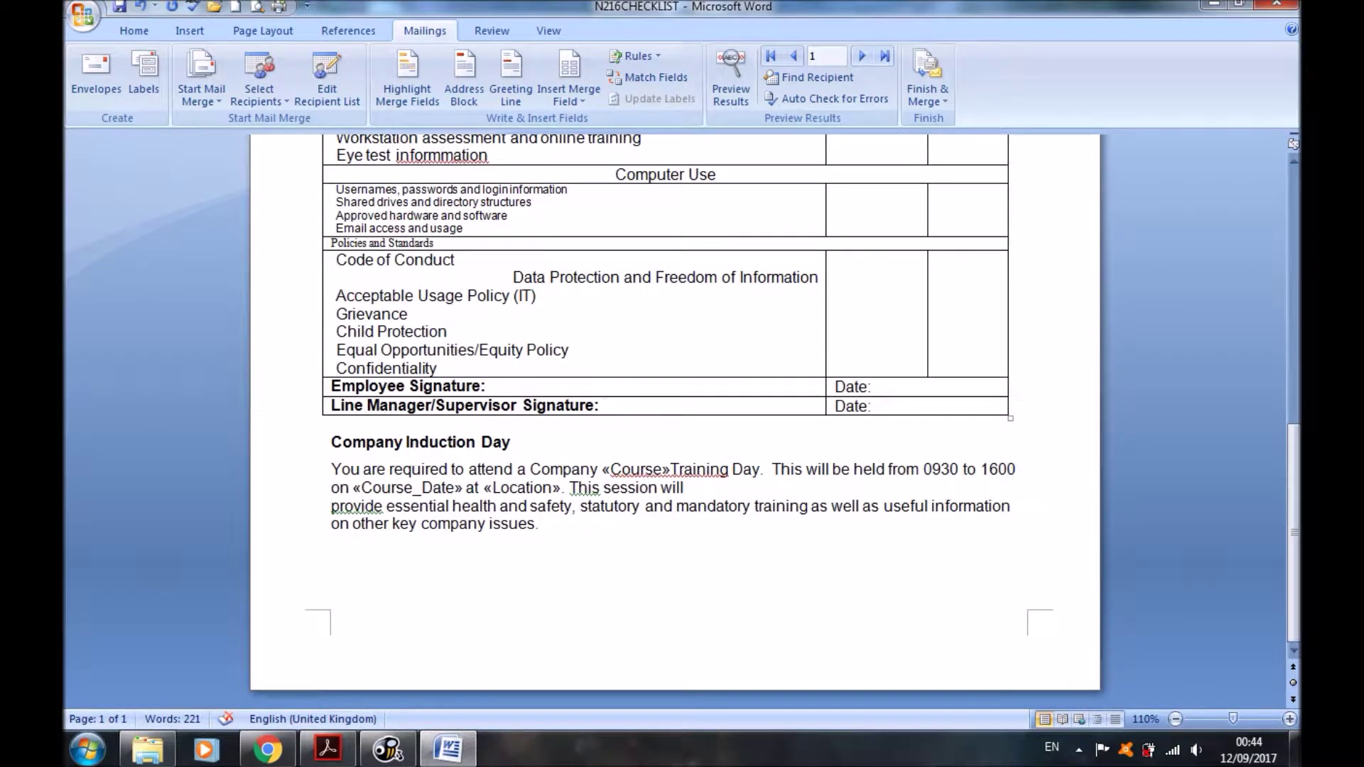
pyautogui.press('alt')
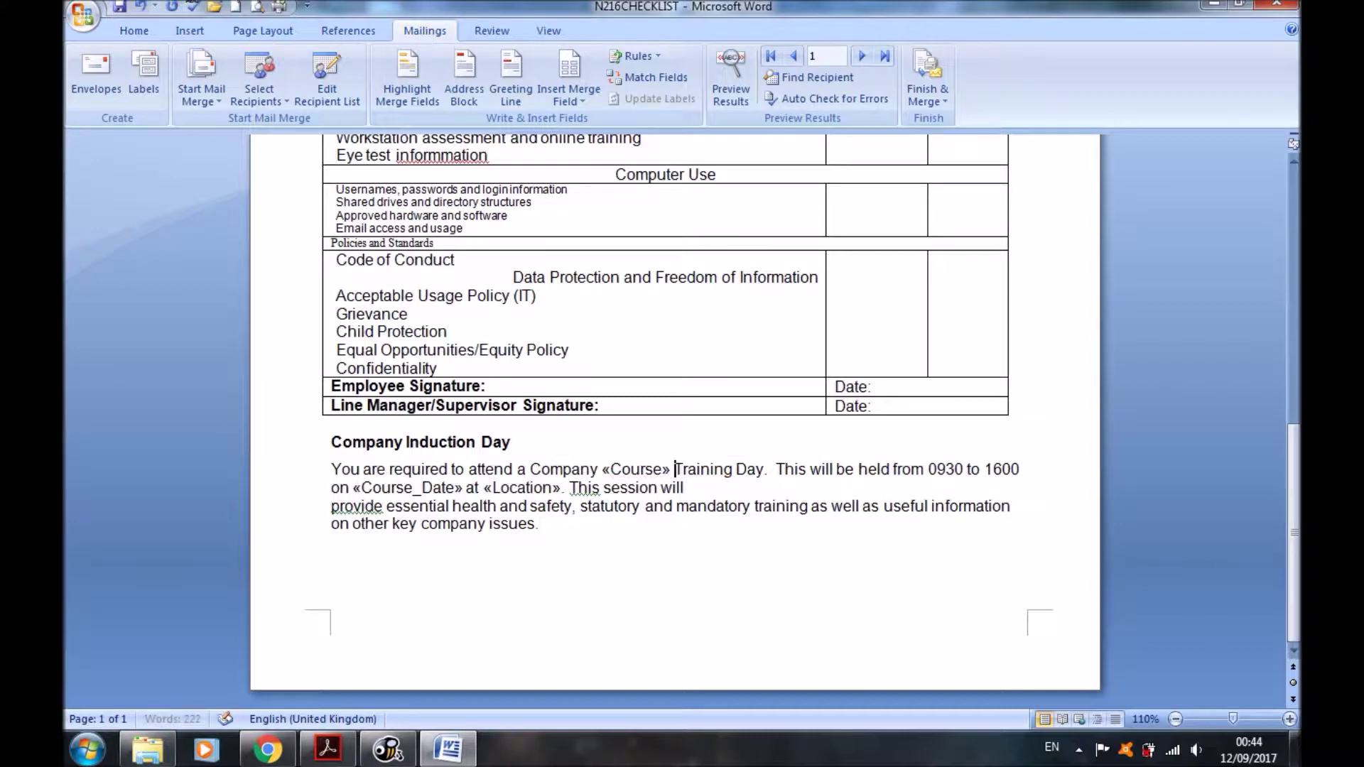
pyautogui.hotkey('alt', 'Tab')
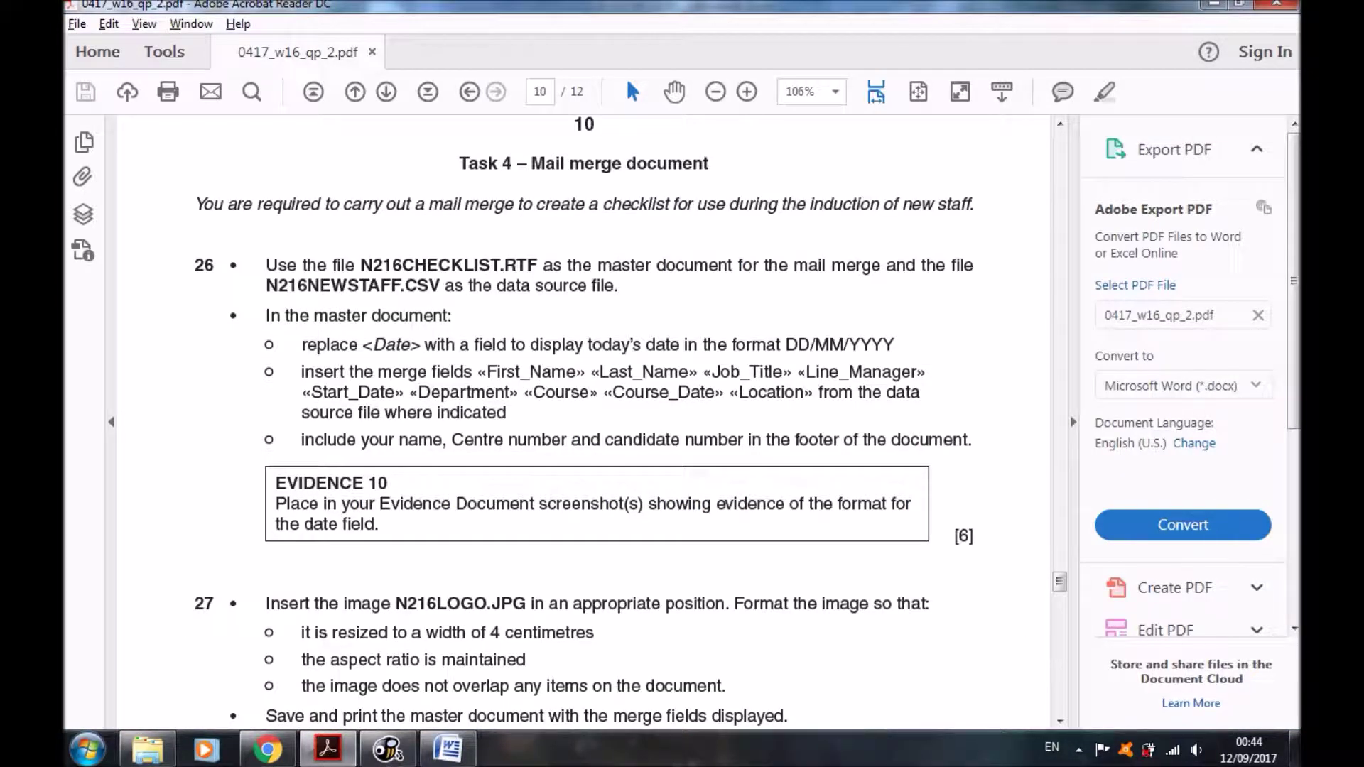
pyautogui.scroll(-1, 631, 422)
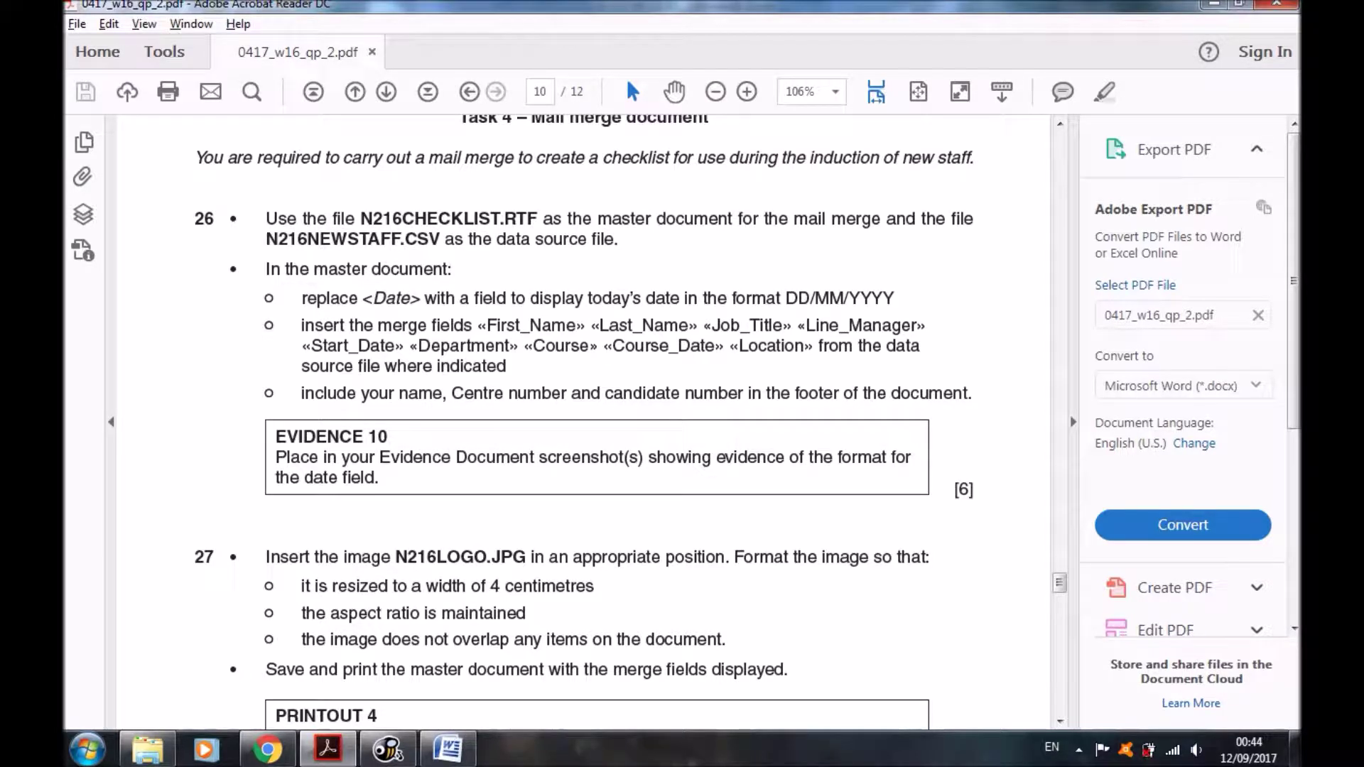
pyautogui.hotkey('alt', 'Tab')
pyautogui.scroll(6, 675, 419)
pyautogui.scroll(3, 675, 419)
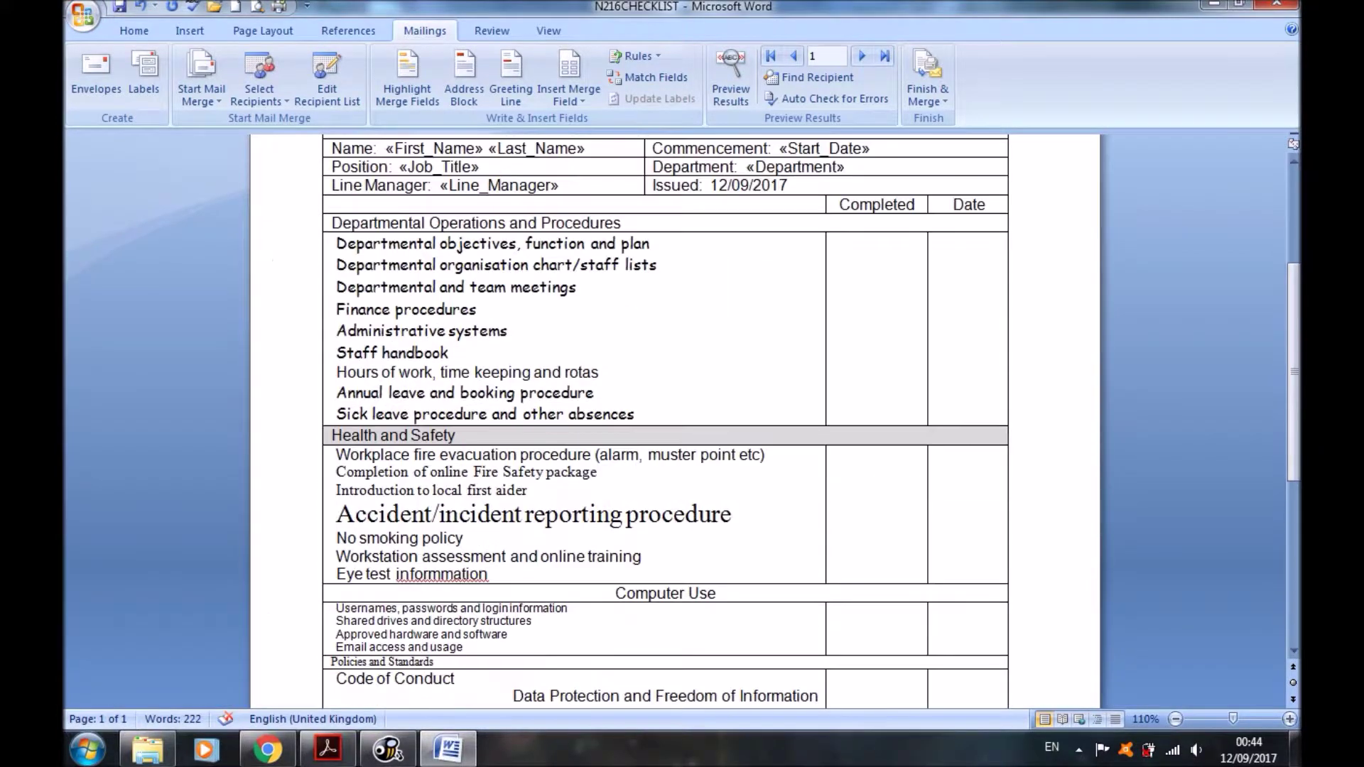
pyautogui.scroll(6, 675, 419)
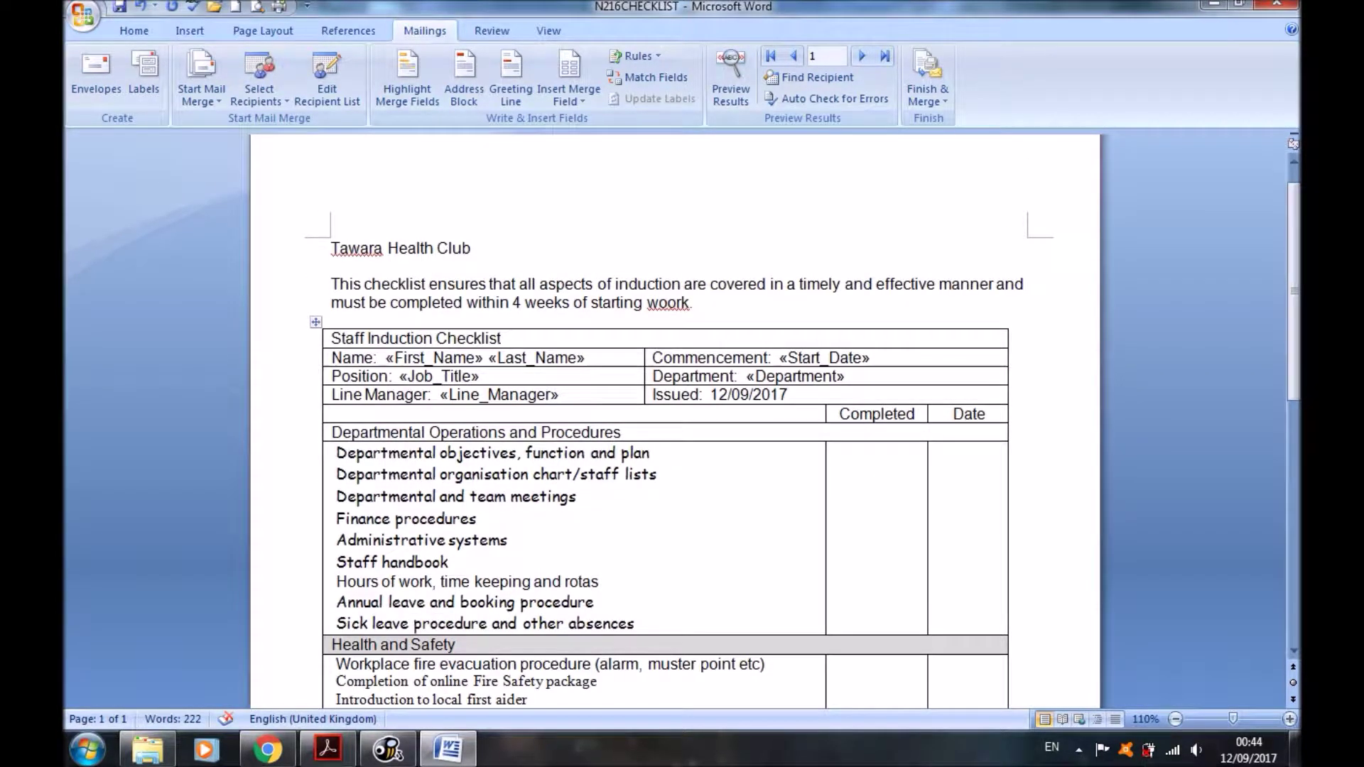
pyautogui.hotkey('alt', 'Tab')
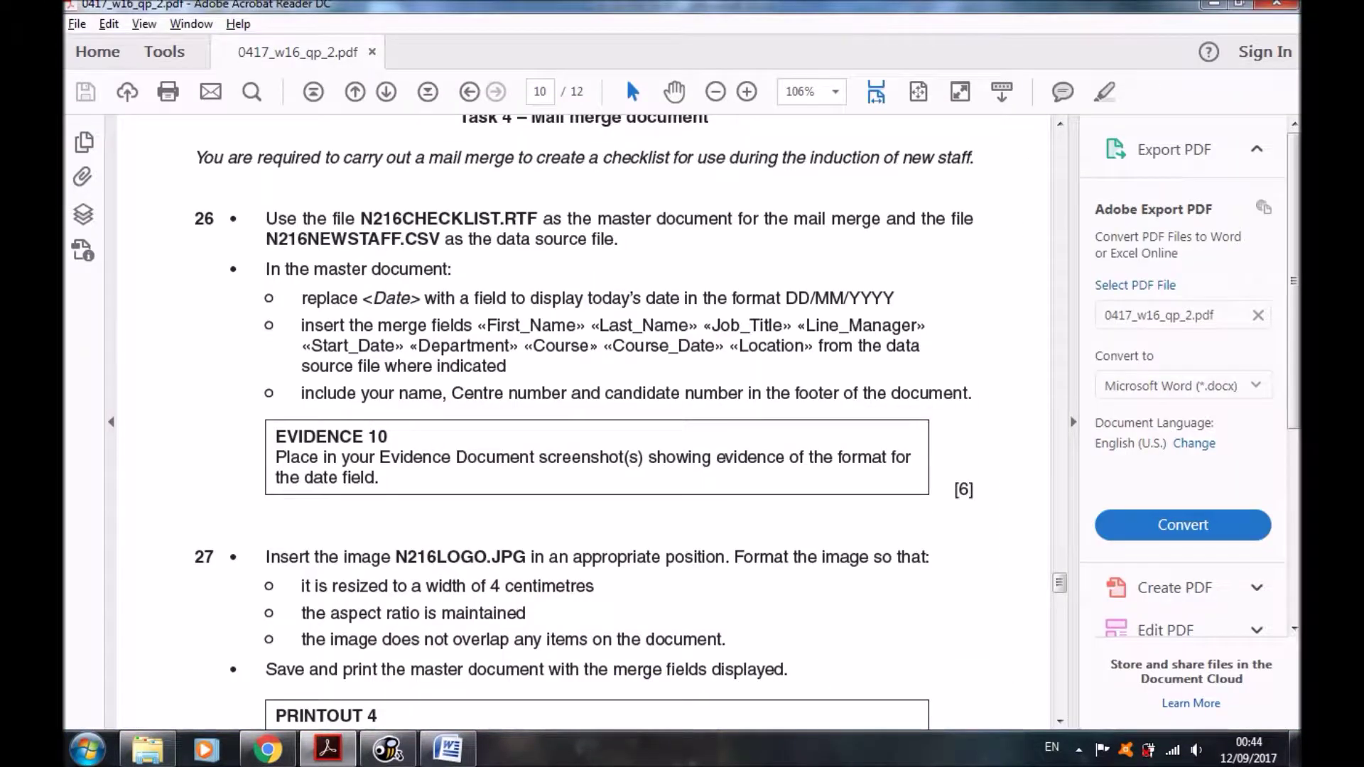
pyautogui.scroll(-5, 569, 419)
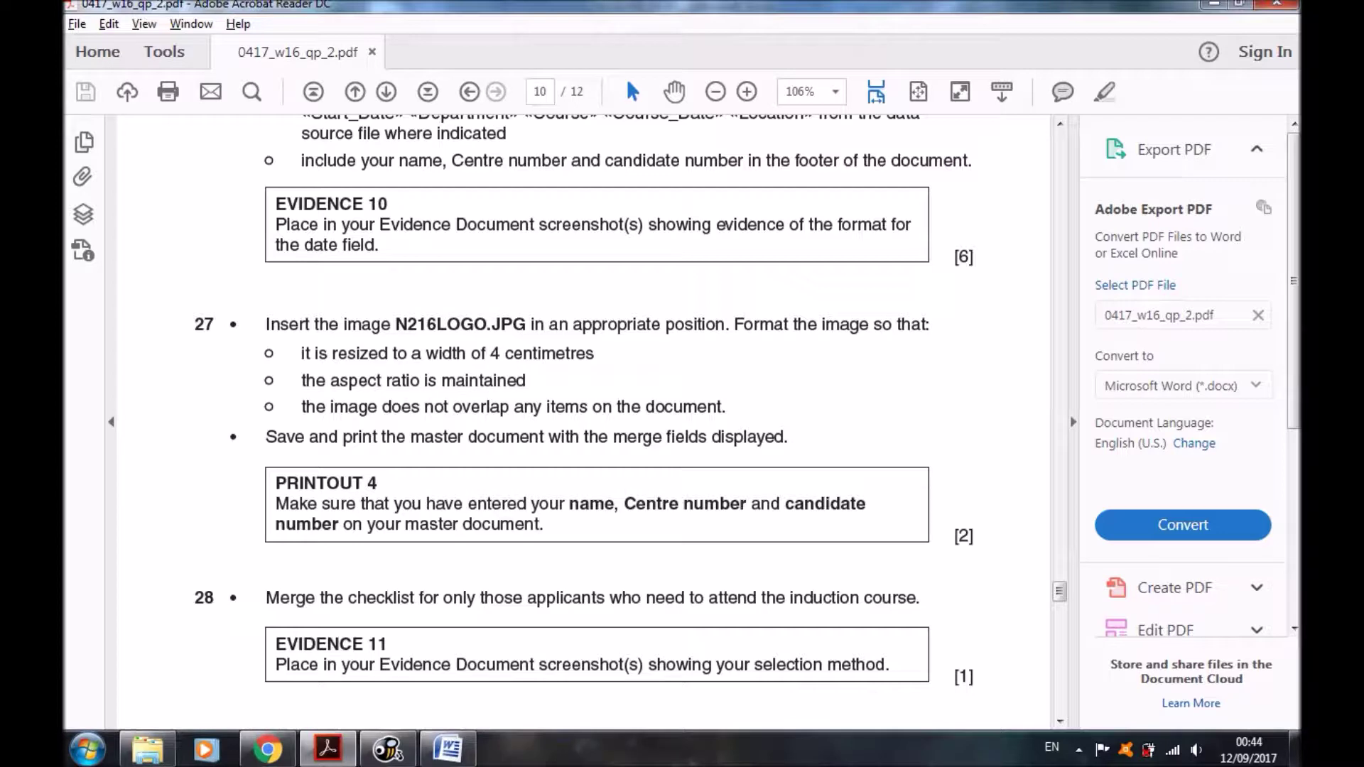
pyautogui.moveTo(491, 353); pyautogui.dragTo(594, 353)
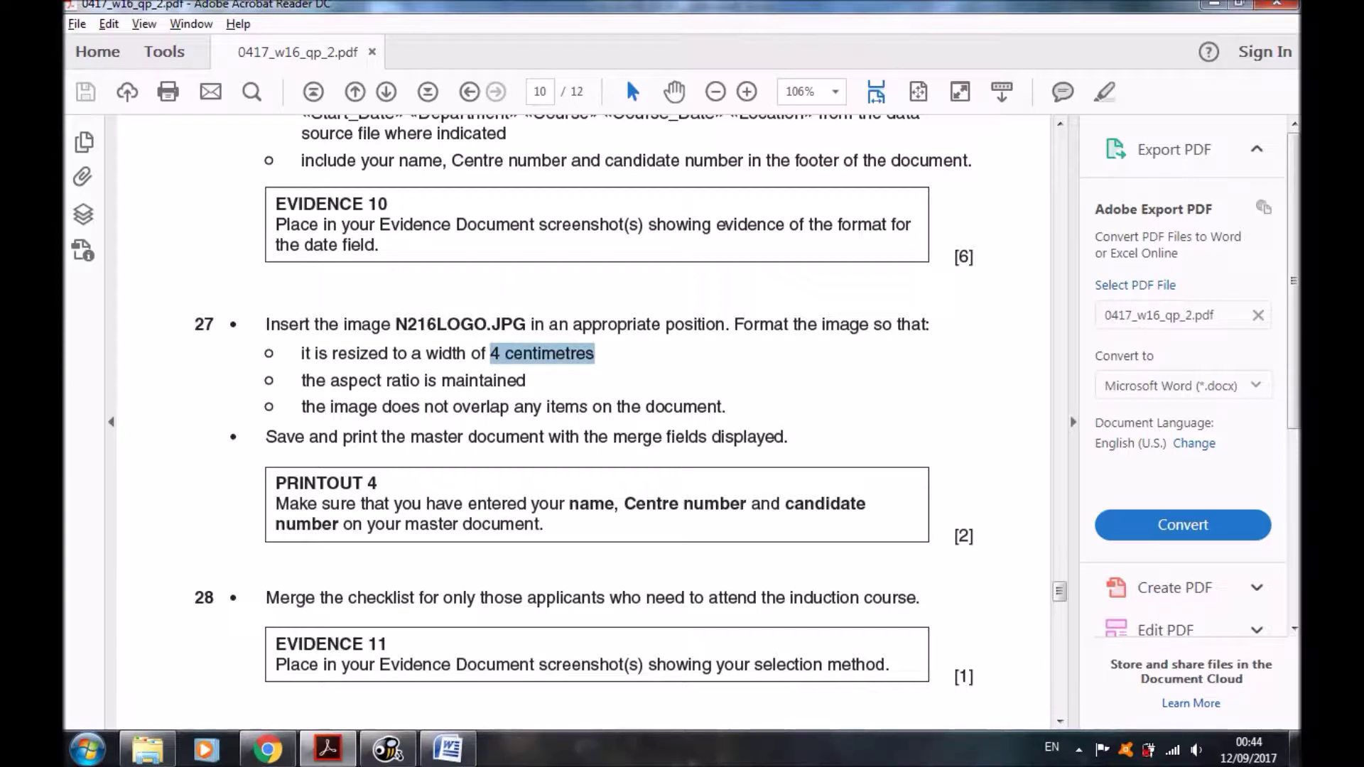
pyautogui.moveTo(442, 380); pyautogui.dragTo(526, 380)
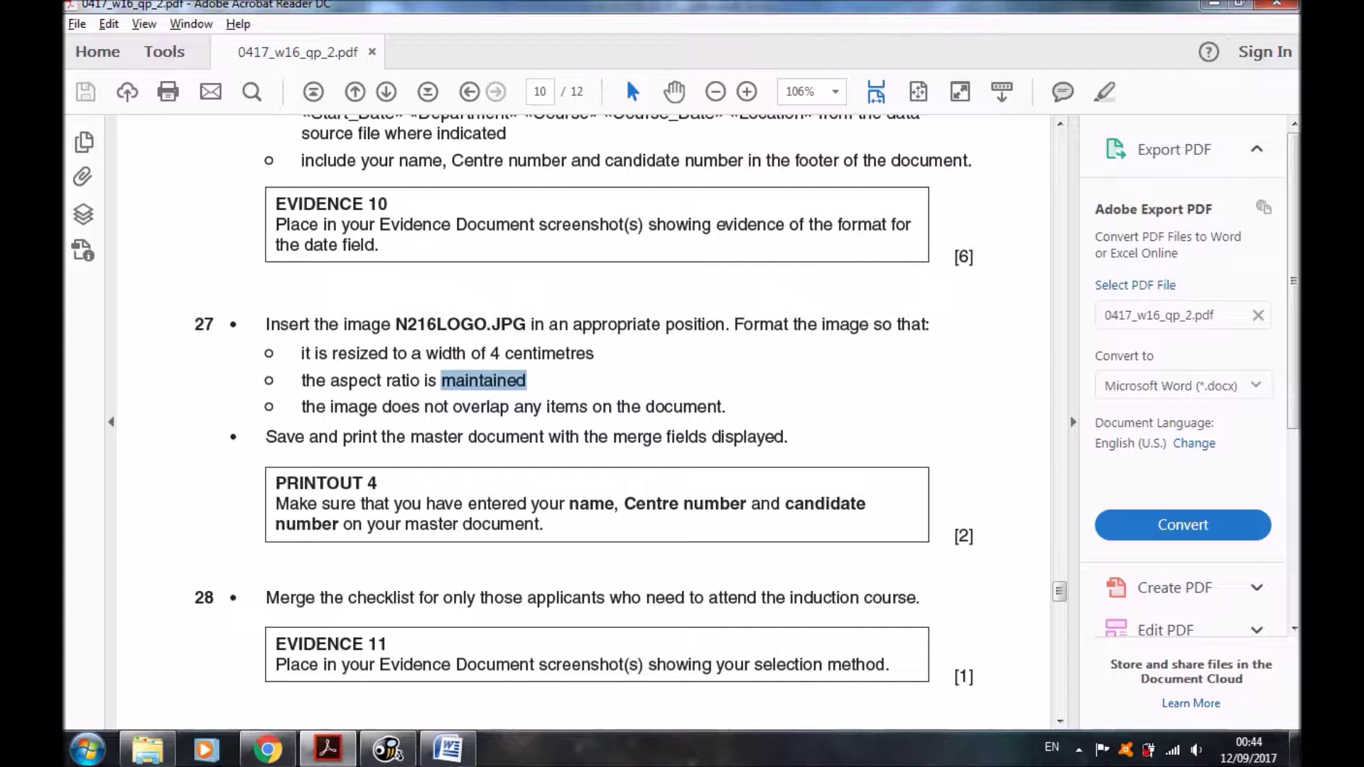
pyautogui.hotkey('alt', 'Tab')
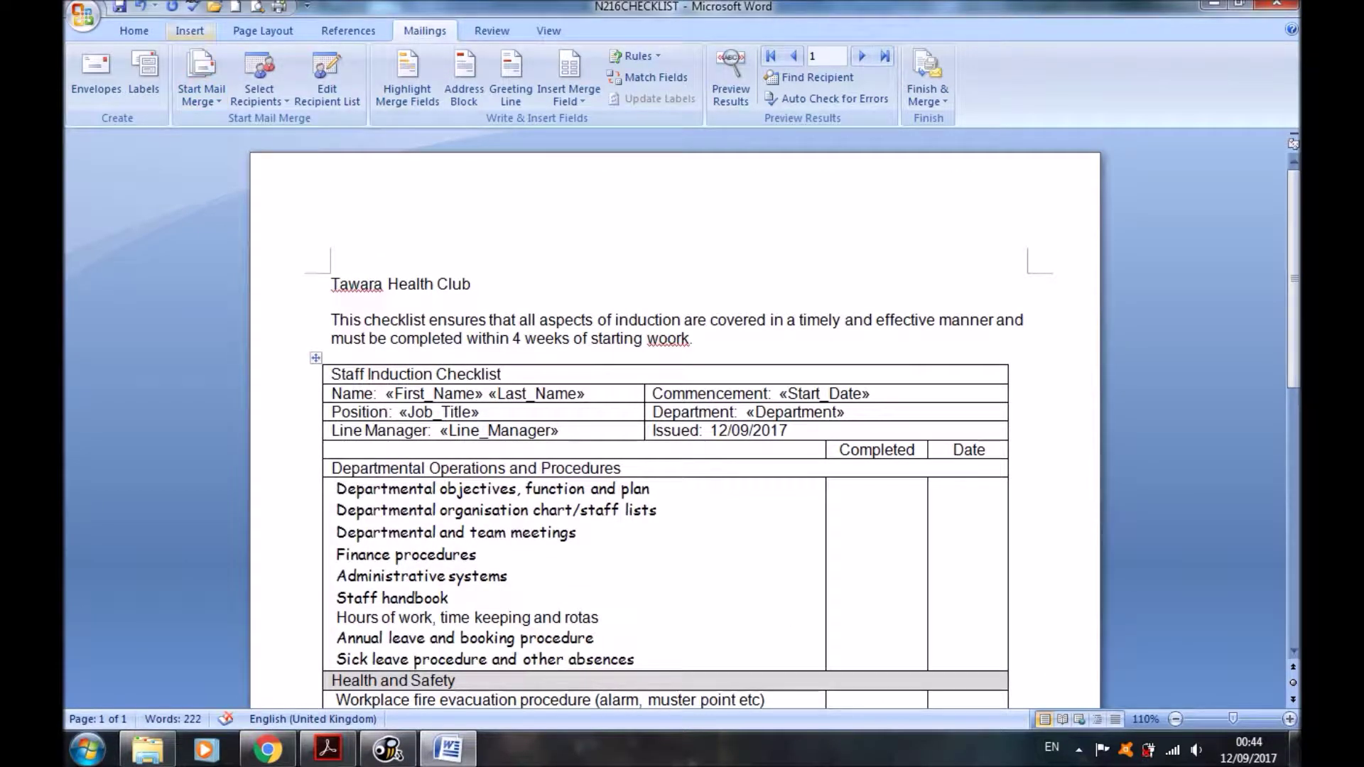
# Insert the Tawara Health Club logo picture from Desktop > November 2016 > 0417_w16_sf_02
pyautogui.click(190, 30)
pyautogui.click(273, 74)
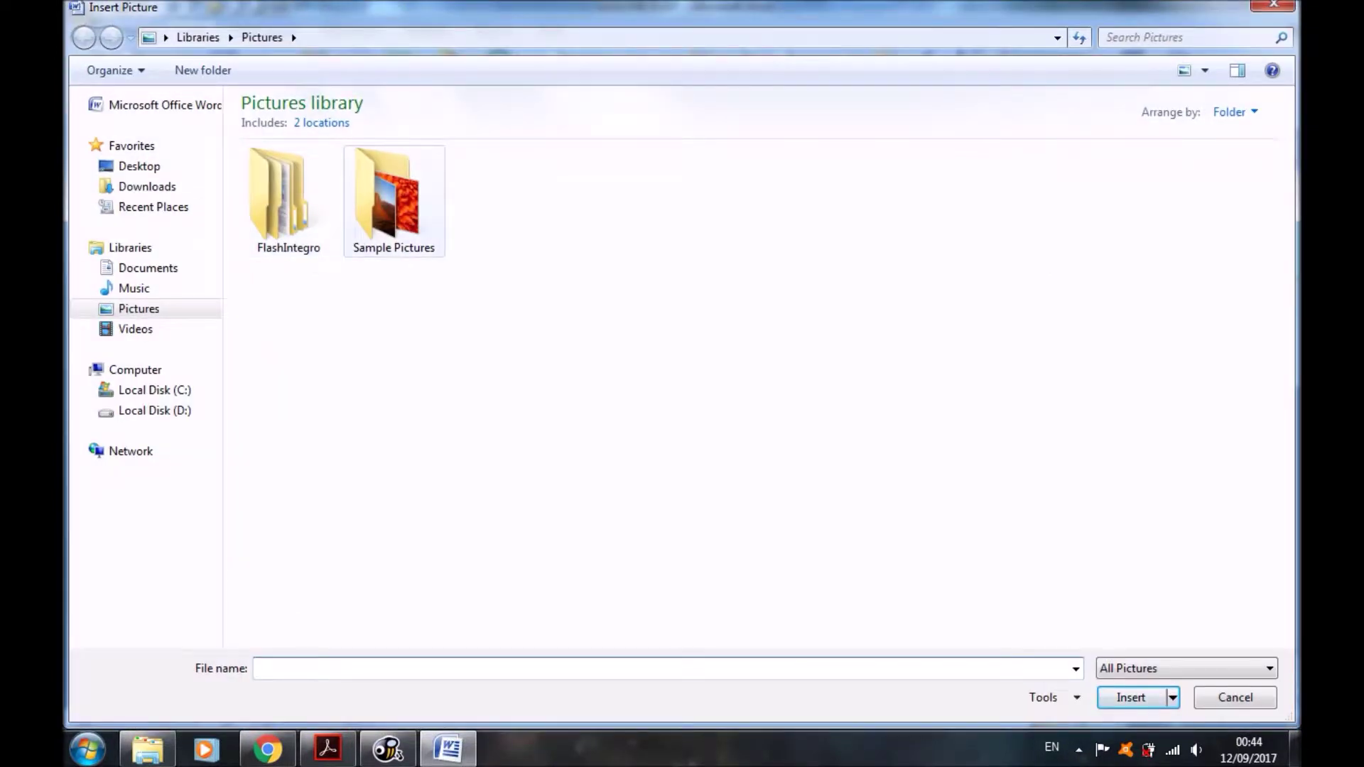
pyautogui.click(140, 166)
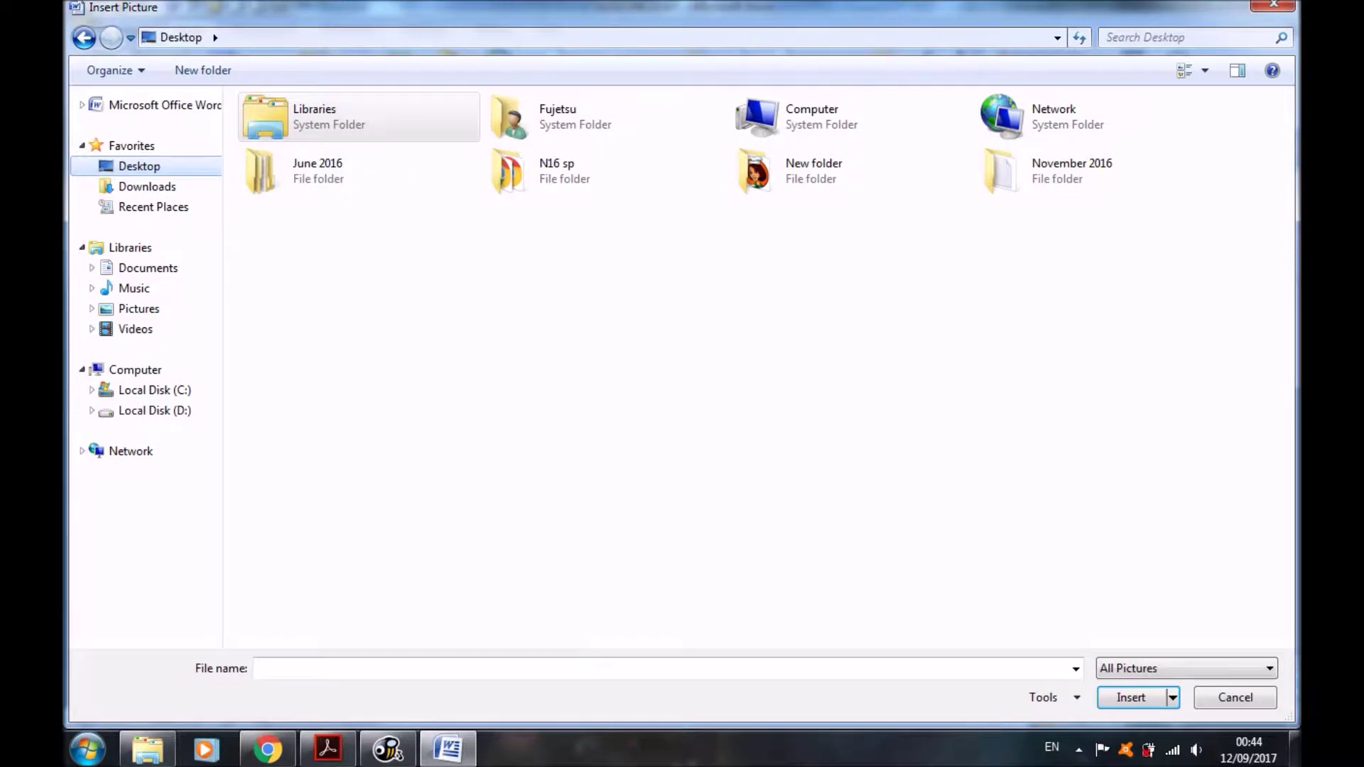
pyautogui.doubleClick(1052, 170)
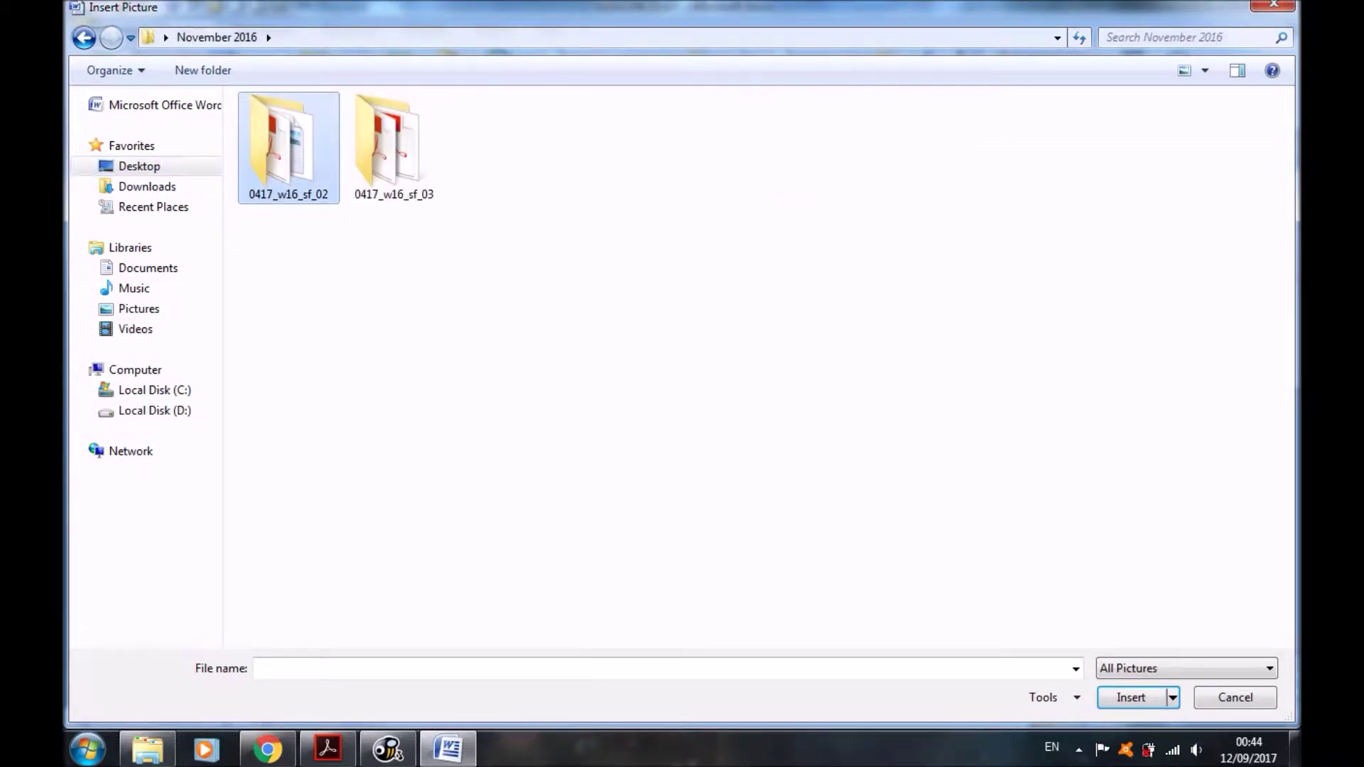
pyautogui.doubleClick(281, 142)
pyautogui.doubleClick(288, 128)
pyautogui.scroll(-3, 675, 426)
# Resize the logo from 7.62 cm to 4 cm wide using the Width box and spinner
pyautogui.scroll(-1, 675, 426)
pyautogui.scroll(1, 675, 427)
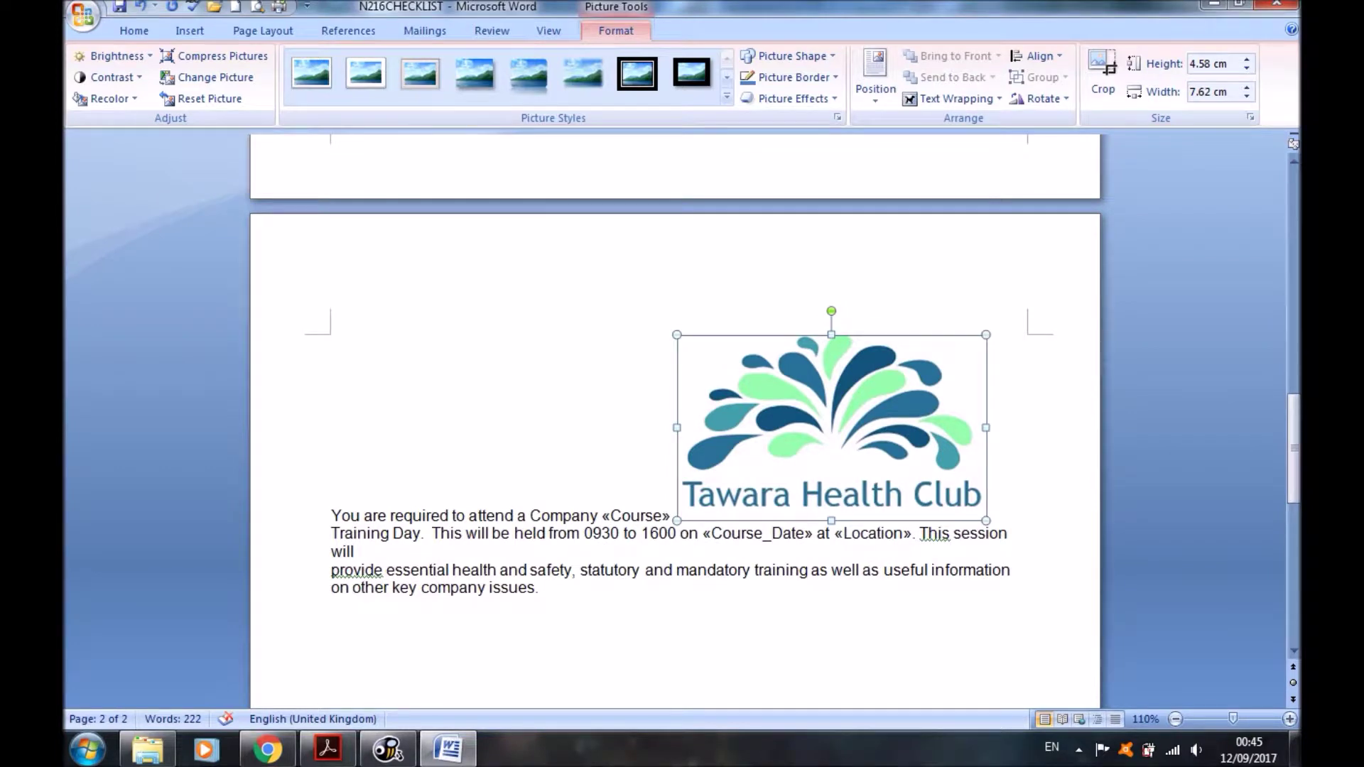
pyautogui.rightClick(881, 390)
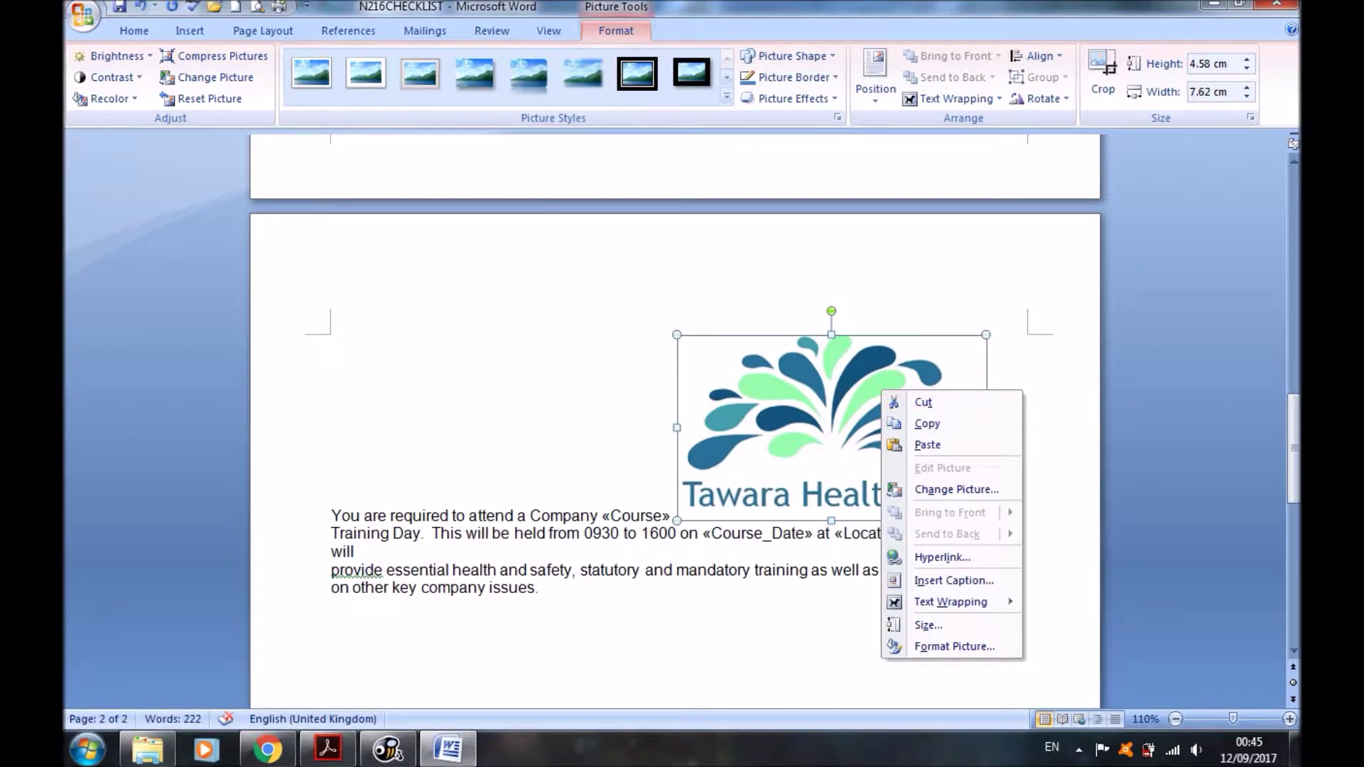
pyautogui.click(1208, 92)
pyautogui.moveTo(1212, 91); pyautogui.dragTo(1190, 92)
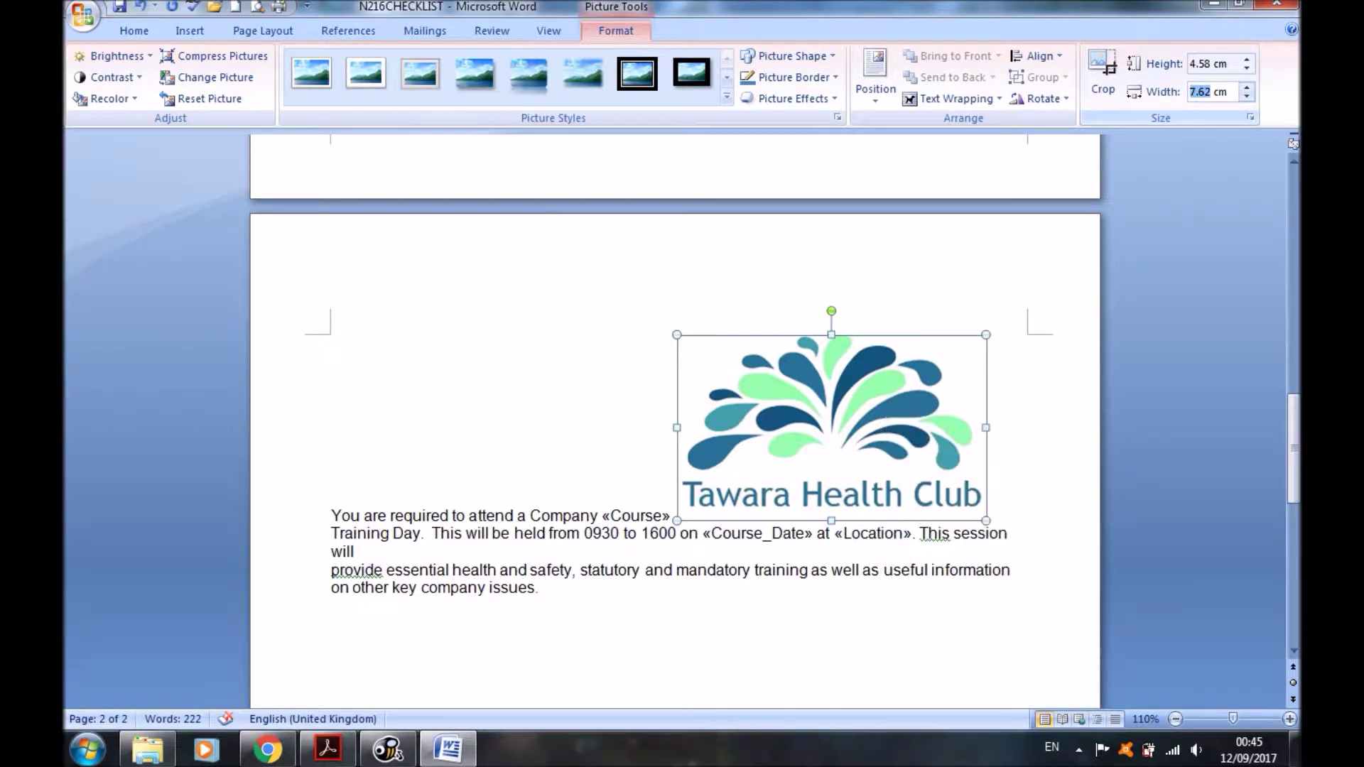
pyautogui.write('4')
pyautogui.press('BackSpace')
pyautogui.write('7.6')
pyautogui.press('Return')
pyautogui.click(1247, 95)
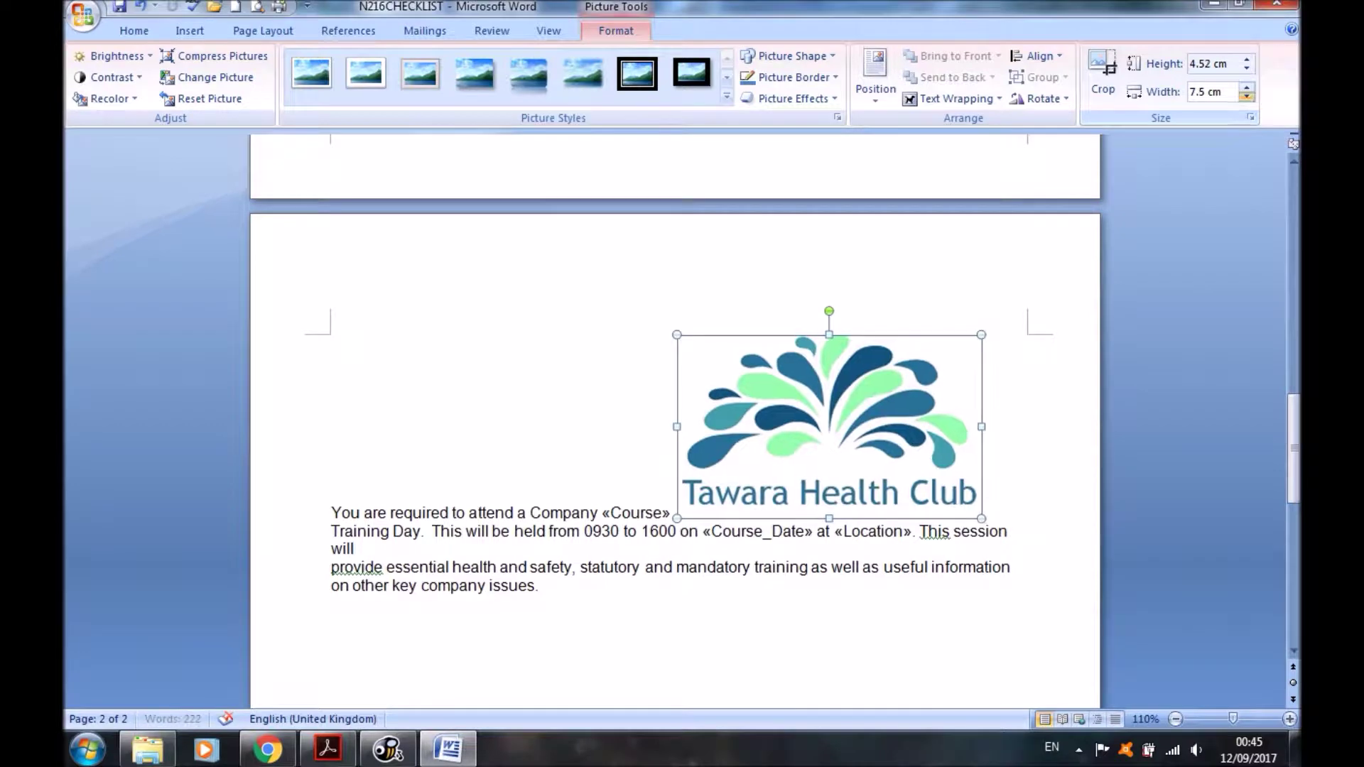
pyautogui.click(1247, 95)
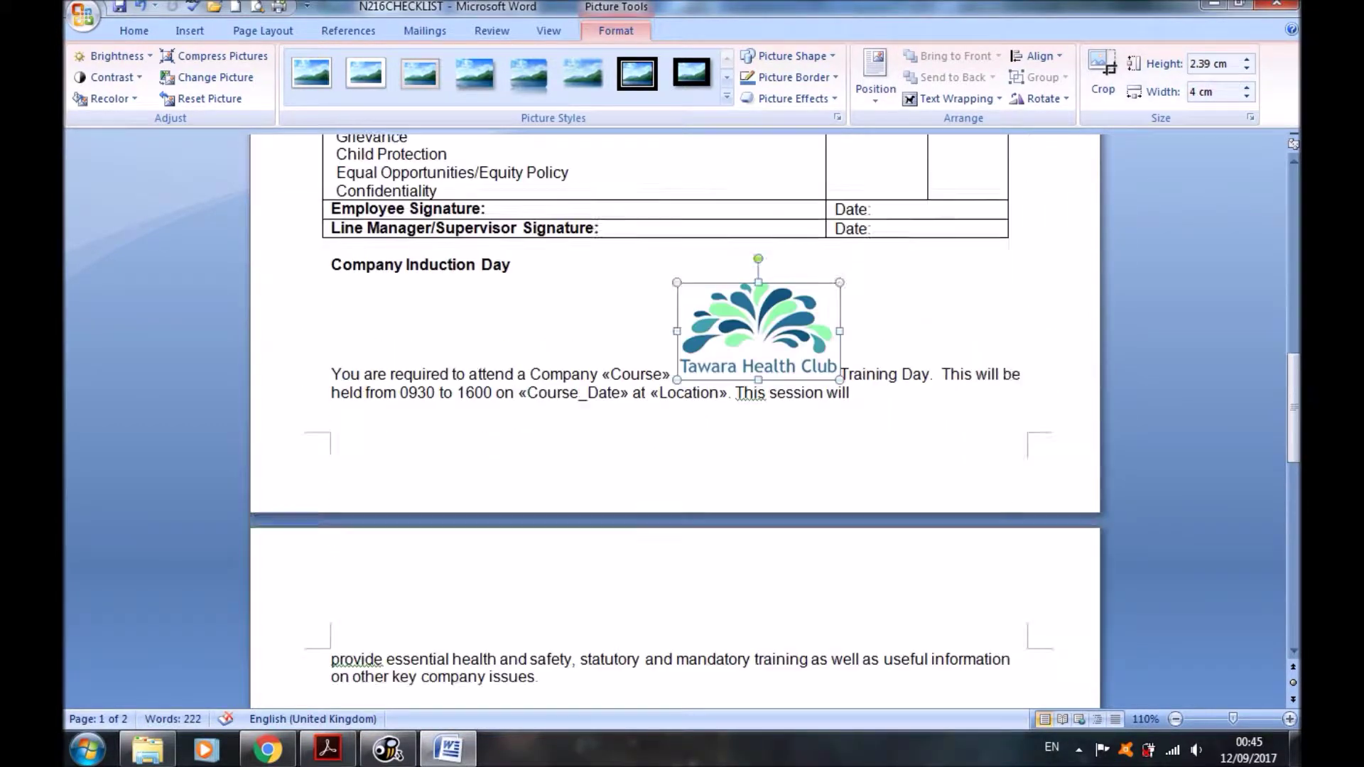
# Set the logo's text wrapping to Square
pyautogui.scroll(10, 675, 426)
pyautogui.click(952, 98)
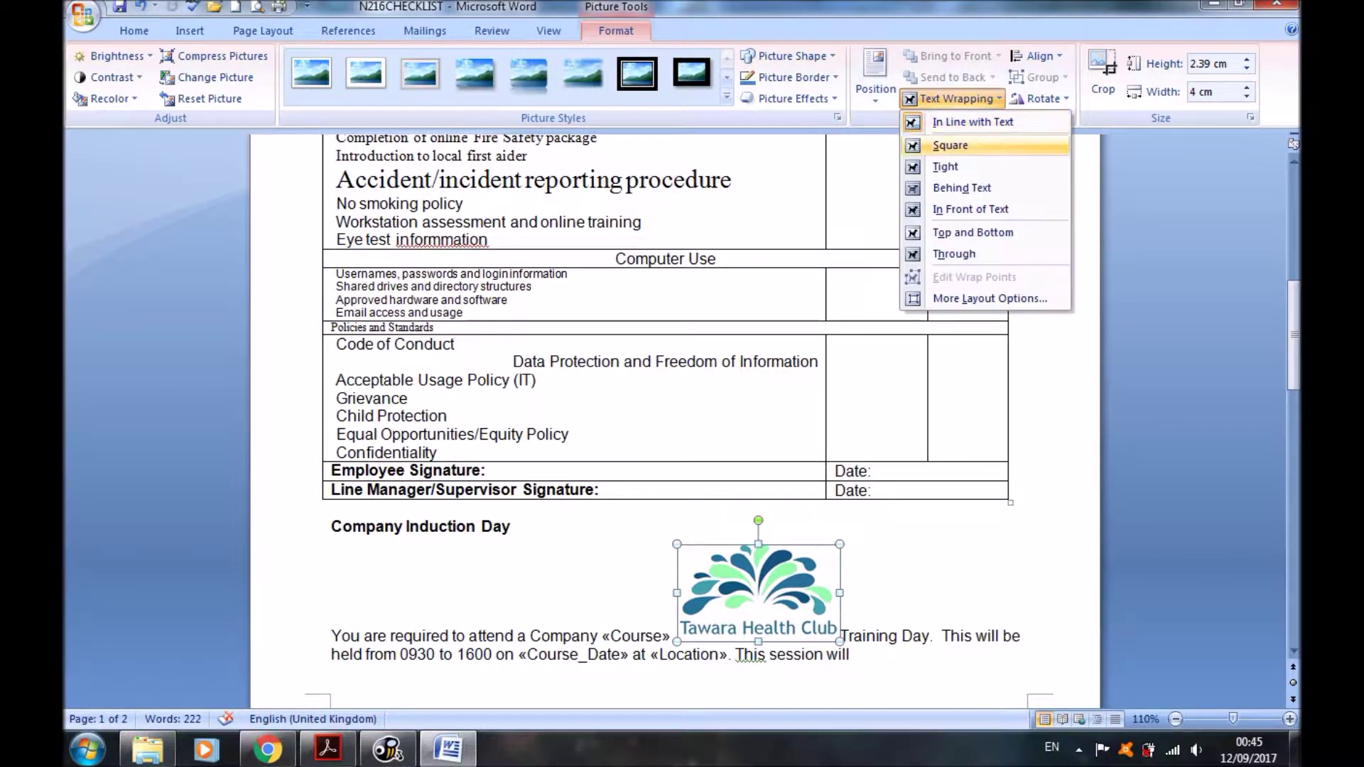
pyautogui.click(938, 145)
# Position the logo at the top right of page one, clear of the text
pyautogui.moveTo(759, 593)
pyautogui.mouseDown()
pyautogui.moveTo(920, 278)
pyautogui.moveTo(944, 163)
pyautogui.moveTo(947, 186)
pyautogui.mouseUp()
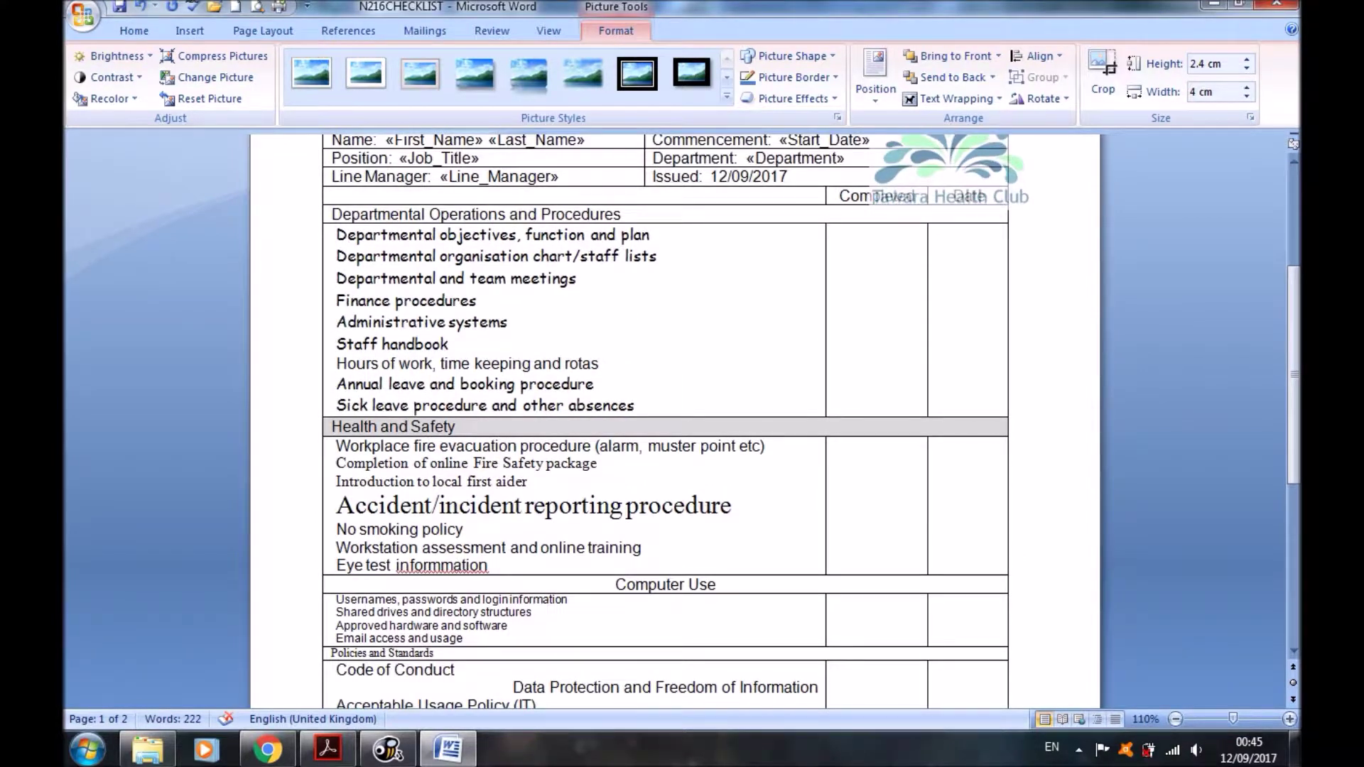
pyautogui.moveTo(946, 186)
pyautogui.mouseDown()
pyautogui.moveTo(973, 241)
pyautogui.moveTo(953, 233)
pyautogui.mouseUp()
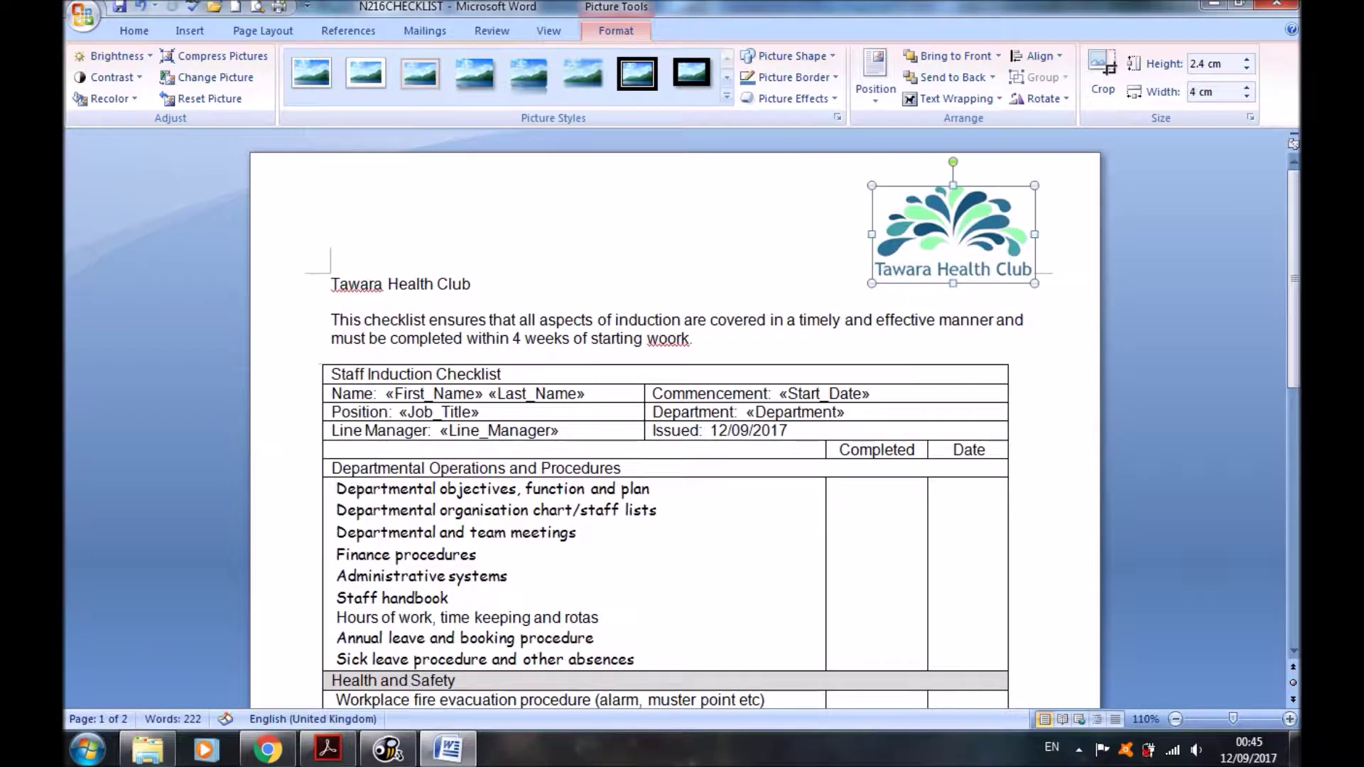
pyautogui.moveTo(952, 232); pyautogui.dragTo(952, 222)
pyautogui.scroll(5, 420, 74)
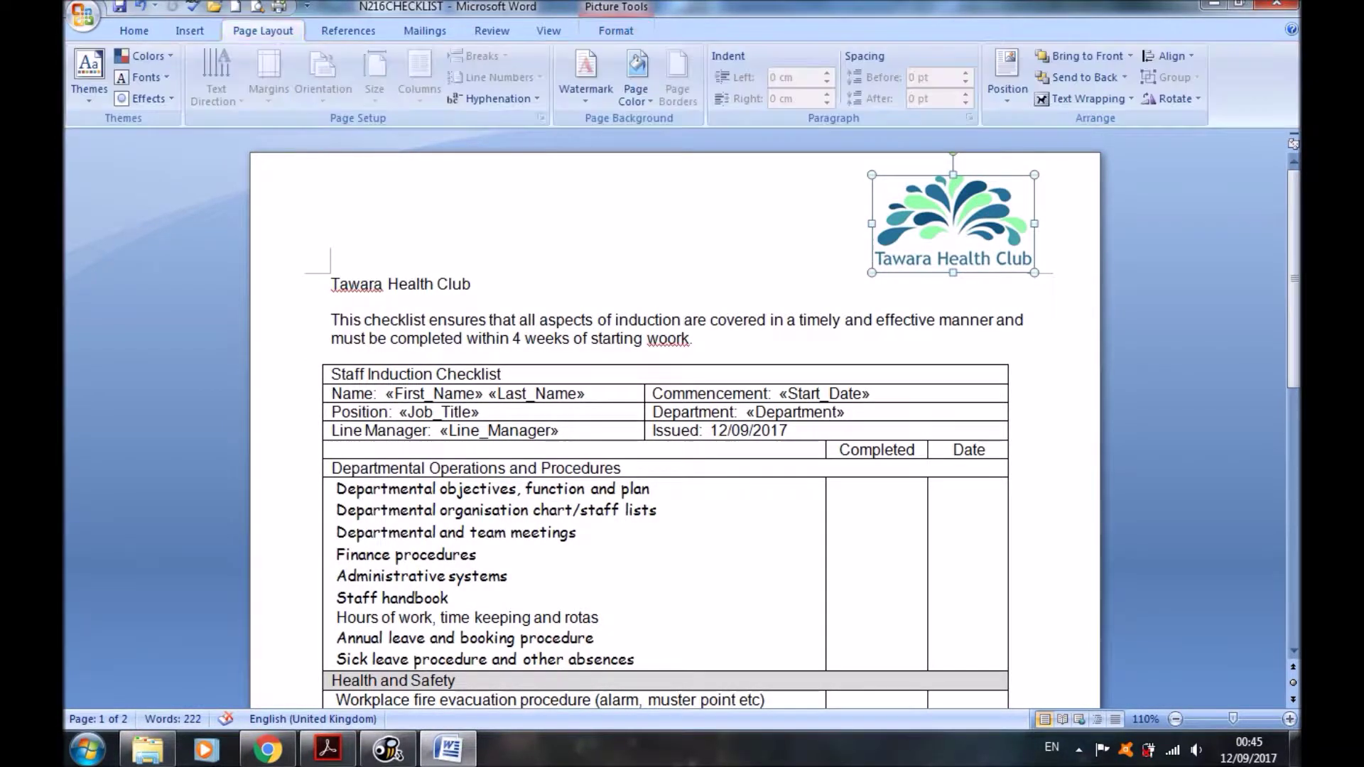
pyautogui.scroll(1, 420, 74)
pyautogui.scroll(1, 419, 75)
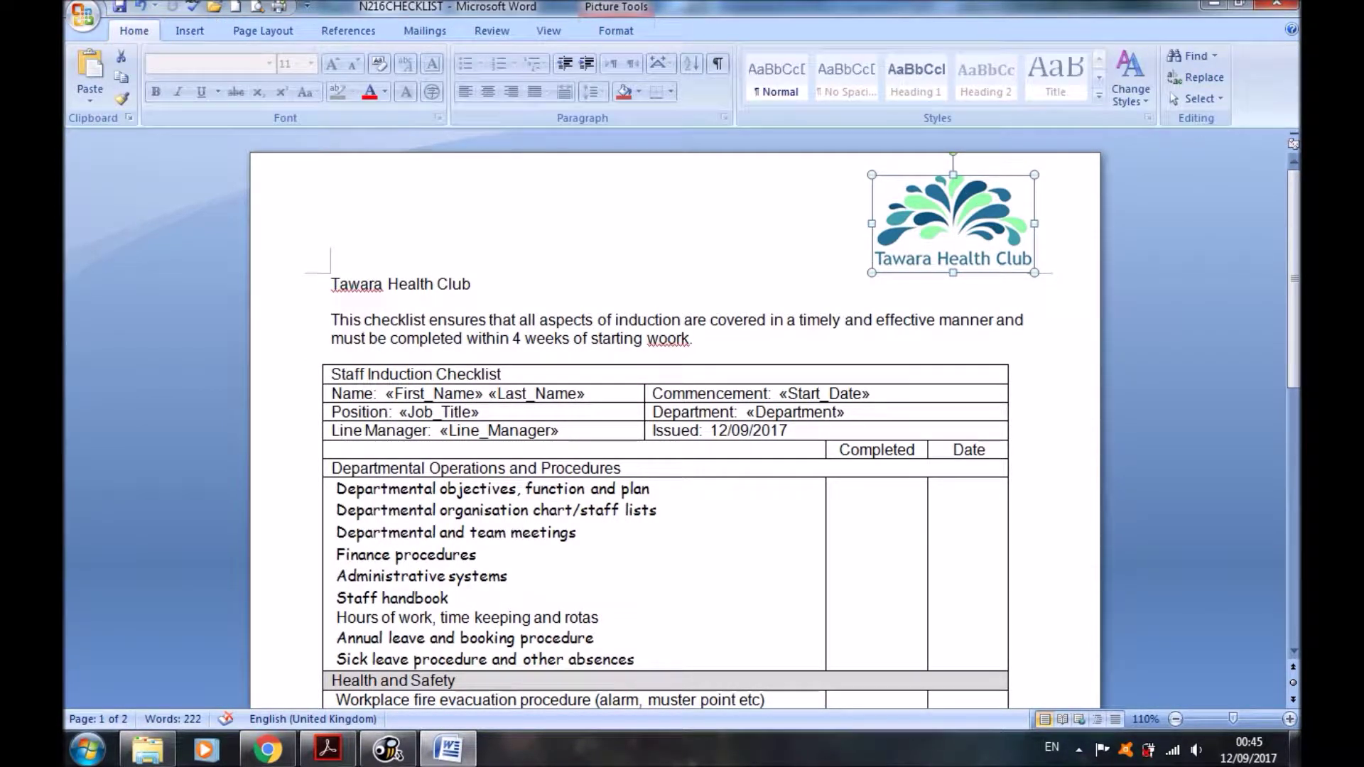
pyautogui.press('Left')
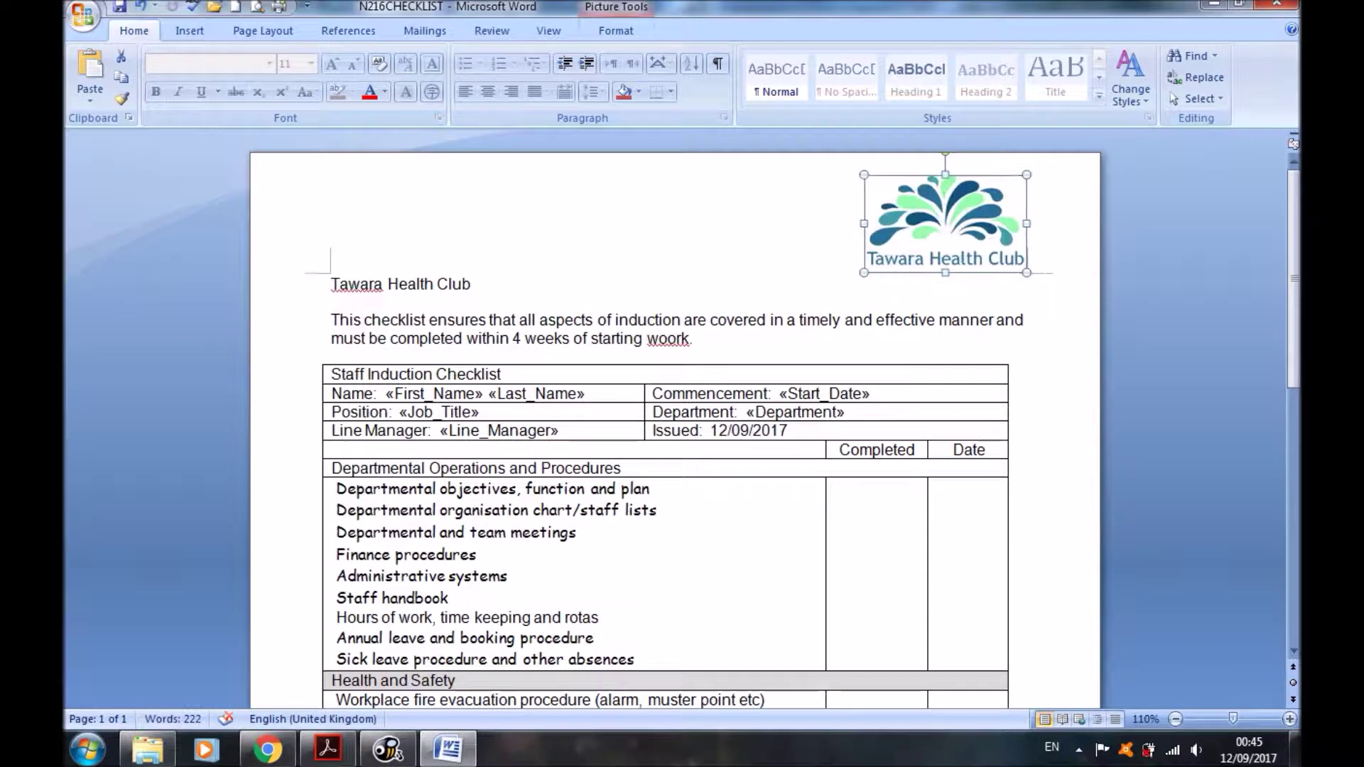
pyautogui.press('Left')
pyautogui.press('Left')
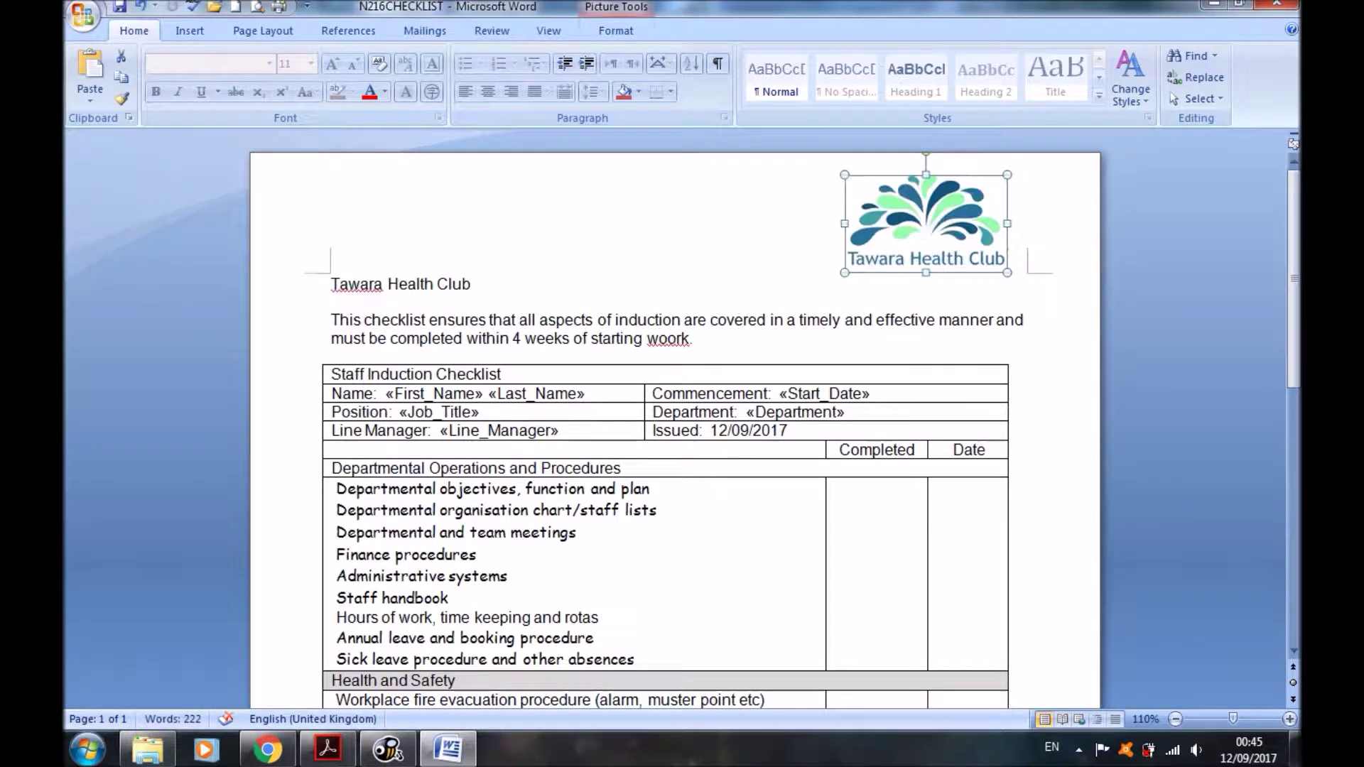
pyautogui.moveTo(926, 223); pyautogui.dragTo(951, 232)
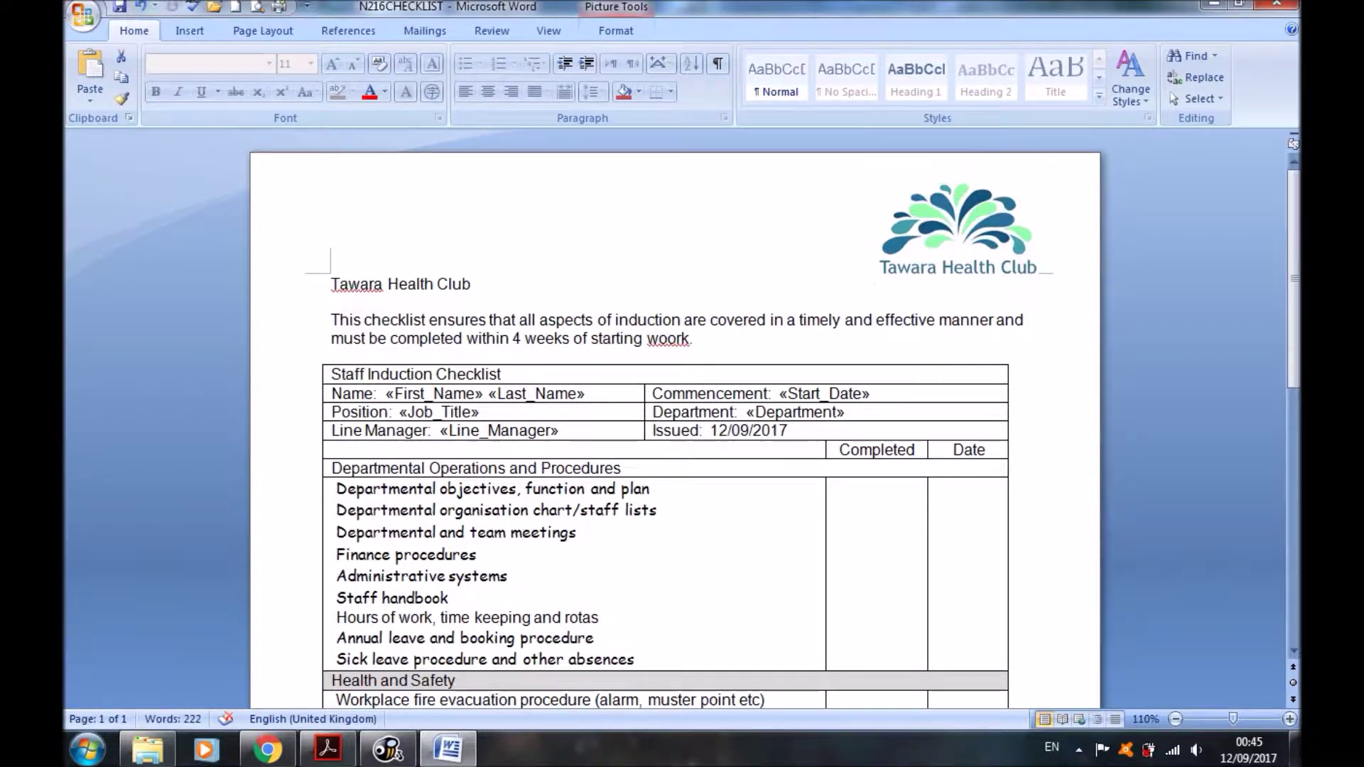
pyautogui.click(472, 284)
pyautogui.hotkey('alt', 'Tab')
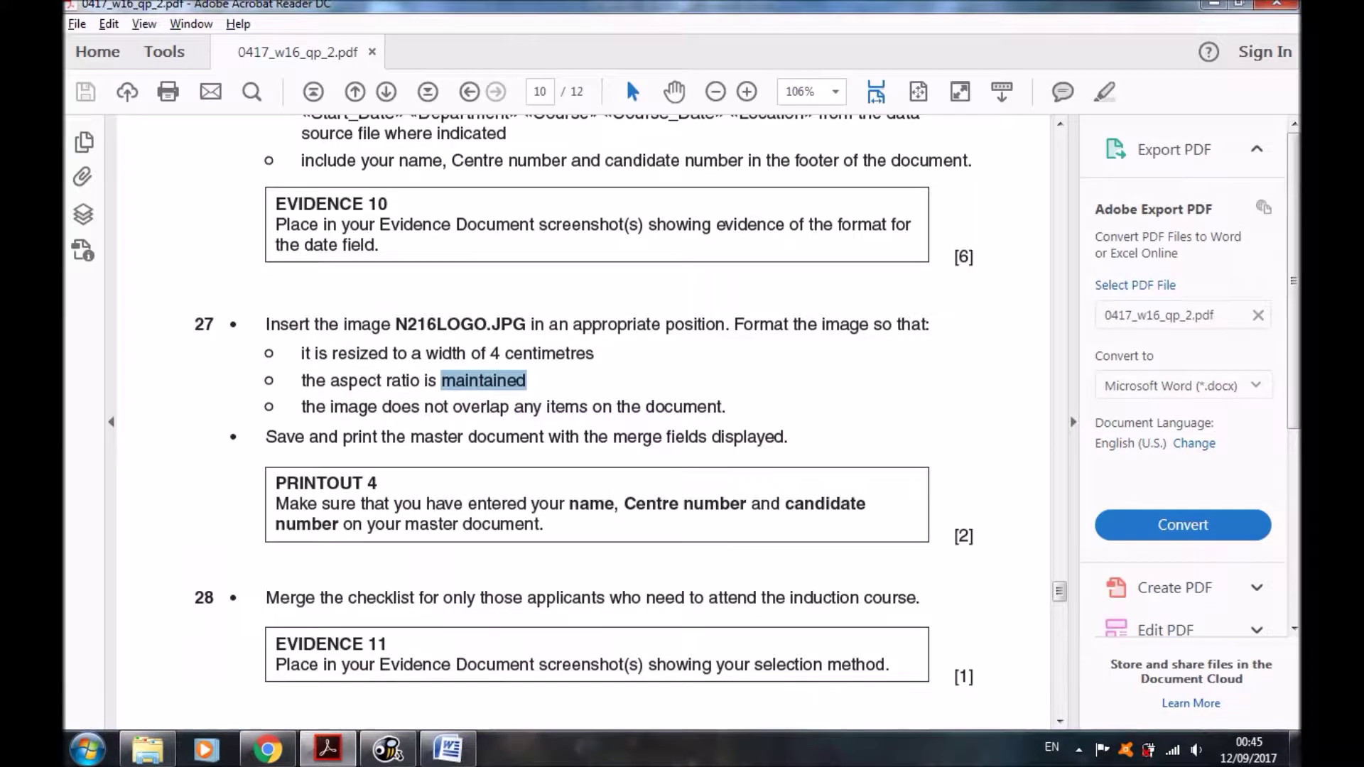
# Read questions 28 and 29 in the task PDF, then return to the Word checklist
pyautogui.scroll(-1, 631, 422)
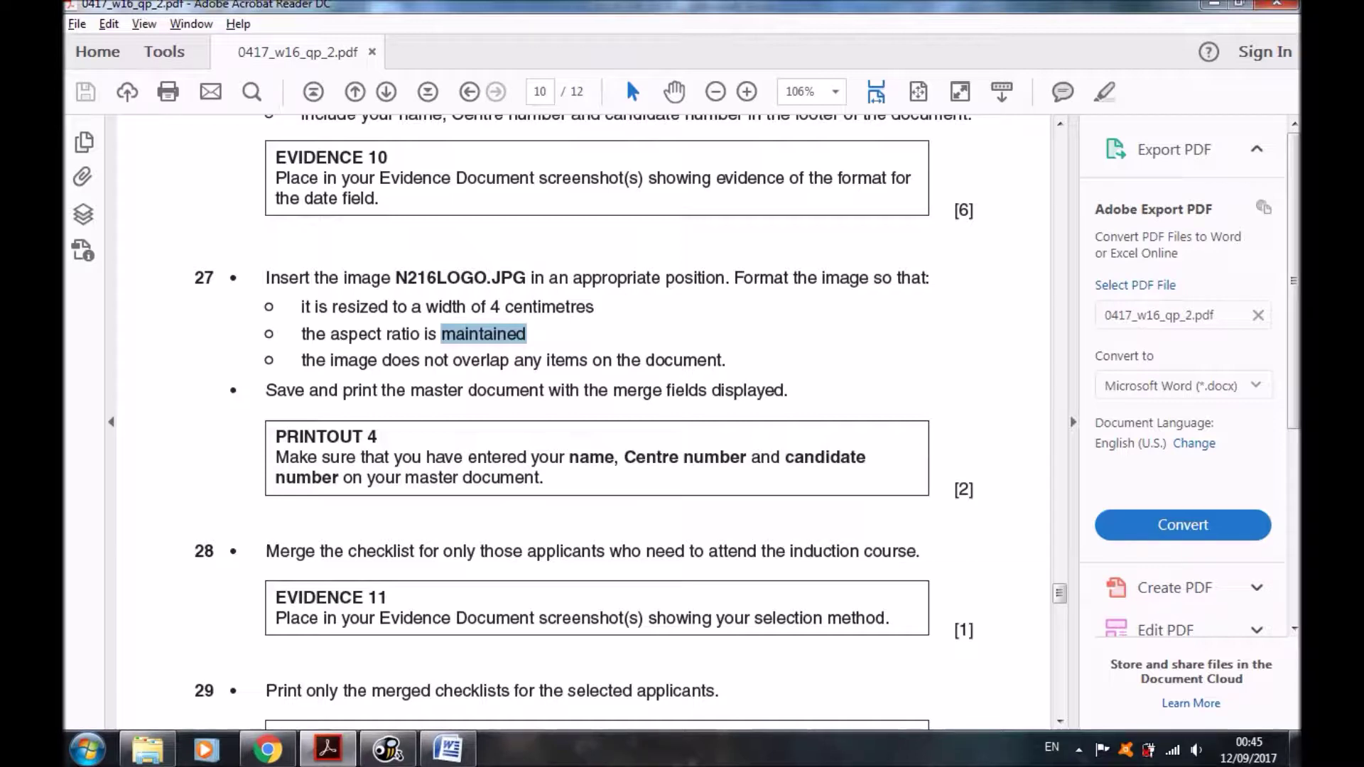
pyautogui.scroll(-2, 631, 422)
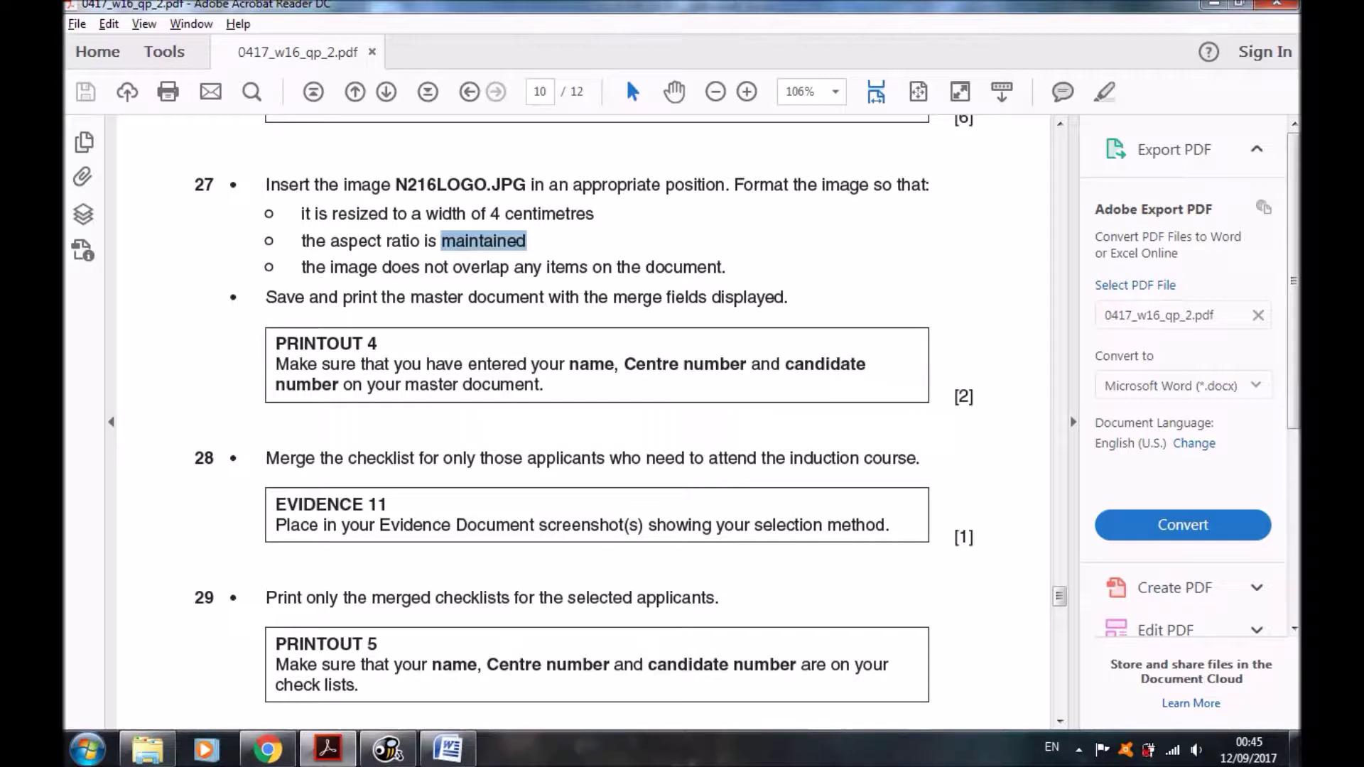
pyautogui.hotkey('alt', 'Tab')
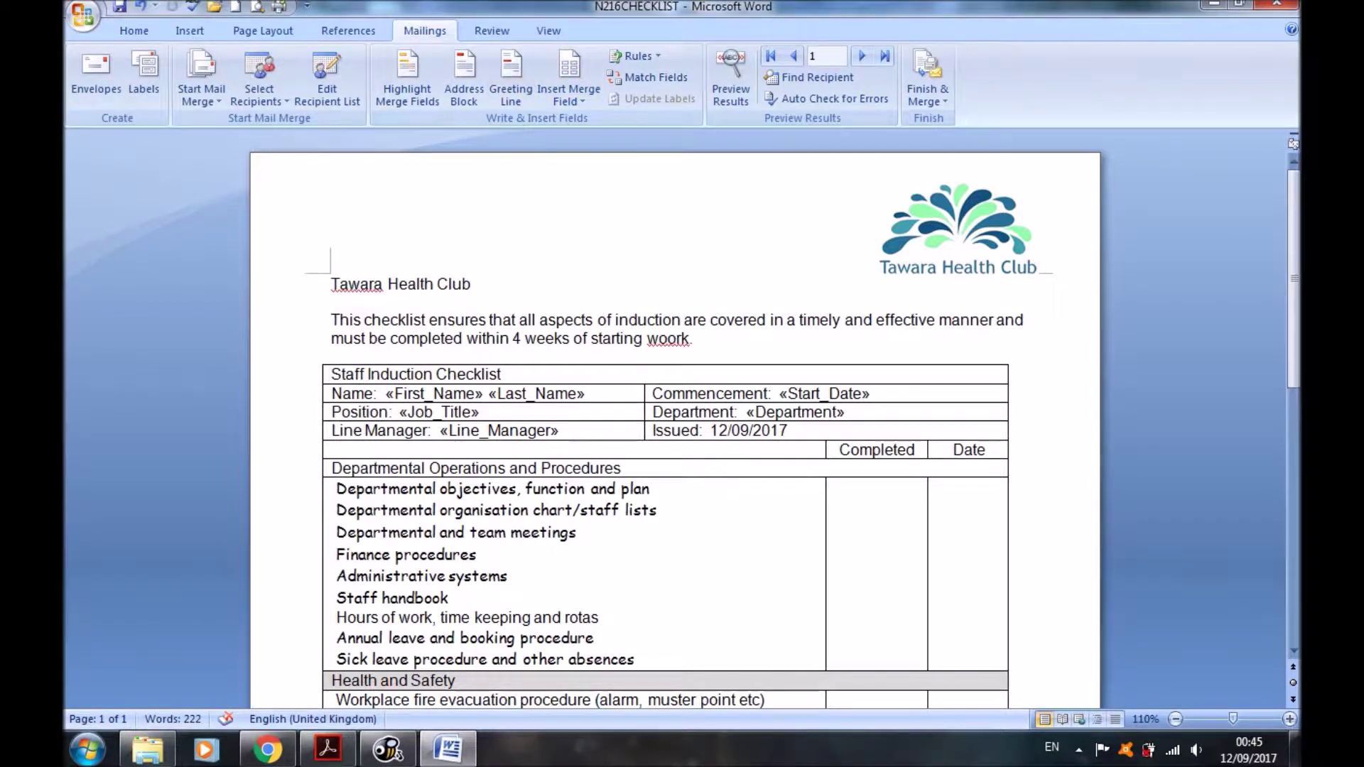
# Open Edit Recipient List and look through the recipient columns
pyautogui.click(327, 74)
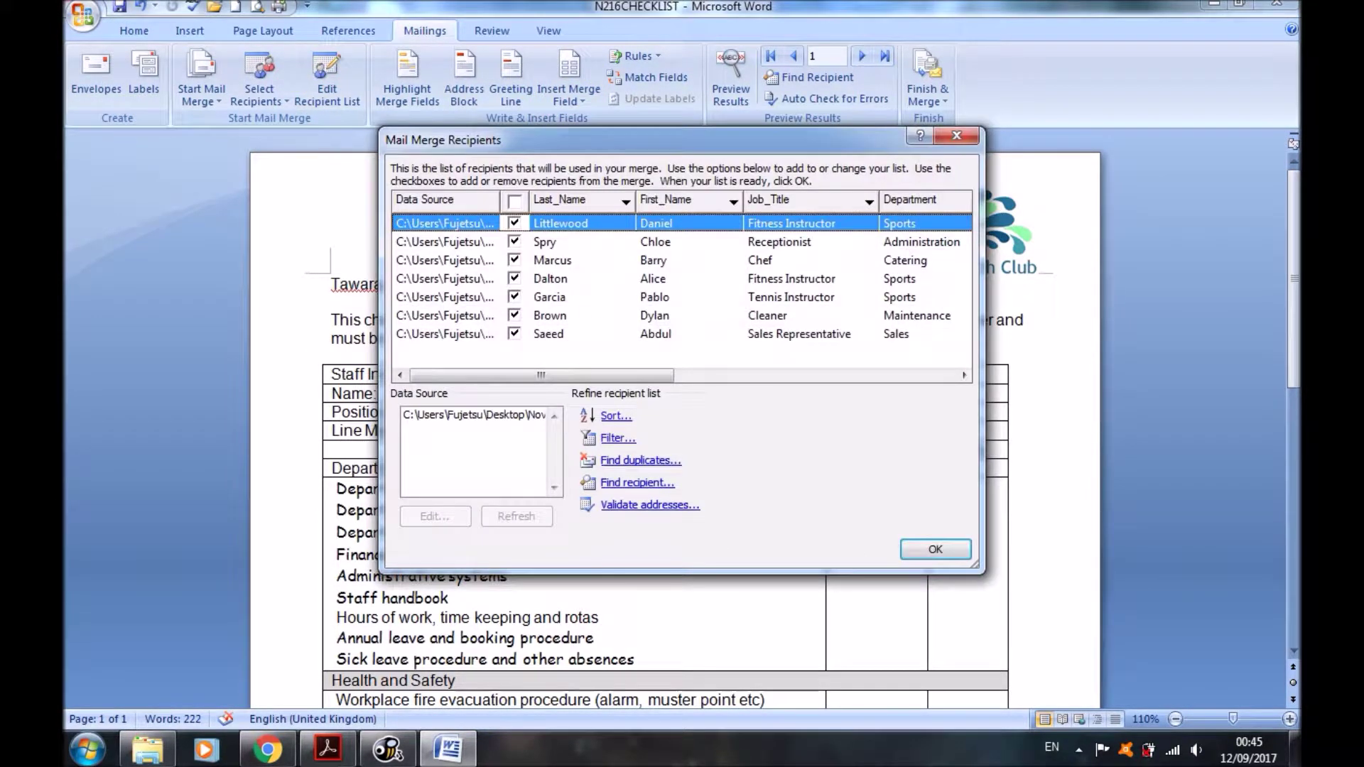
pyautogui.click(617, 438)
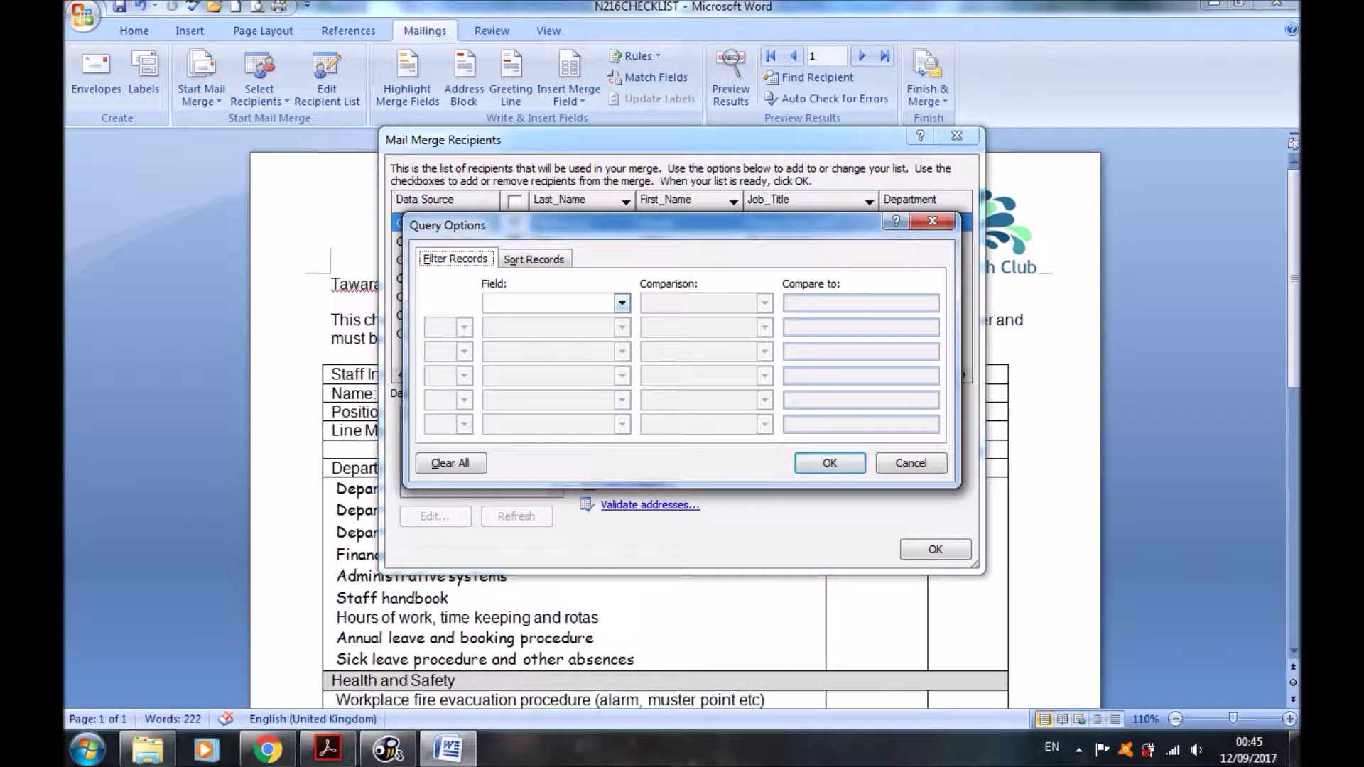
pyautogui.press('Escape')
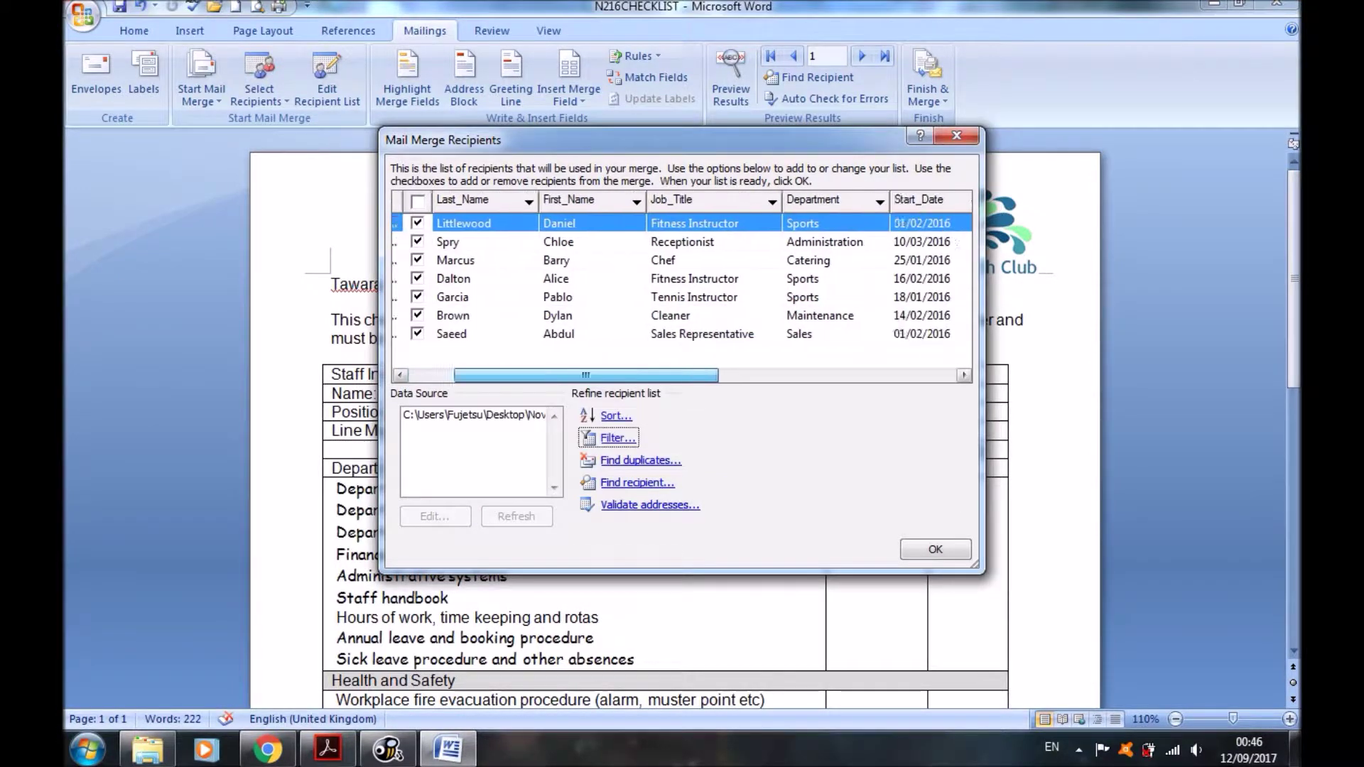
pyautogui.hscroll(10, 682, 284)
pyautogui.moveTo(778, 375); pyautogui.dragTo(805, 375)
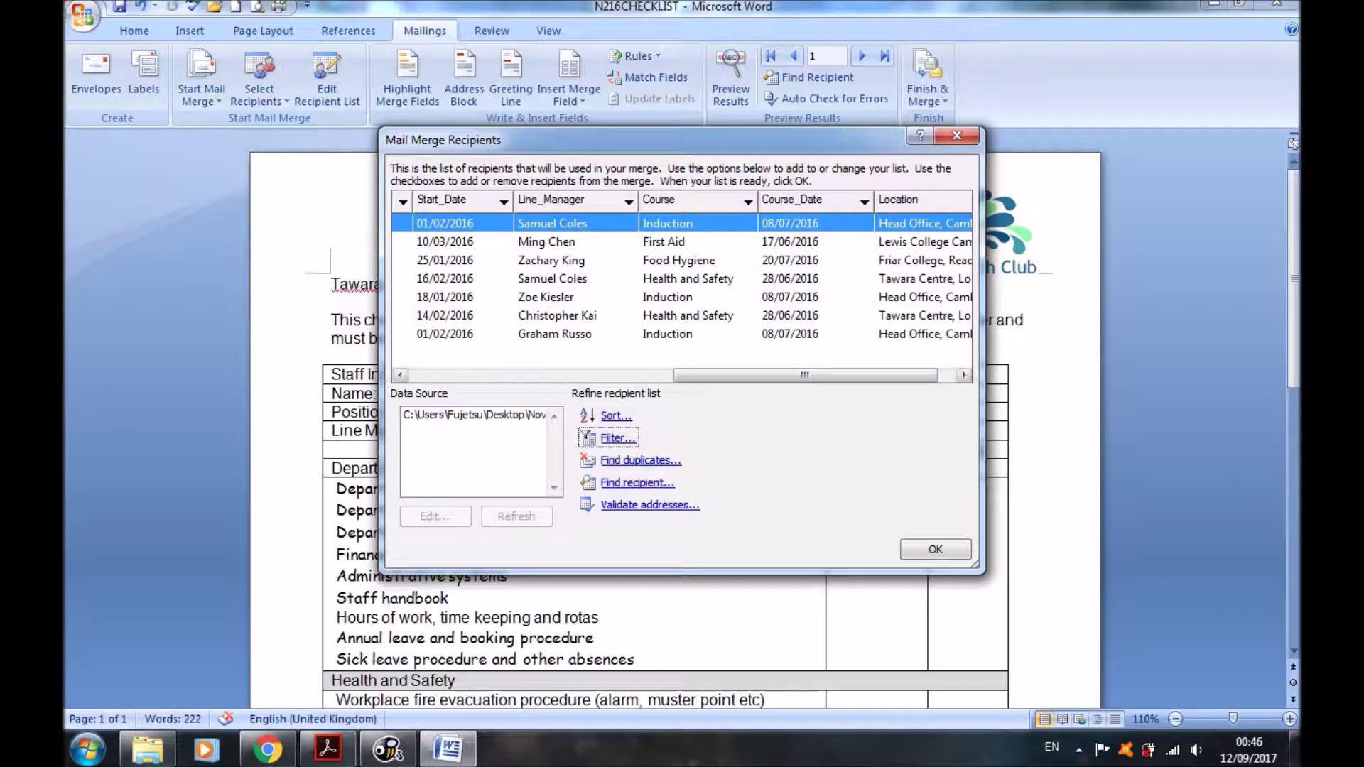
# Filter the recipients to Course equal to Induction
pyautogui.click(616, 438)
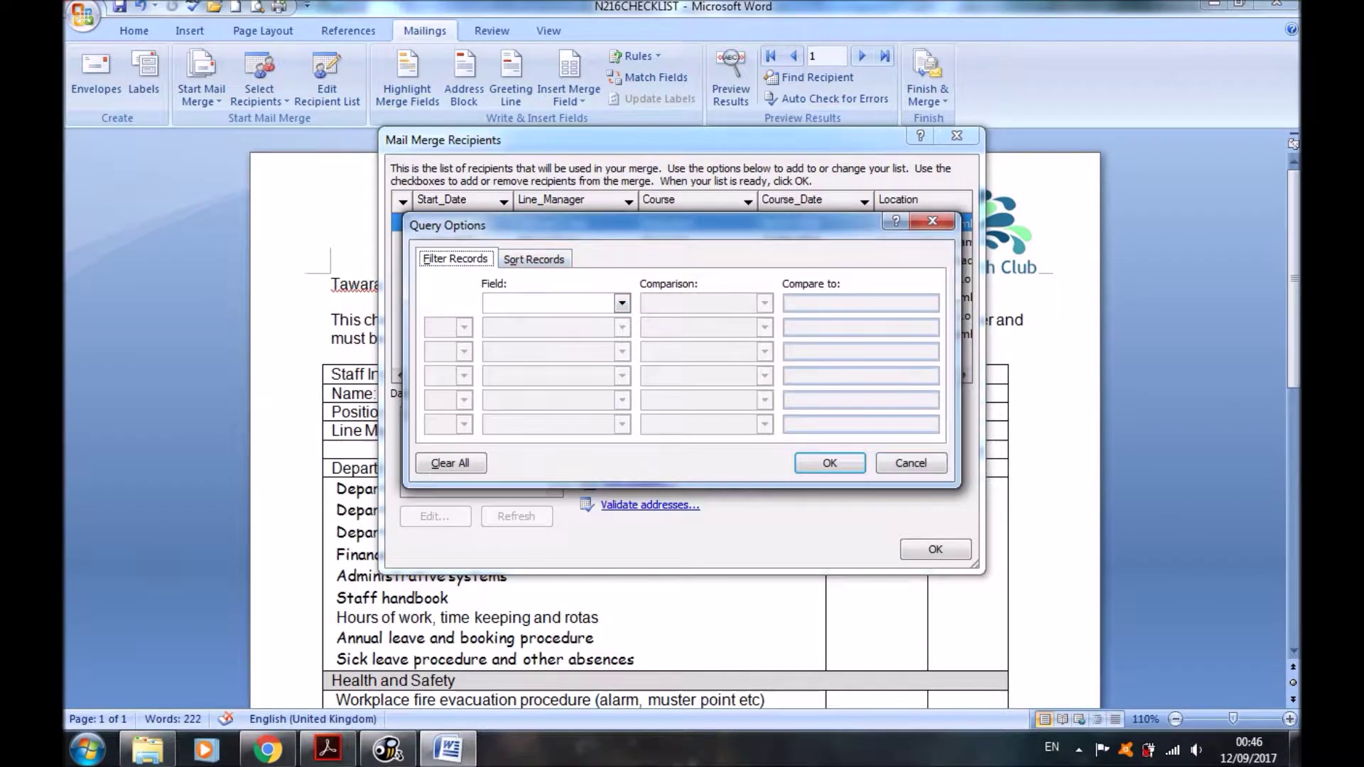
pyautogui.click(622, 304)
pyautogui.scroll(-1, 540, 334)
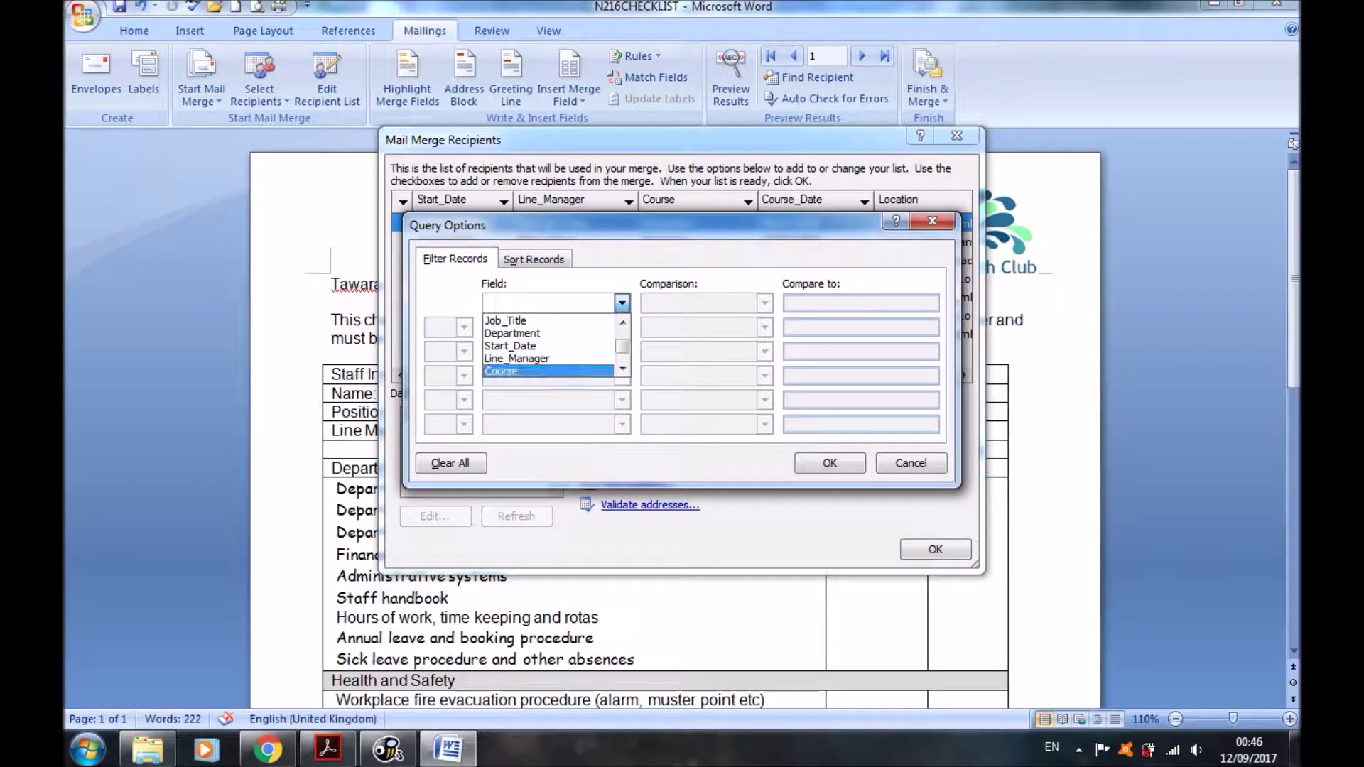
pyautogui.press('Escape')
pyautogui.hotkey('alt', 'Down')
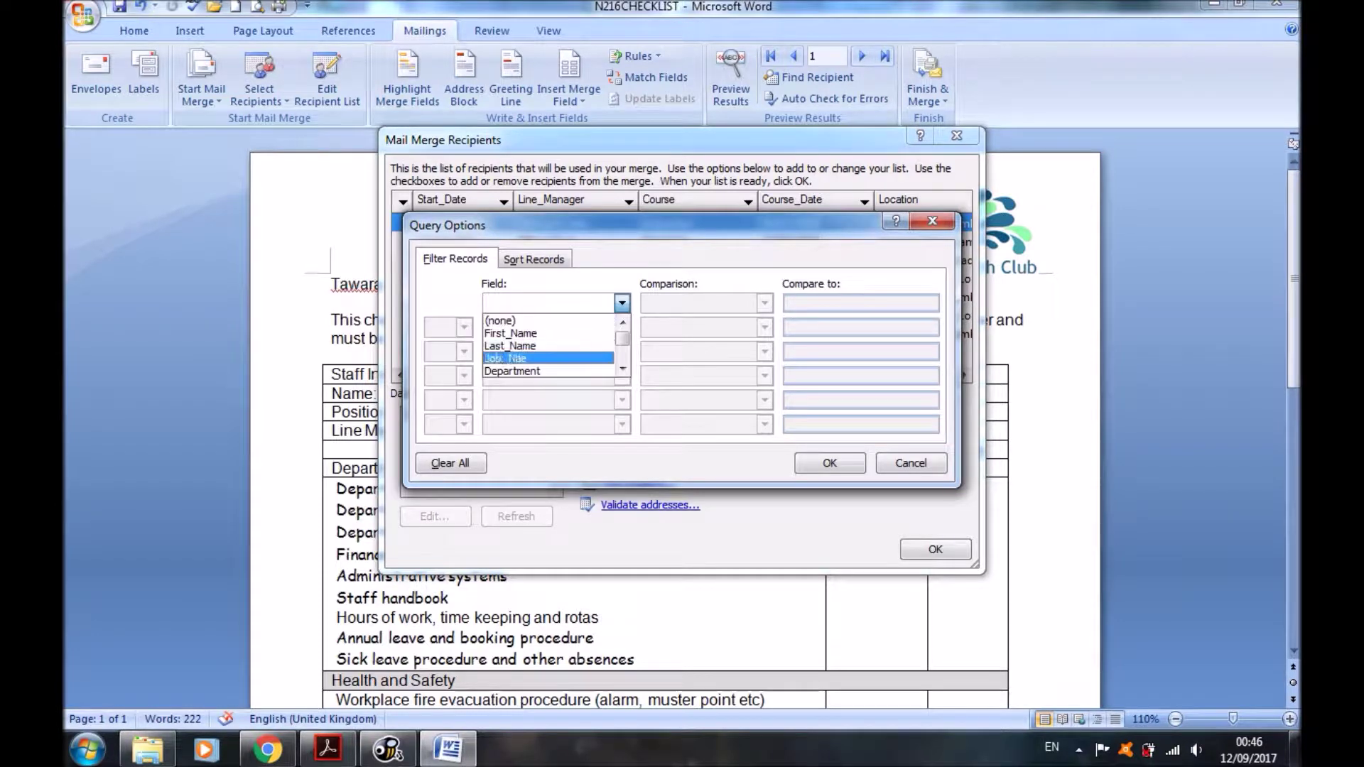
pyautogui.press('Return')
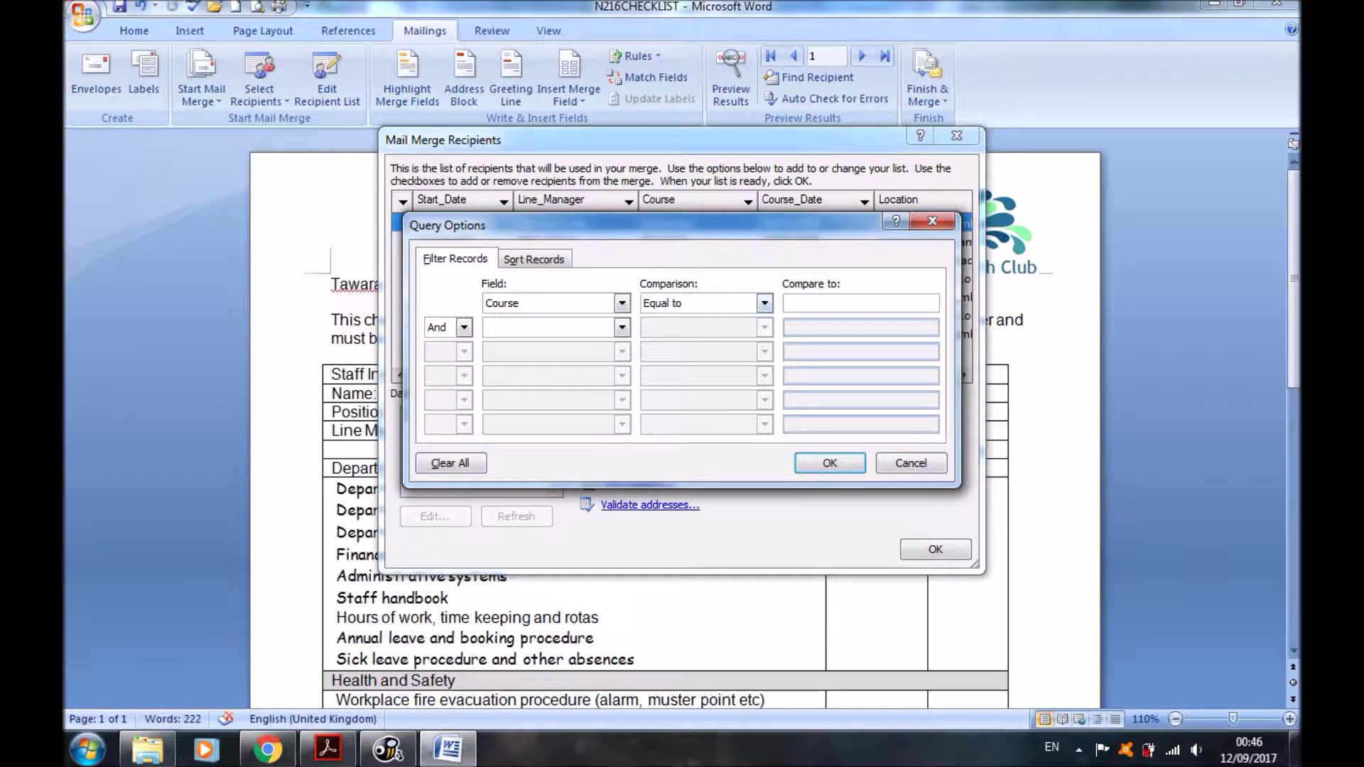
pyautogui.write('Induction')
pyautogui.press('Return')
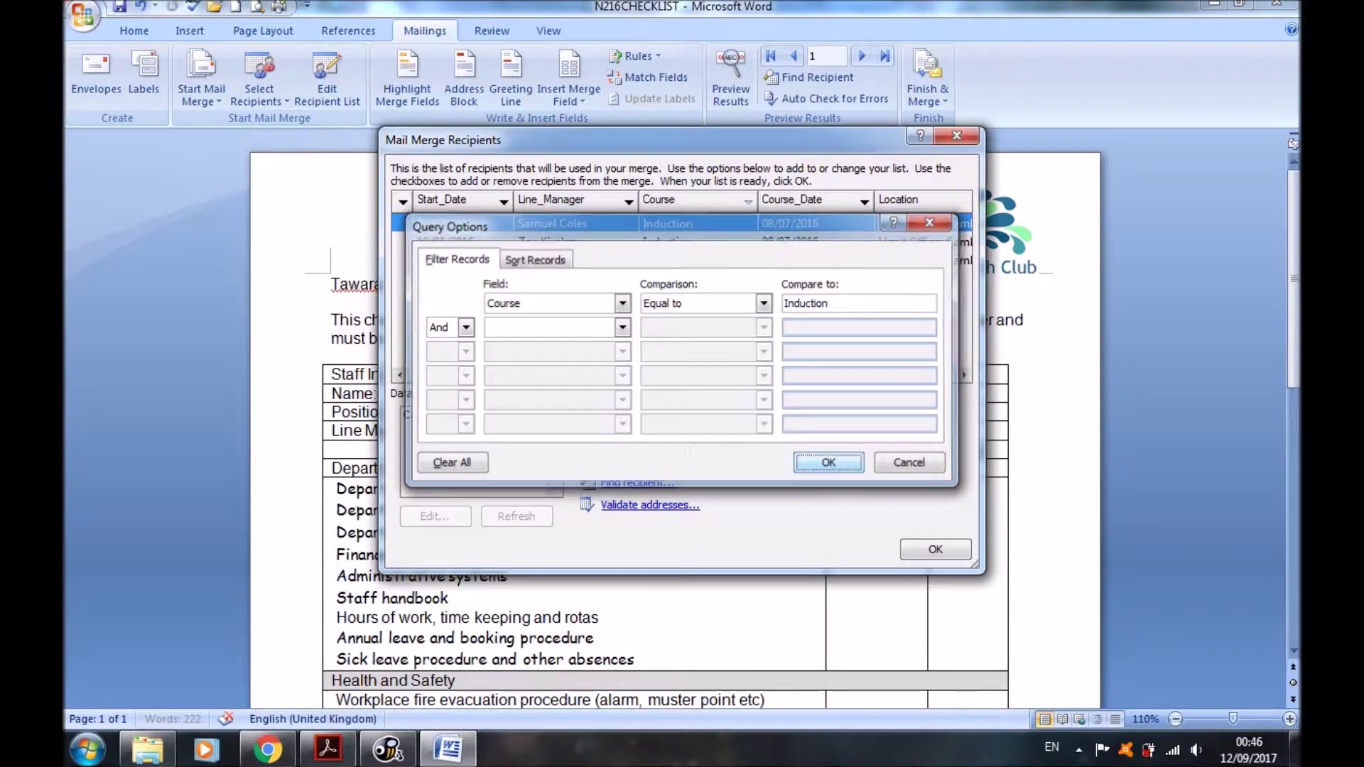
pyautogui.moveTo(805, 375); pyautogui.dragTo(822, 374)
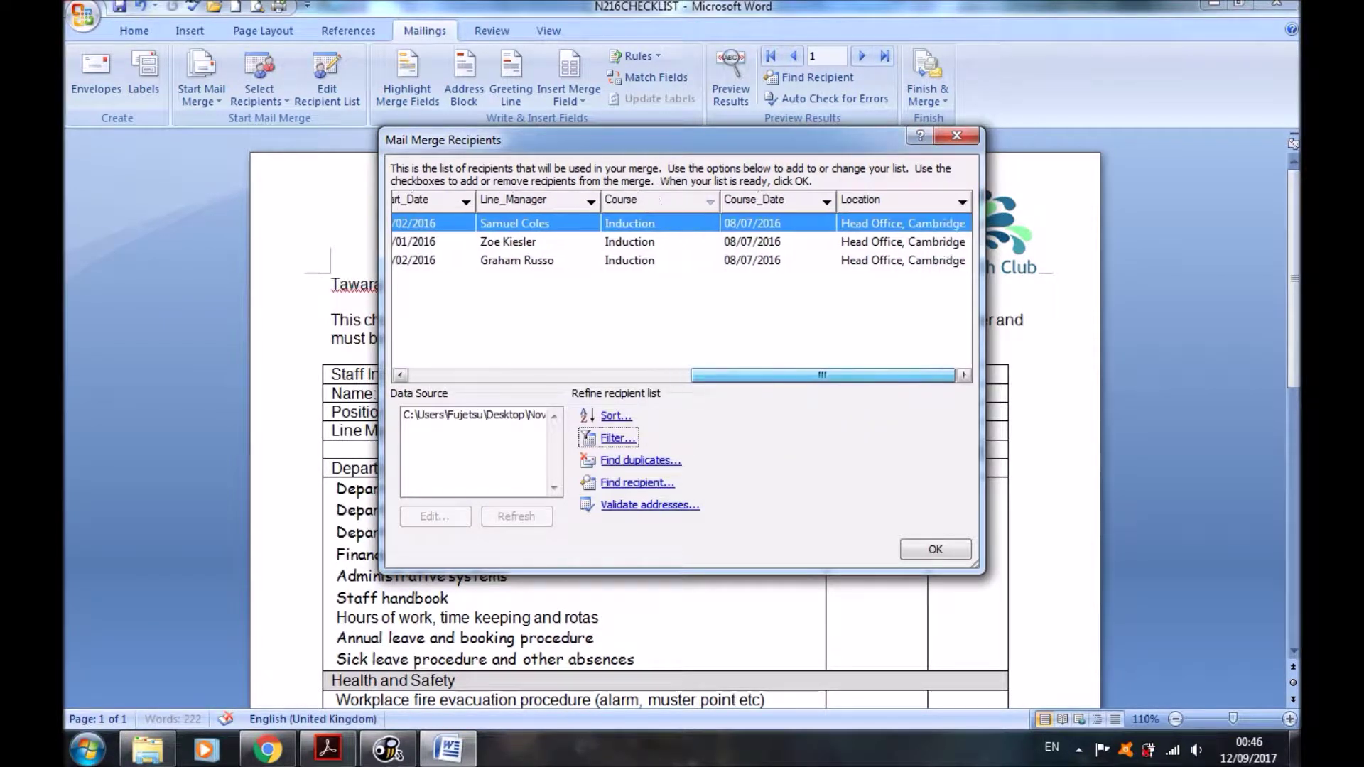
# Compare with the exam paper and confirm the Induction filter criteria are kept
pyautogui.hotkey('alt', 'Tab')
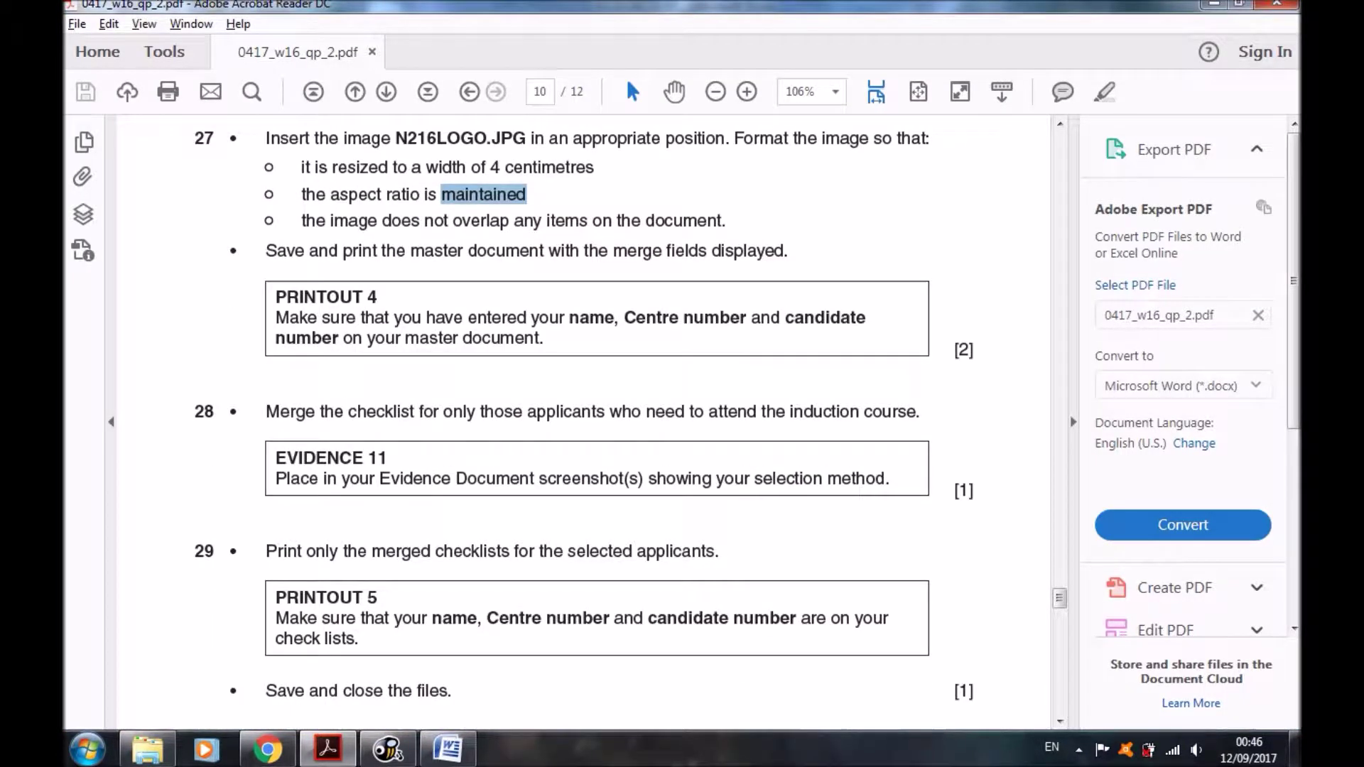
pyautogui.hotkey('alt', 'Tab')
pyautogui.press('Return')
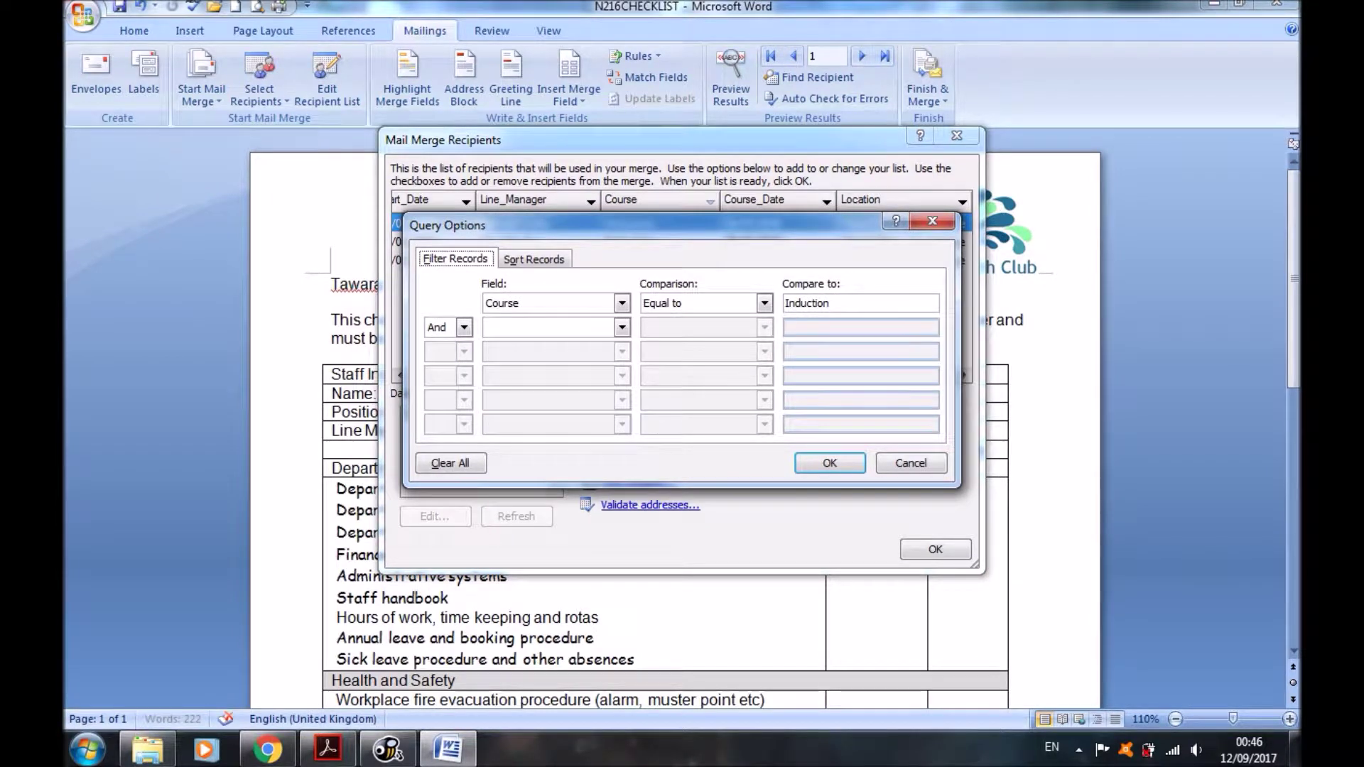
pyautogui.press('Return')
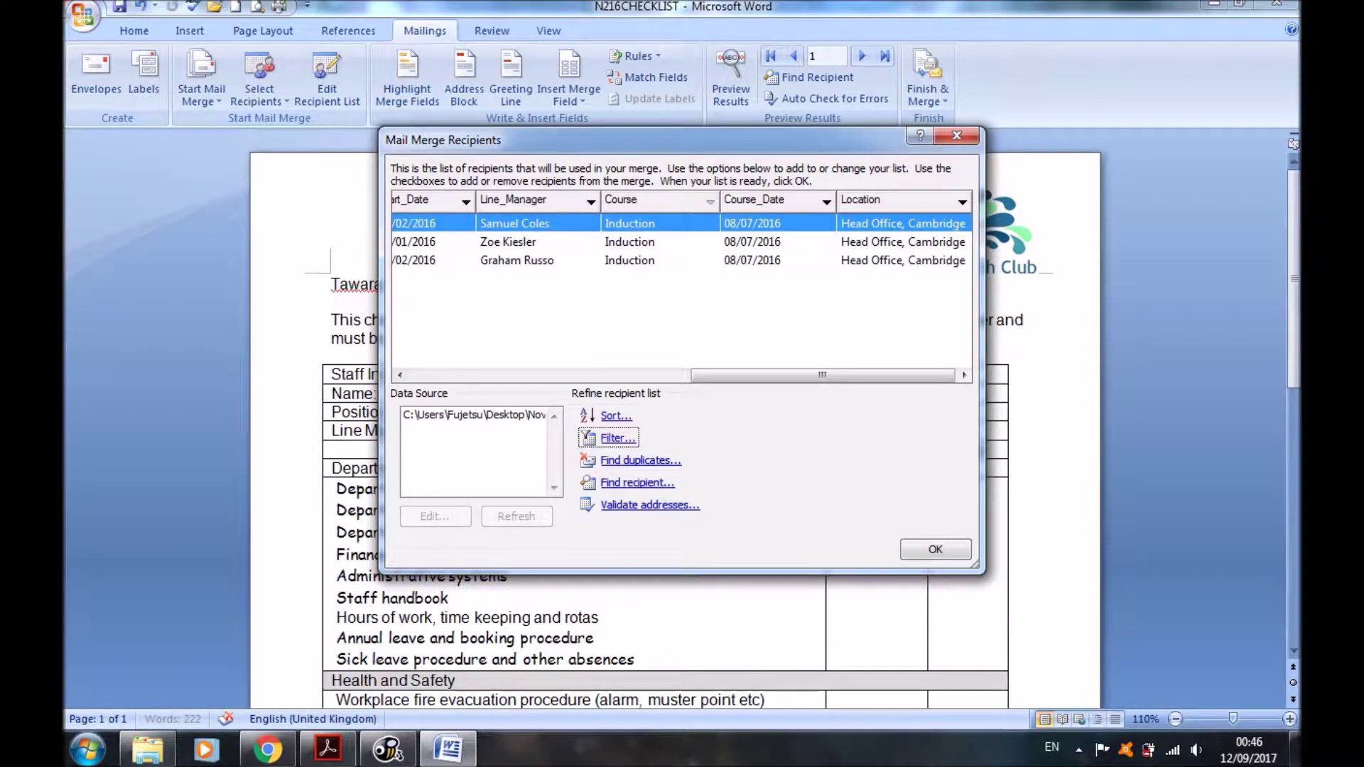
pyautogui.hotkey('alt', 'Tab')
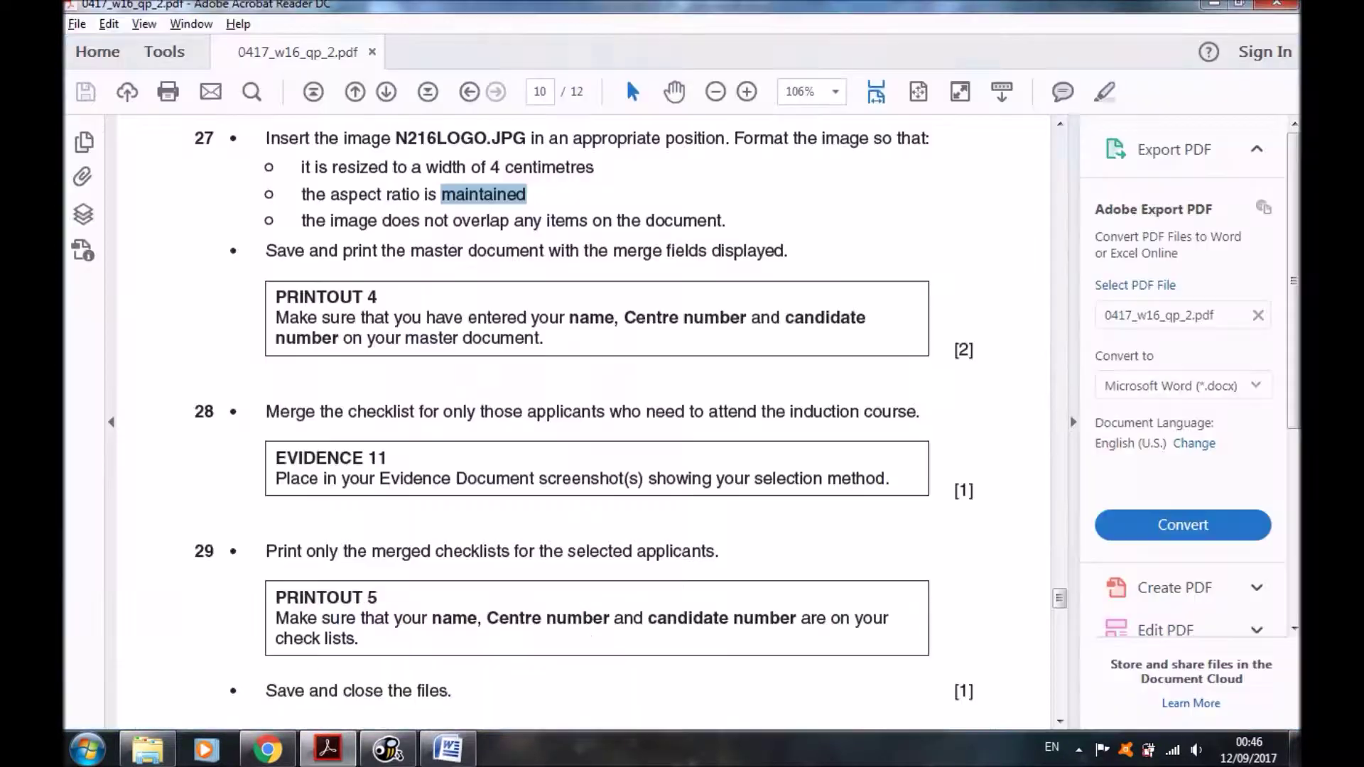
pyautogui.scroll(-3, 583, 419)
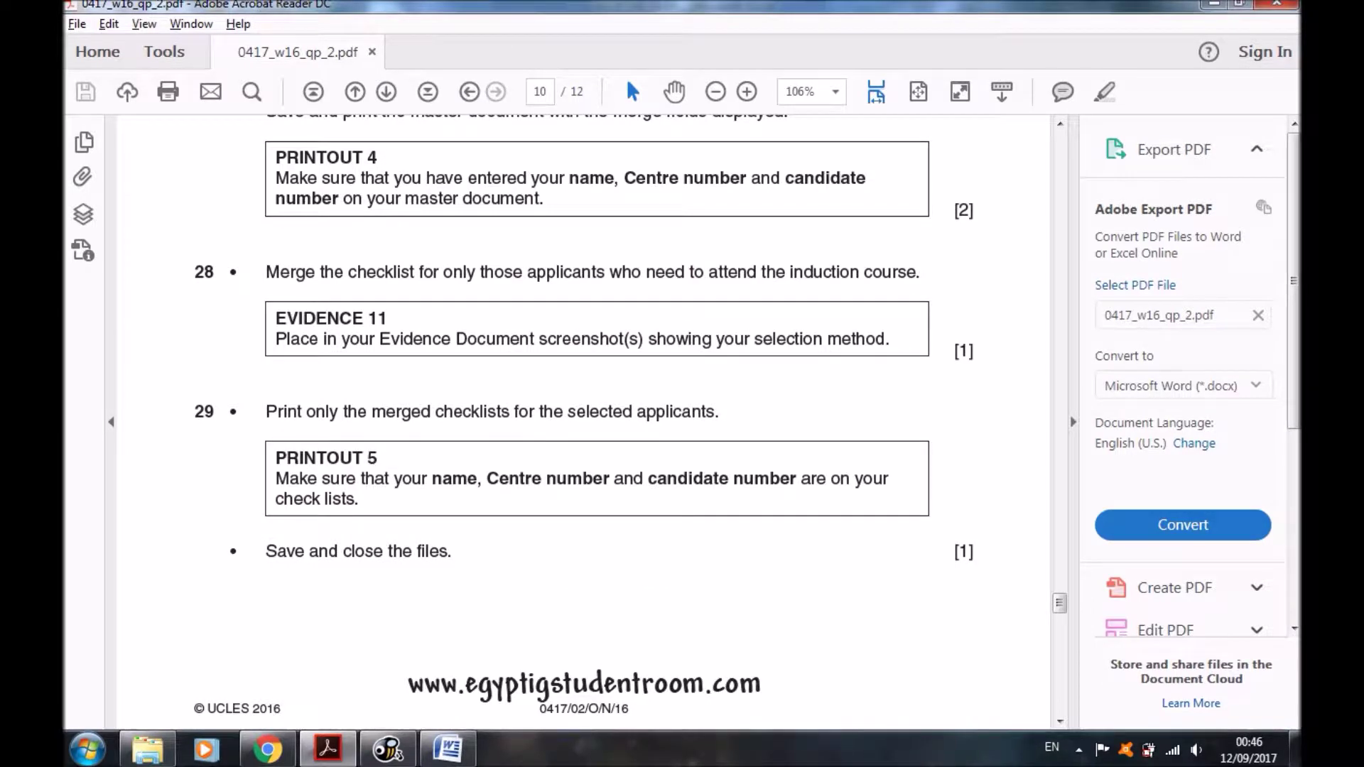
pyautogui.hotkey('alt', 'Tab')
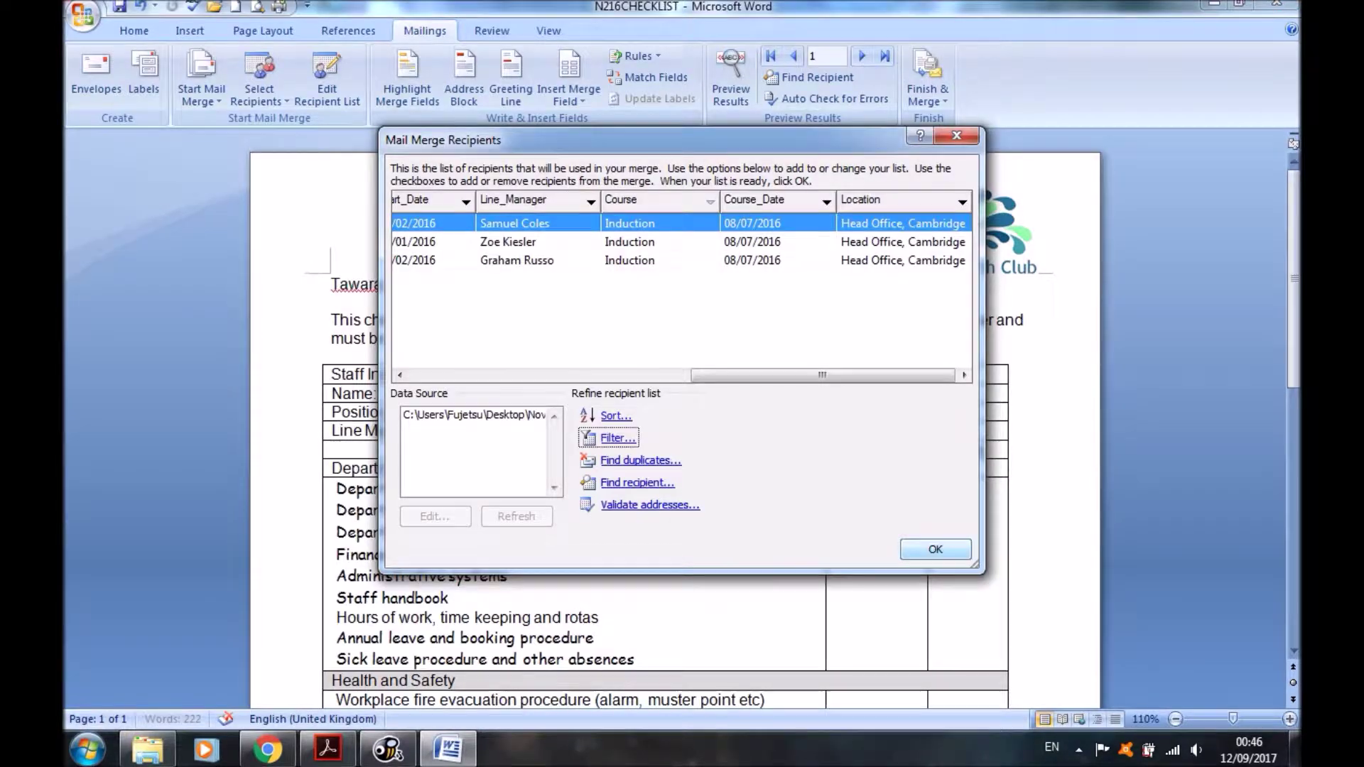
# Close the recipient list and preview the checklist merged with the first Induction applicant's data
pyautogui.press('Return')
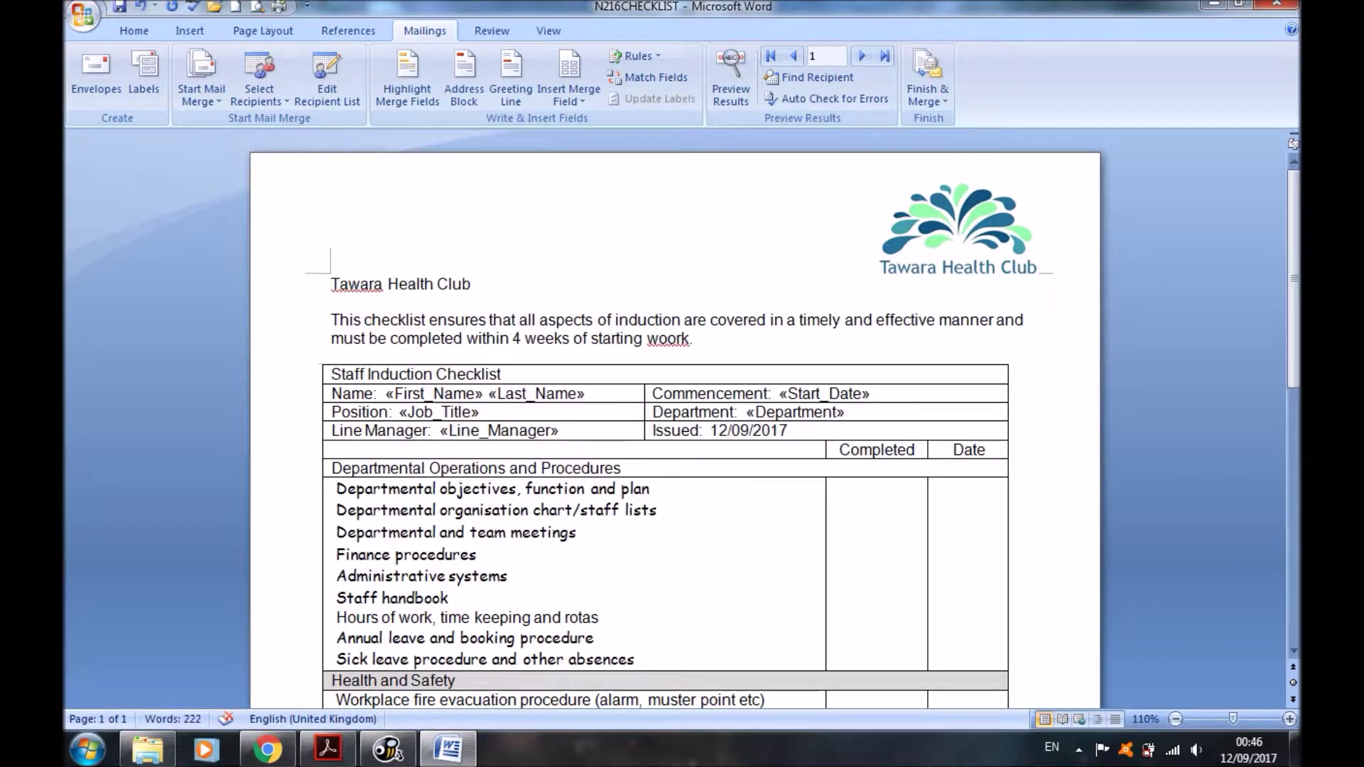
pyautogui.hotkey('alt', 'shift', 'k')
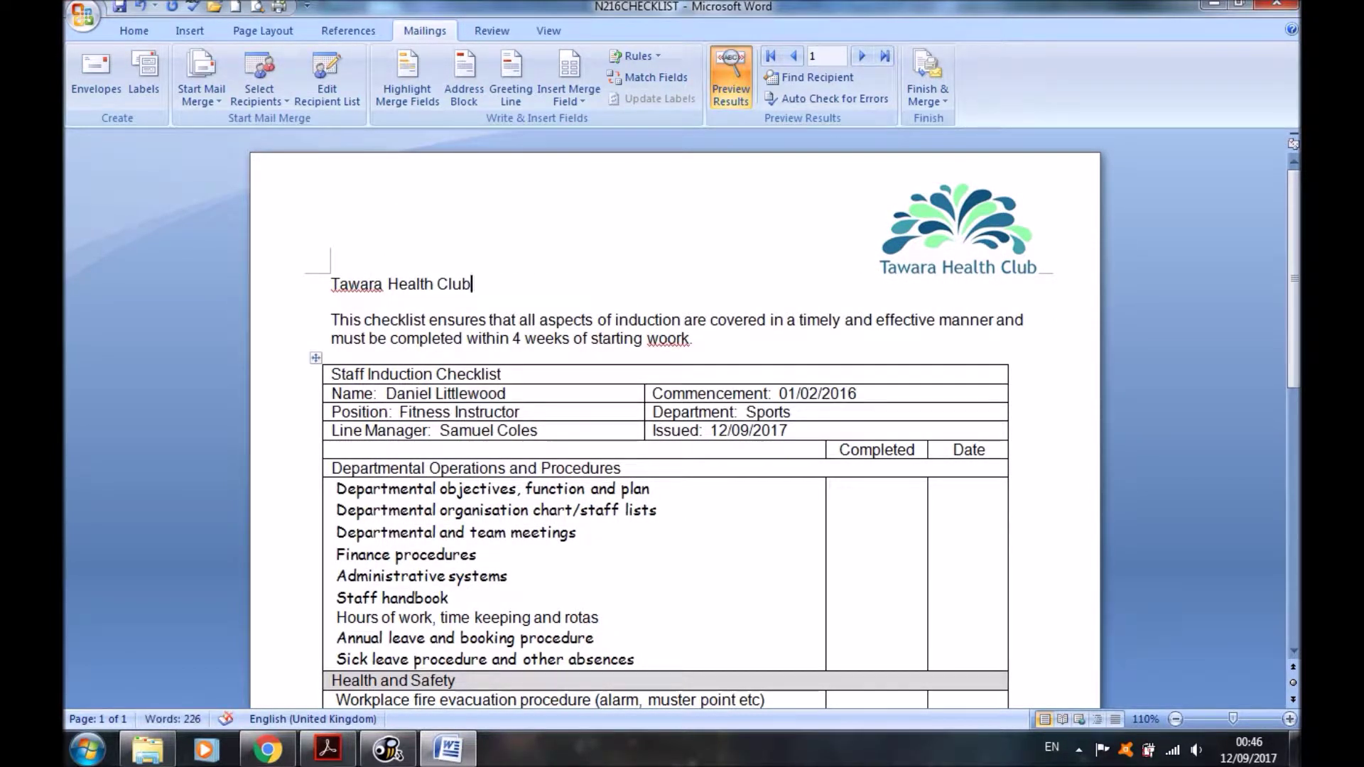
pyautogui.scroll(-5, 675, 427)
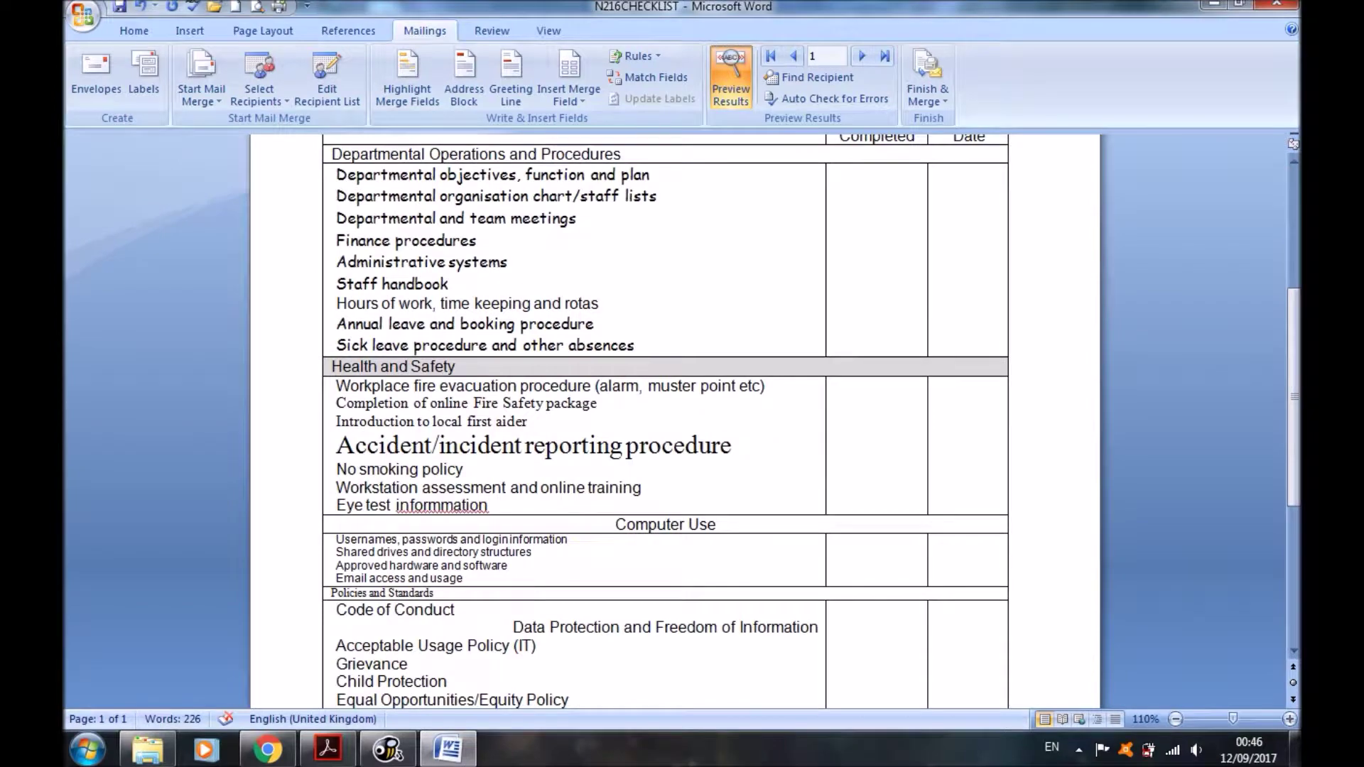
pyautogui.scroll(-5, 675, 426)
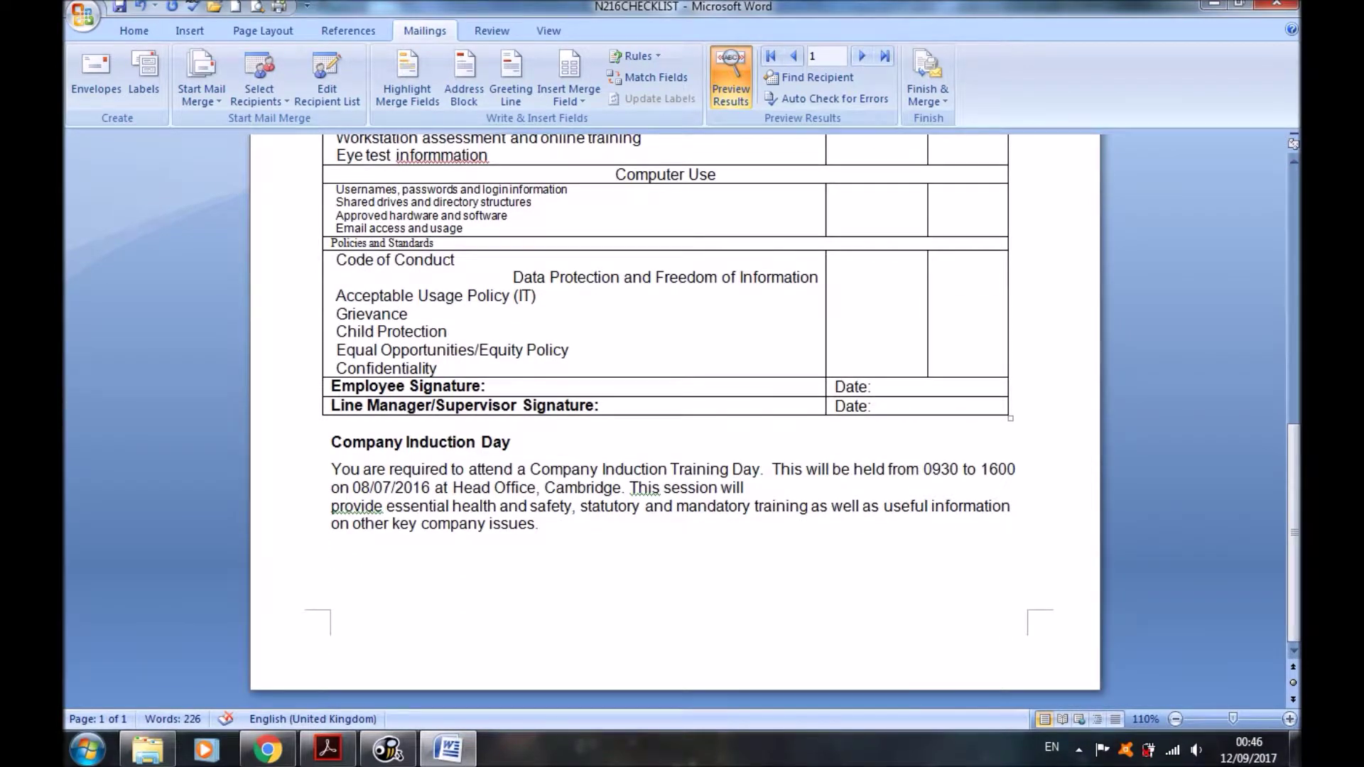
pyautogui.scroll(7, 675, 426)
pyautogui.scroll(3, 675, 426)
pyautogui.scroll(-4, 675, 426)
pyautogui.scroll(-7, 674, 426)
# Run Spelling & Grammar ignoring Tawara, woork and provide, then join 'provide' onto 'This session will'
pyautogui.click(192, 7)
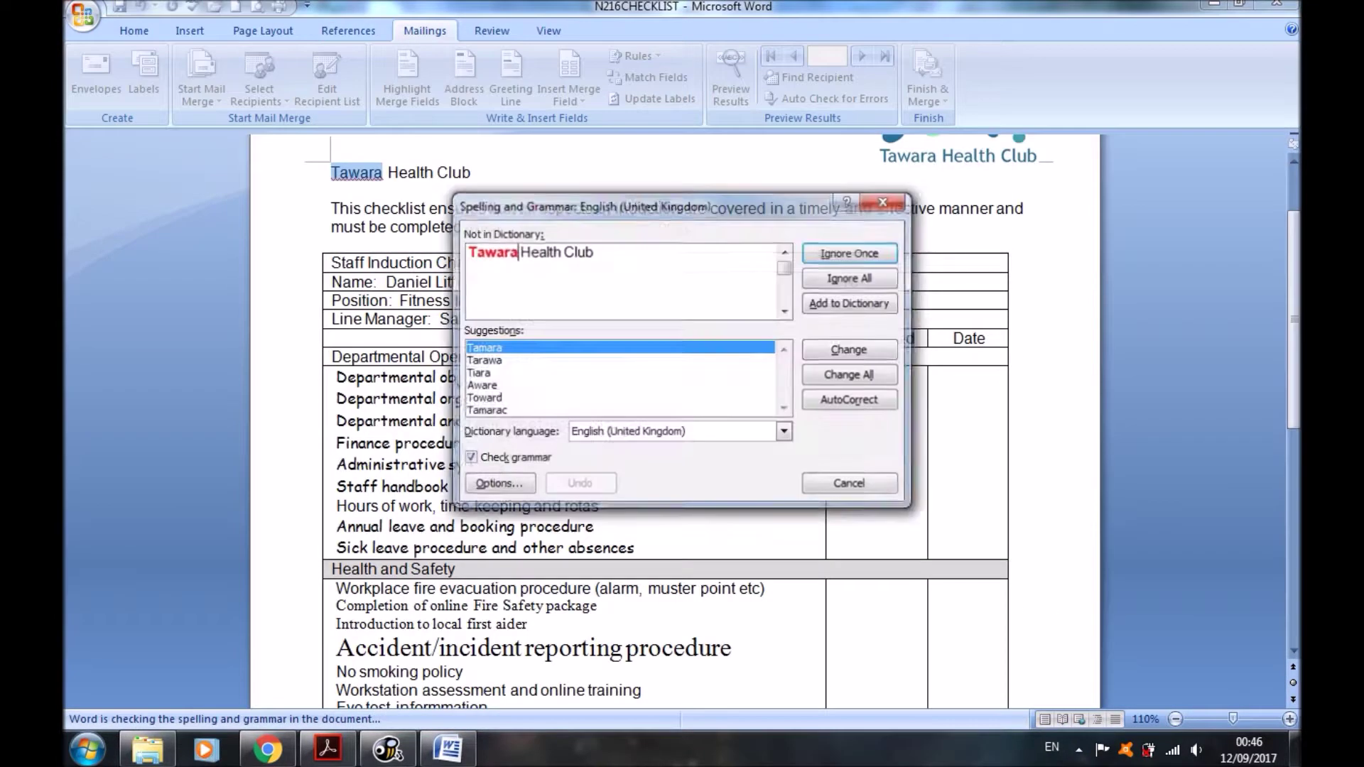
pyautogui.click(851, 253)
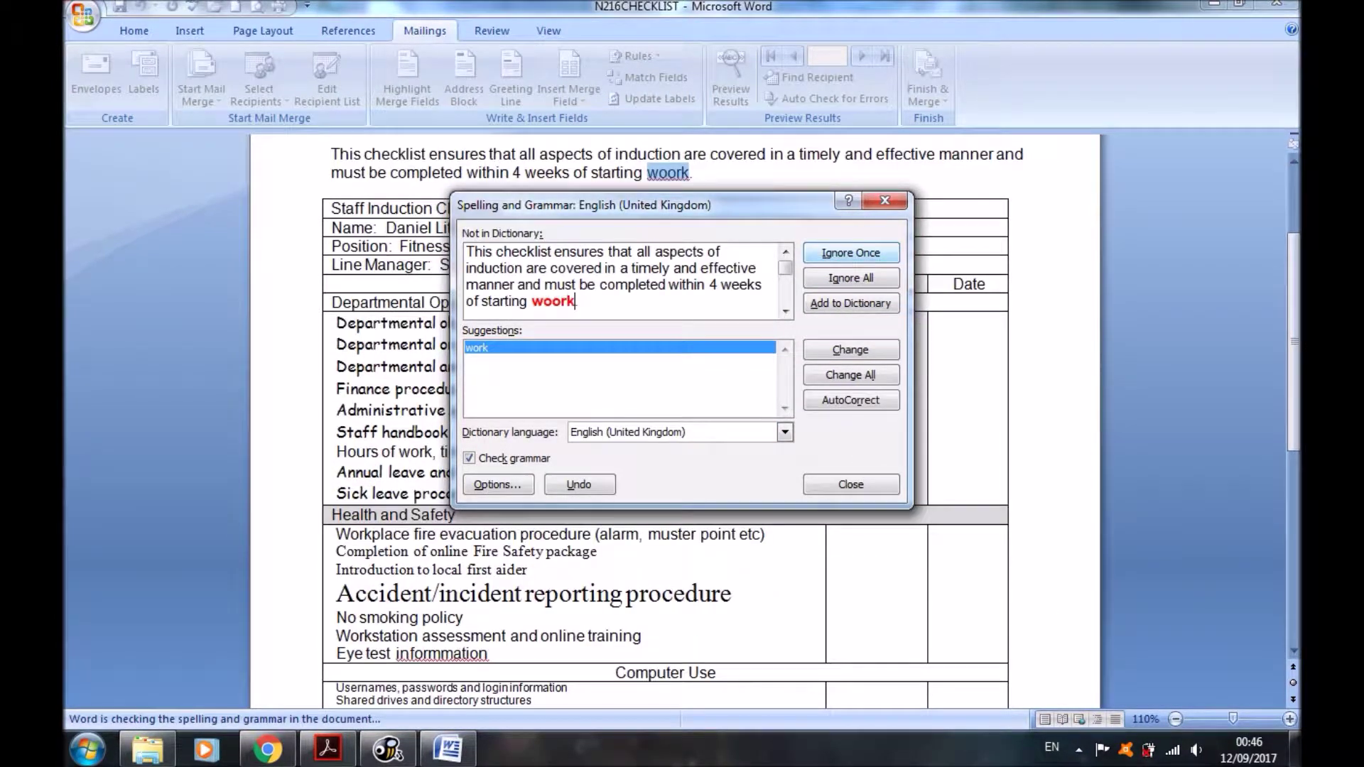
pyautogui.click(851, 349)
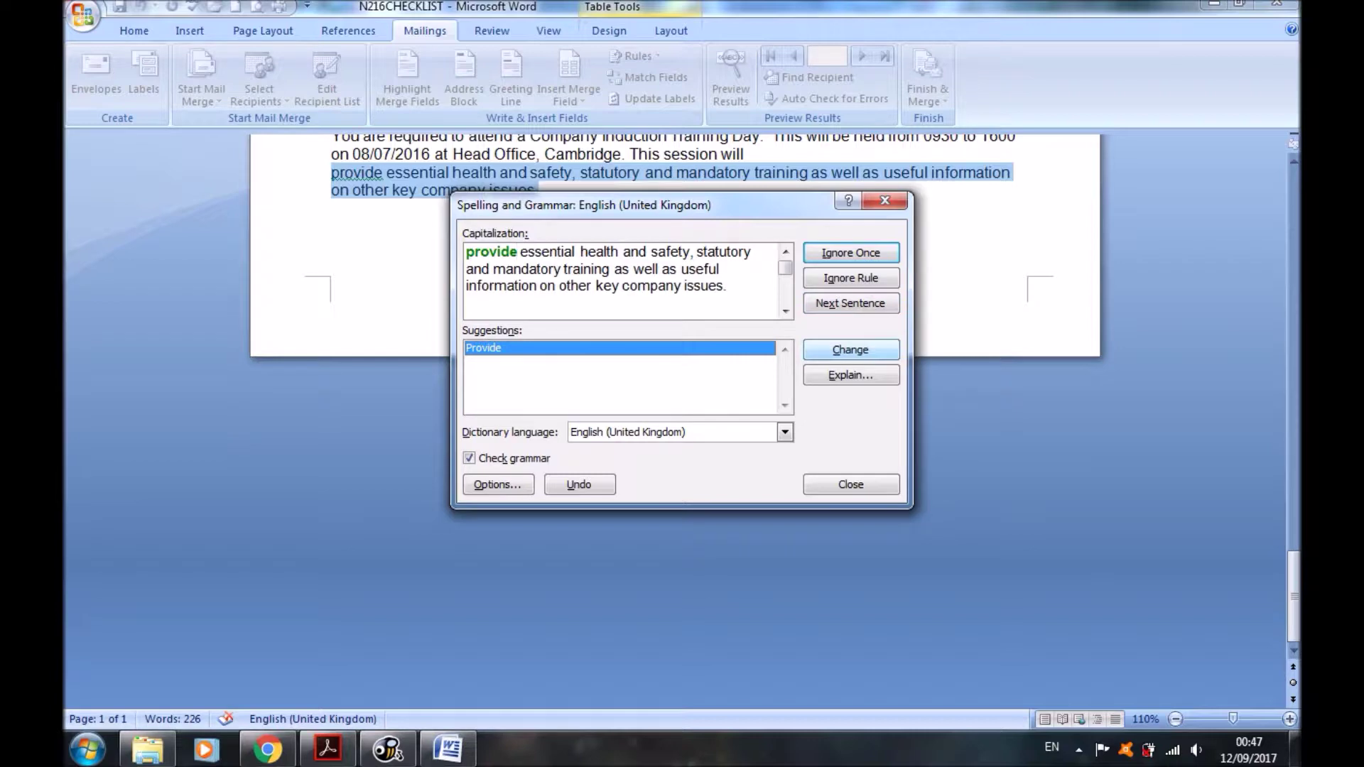
pyautogui.press('Return')
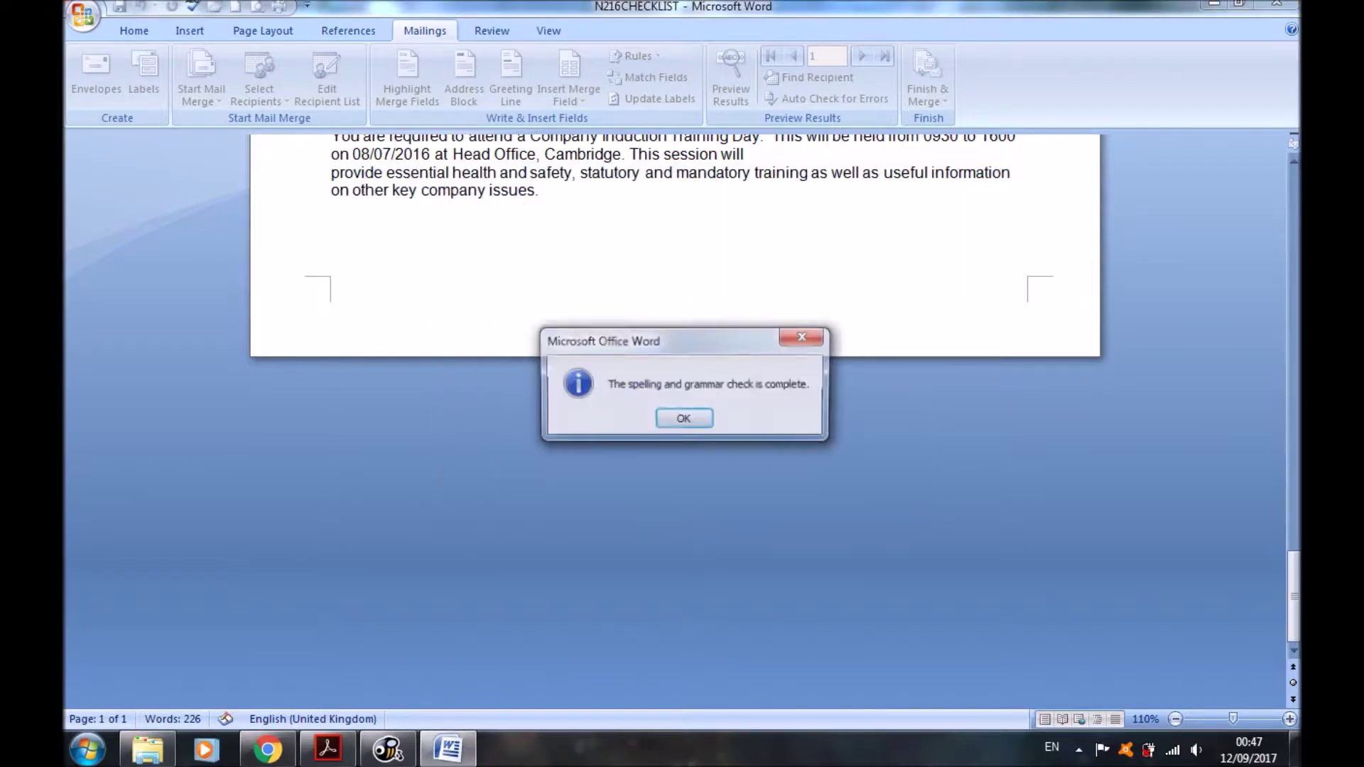
pyautogui.press('Return')
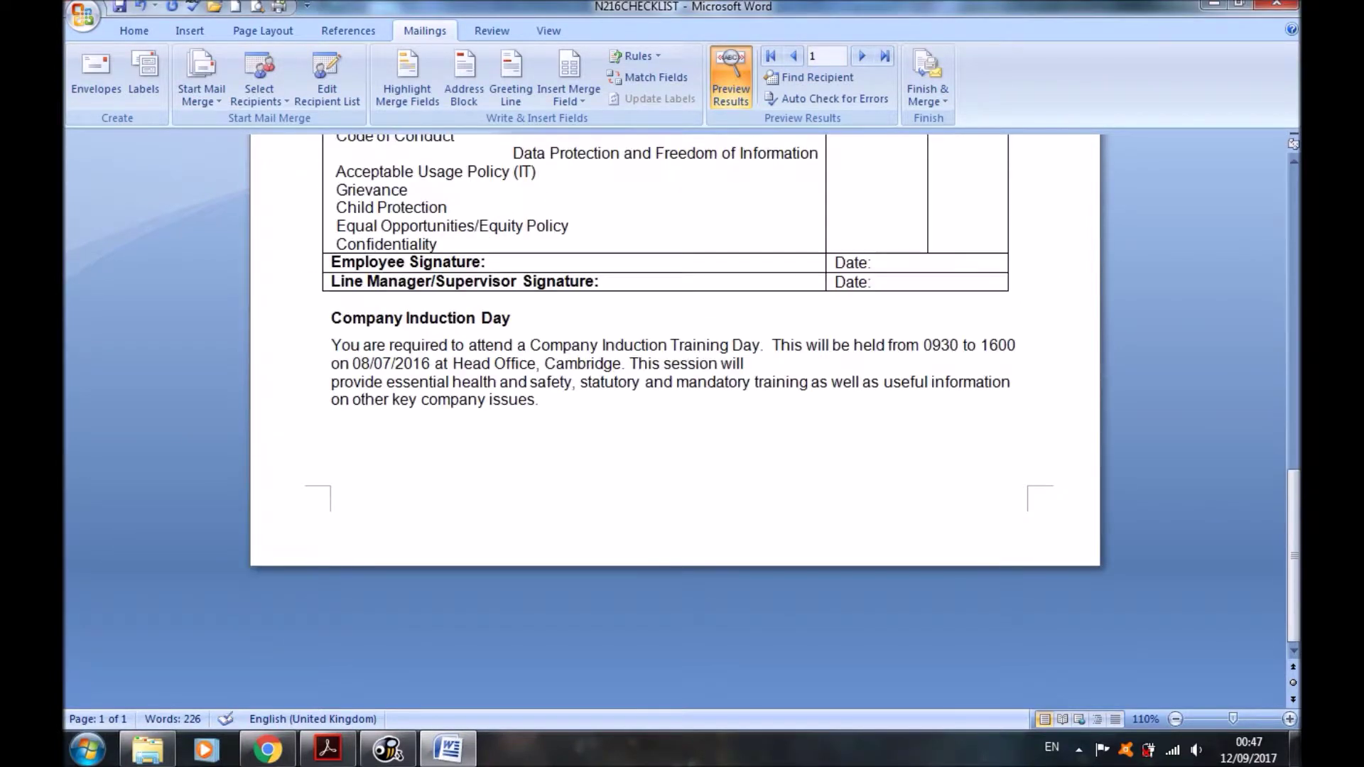
pyautogui.press('BackSpace')
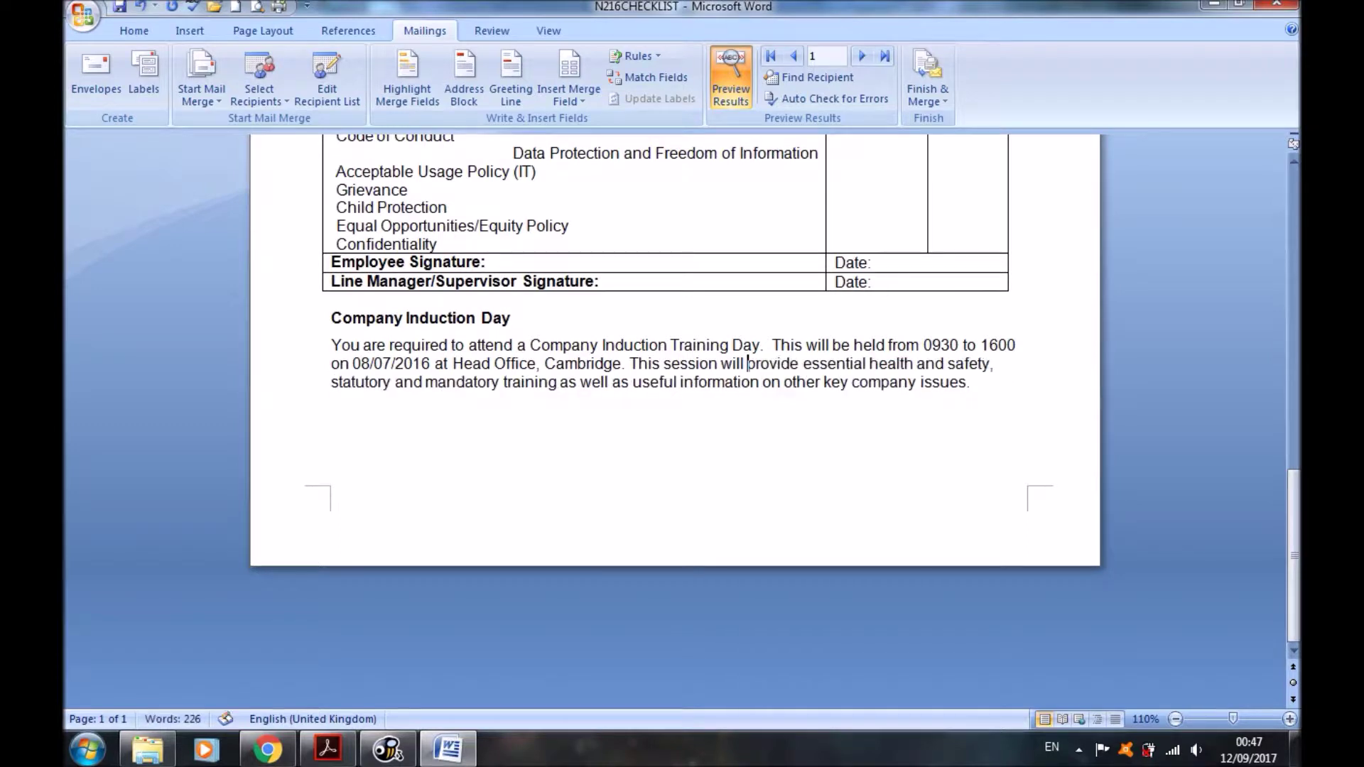
pyautogui.hotkey('alt', 'Tab')
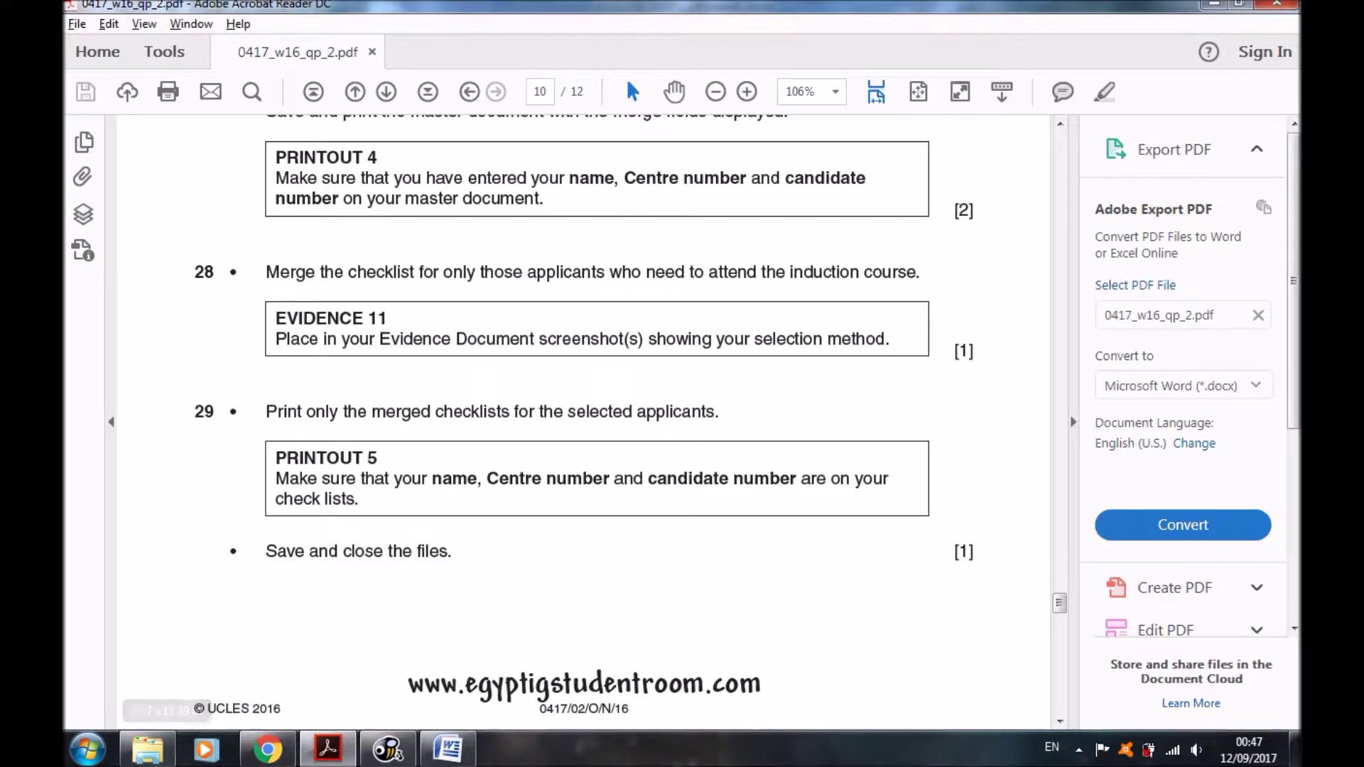
pyautogui.scroll(-3, 583, 427)
pyautogui.scroll(-5, 582, 427)
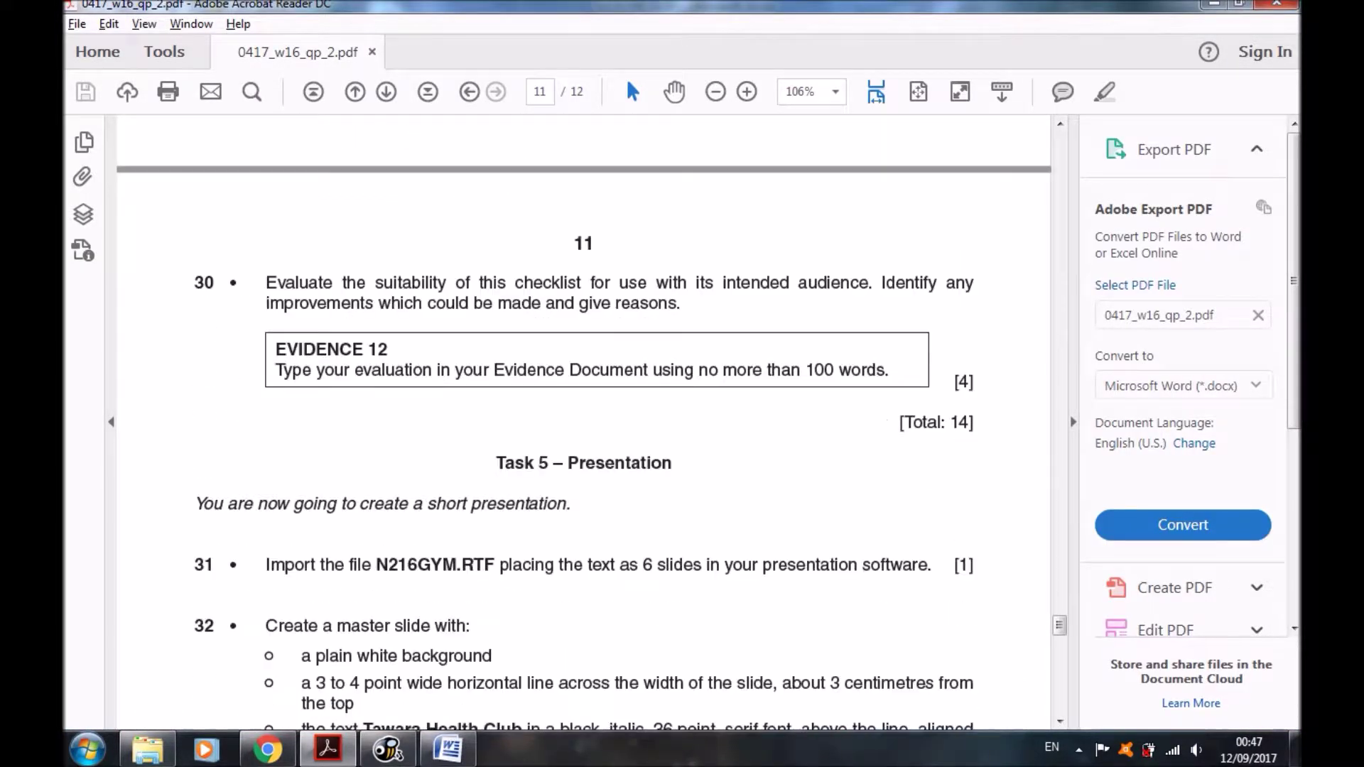
pyautogui.moveTo(373, 283); pyautogui.dragTo(426, 283)
pyautogui.moveTo(552, 282)
pyautogui.mouseDown()
pyautogui.moveTo(535, 283)
pyautogui.moveTo(578, 283)
pyautogui.mouseUp()
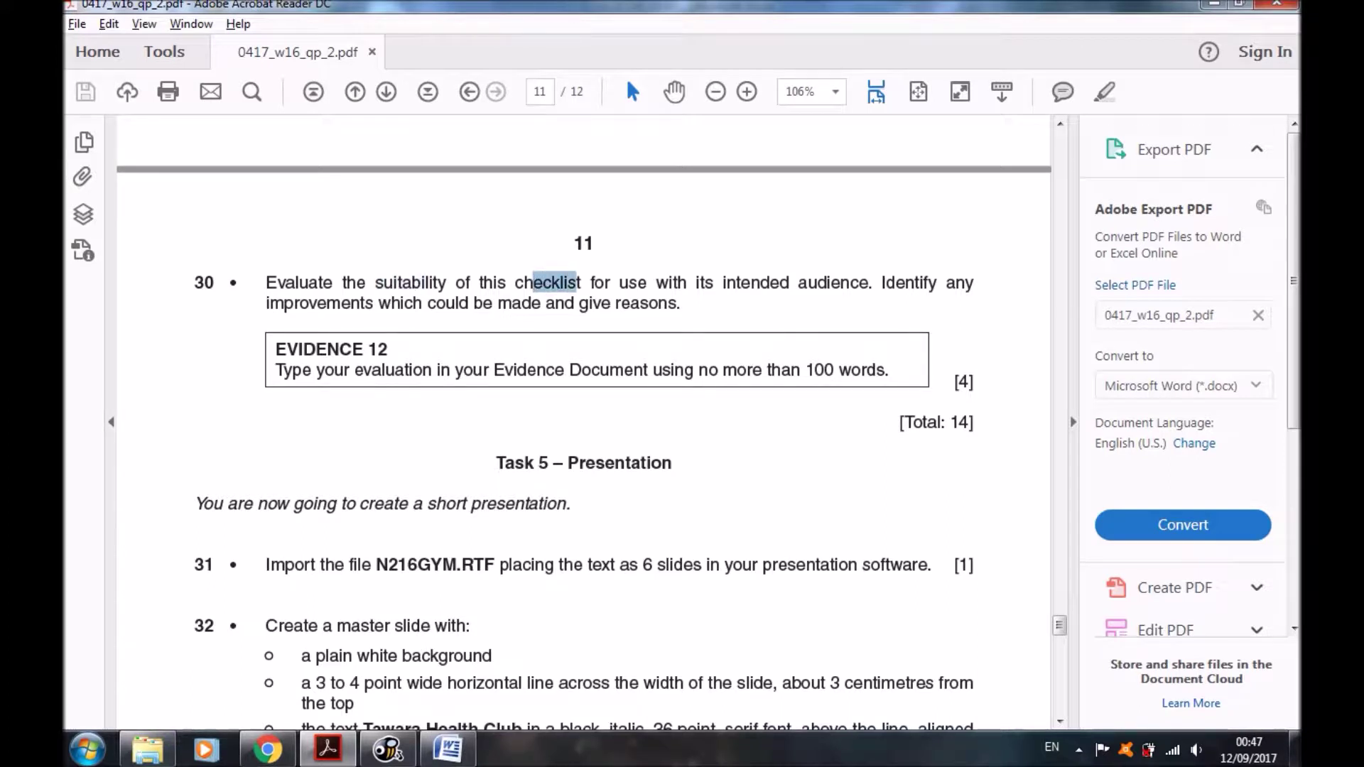
pyautogui.moveTo(724, 283); pyautogui.dragTo(870, 283)
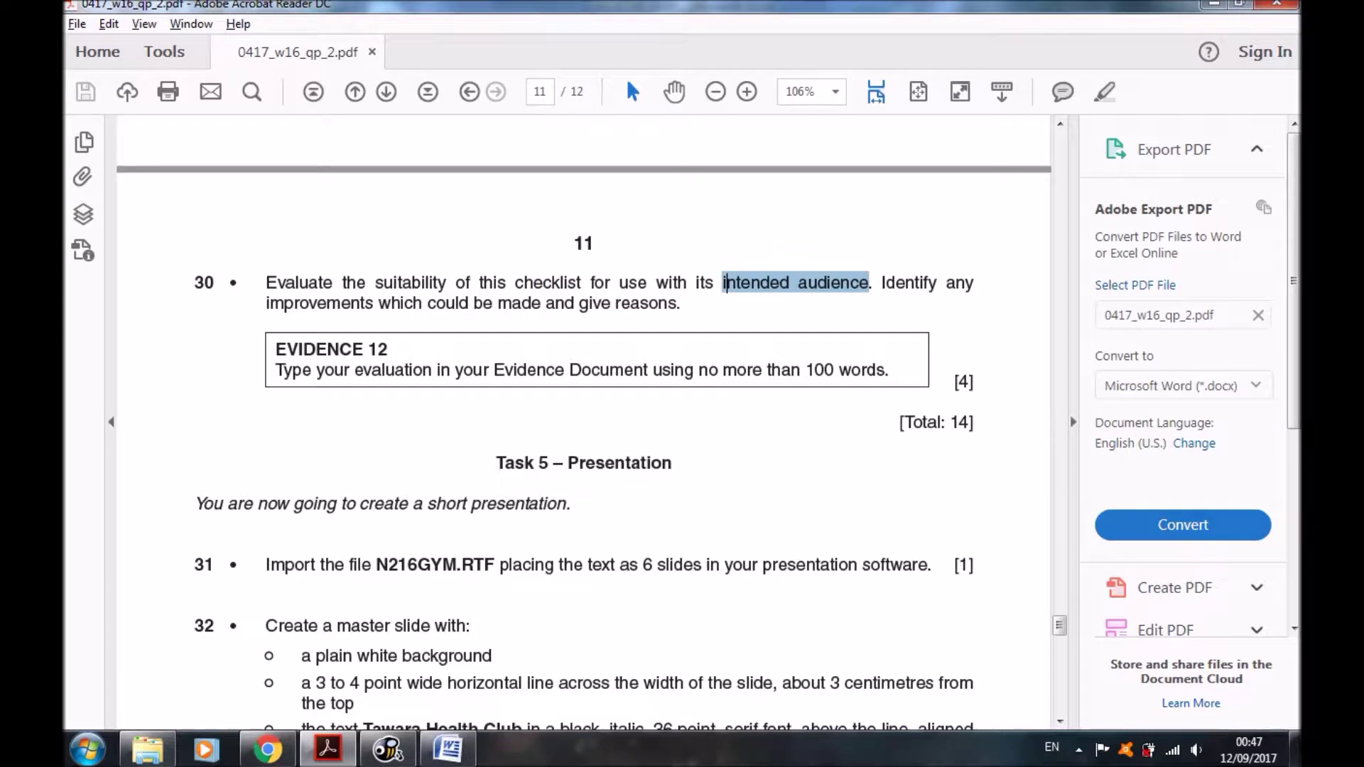
pyautogui.moveTo(265, 303); pyautogui.dragTo(366, 304)
pyautogui.hotkey('alt', 'Tab')
# Scroll to the top of N216CHECKLIST and inspect the Departmental objectives through Administrative systems lines
pyautogui.scroll(1, 675, 426)
pyautogui.scroll(5, 675, 426)
pyautogui.scroll(2, 675, 426)
pyautogui.scroll(1, 675, 426)
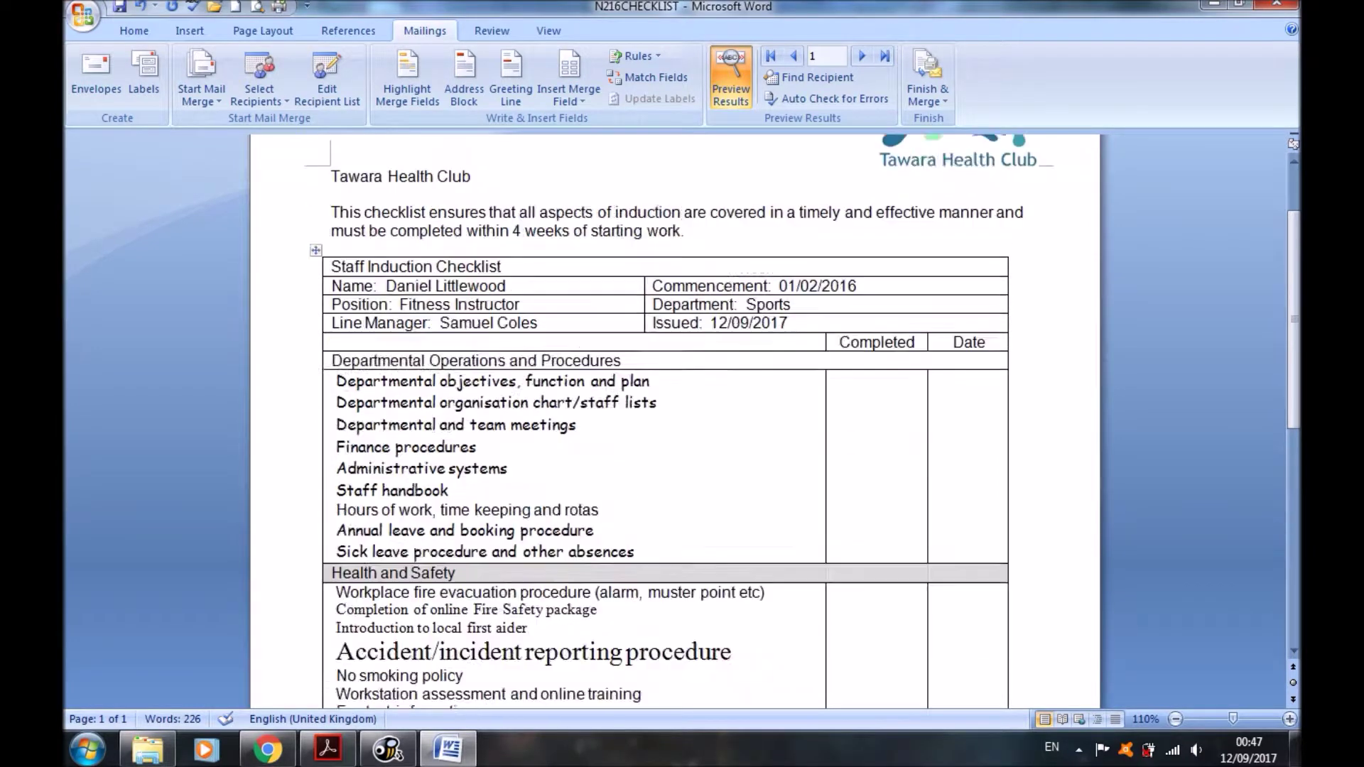
pyautogui.scroll(2, 675, 426)
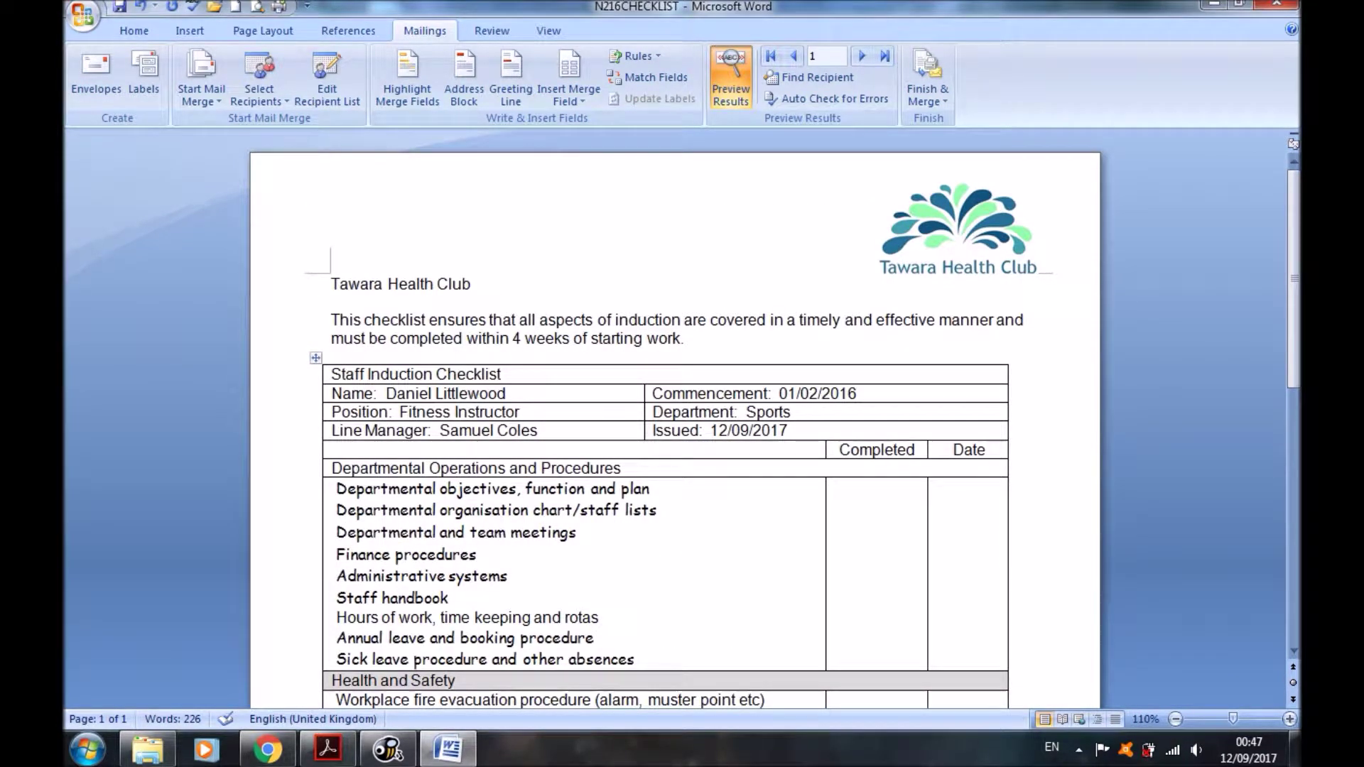
pyautogui.moveTo(467, 284); pyautogui.dragTo(348, 284)
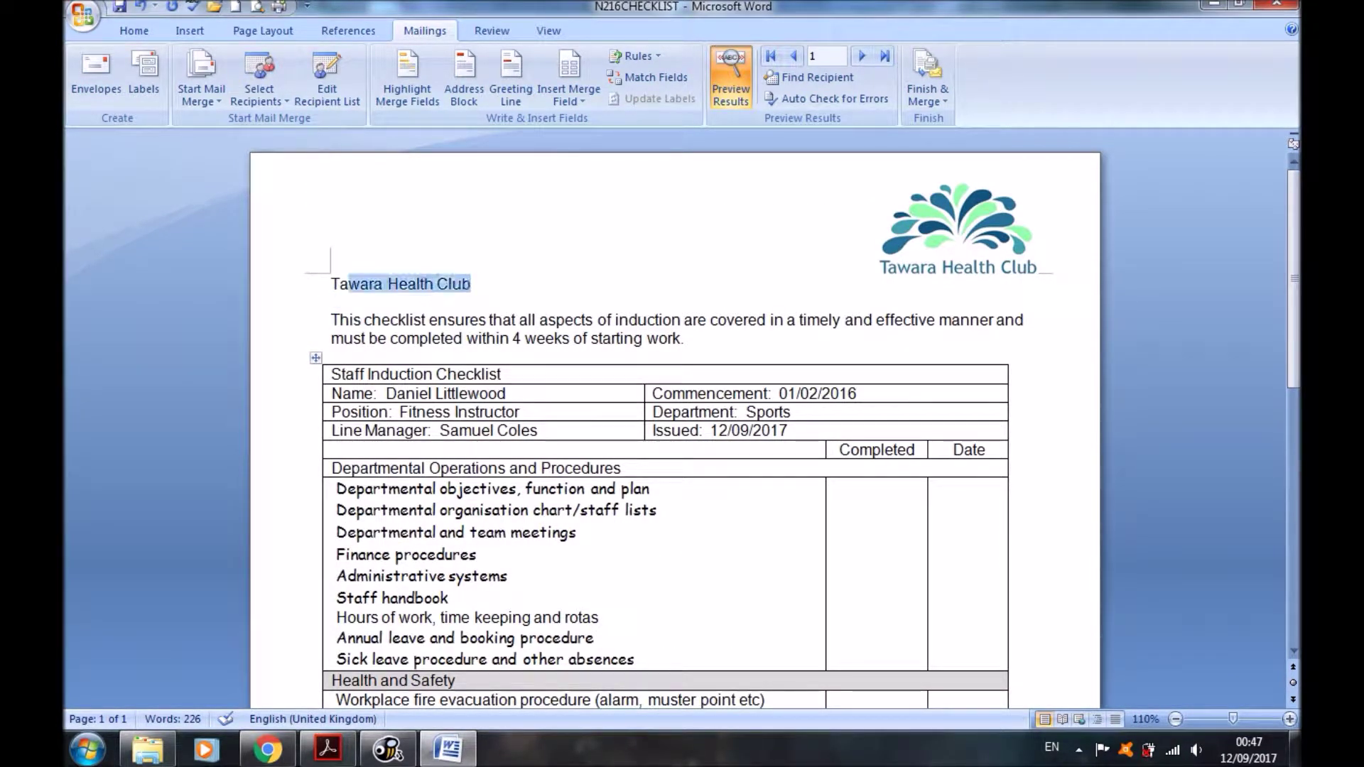
pyautogui.scroll(-3, 348, 284)
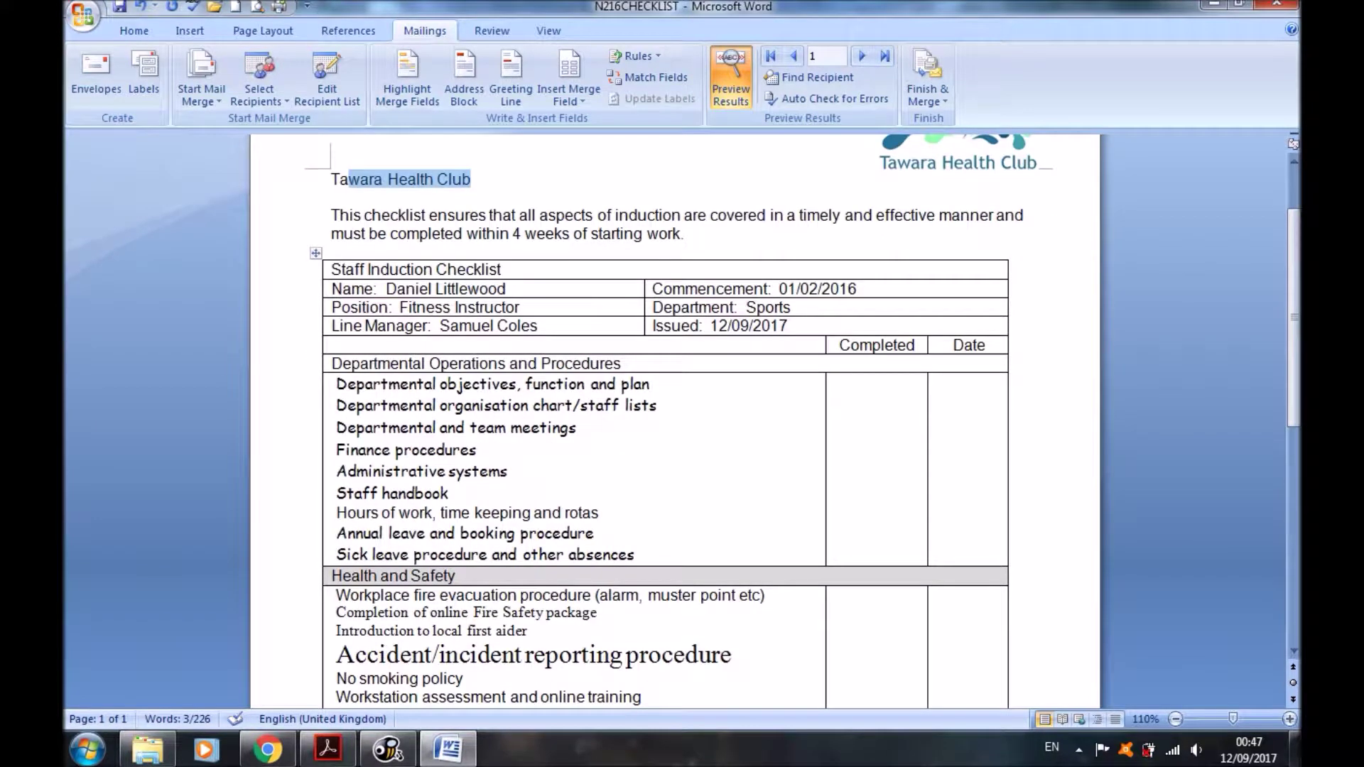
pyautogui.moveTo(337, 383); pyautogui.dragTo(507, 471)
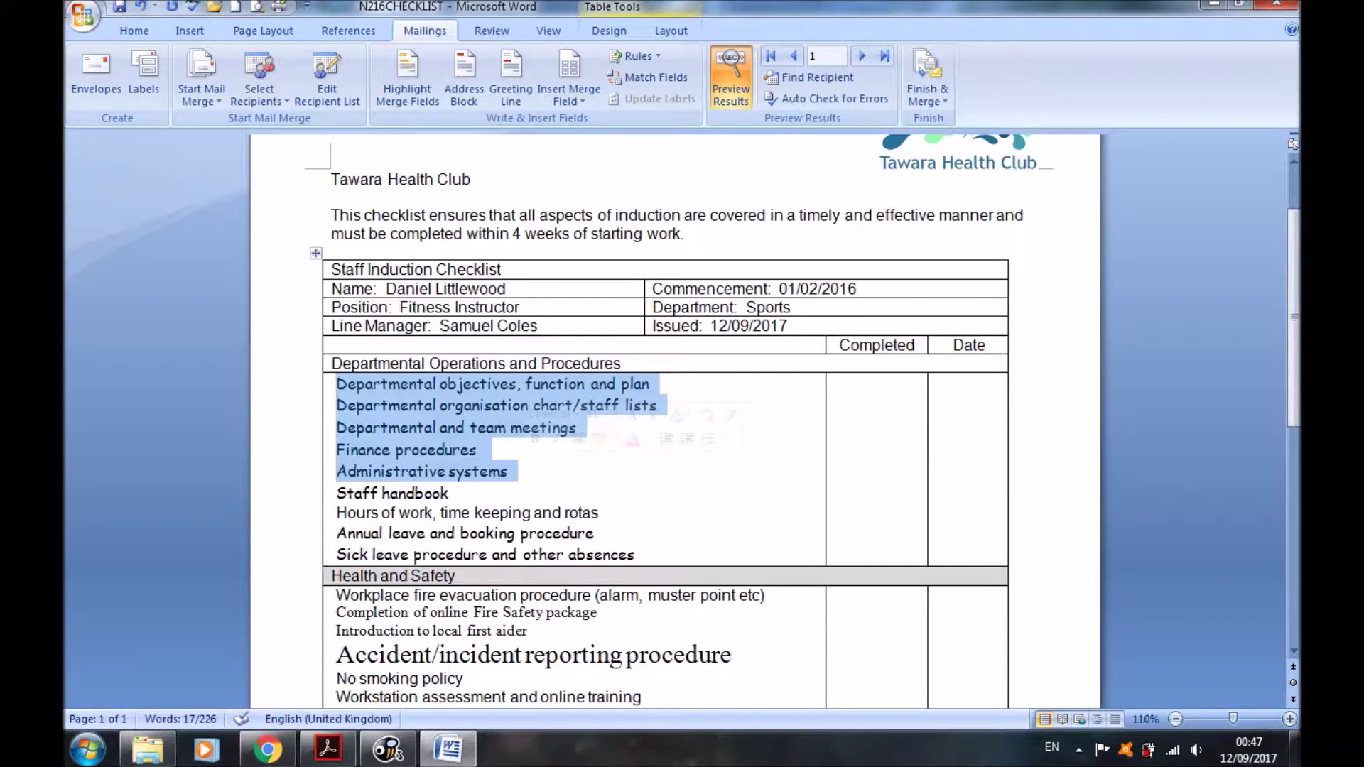
pyautogui.scroll(-2, 664, 419)
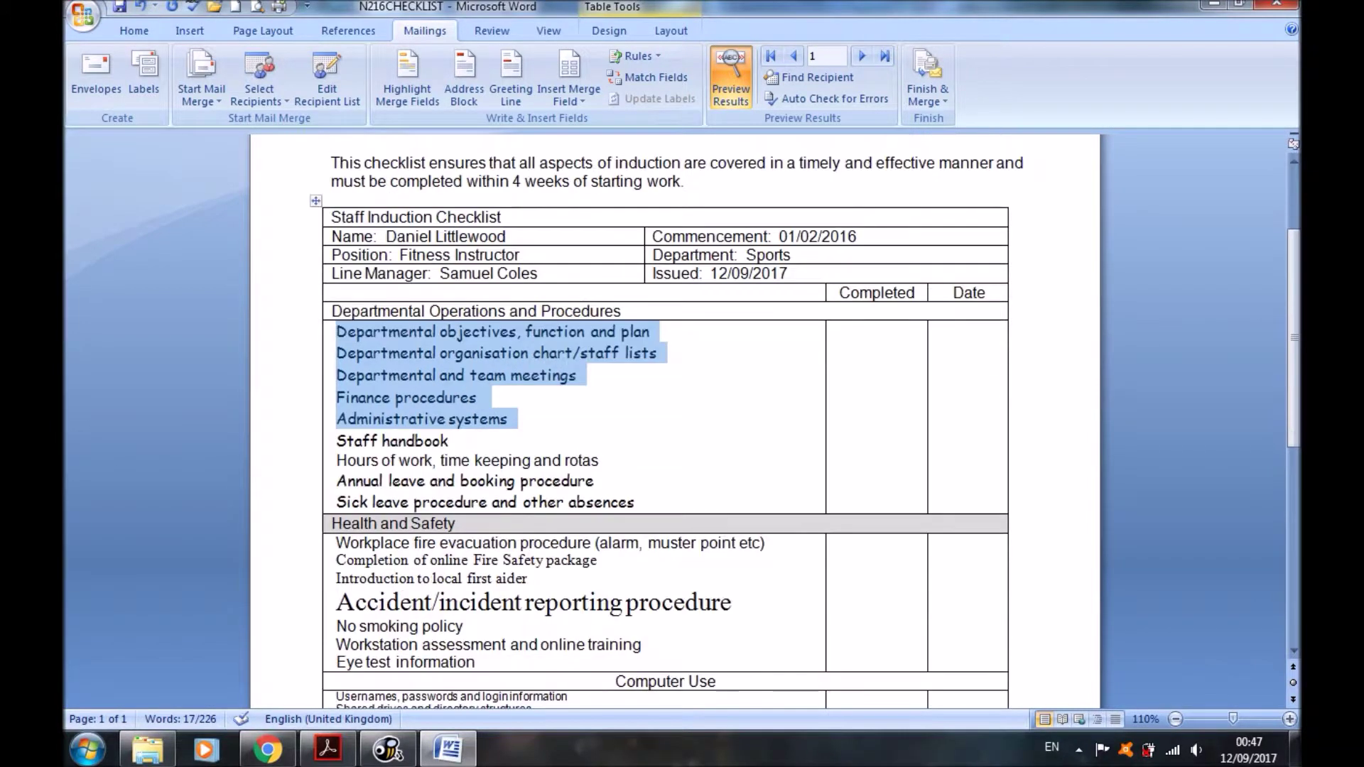
pyautogui.scroll(-3, 664, 419)
pyautogui.scroll(-1, 665, 419)
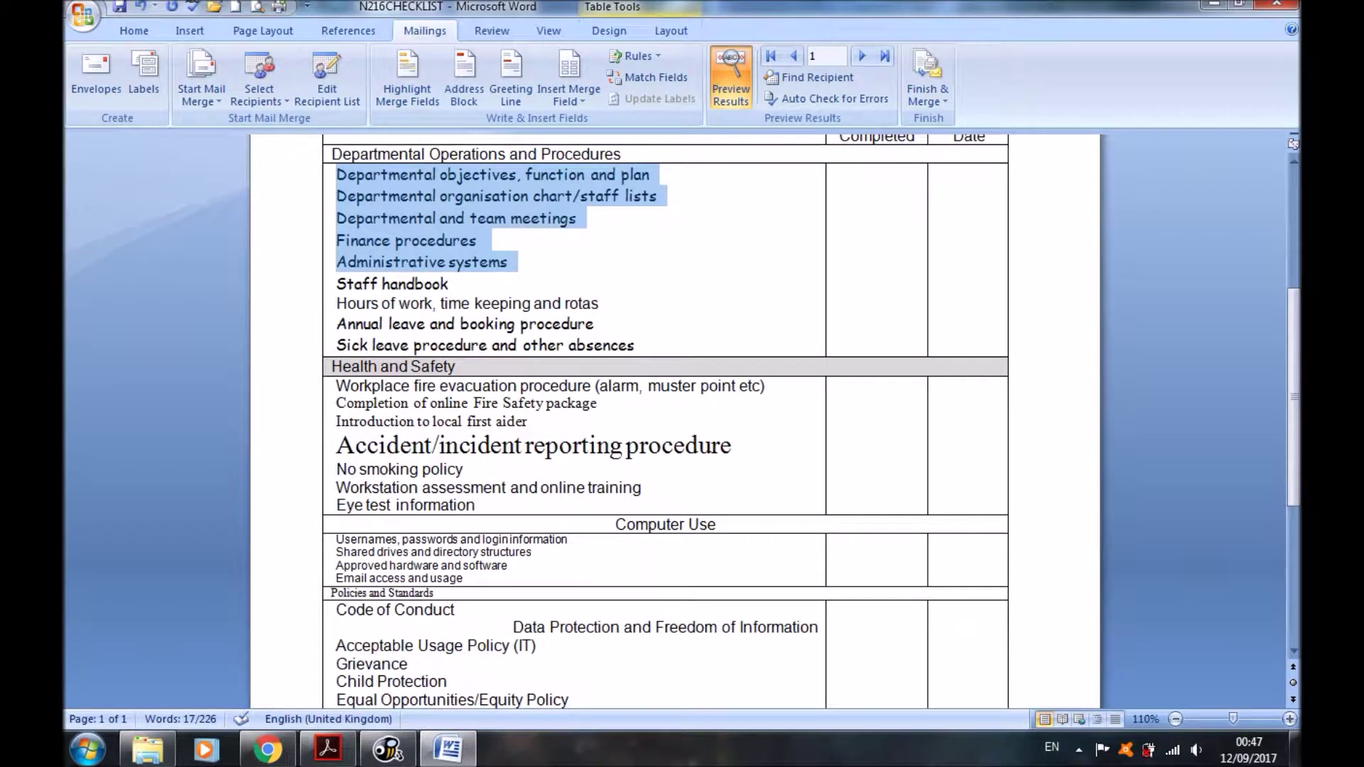
pyautogui.click(366, 403)
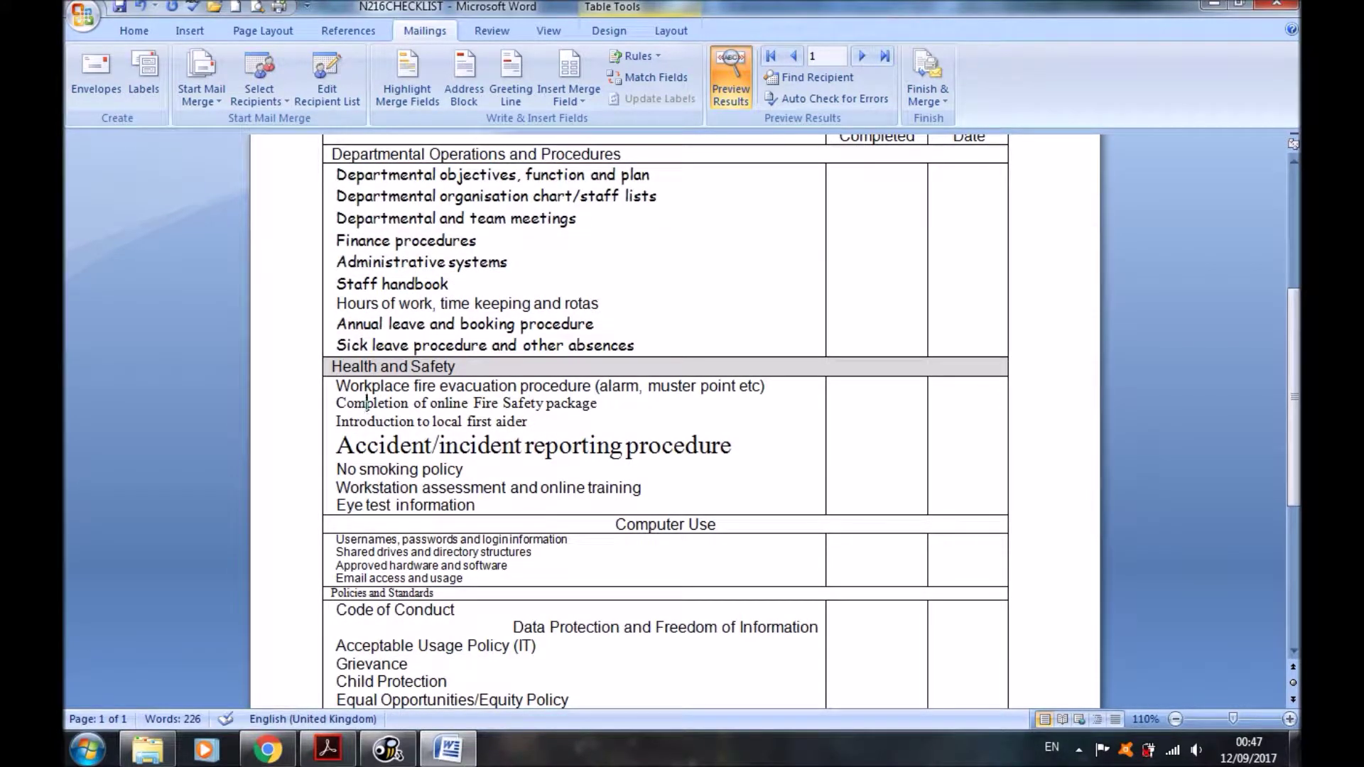
# Inspect the Policies and Standards row and look over the rest of the checklist
pyautogui.scroll(-1, 664, 419)
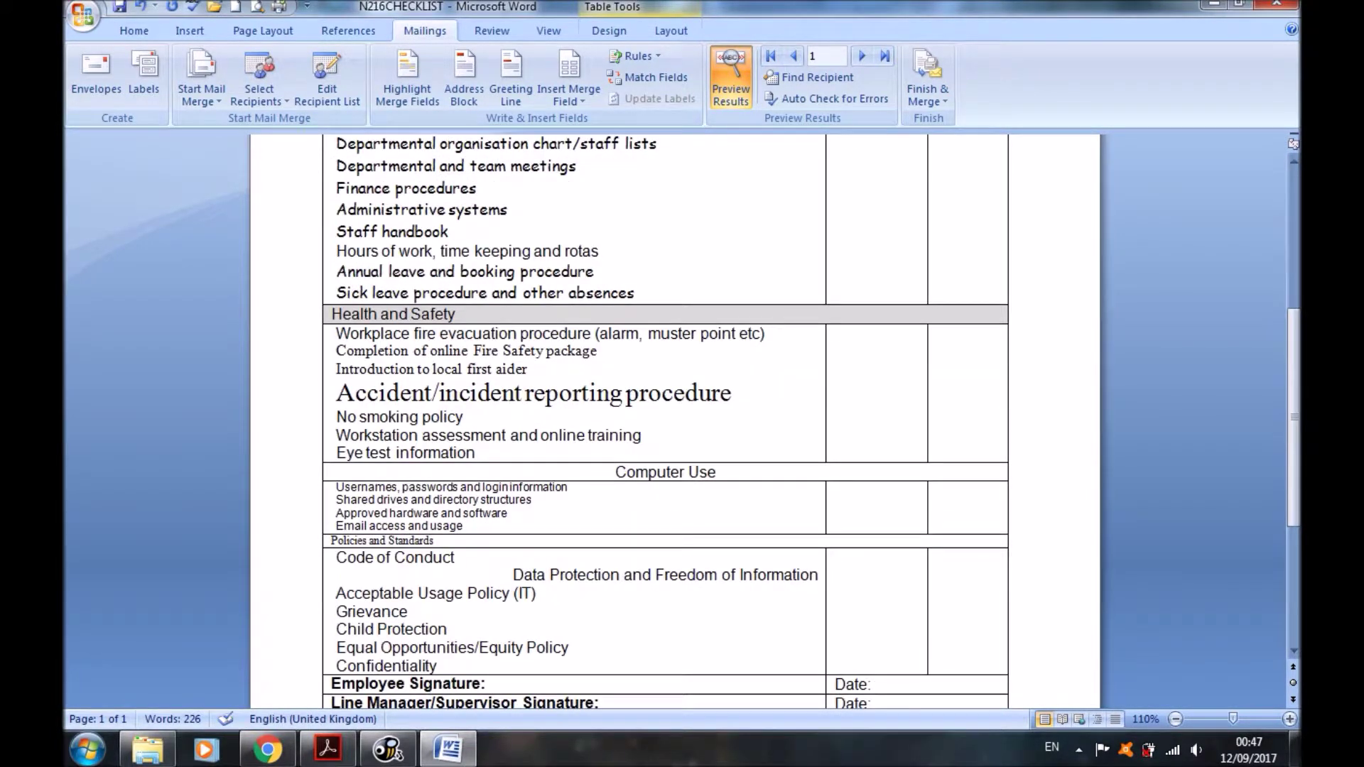
pyautogui.scroll(-1, 665, 420)
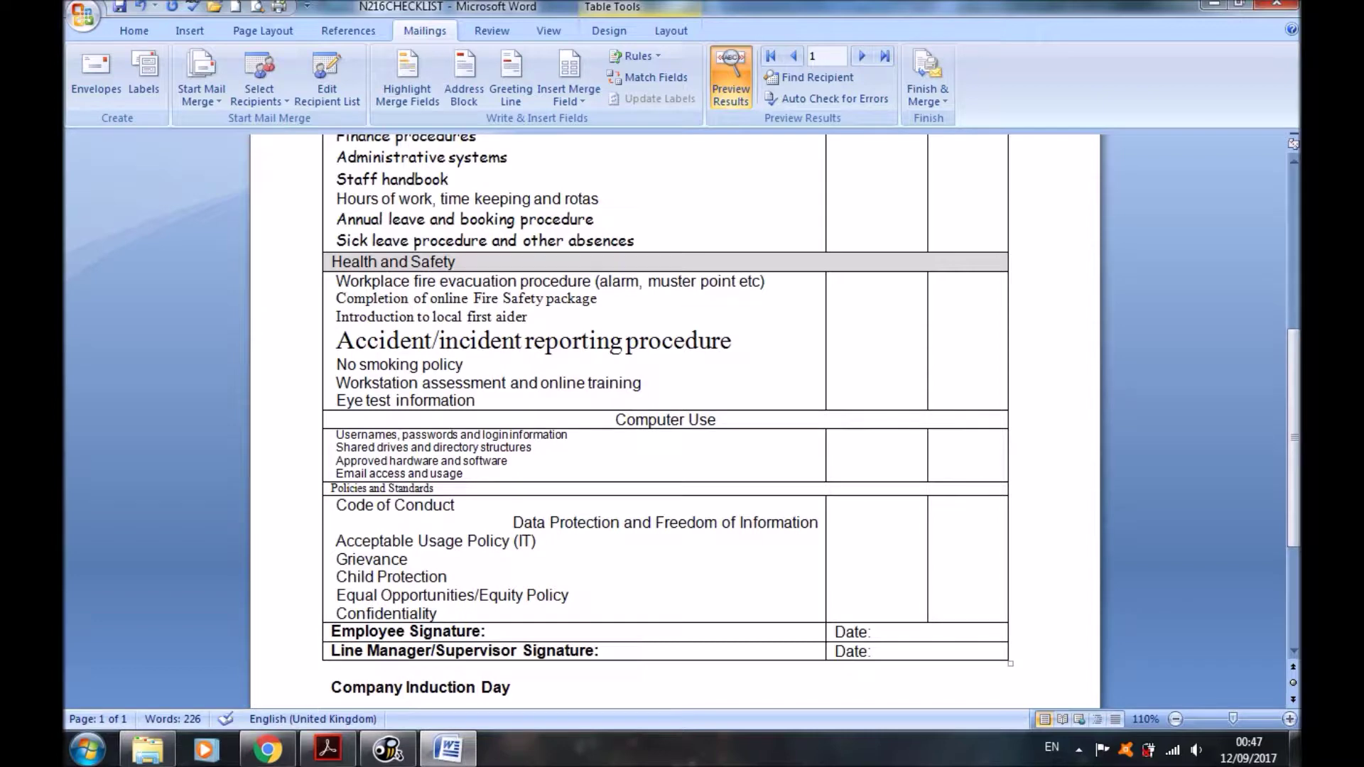
pyautogui.click(325, 489)
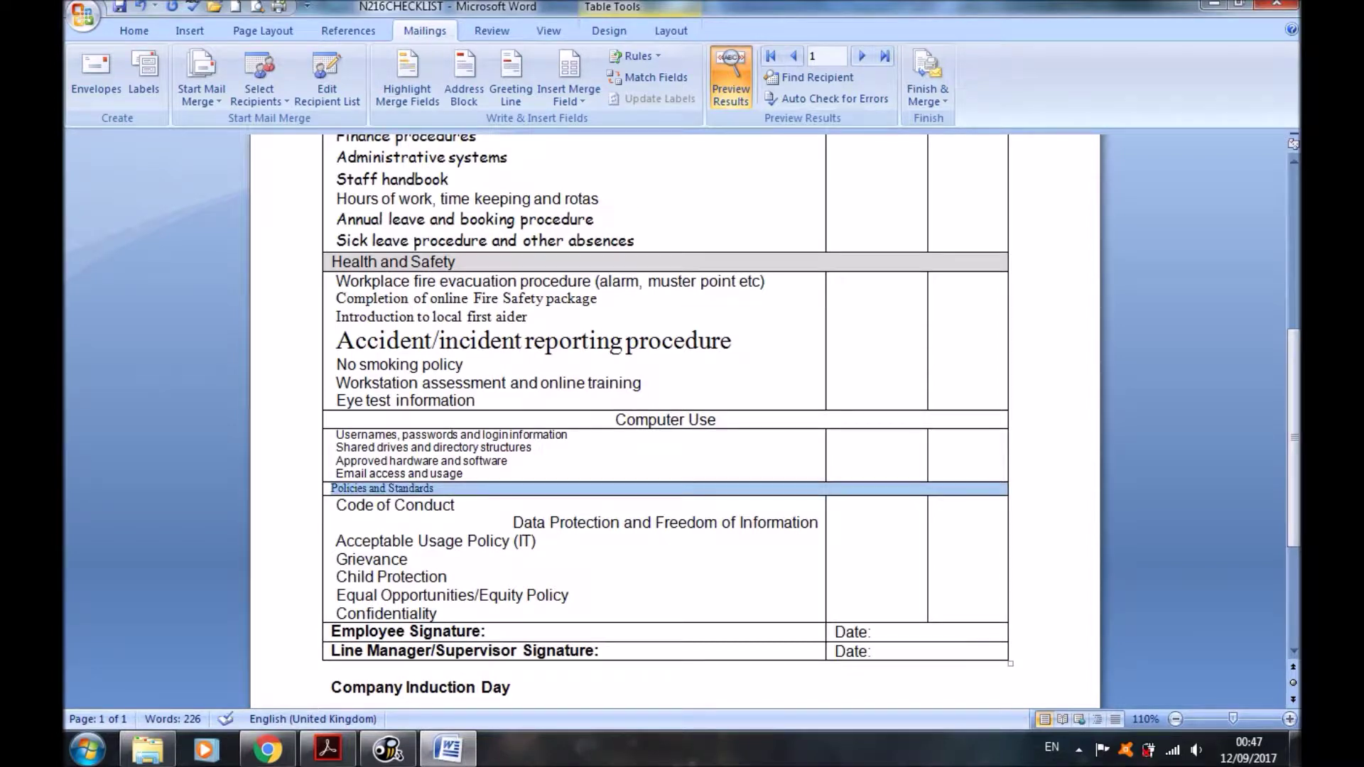
pyautogui.click(420, 594)
pyautogui.scroll(-3, 420, 595)
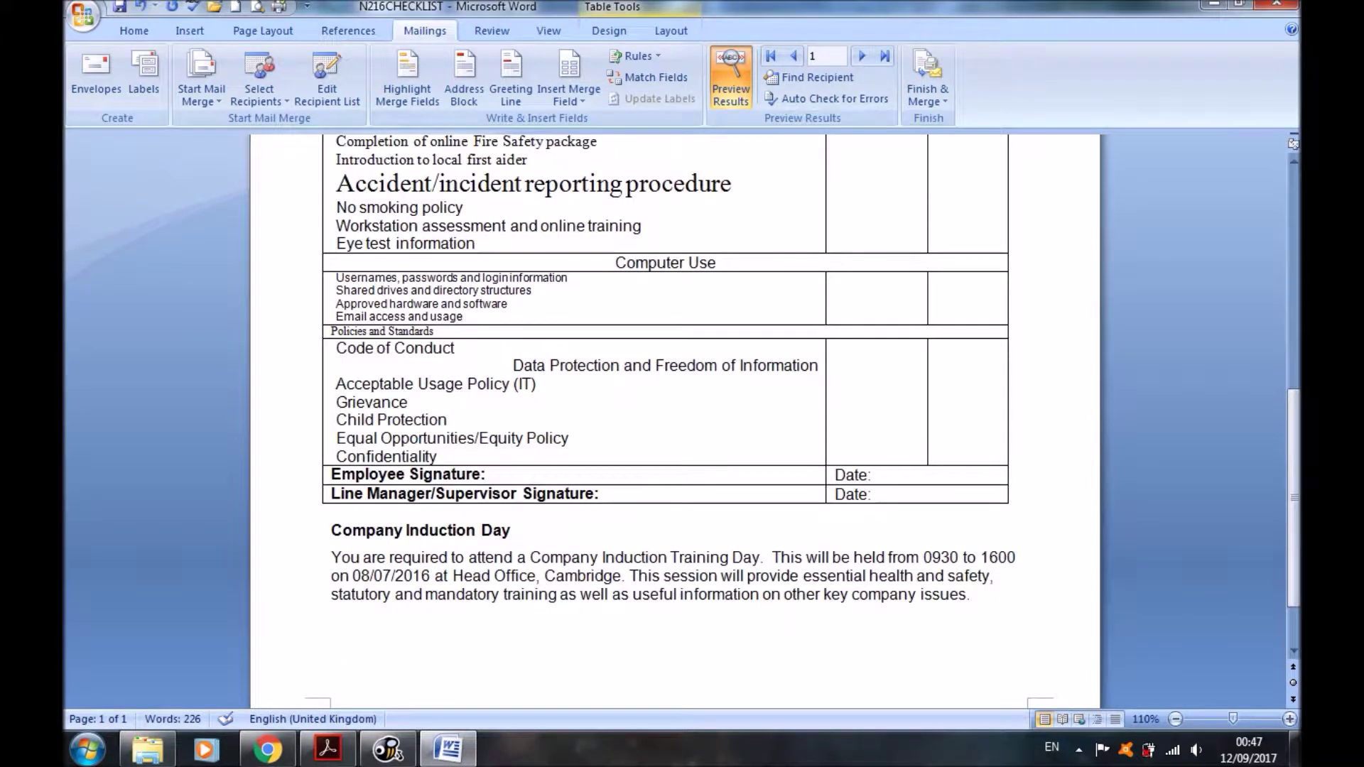
pyautogui.scroll(-1, 665, 419)
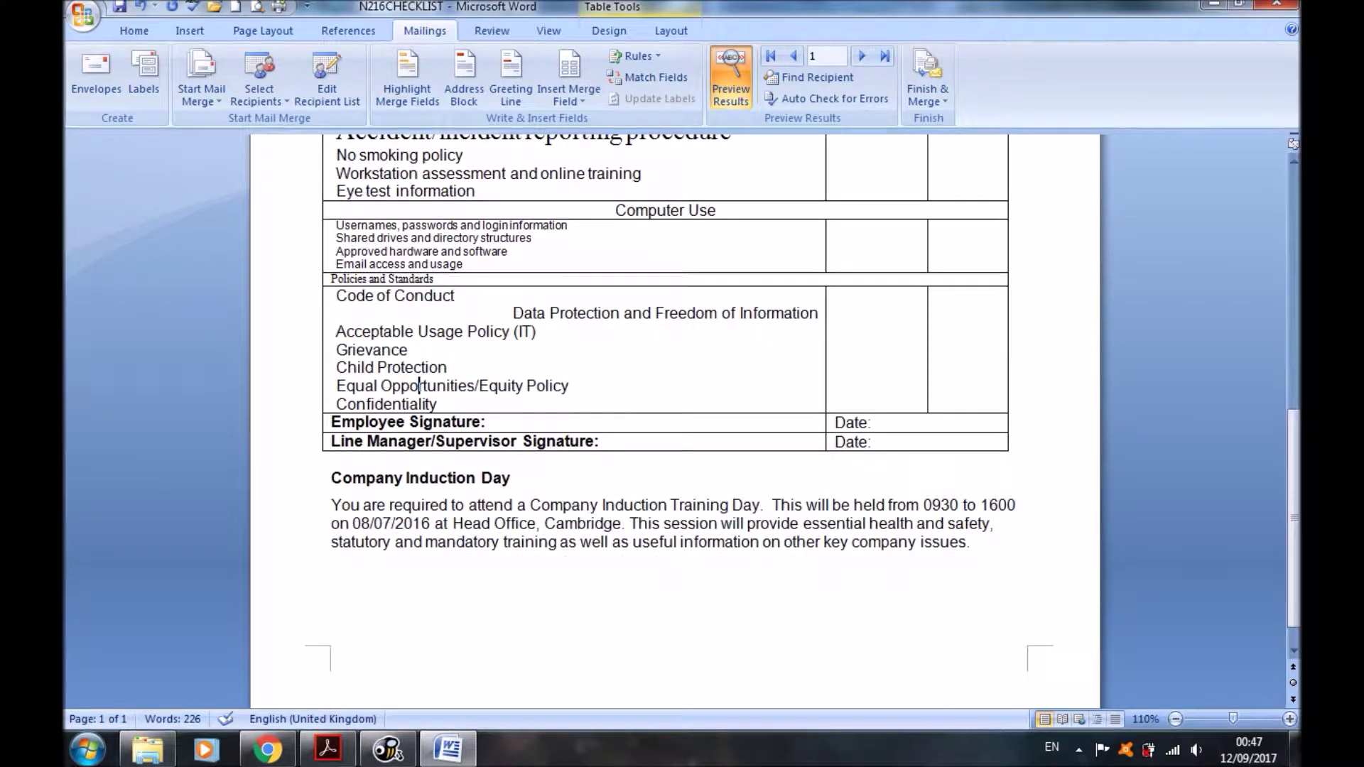
pyautogui.scroll(3, 665, 419)
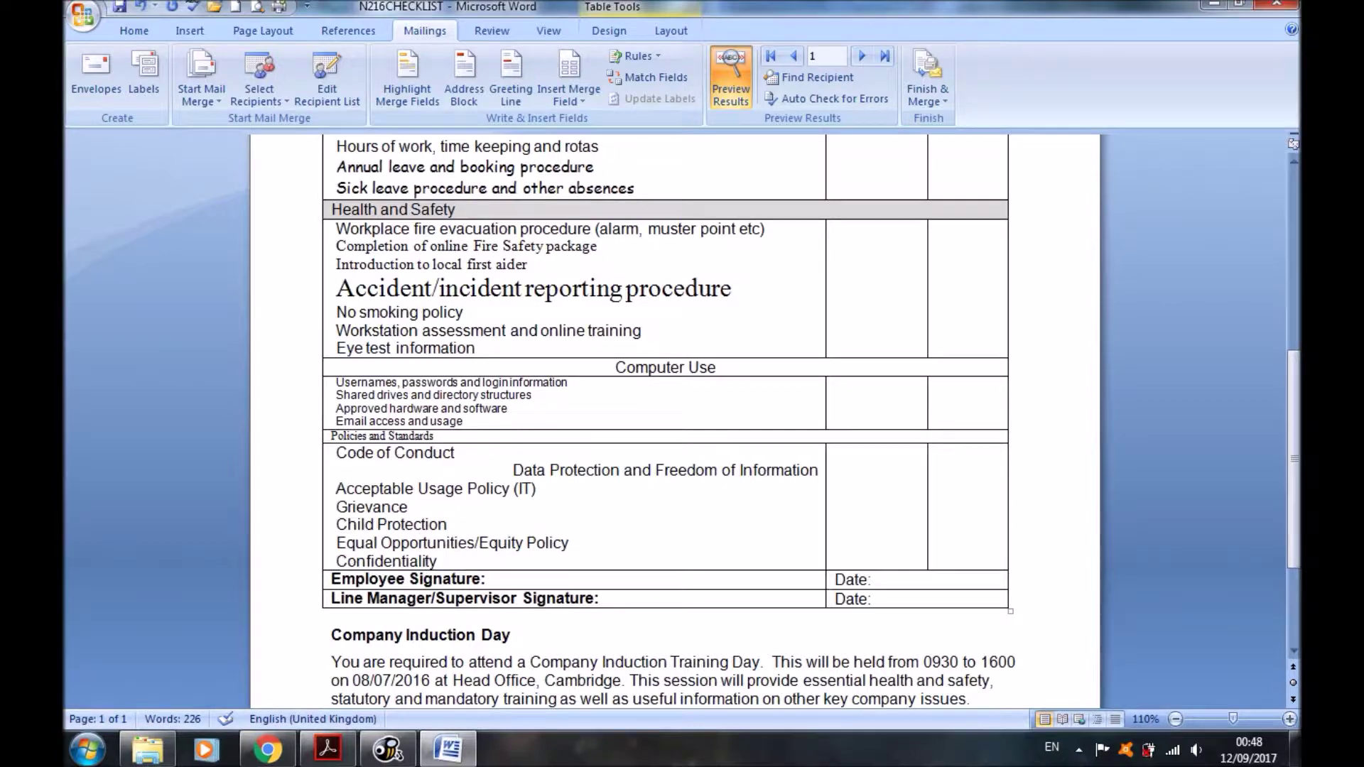
pyautogui.scroll(5, 665, 419)
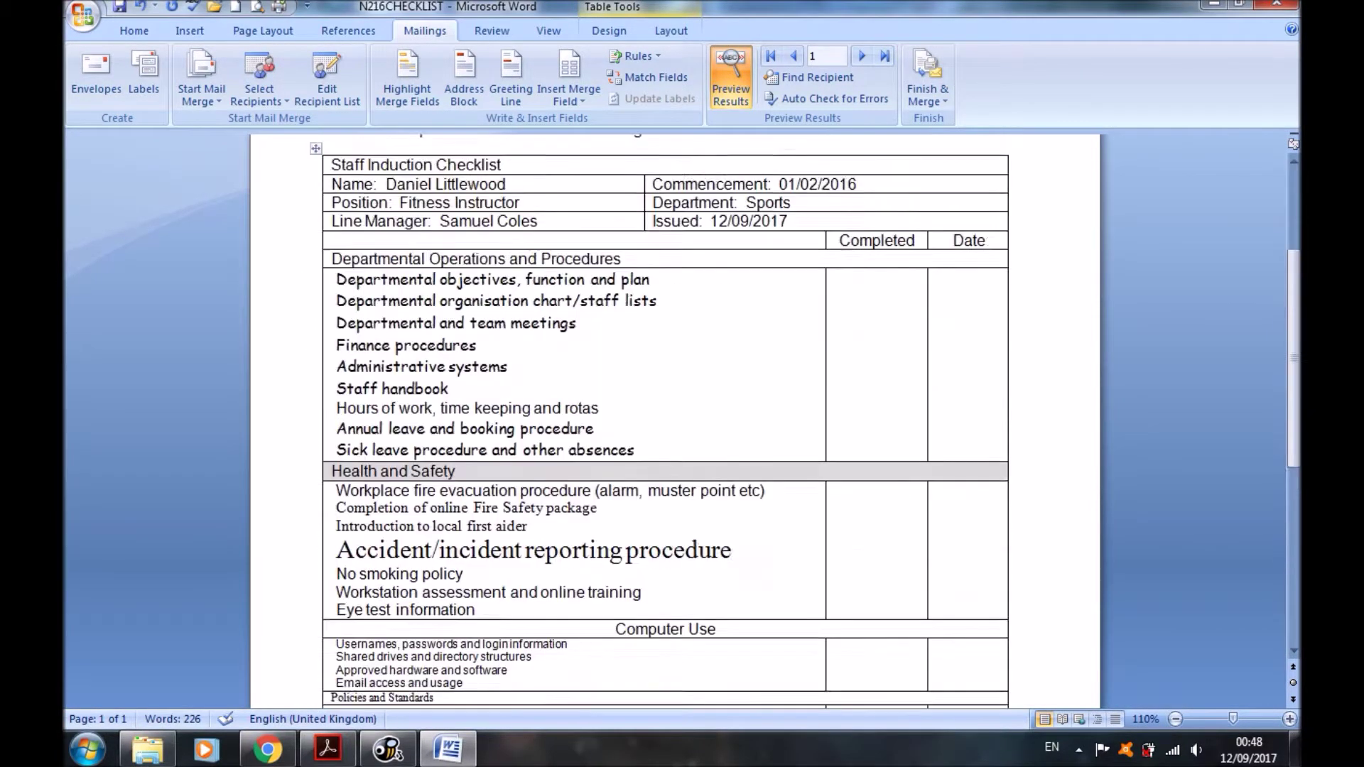
pyautogui.scroll(3, 675, 419)
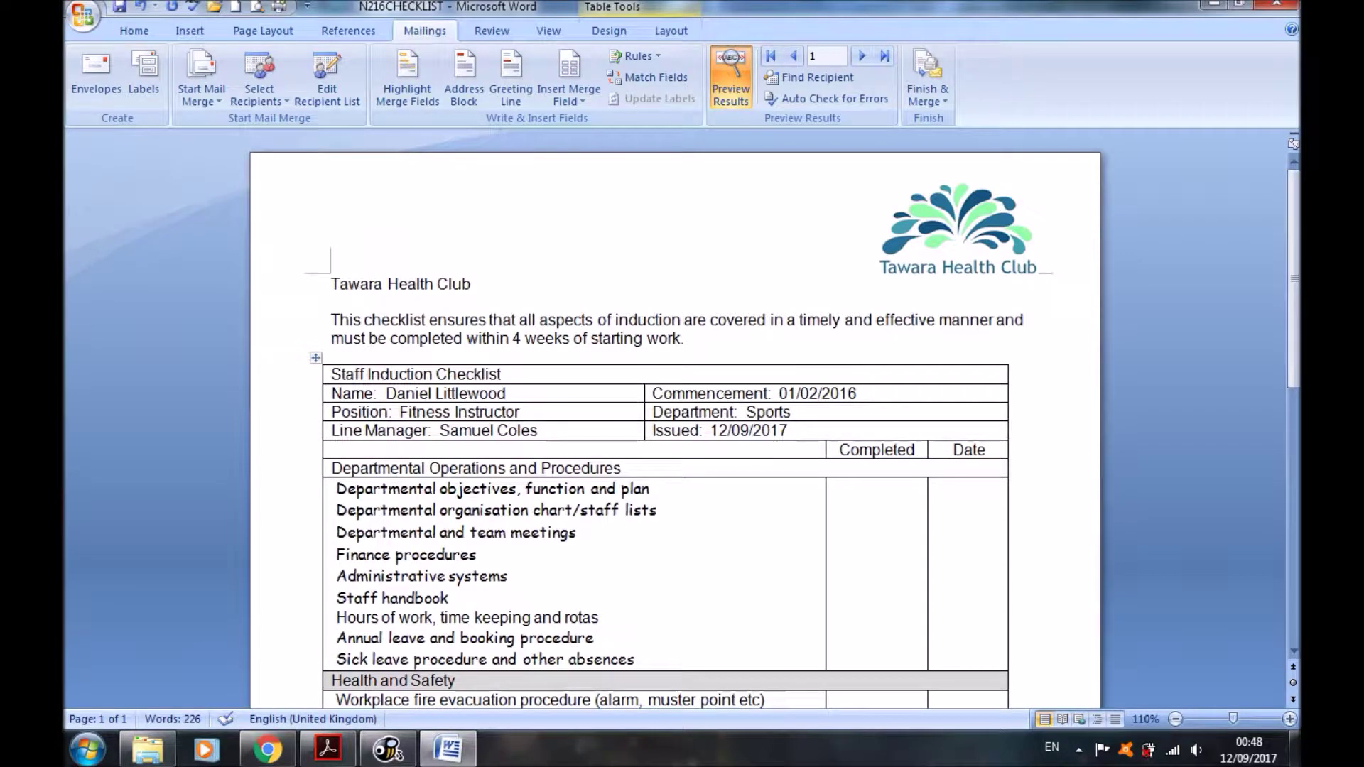
pyautogui.scroll(-3, 675, 419)
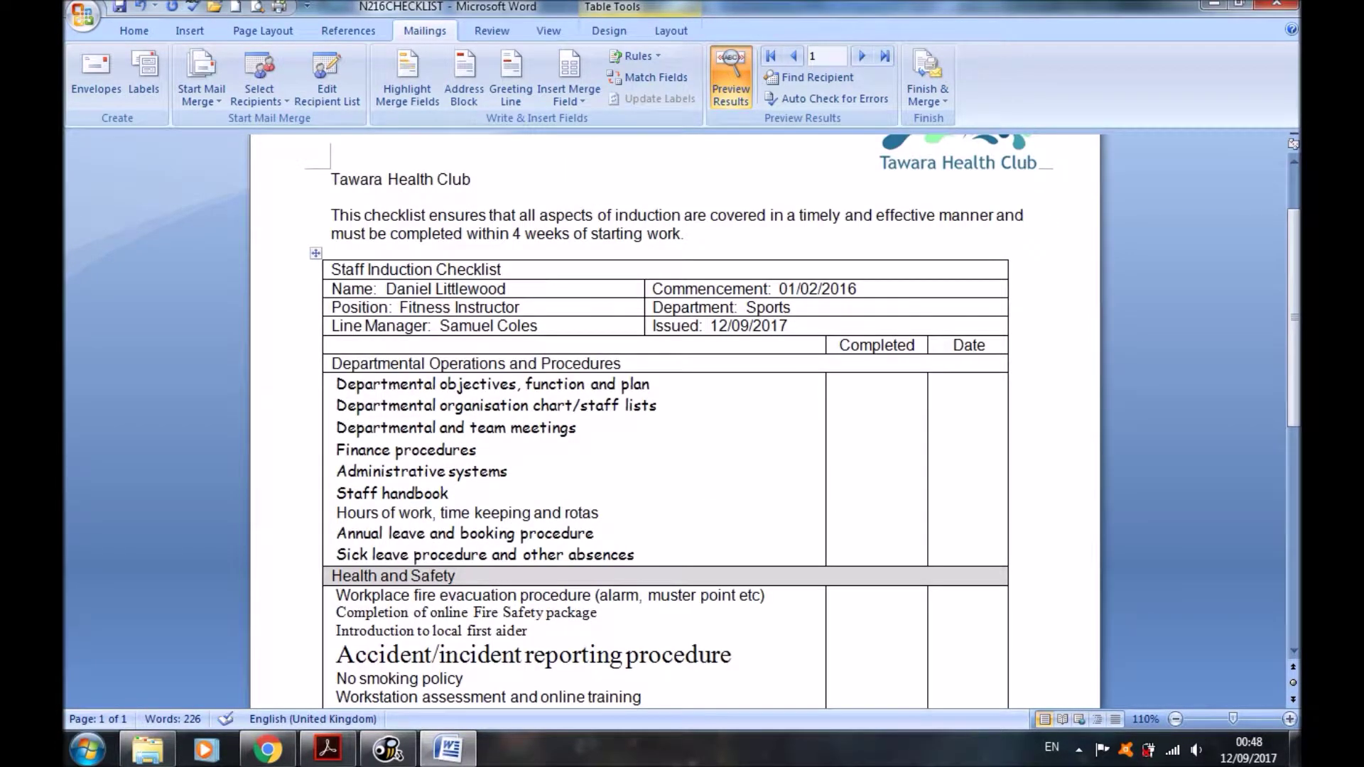
pyautogui.scroll(-5, 665, 419)
pyautogui.scroll(-4, 665, 419)
pyautogui.scroll(-3, 665, 419)
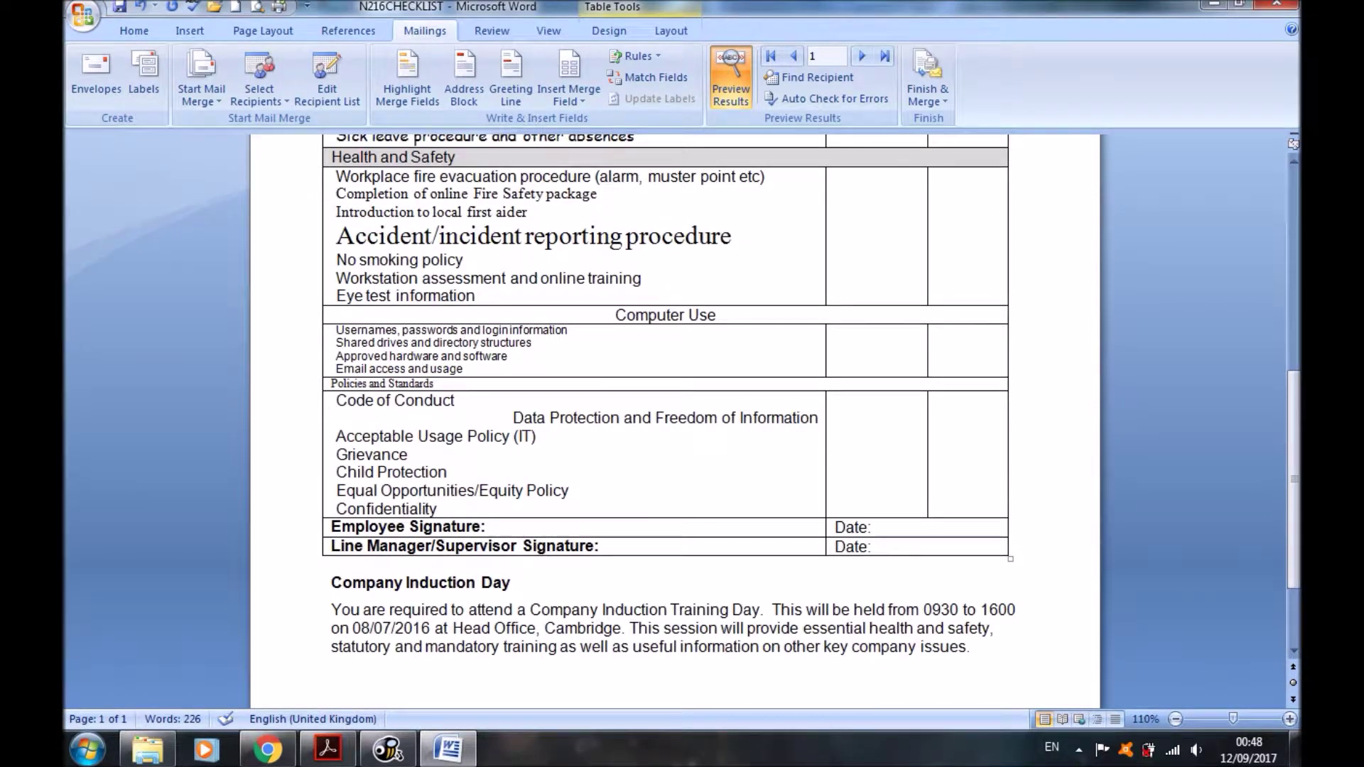
# Read the Task 5 presentation instructions in the exam paper PDF
pyautogui.hotkey('alt', 'Tab')
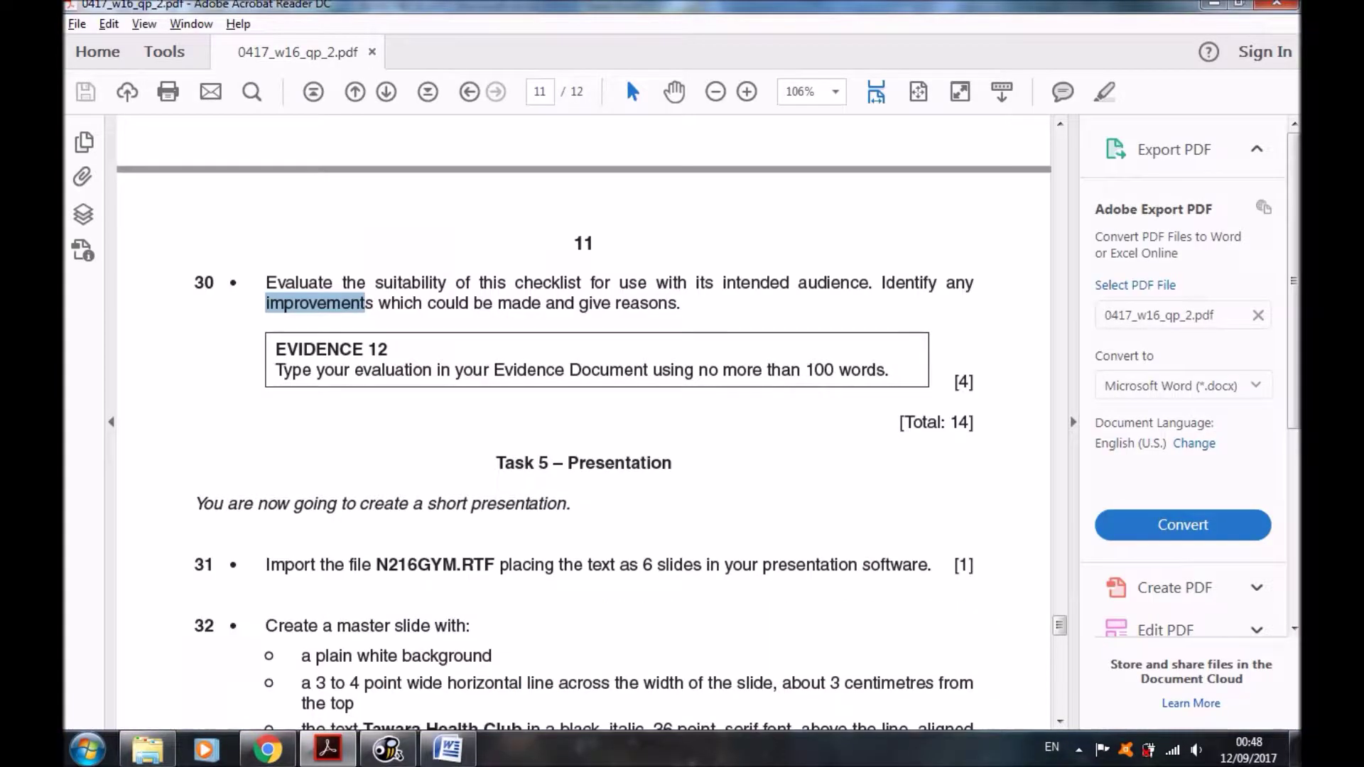
pyautogui.scroll(-1, 591, 427)
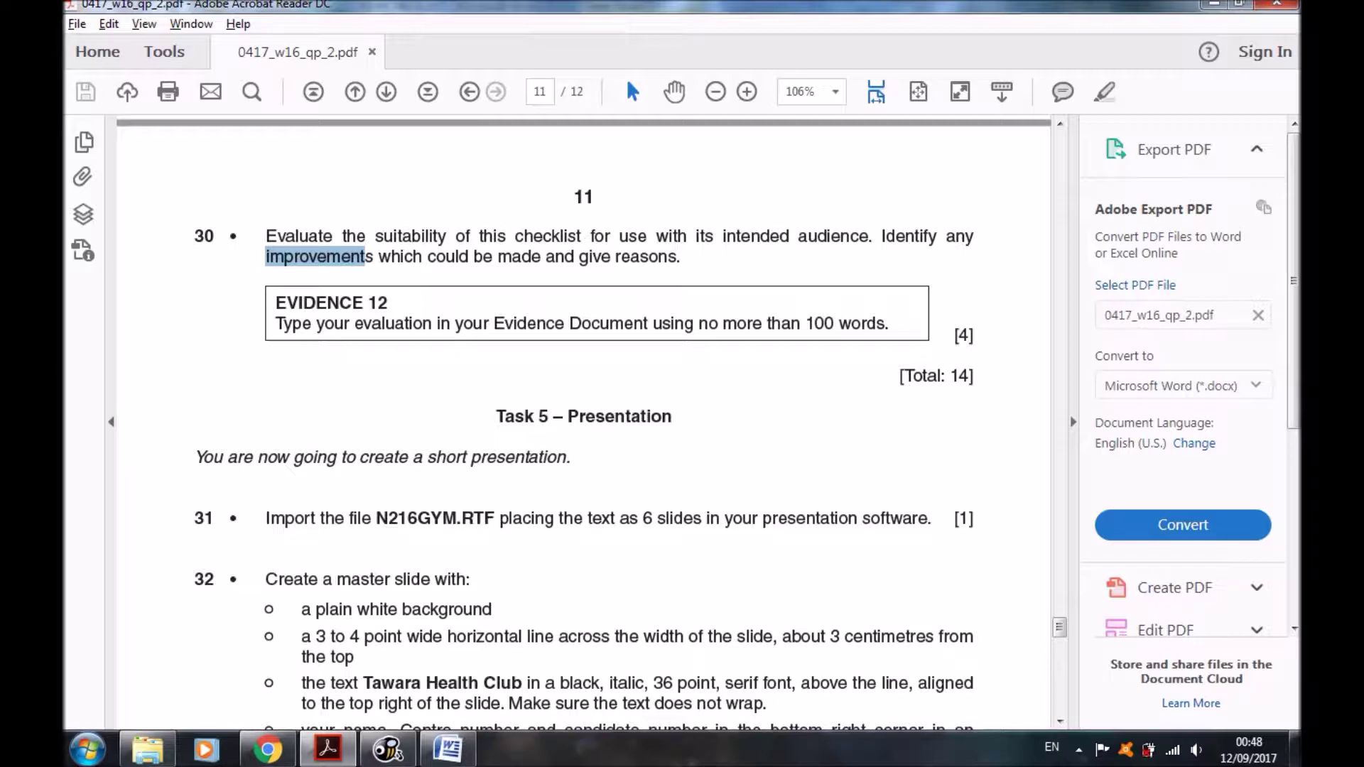
pyautogui.scroll(-3, 591, 426)
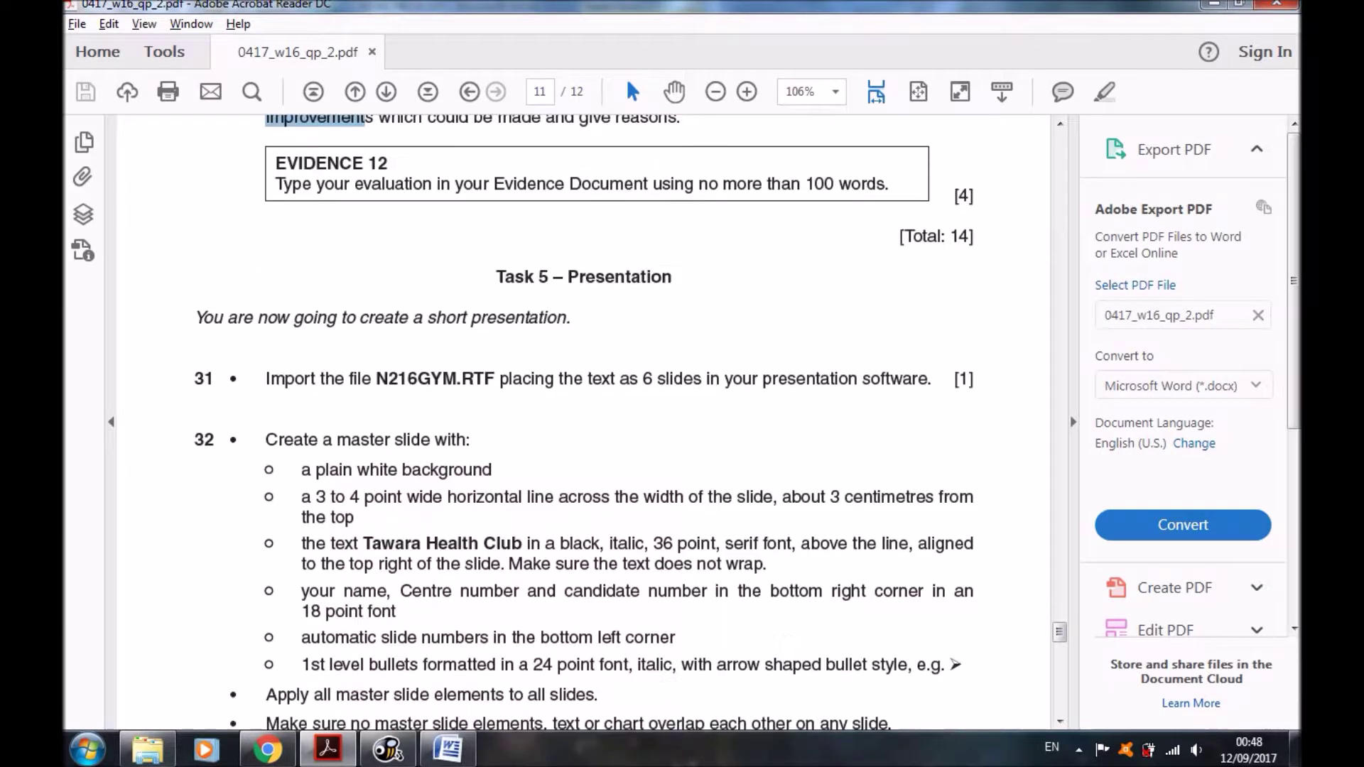
pyautogui.scroll(-2, 591, 426)
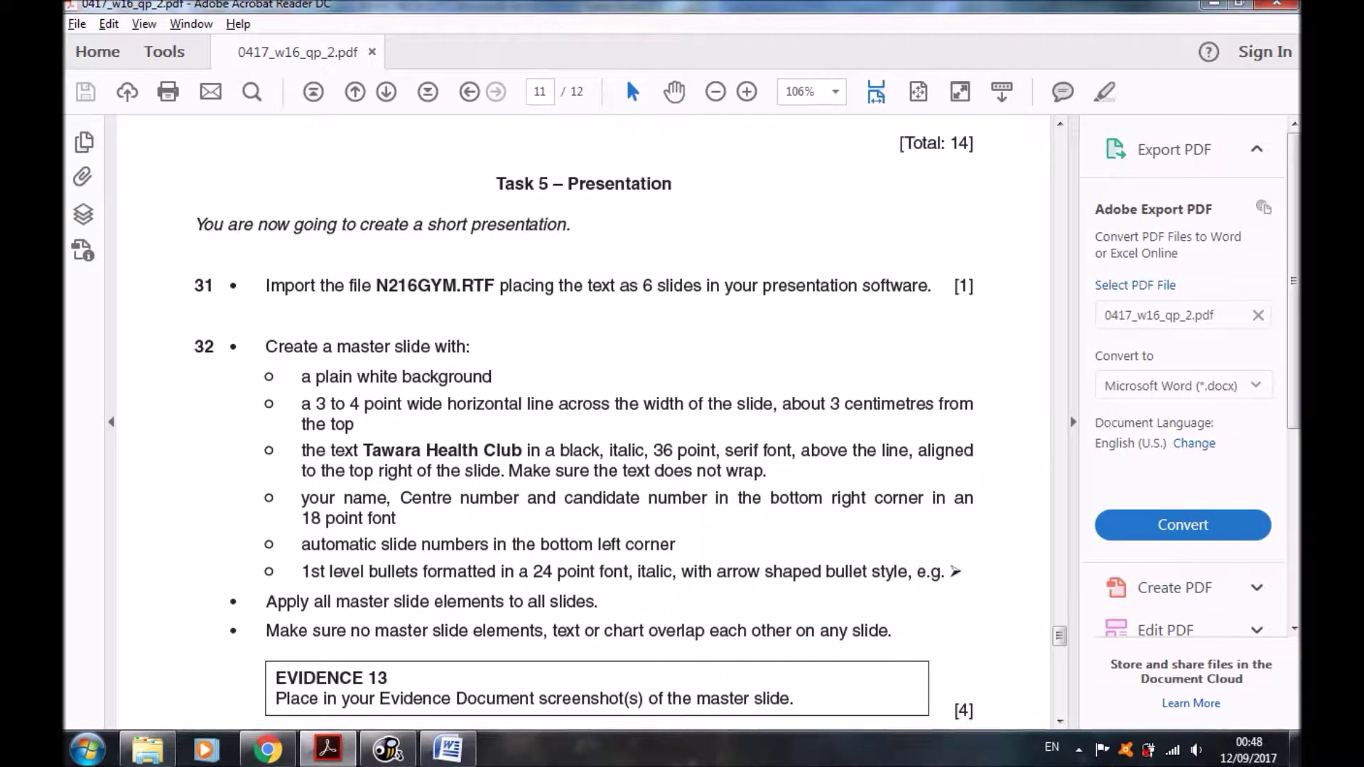
# Launch PowerPoint 2007 from the Start menu search with 'power'
pyautogui.click(88, 749)
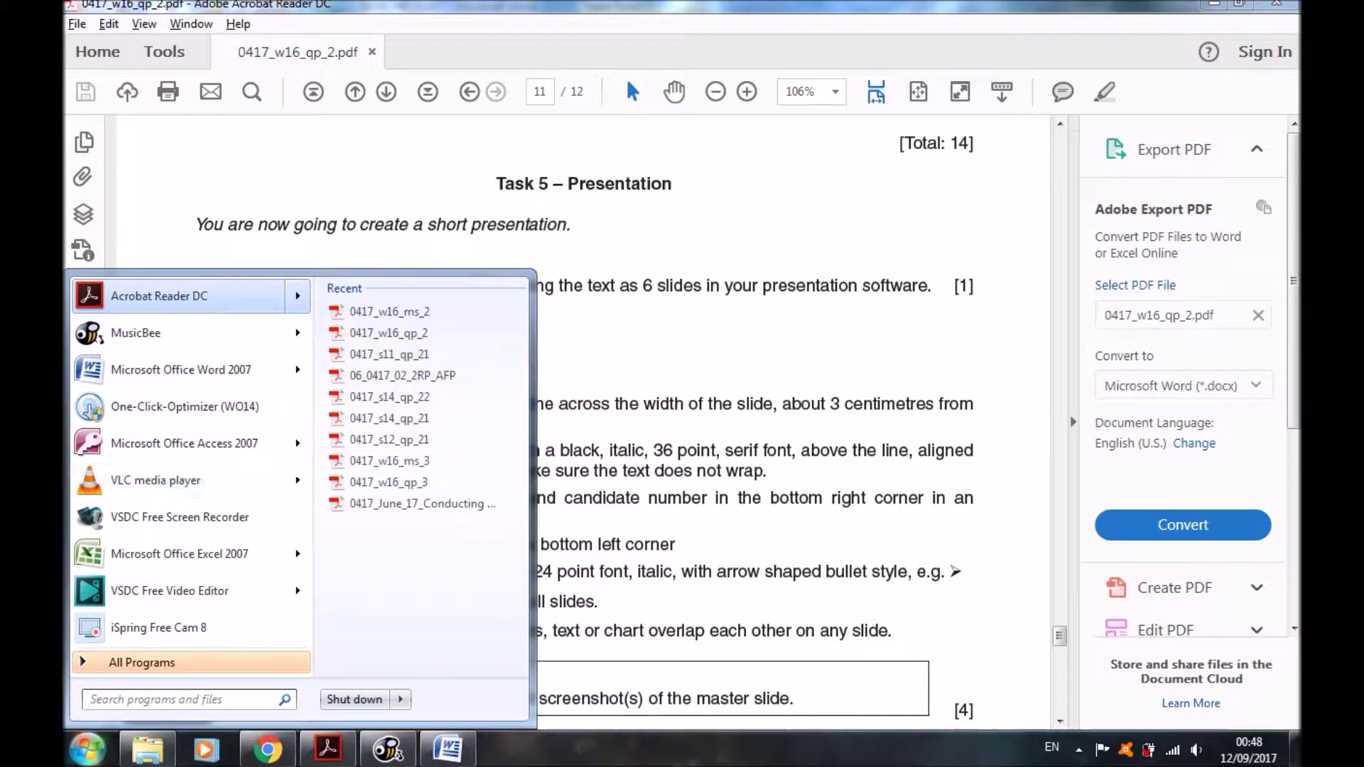
pyautogui.write('power')
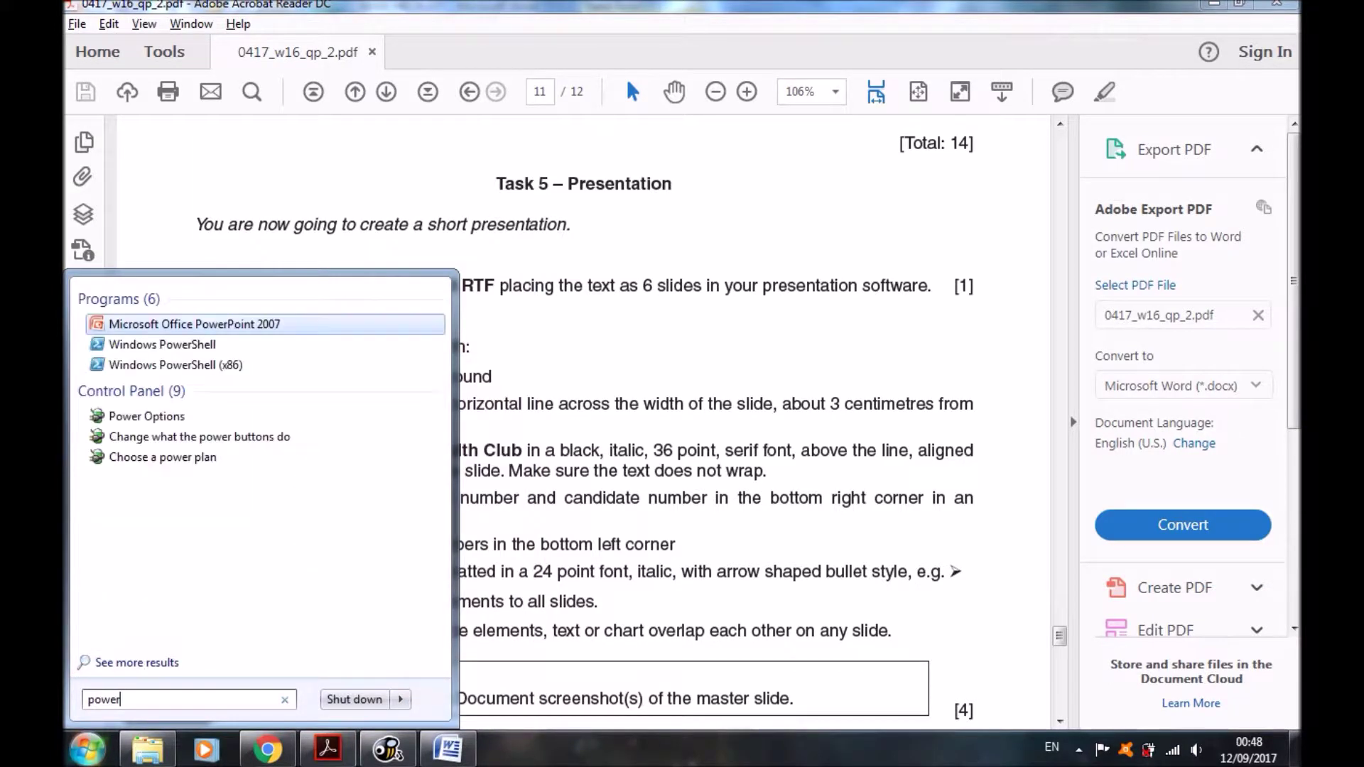
pyautogui.press('Return')
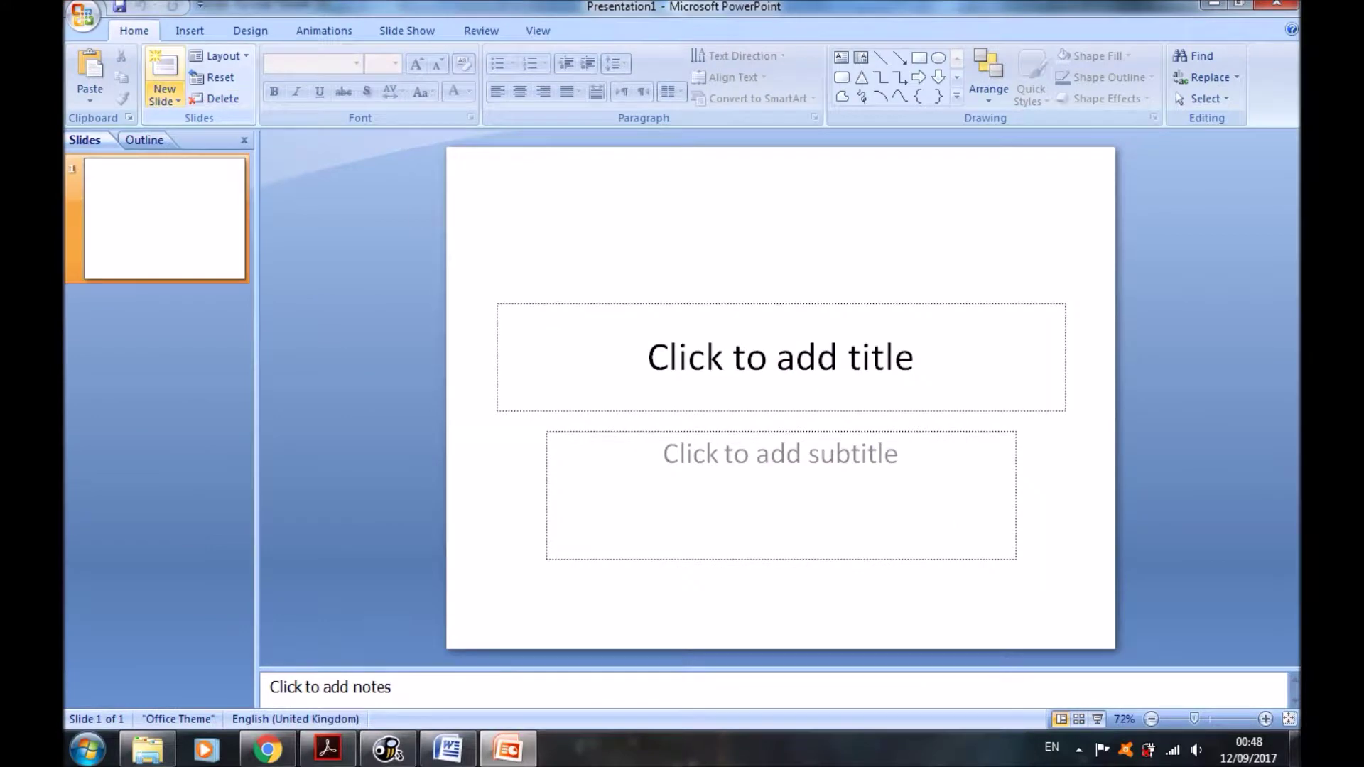
# View the Office button's file commands, then open PowerPoint Options at its Popular settings
pyautogui.hotkey('alt', 'f')
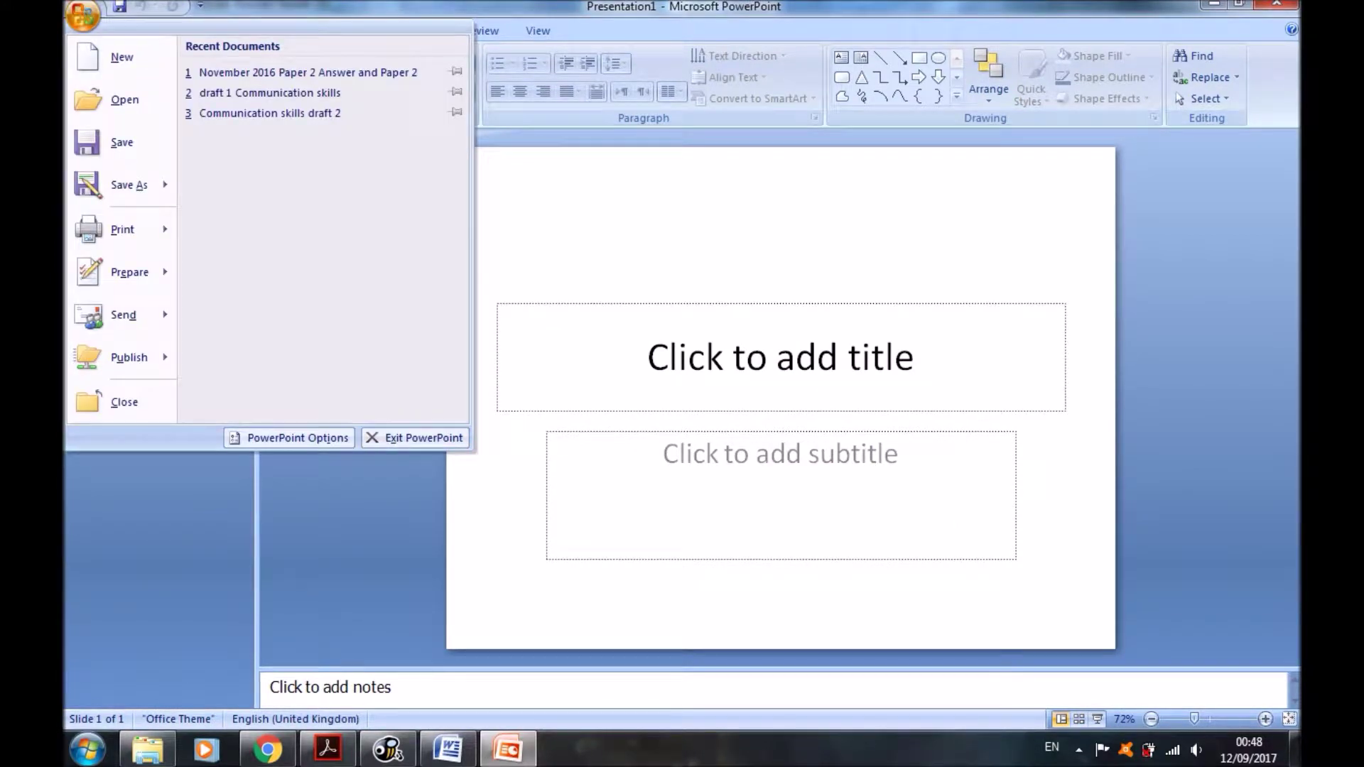
pyautogui.press('Escape')
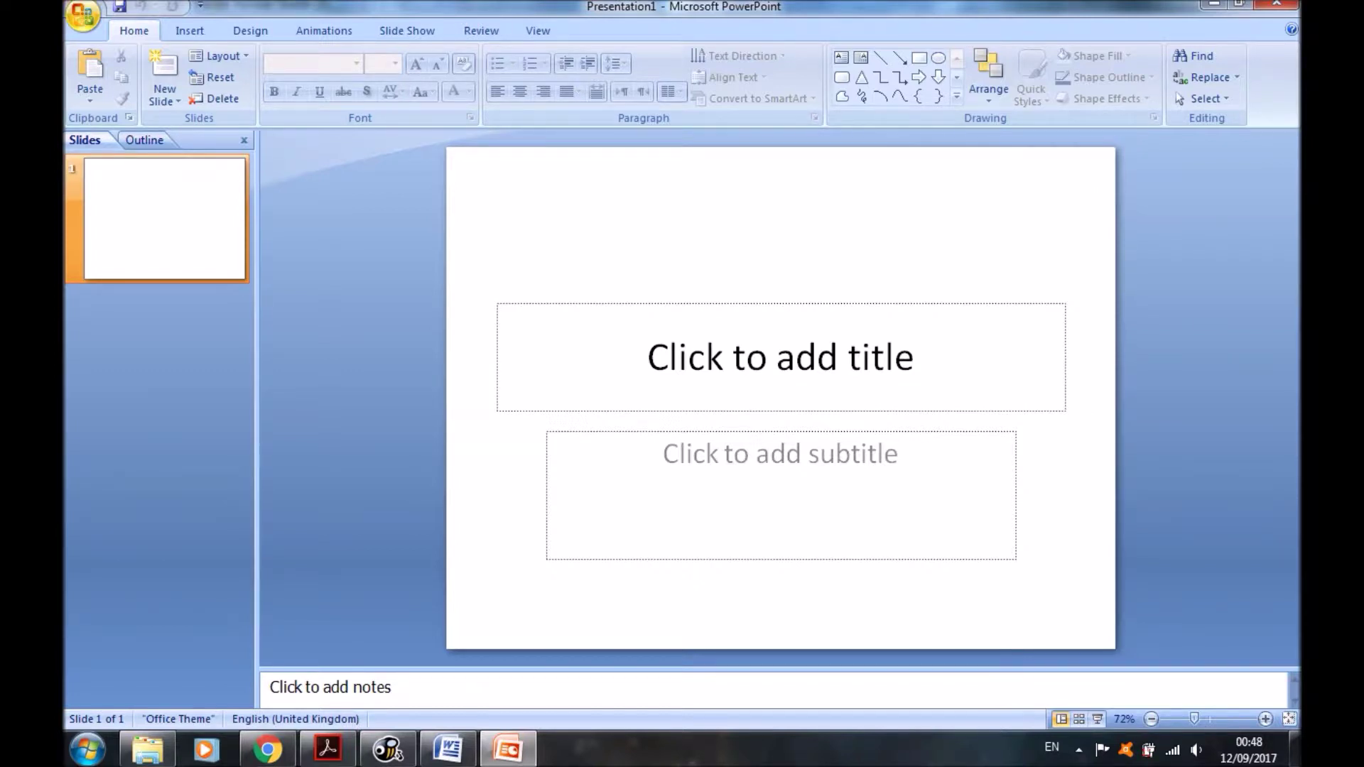
pyautogui.click(84, 14)
pyautogui.click(291, 438)
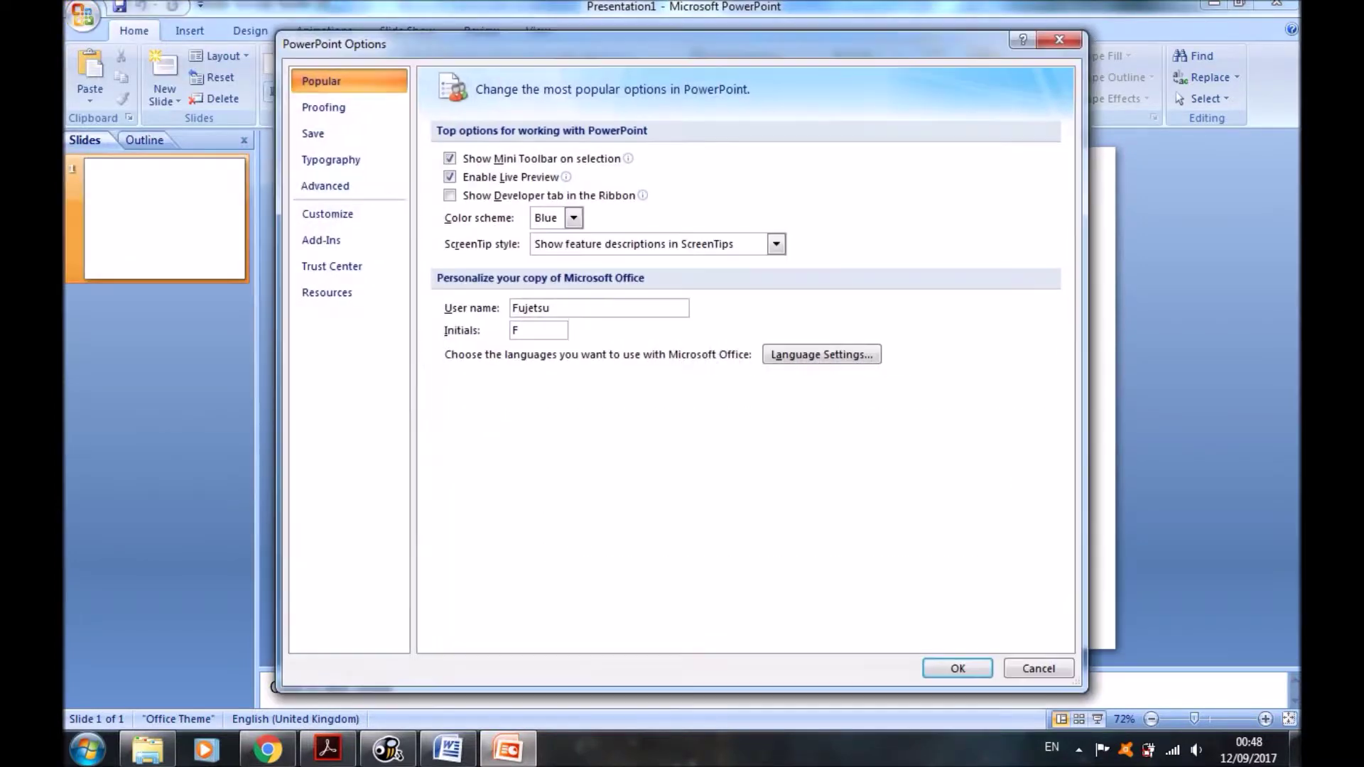
pyautogui.click(323, 108)
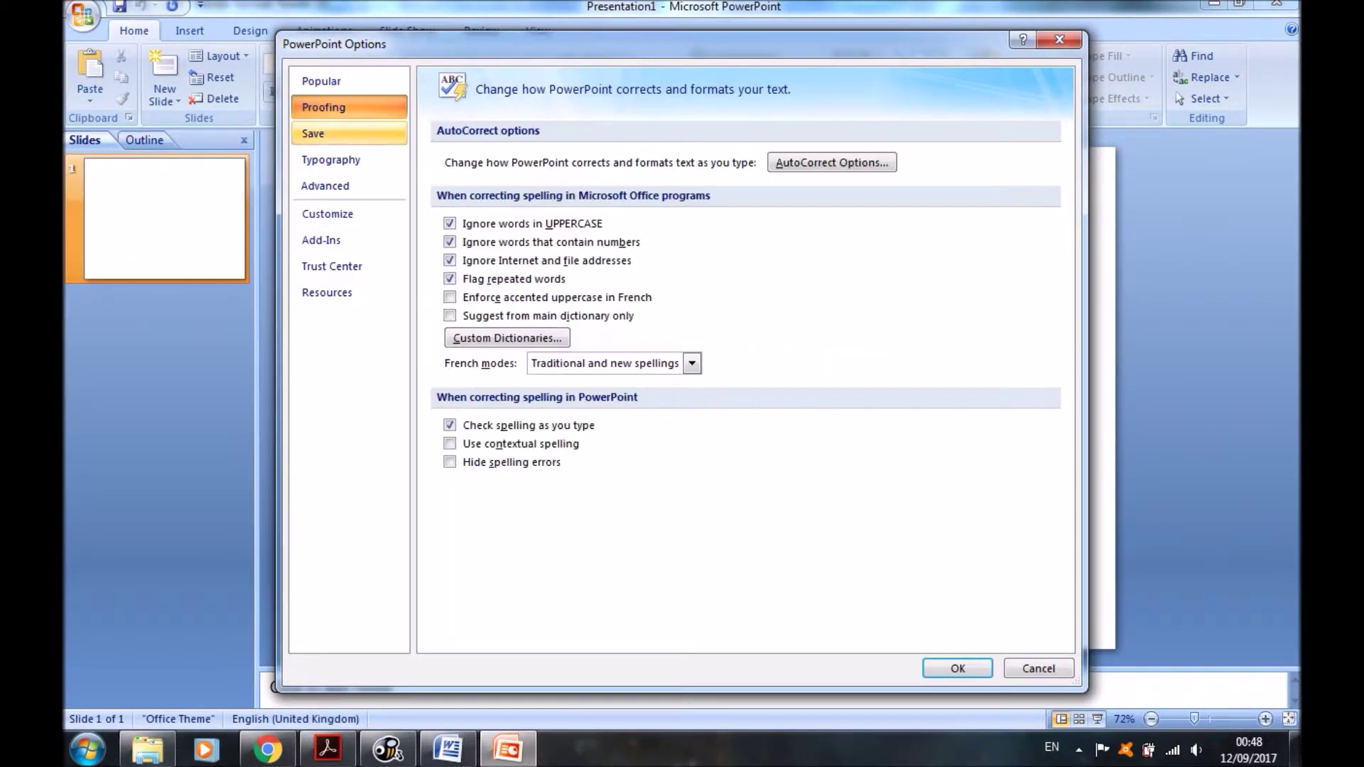
pyautogui.click(325, 186)
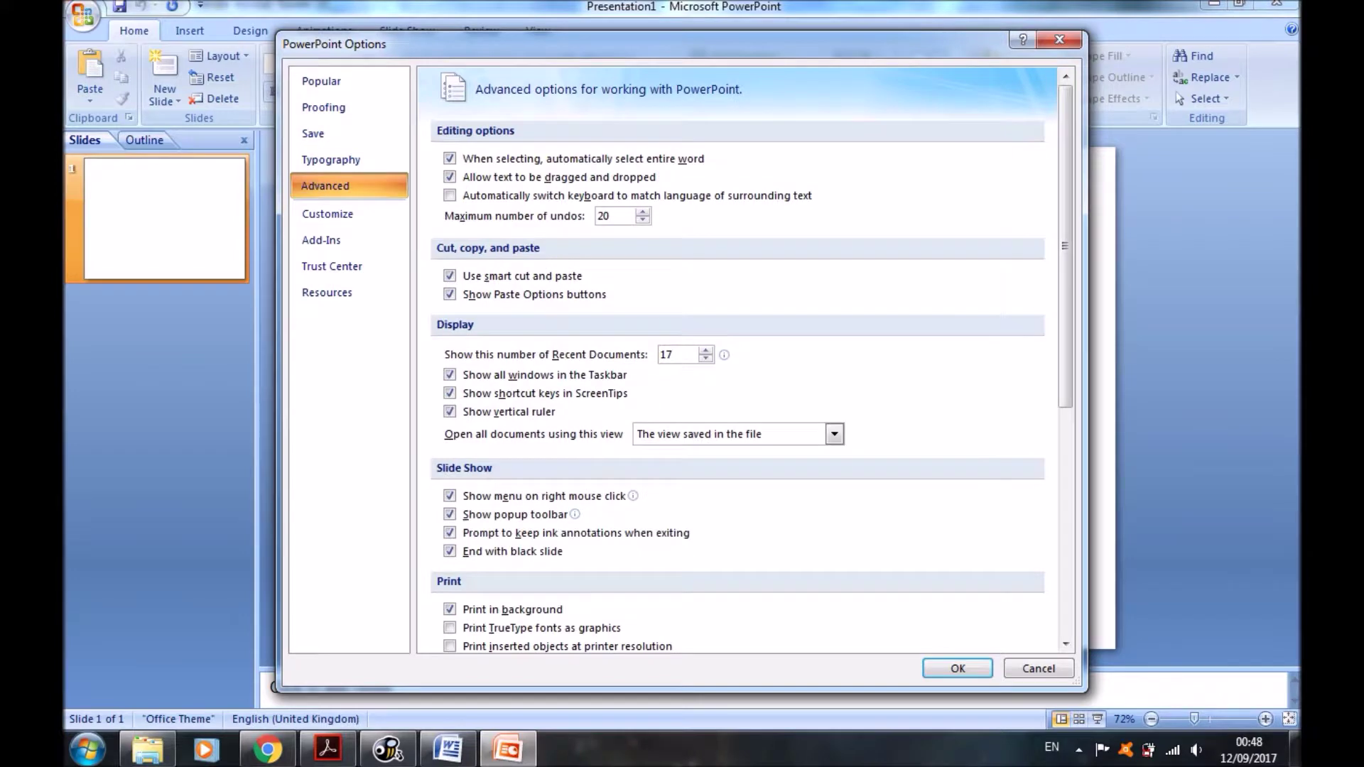
pyautogui.click(331, 160)
pyautogui.click(313, 133)
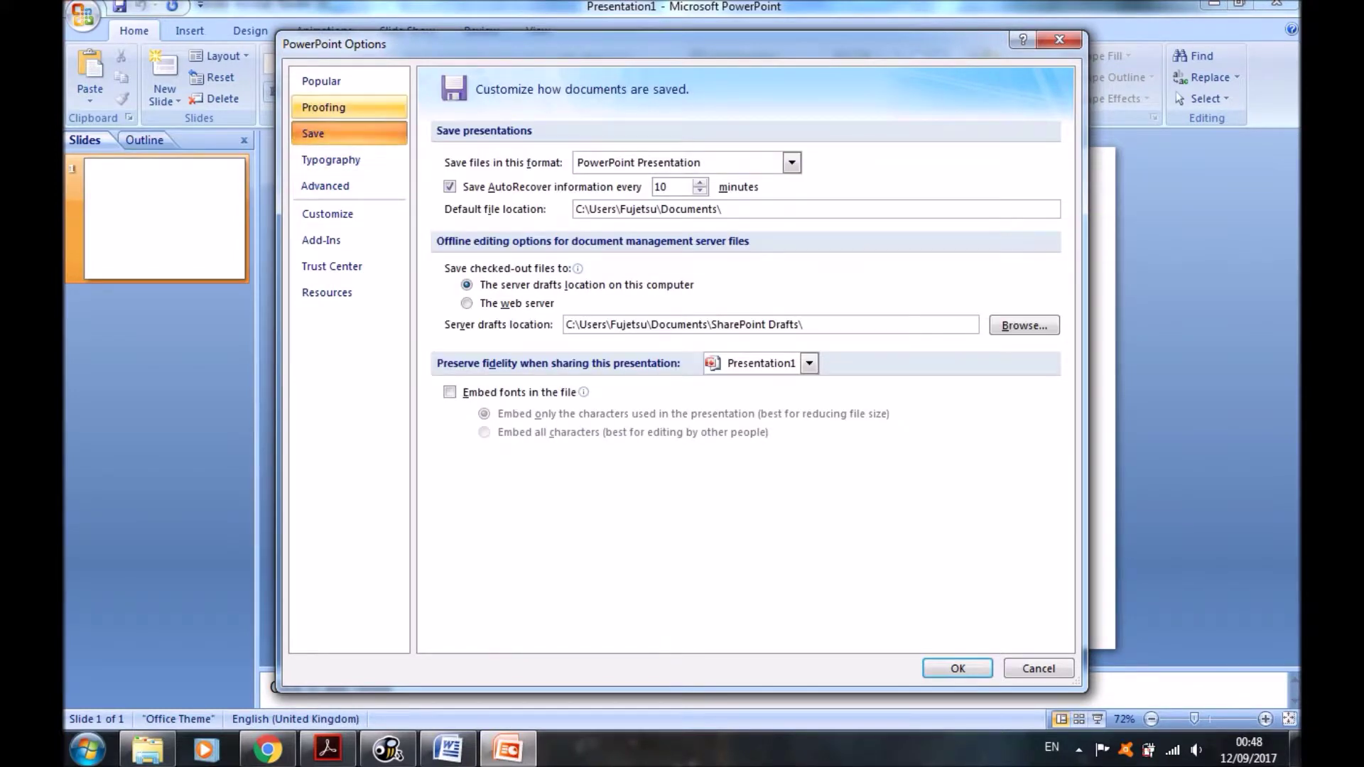
pyautogui.click(323, 107)
pyautogui.click(321, 81)
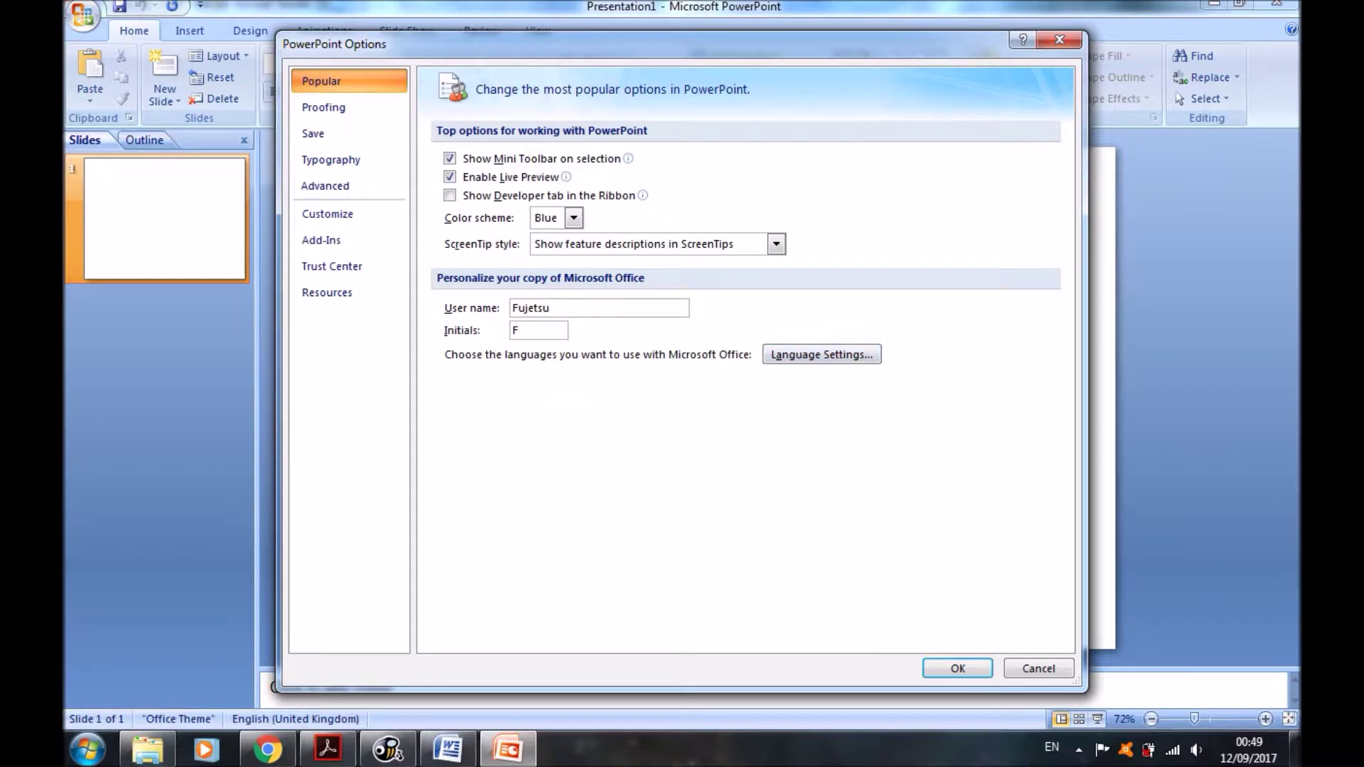
pyautogui.click(822, 354)
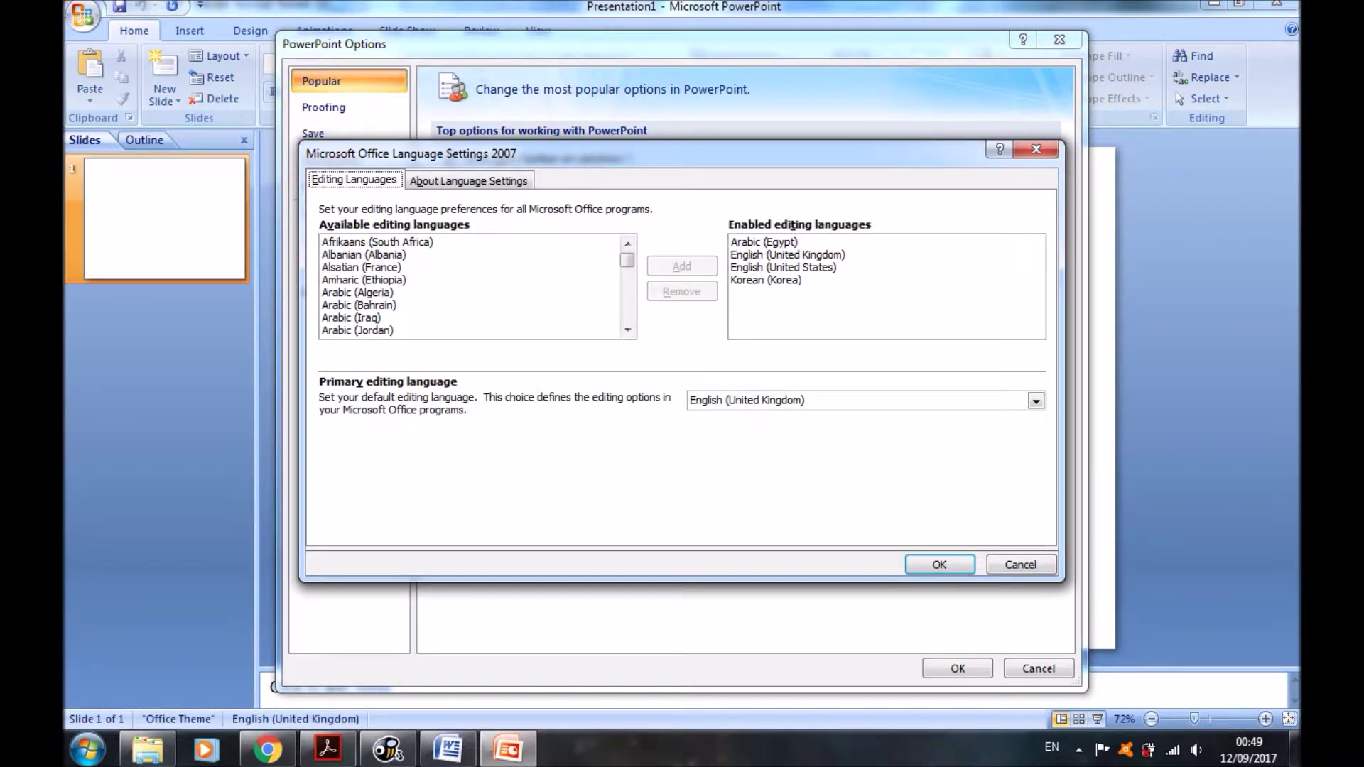
pyautogui.click(1036, 401)
pyautogui.press('Return')
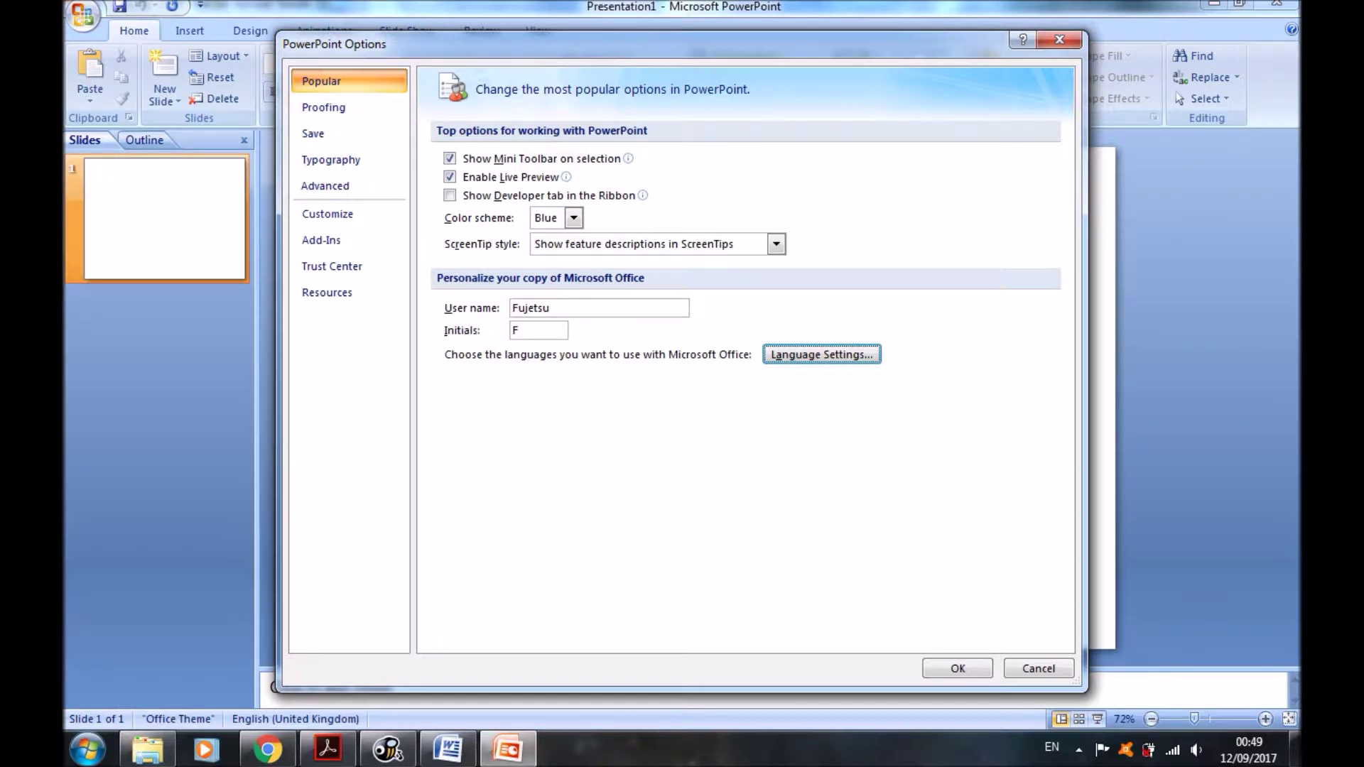
pyautogui.click(958, 669)
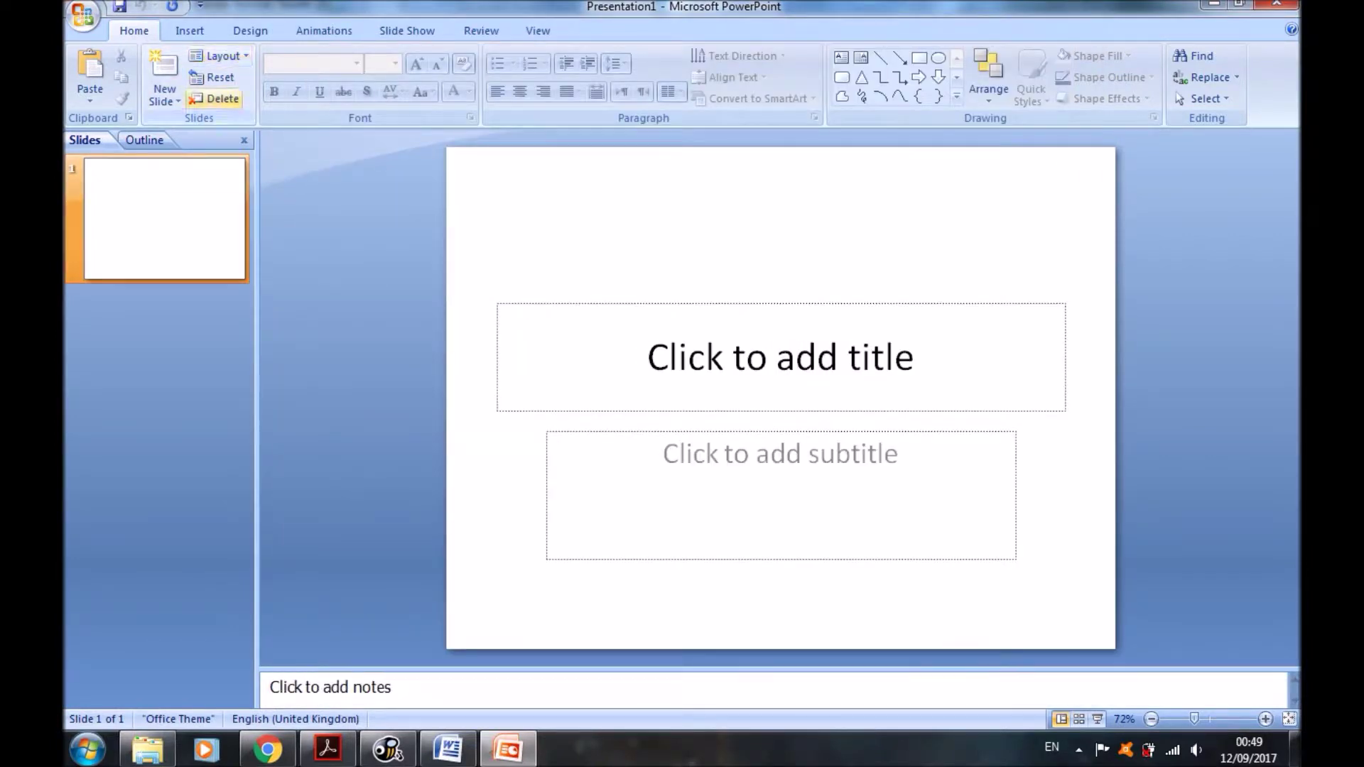
# Insert slides from the N216GYM outline file using New Slide > Slides from Outline
pyautogui.click(219, 56)
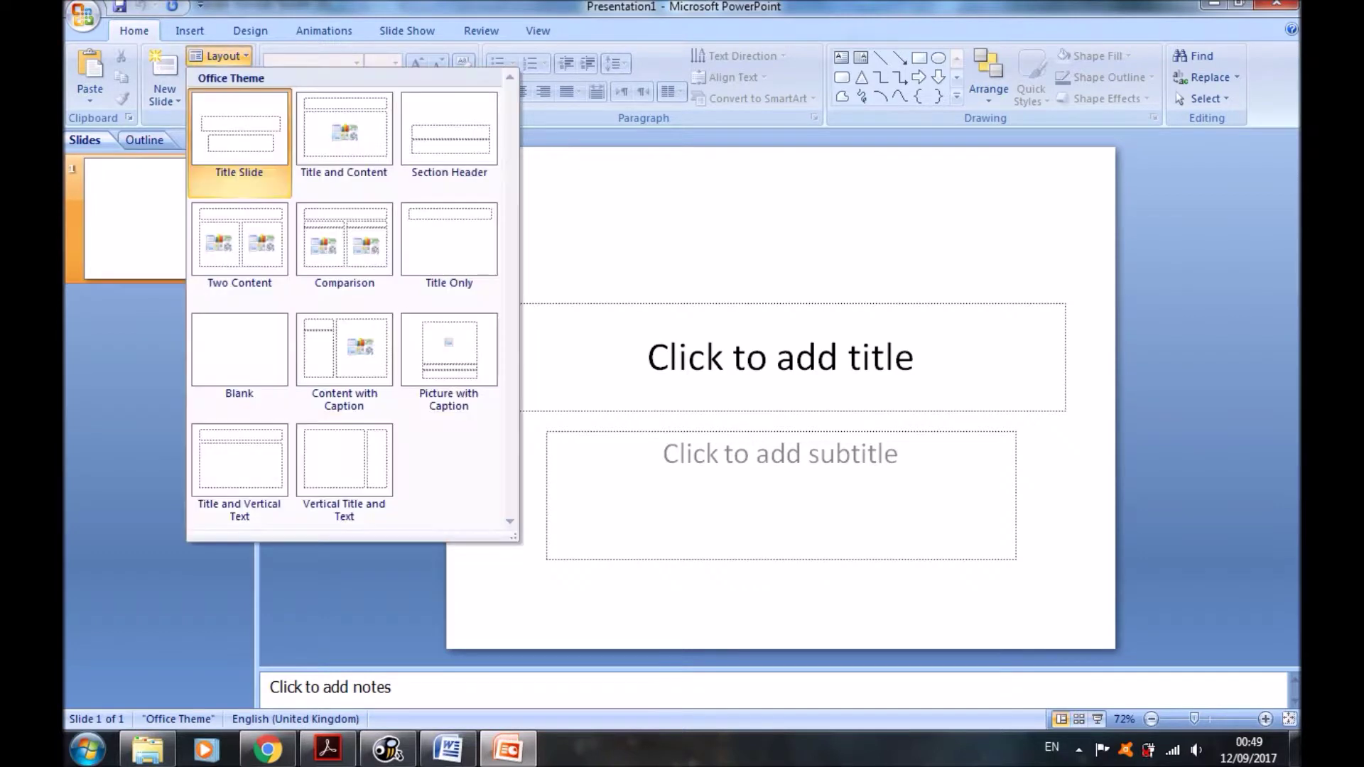
pyautogui.rightClick(226, 56)
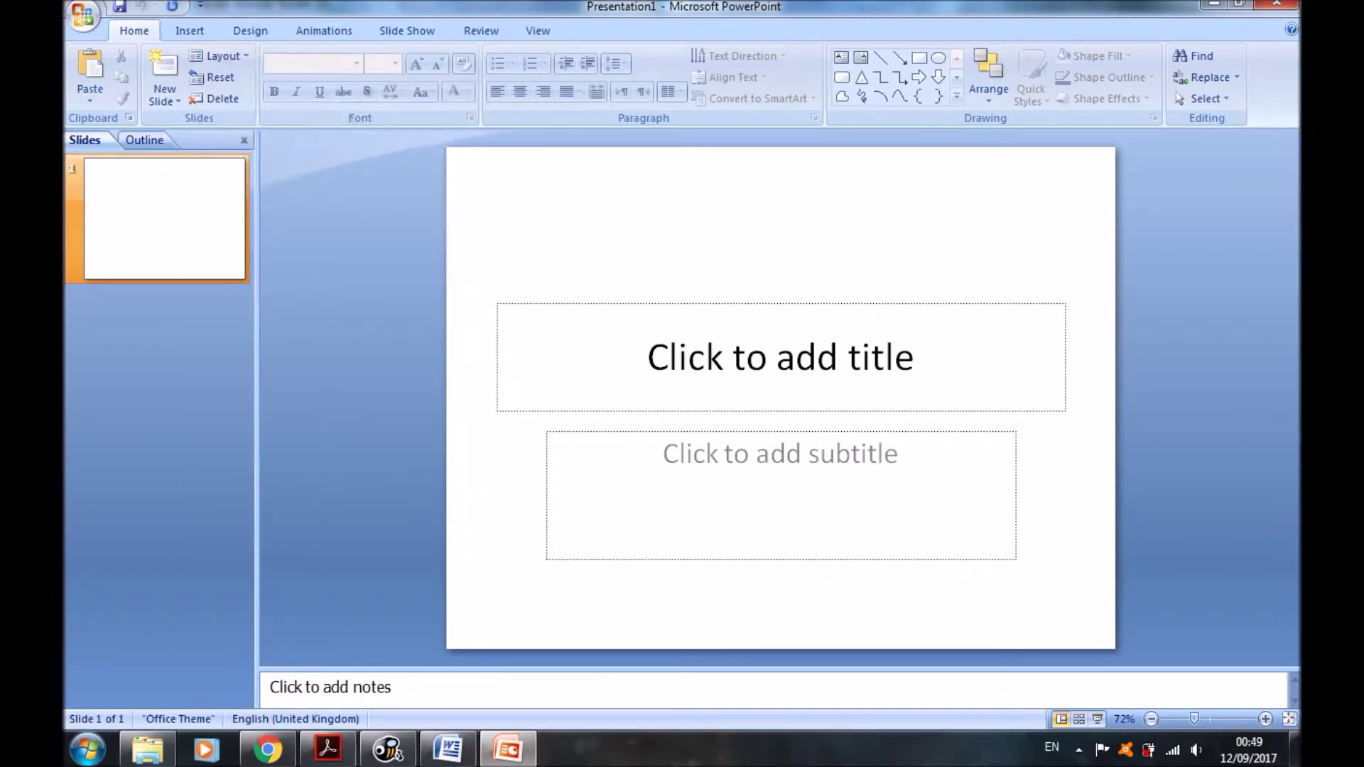
pyautogui.click(164, 98)
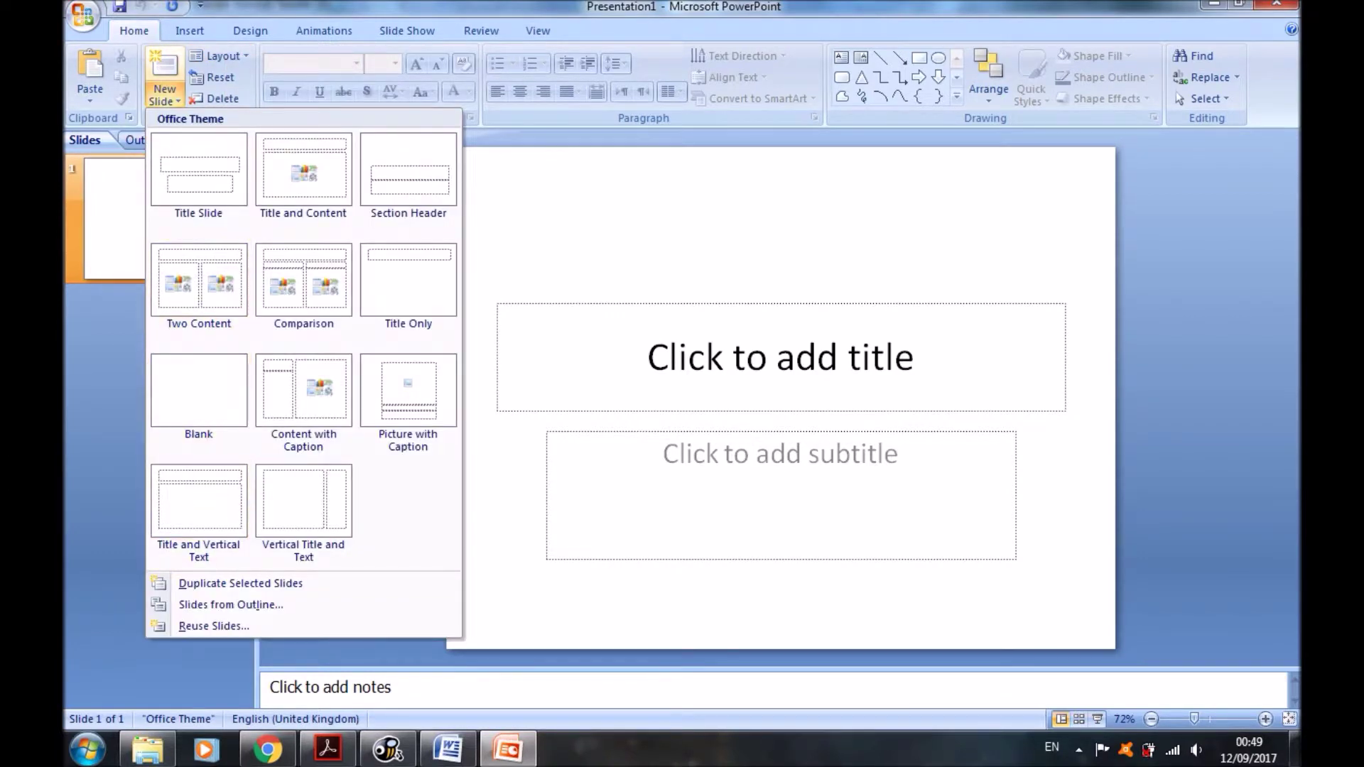
pyautogui.click(231, 604)
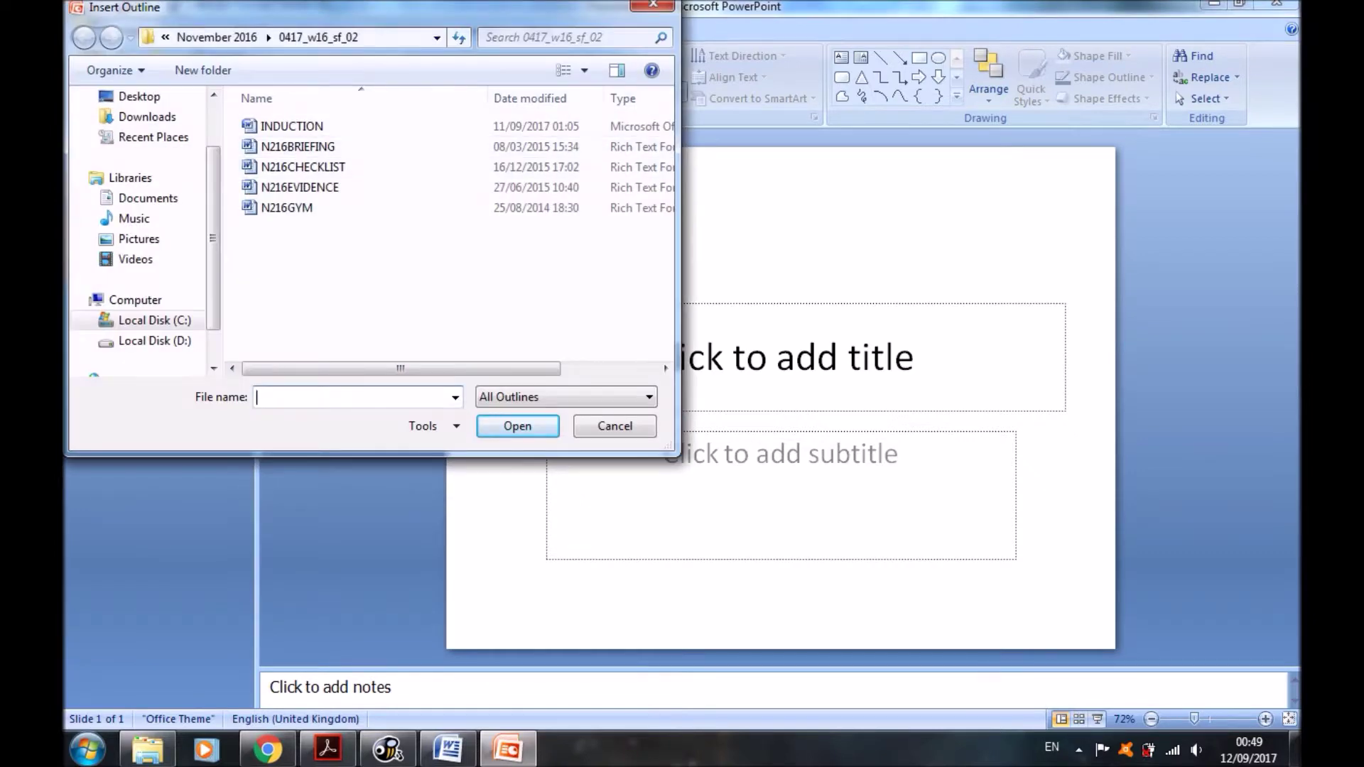
pyautogui.hotkey('alt', 'Tab')
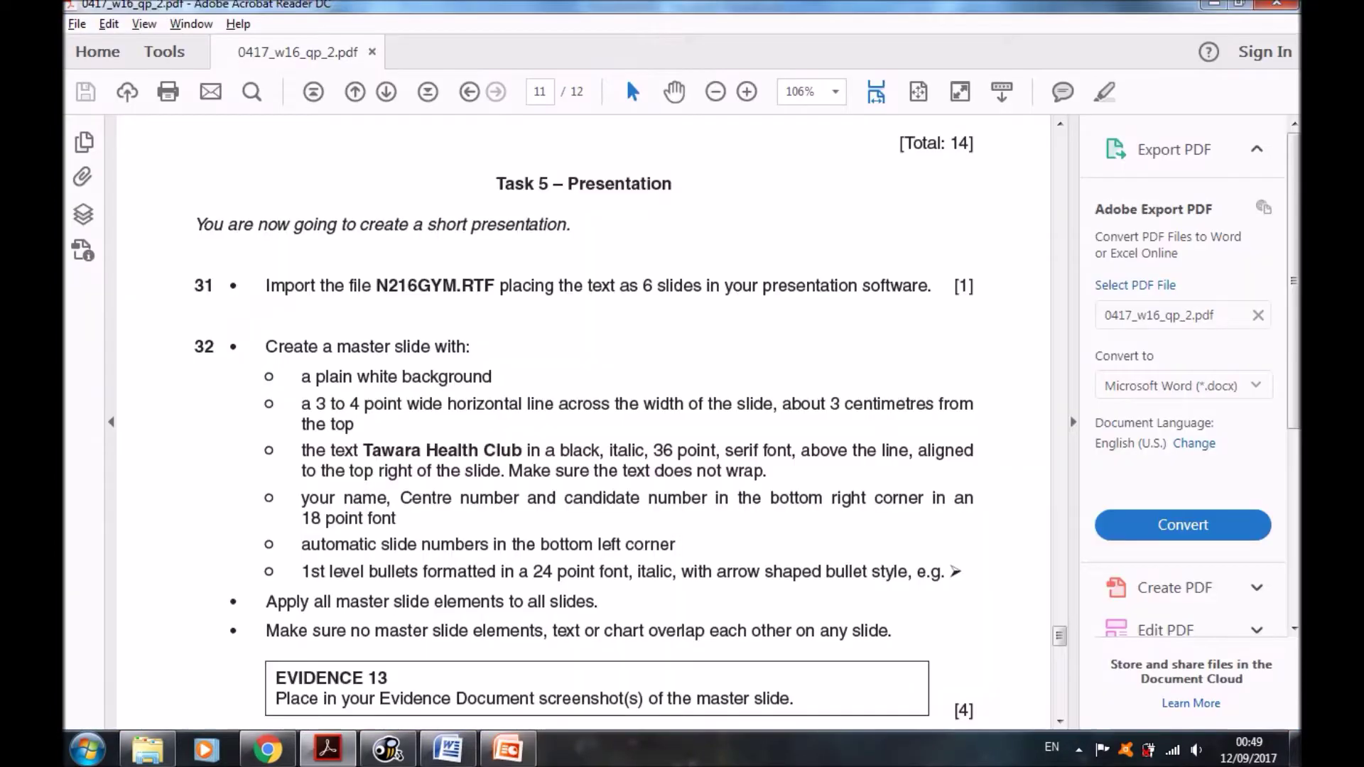
pyautogui.hotkey('alt', 'Tab')
pyautogui.click(291, 209)
pyautogui.press('Return')
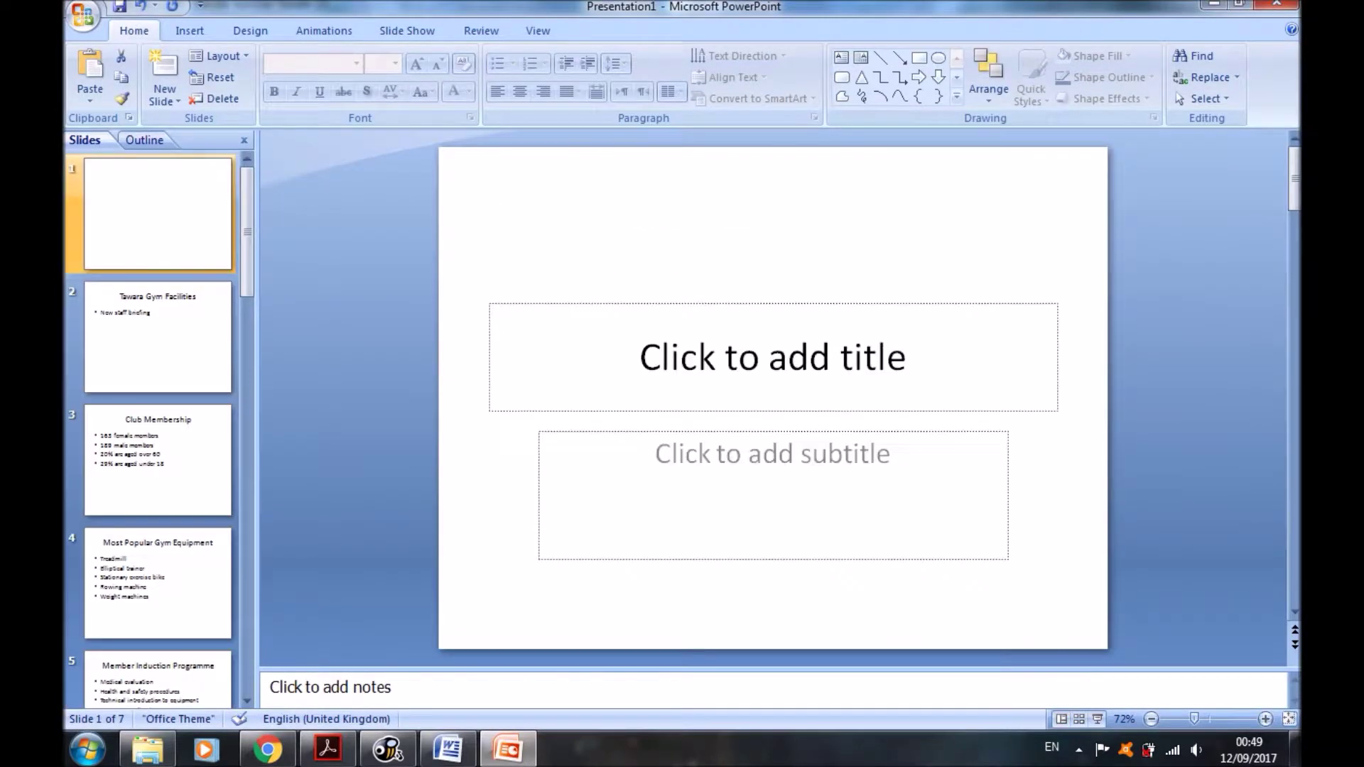
pyautogui.click(538, 31)
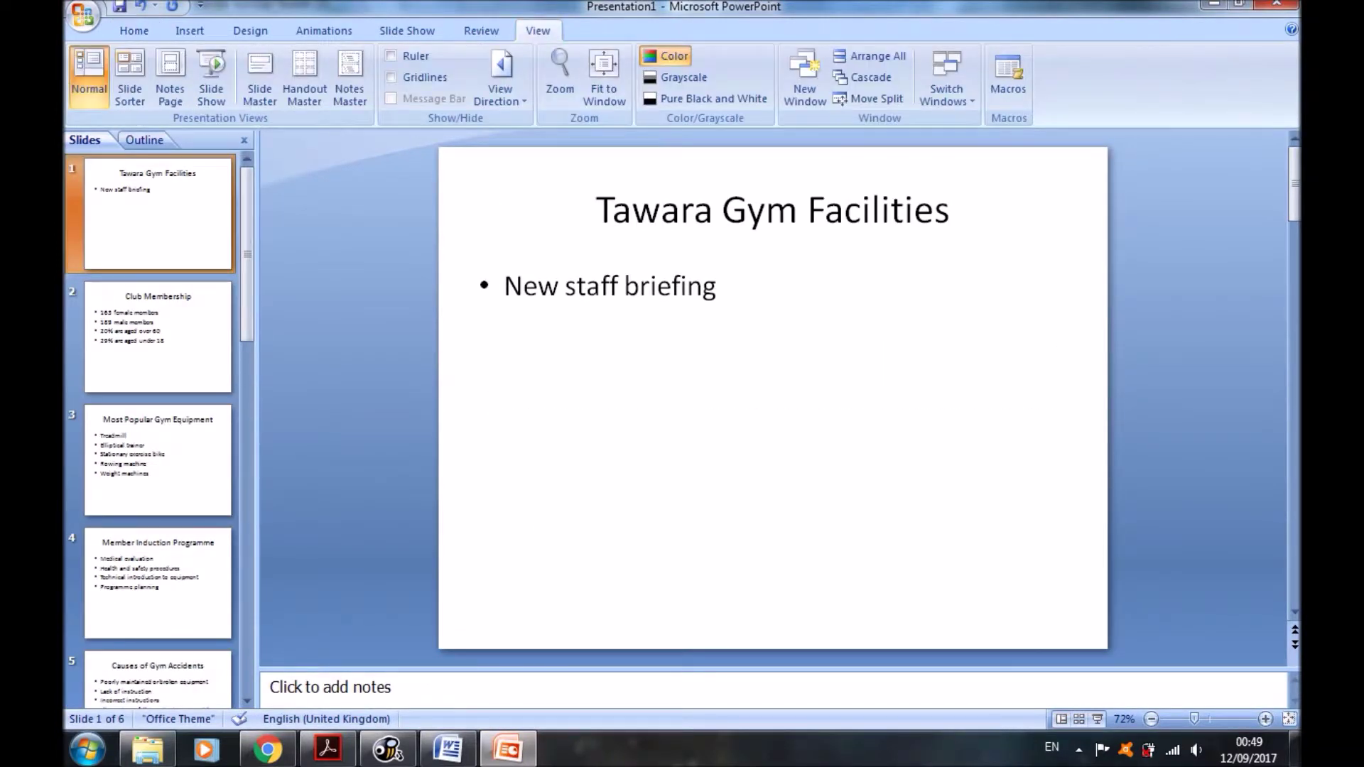
# Enter Slide Master view and mark the white background and 3–4 pt line requirements in the task
pyautogui.click(259, 71)
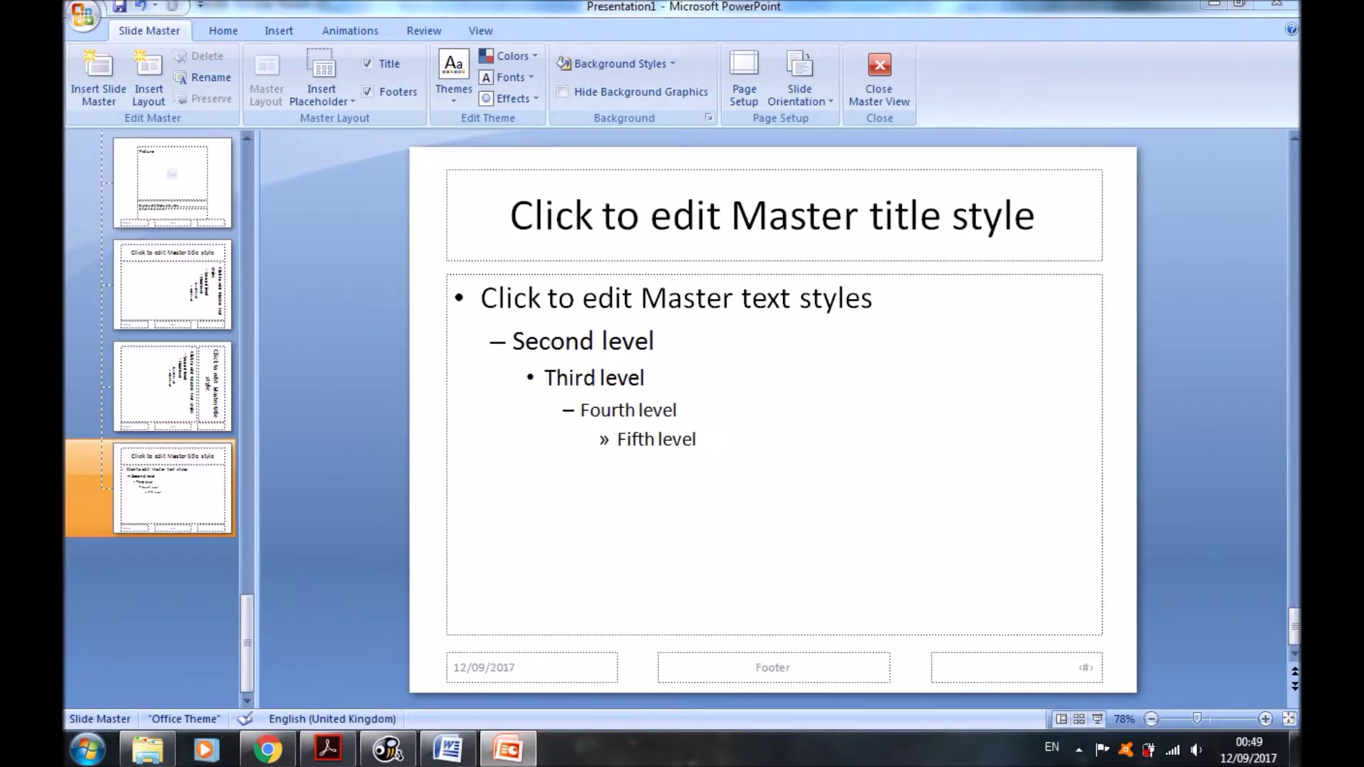
pyautogui.hotkey('alt', 'Tab')
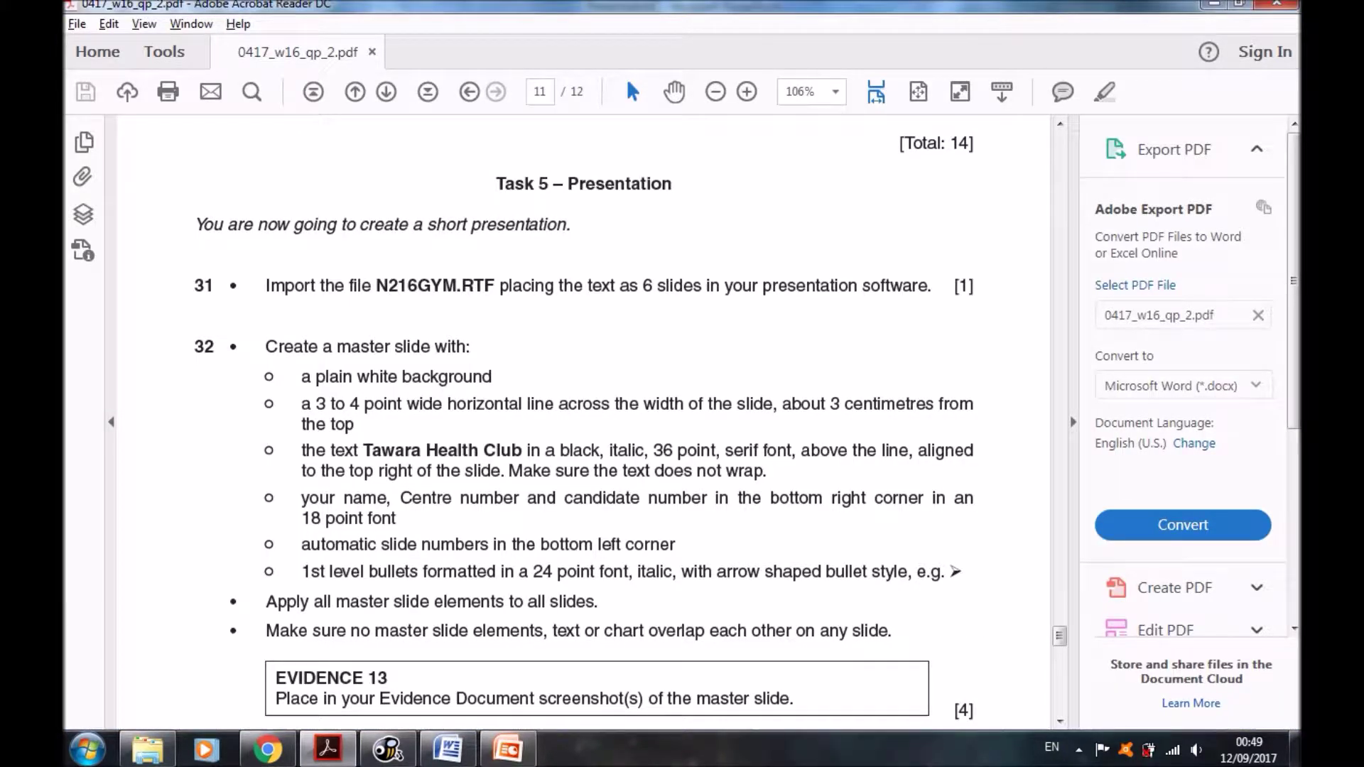
pyautogui.moveTo(302, 376); pyautogui.dragTo(492, 377)
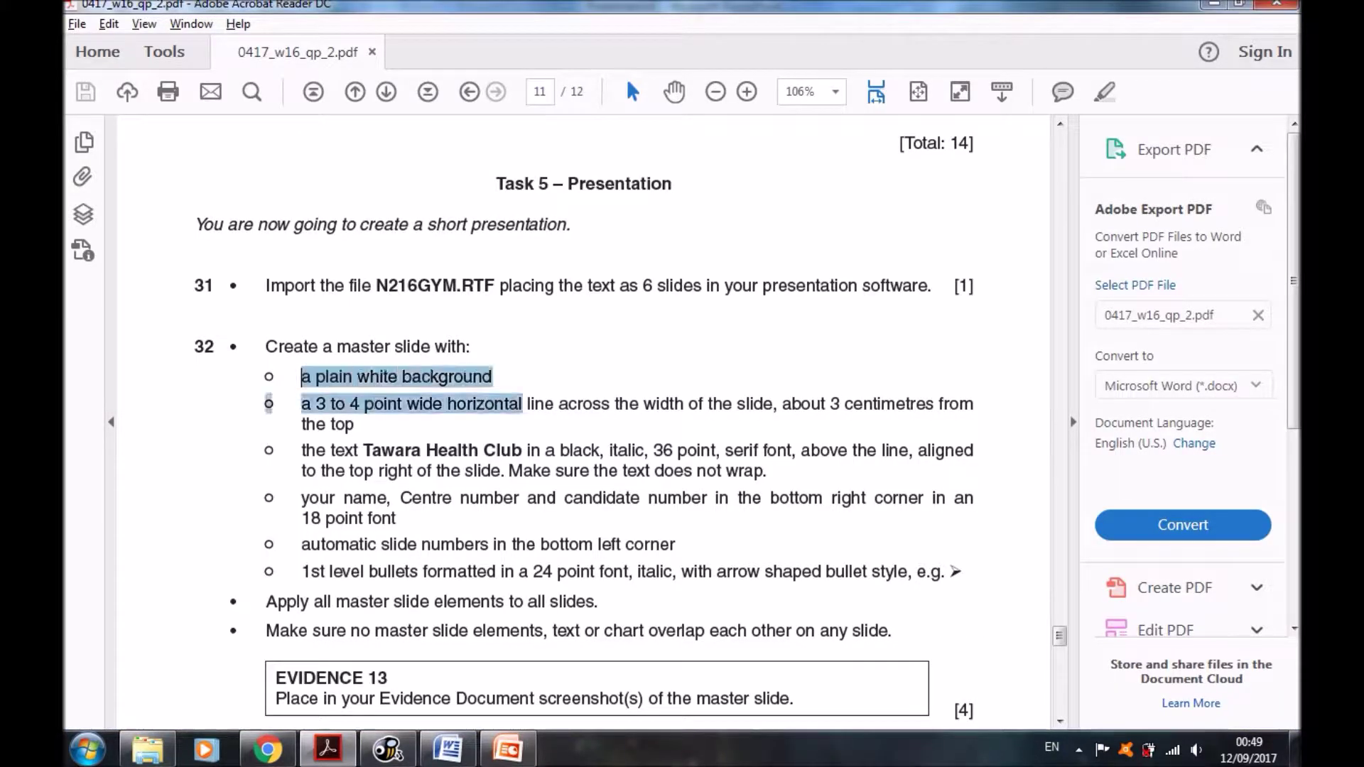
pyautogui.moveTo(315, 403); pyautogui.dragTo(553, 404)
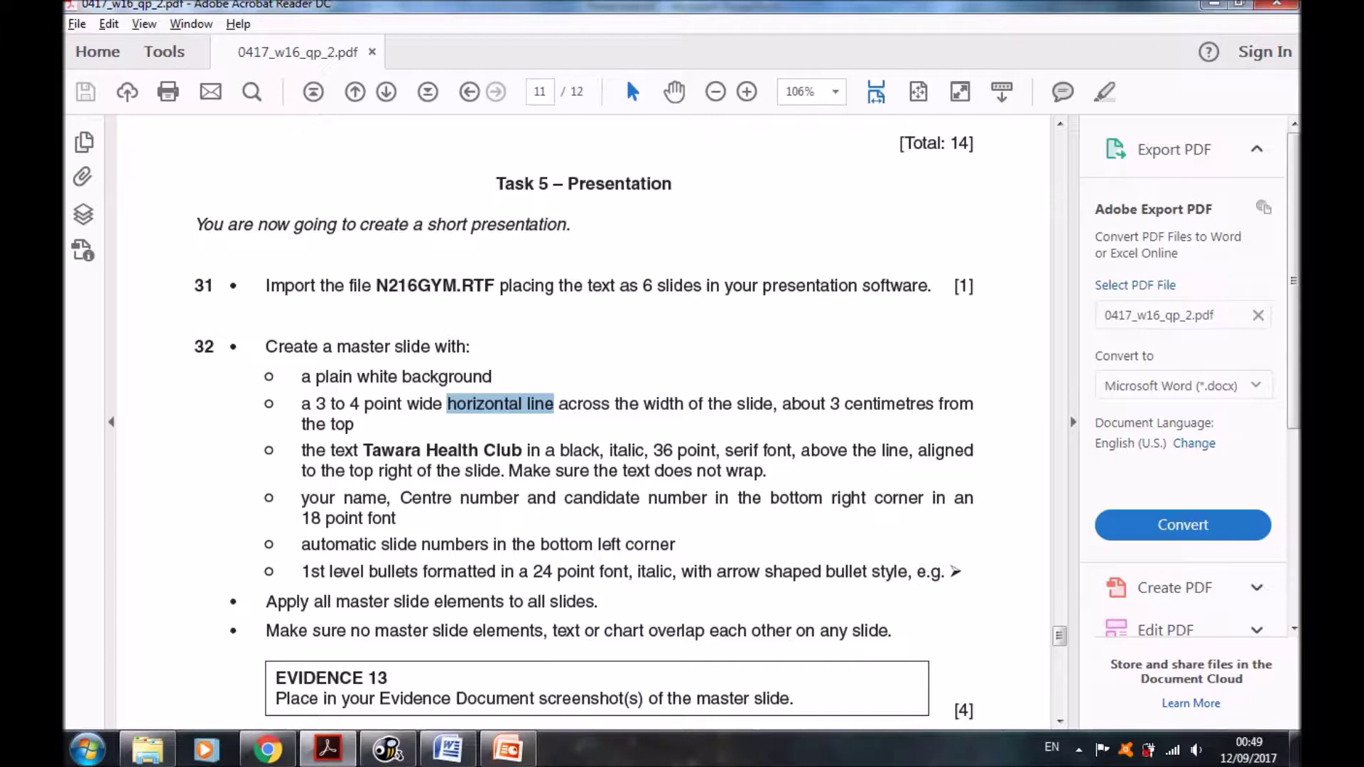
pyautogui.hotkey('alt', 'Tab')
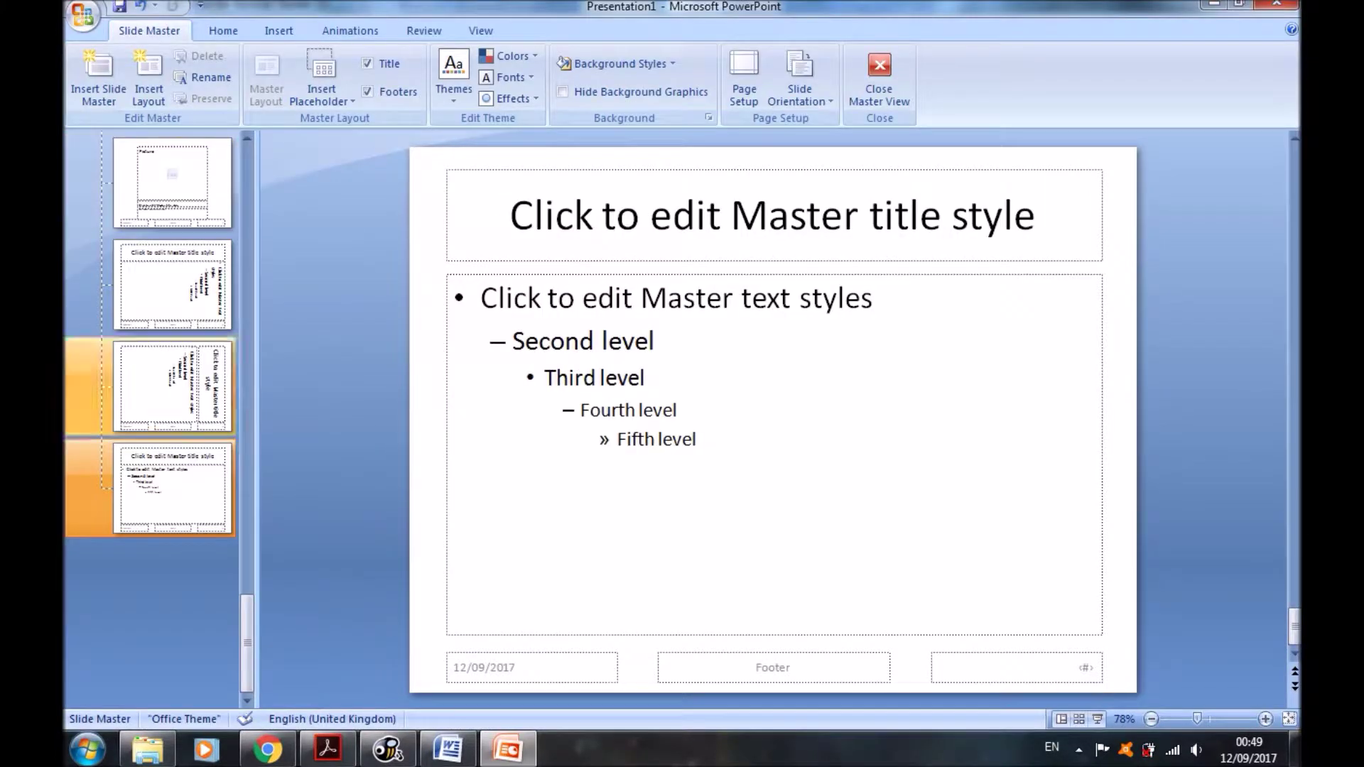
# Delete the date, footer and slide-number placeholders from the top slide master
pyautogui.click(158, 191)
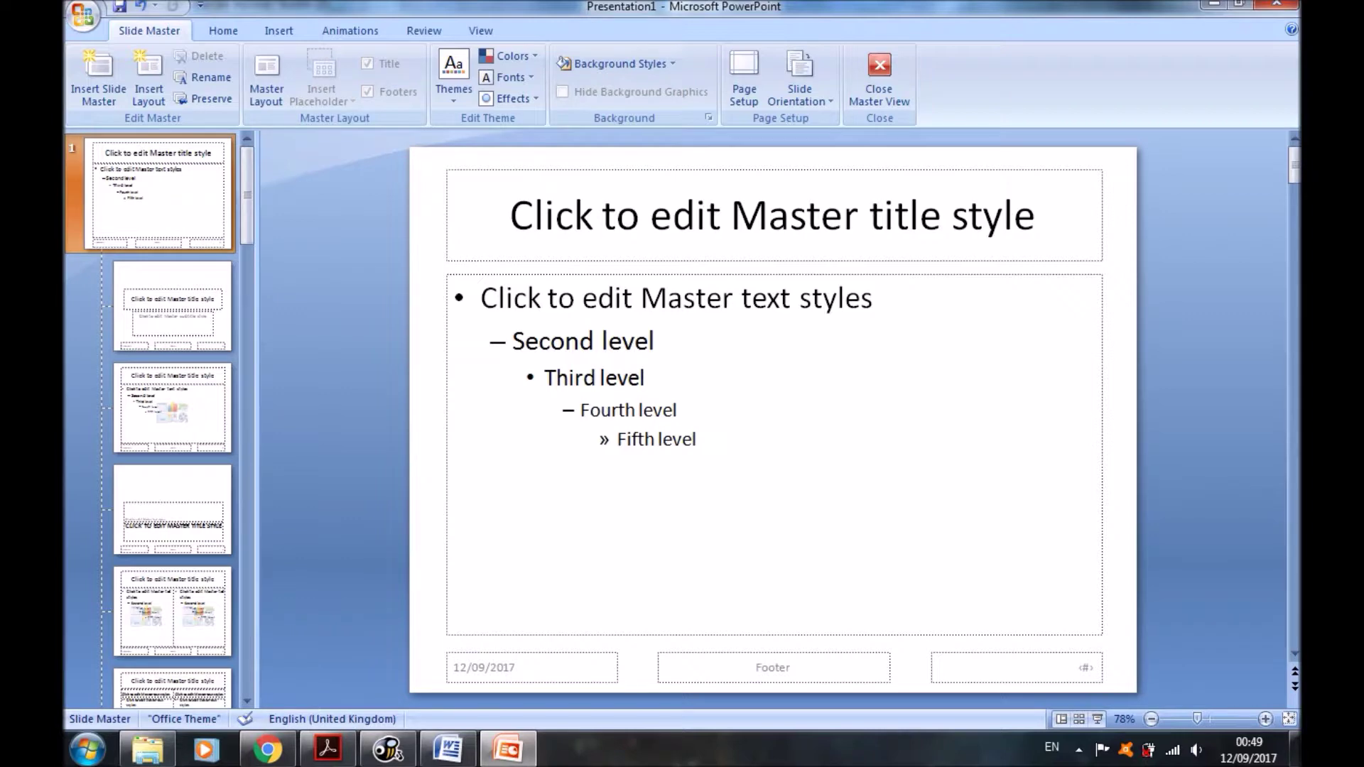
pyautogui.click(531, 667)
pyautogui.press('Delete')
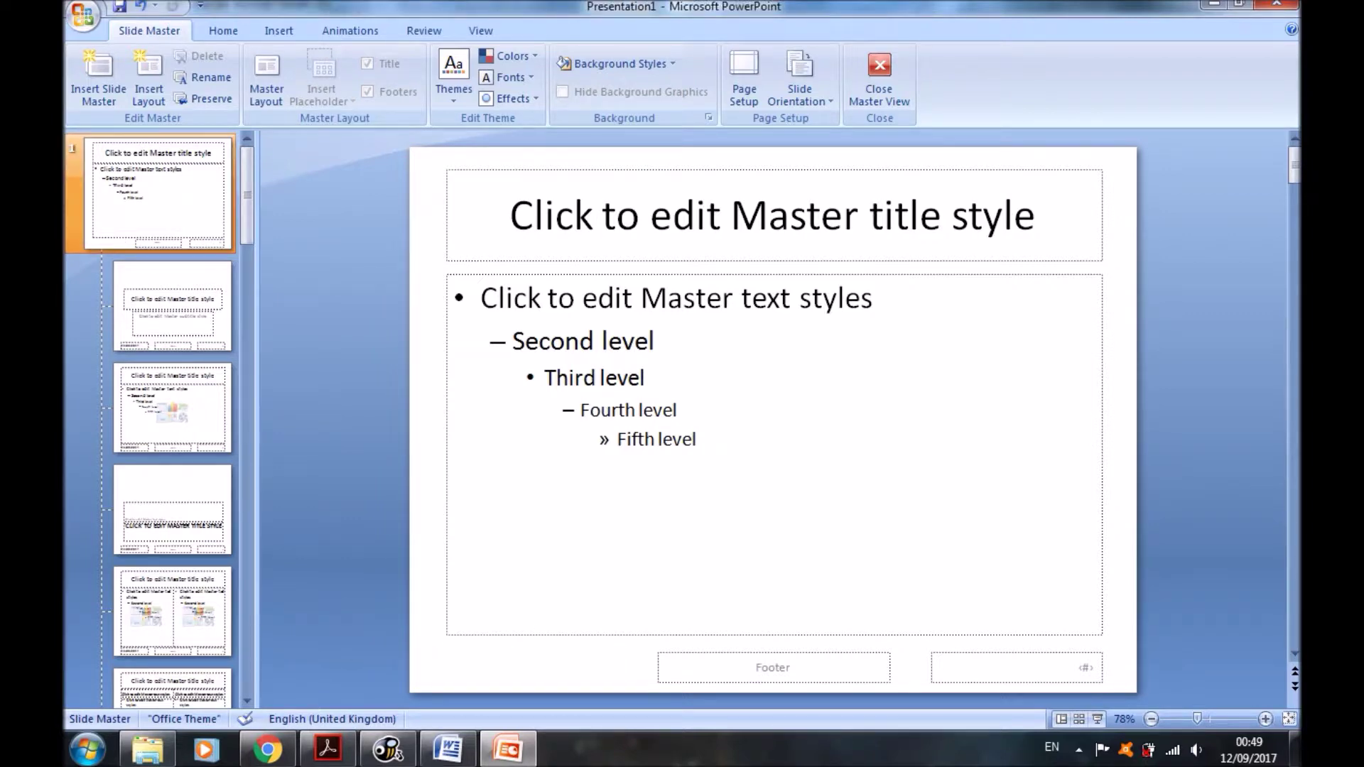
pyautogui.click(773, 667)
pyautogui.press('Delete')
pyautogui.click(1016, 667)
pyautogui.press('Delete')
# Choose the straight Line shape from Insert > Shapes
pyautogui.hotkey('alt', 'n')
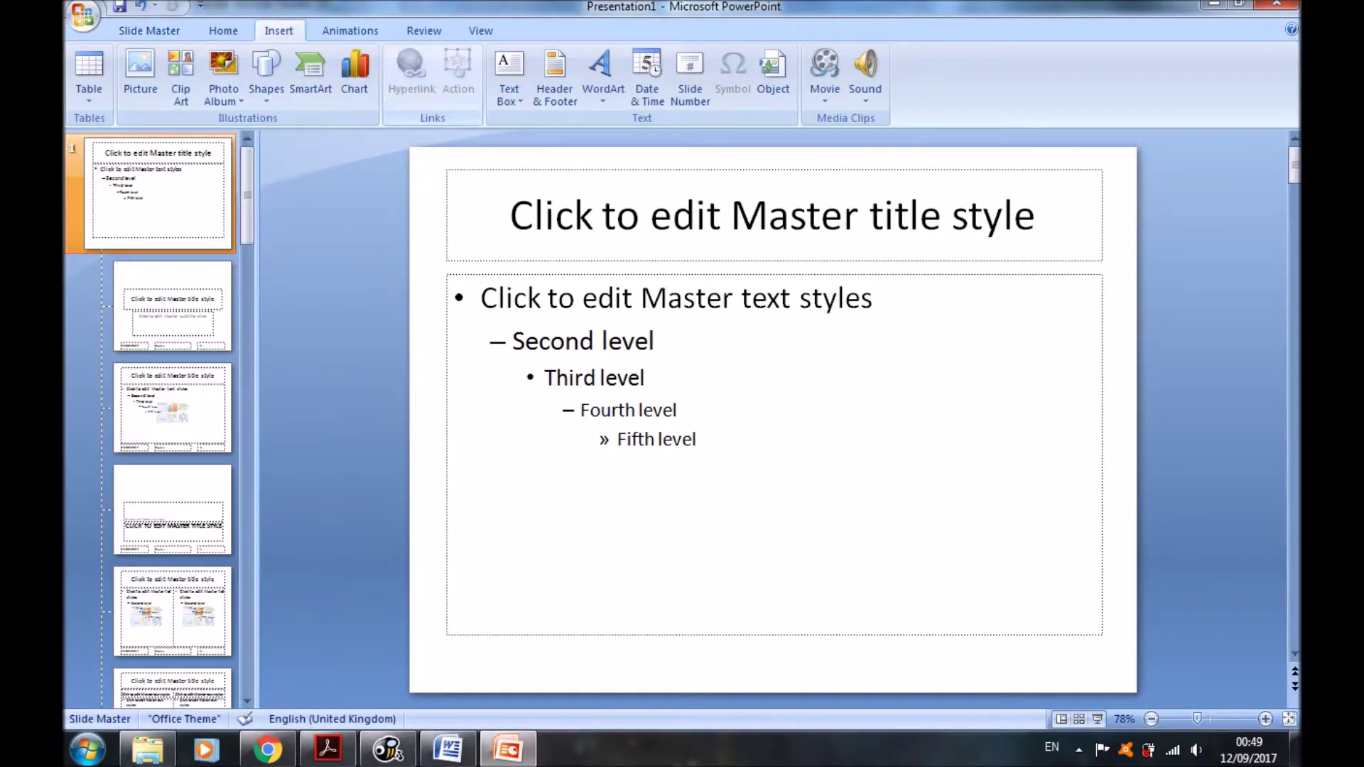
pyautogui.click(266, 71)
pyautogui.click(297, 140)
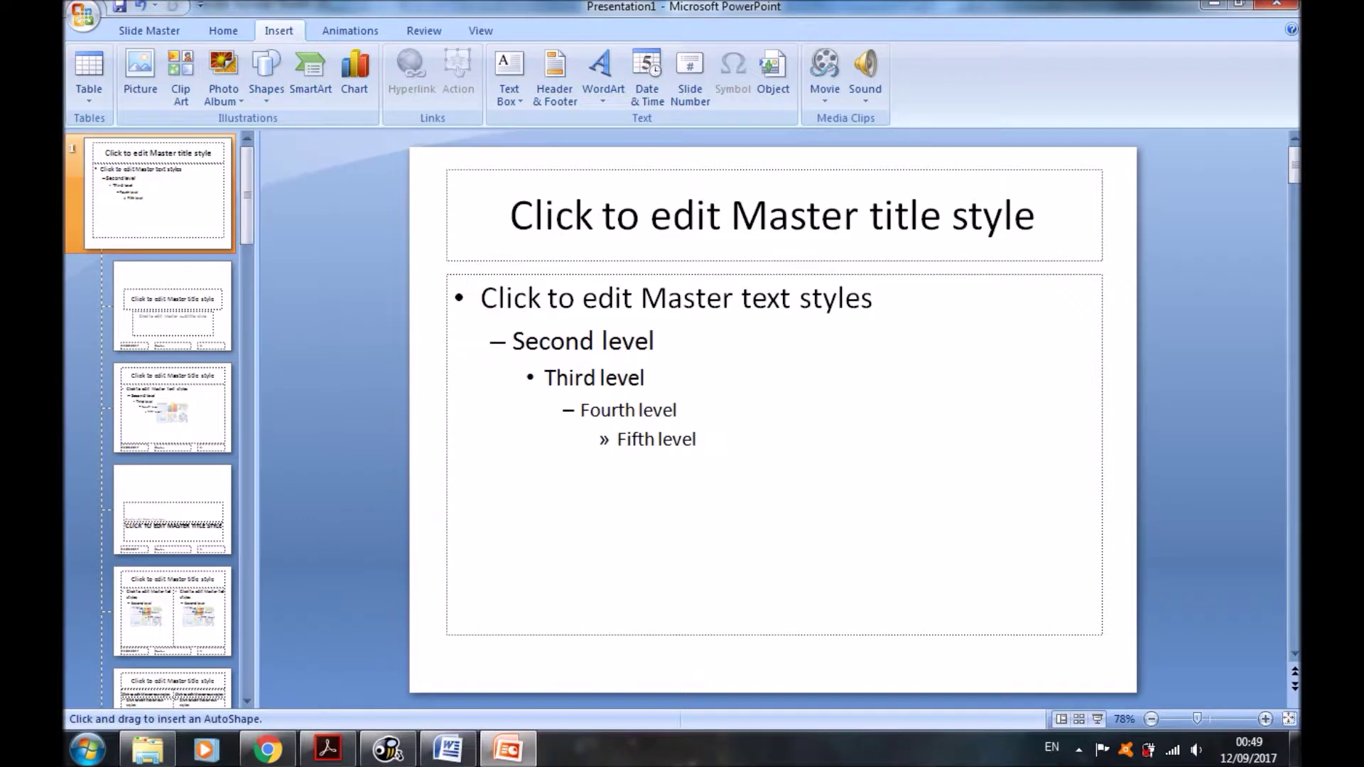
# Draw a full-width horizontal line below the master title, positioned 3 cm from the top
pyautogui.moveTo(425, 265); pyautogui.dragTo(1137, 265)
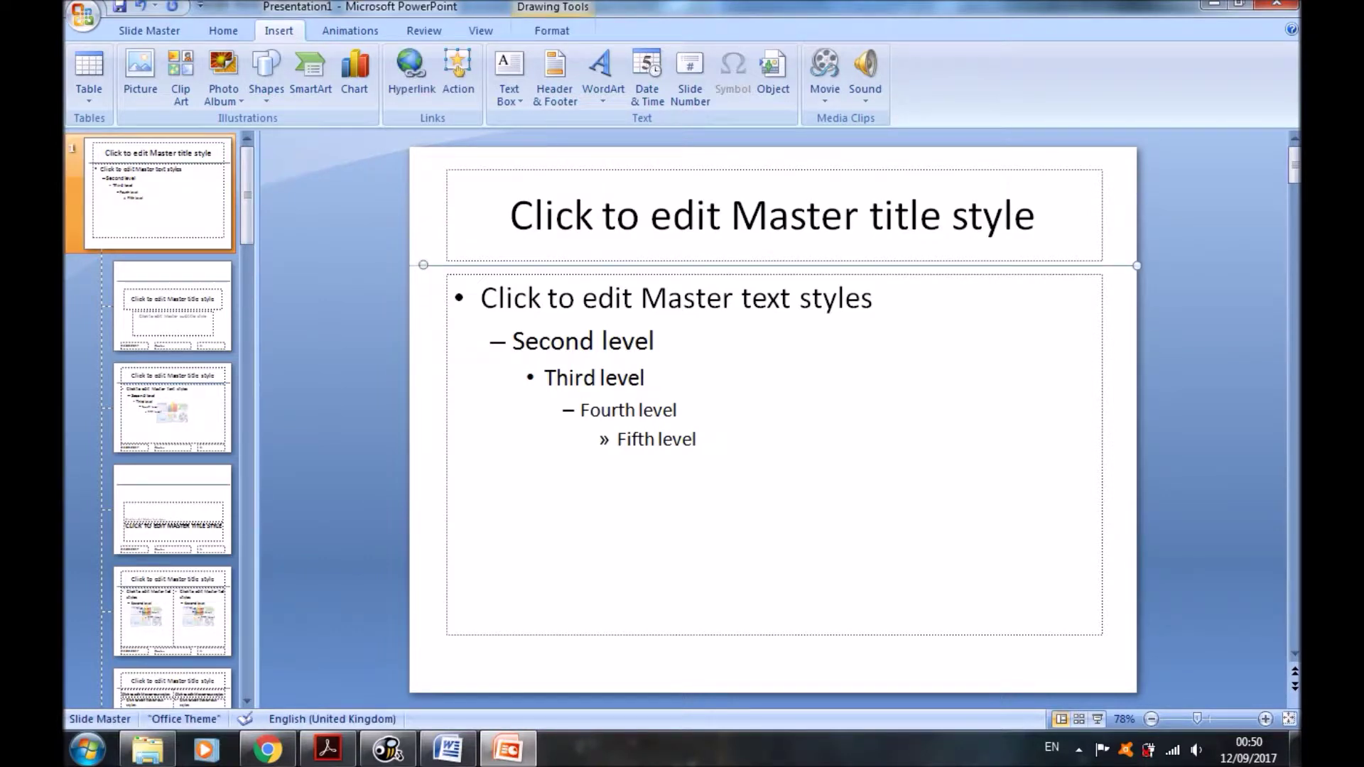
pyautogui.moveTo(423, 265); pyautogui.dragTo(410, 265)
pyautogui.rightClick(455, 265)
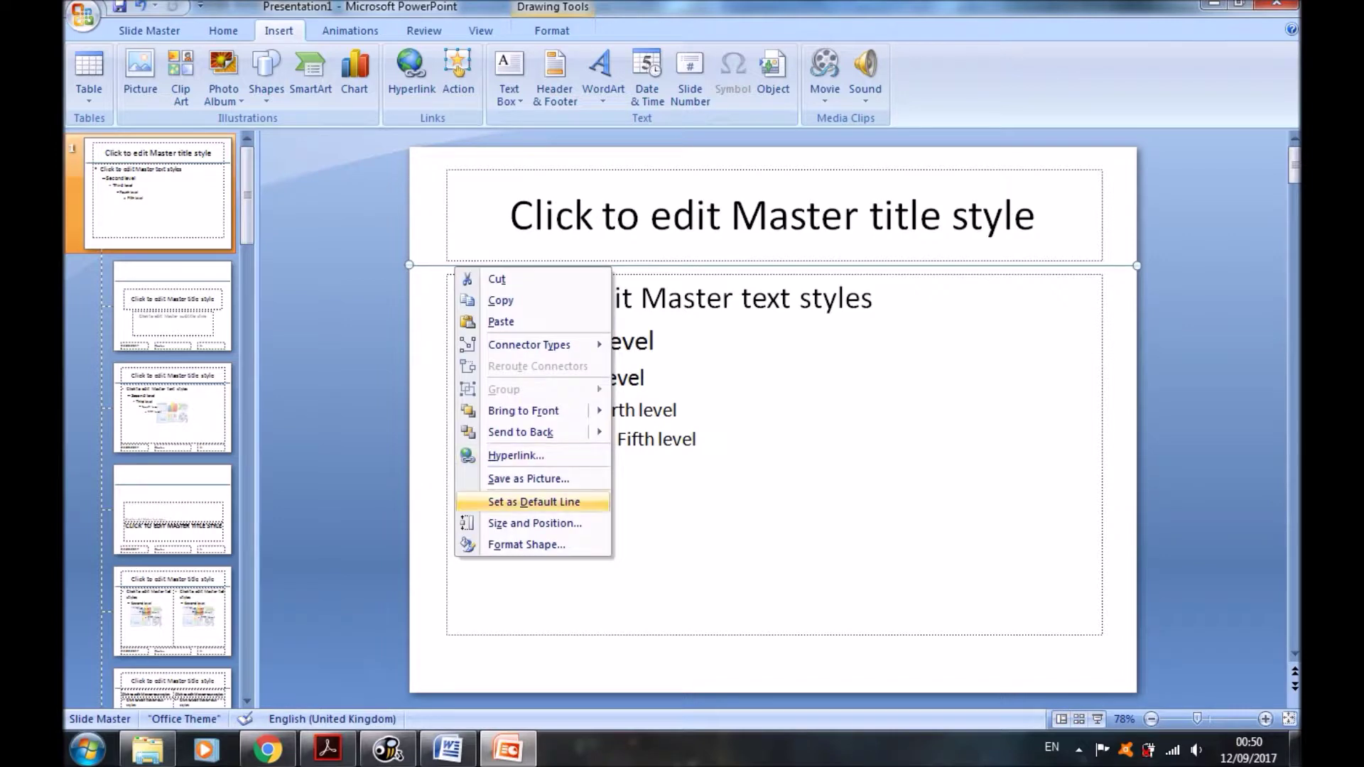
pyautogui.click(512, 524)
pyautogui.click(569, 184)
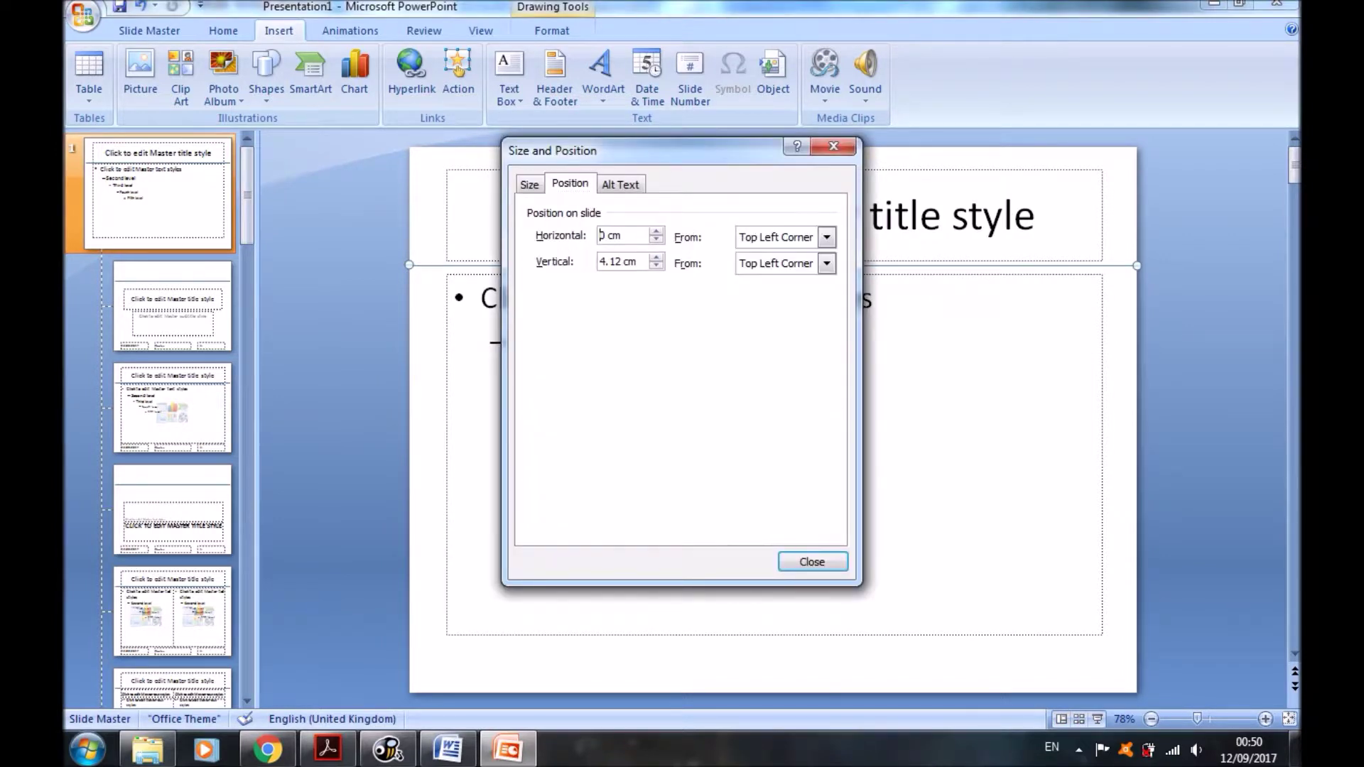
pyautogui.click(656, 266)
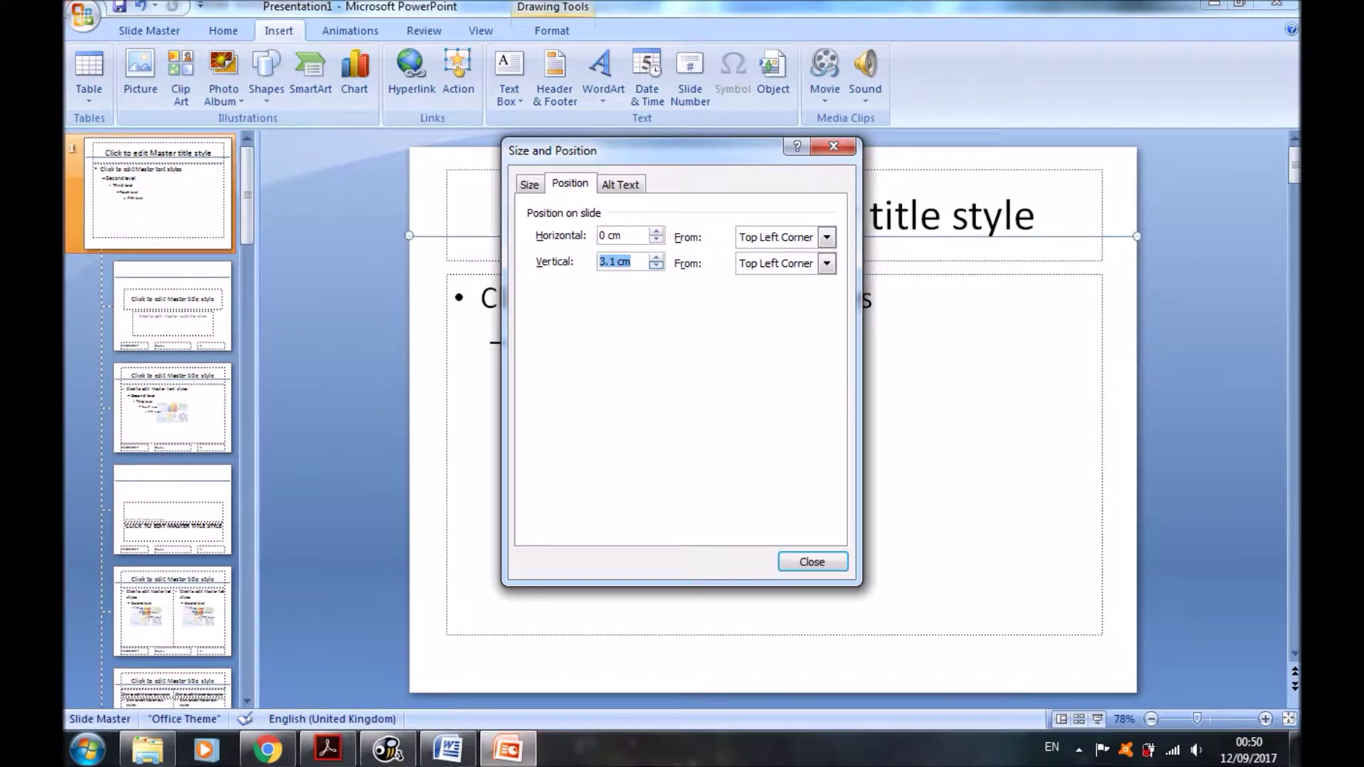
pyautogui.click(656, 264)
pyautogui.click(529, 184)
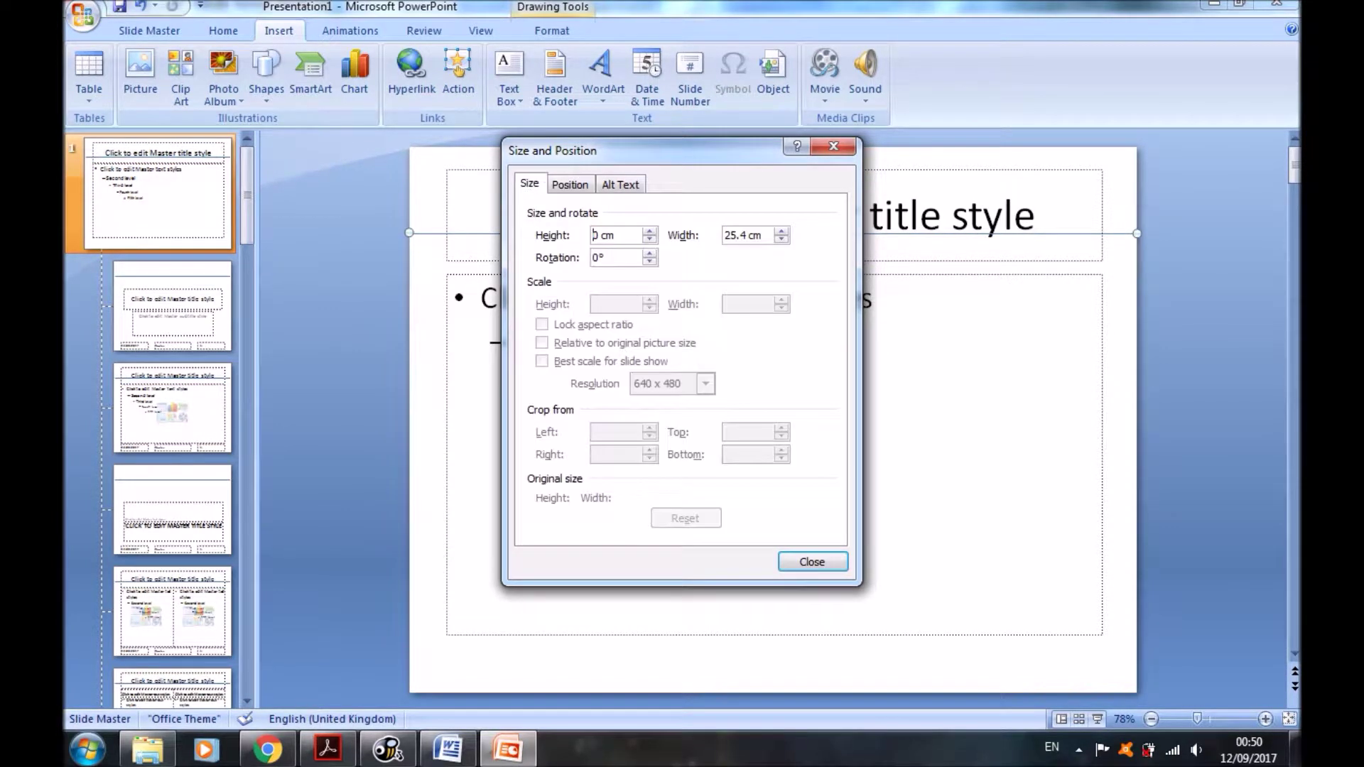
pyautogui.click(812, 562)
# Set the line's width to 3 pt in Format Shape and check it against the task
pyautogui.rightClick(714, 234)
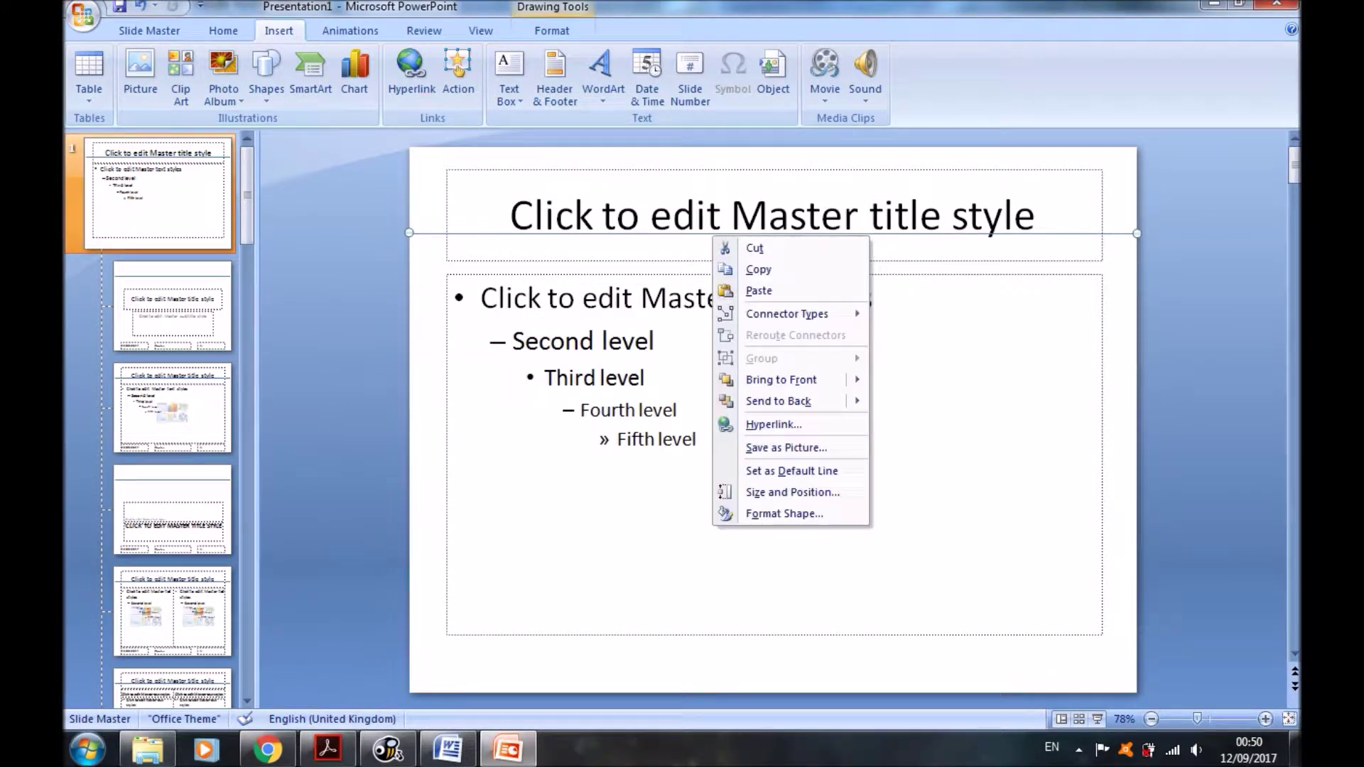
pyautogui.click(753, 512)
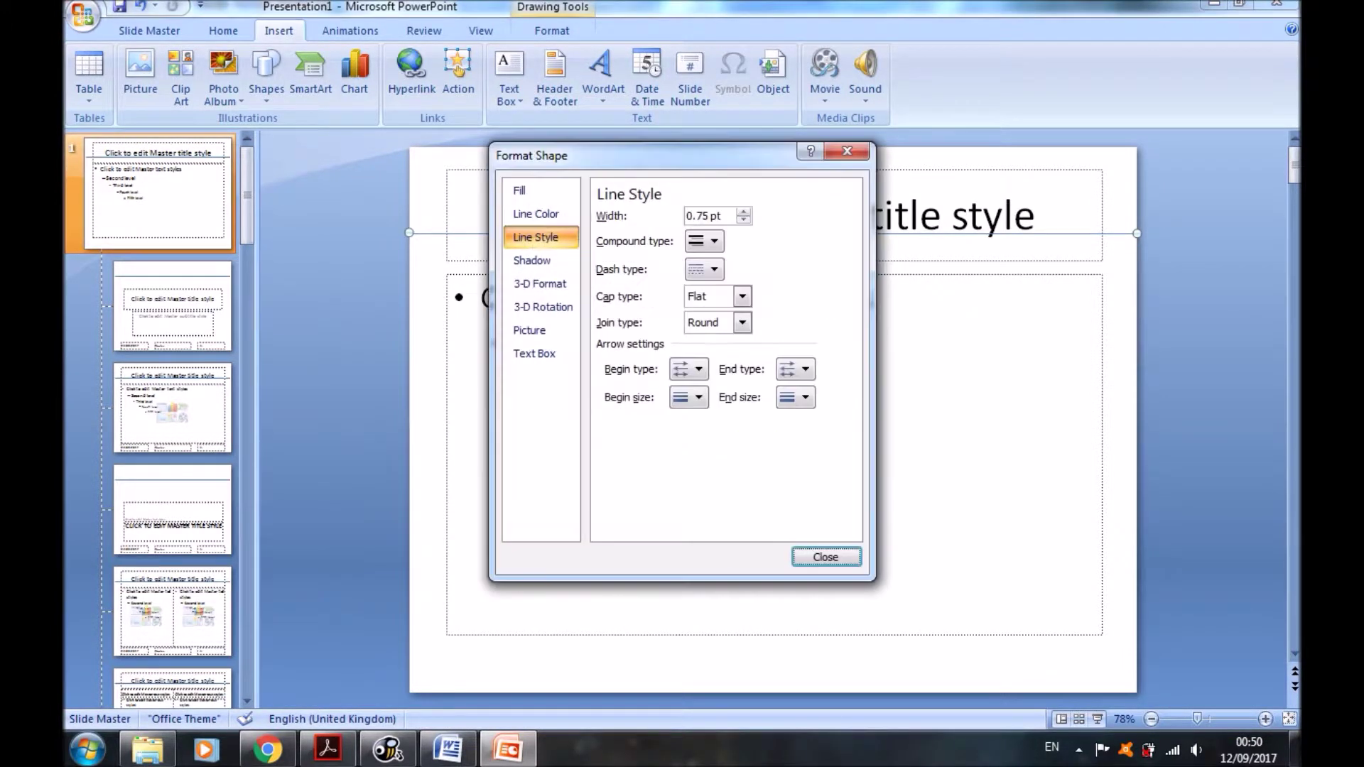
pyautogui.write('3')
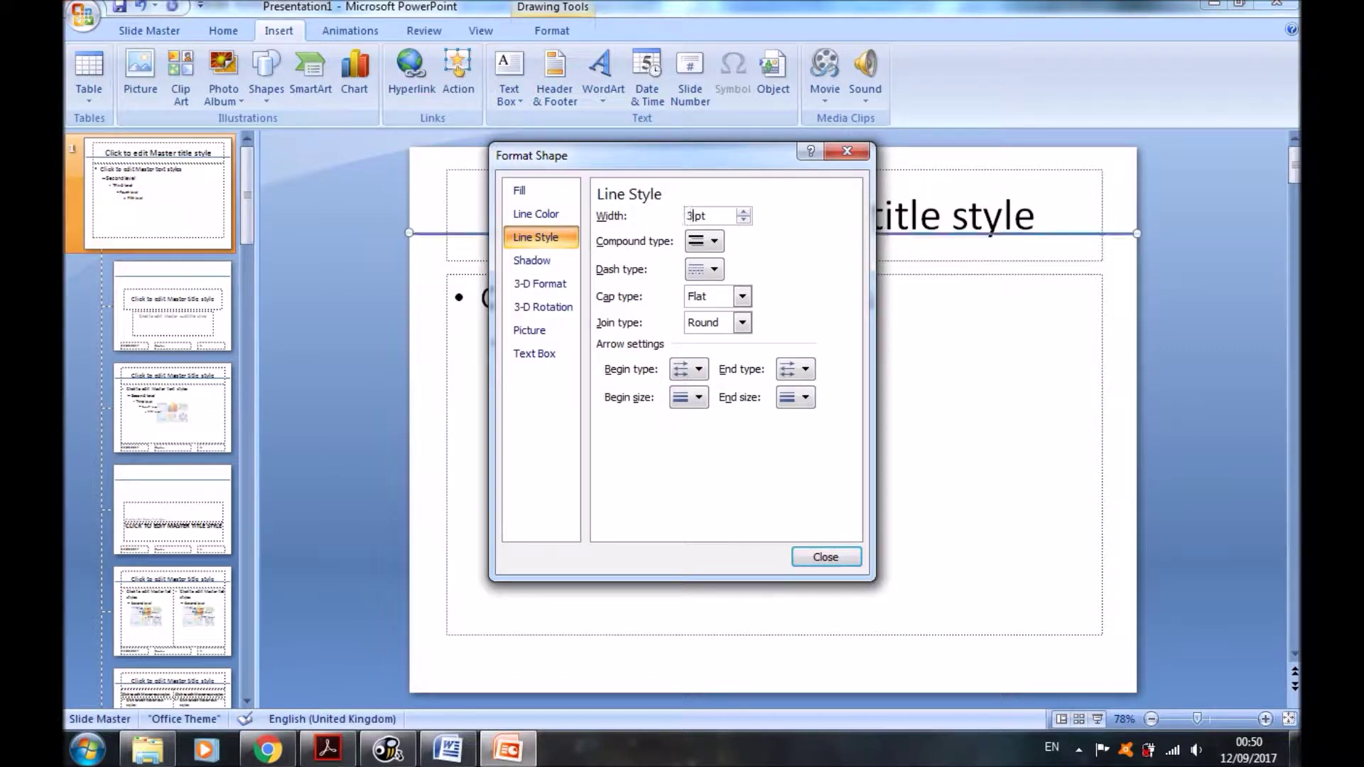
pyautogui.click(825, 556)
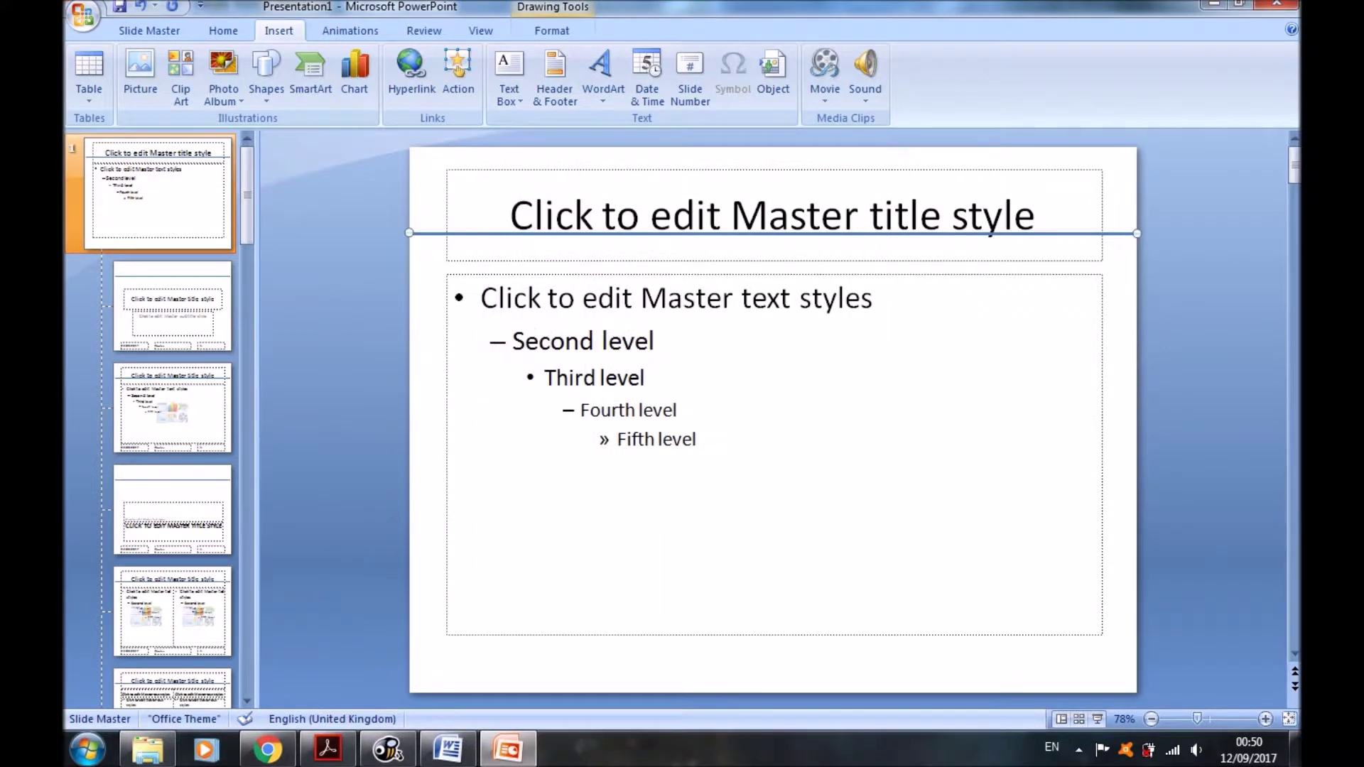
pyautogui.hotkey('alt', 'Tab')
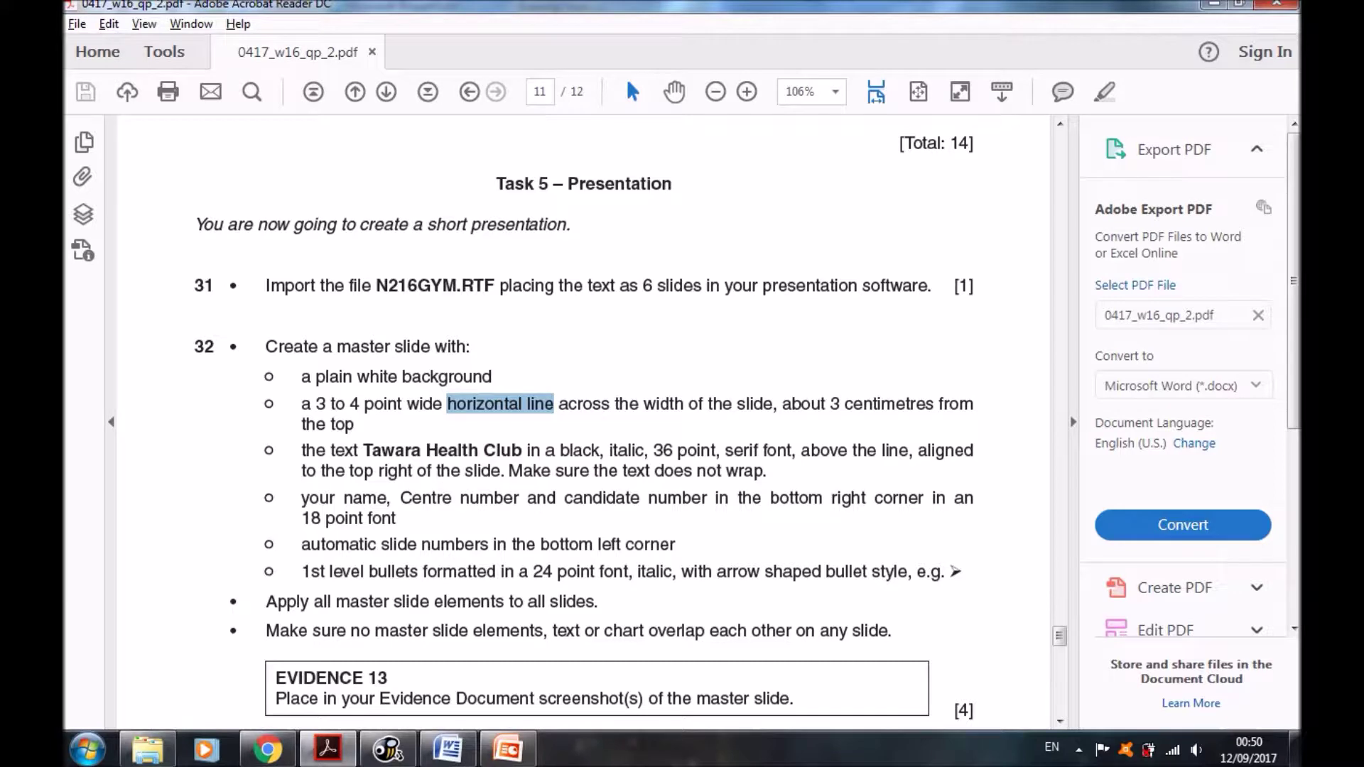
pyautogui.hotkey('alt', 'Tab')
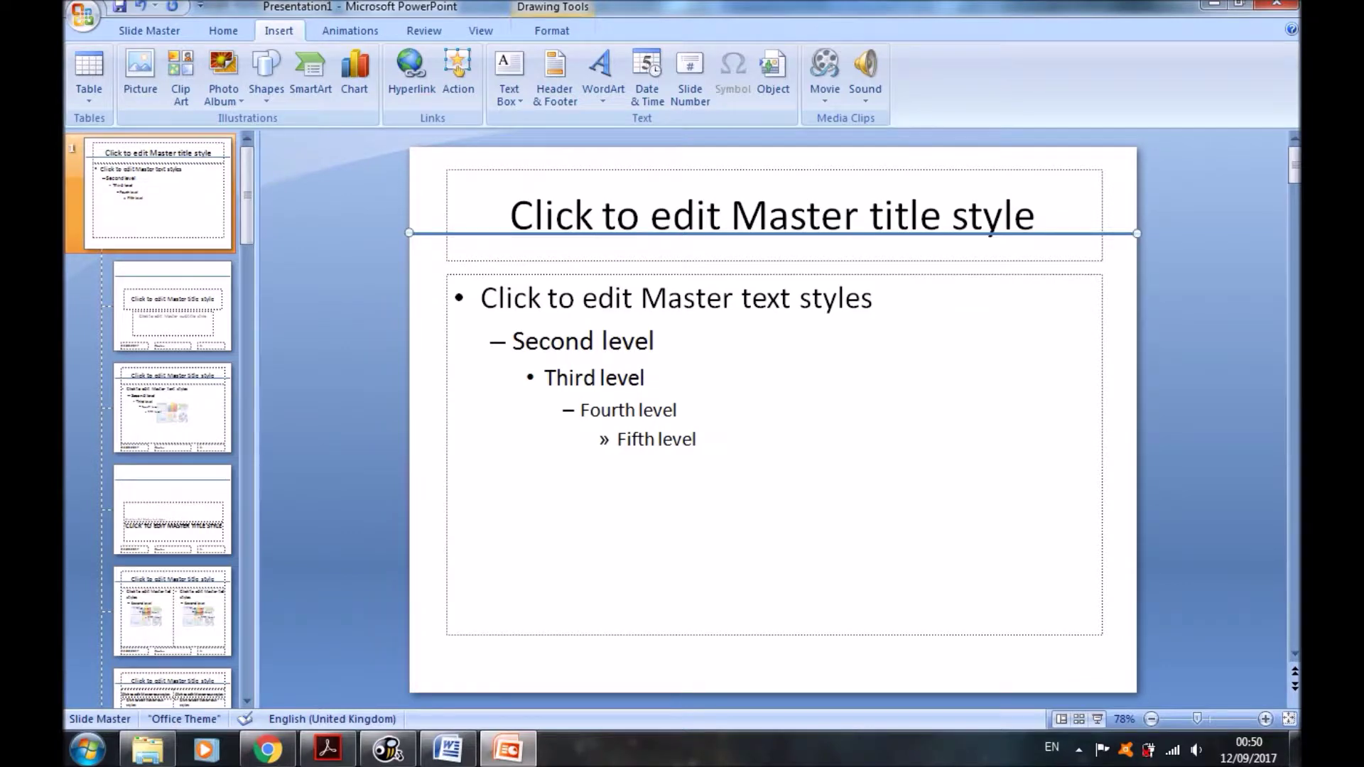
pyautogui.click(733, 298)
# Move the body placeholder down and stretch the title placeholder downward below the line
pyautogui.moveTo(733, 275); pyautogui.dragTo(733, 358)
pyautogui.click(1034, 215)
pyautogui.moveTo(774, 261); pyautogui.dragTo(773, 340)
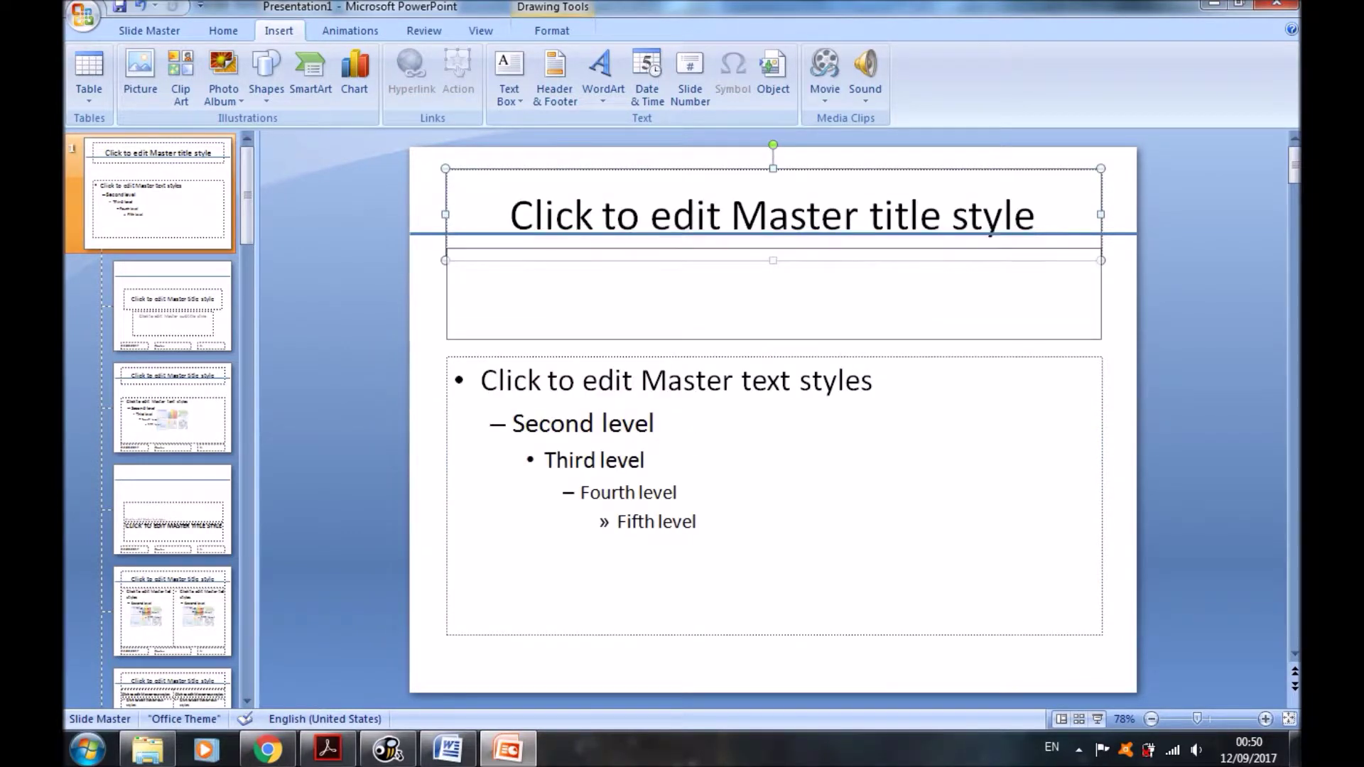
# Highlight 'Tawara Health Club' in the task instructions PDF
pyautogui.hotkey('alt', 'Tab')
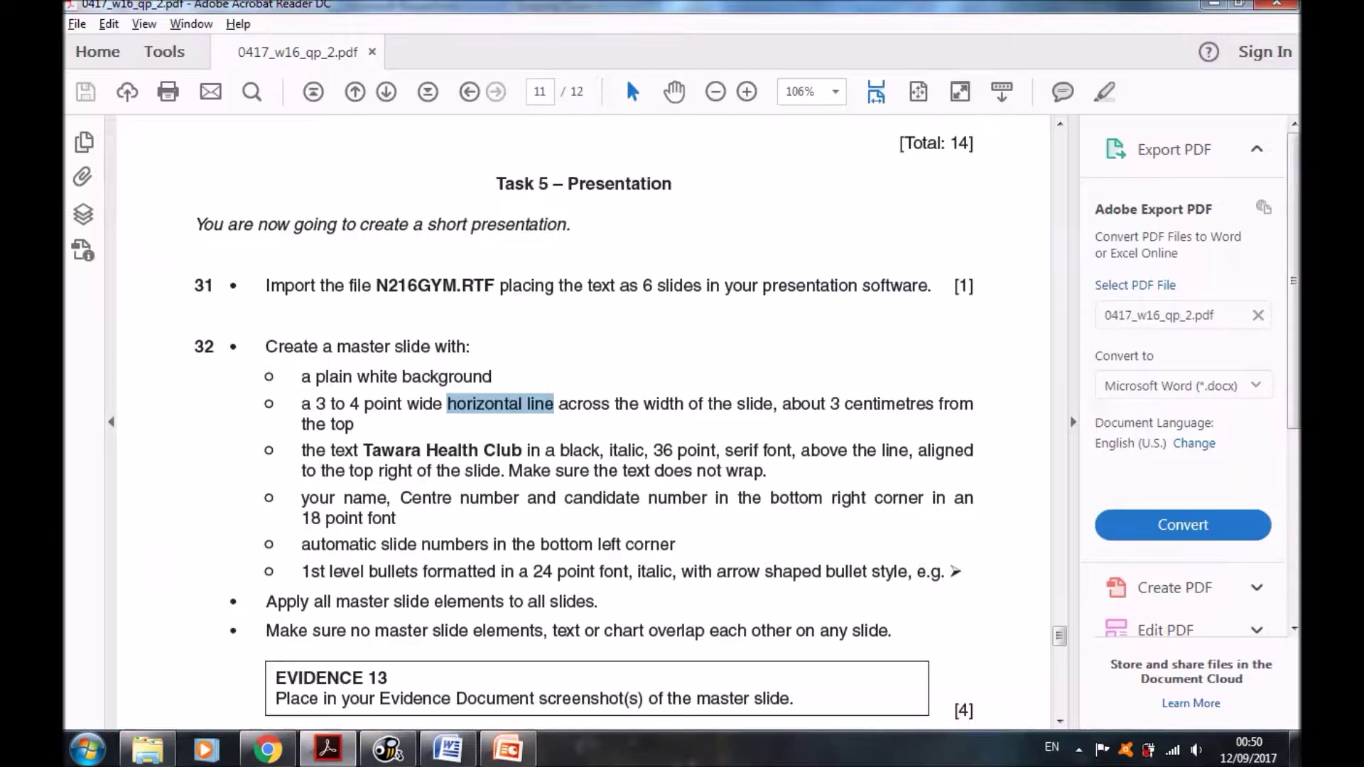
pyautogui.moveTo(362, 450); pyautogui.dragTo(523, 451)
pyautogui.hotkey('ctrl', 'c')
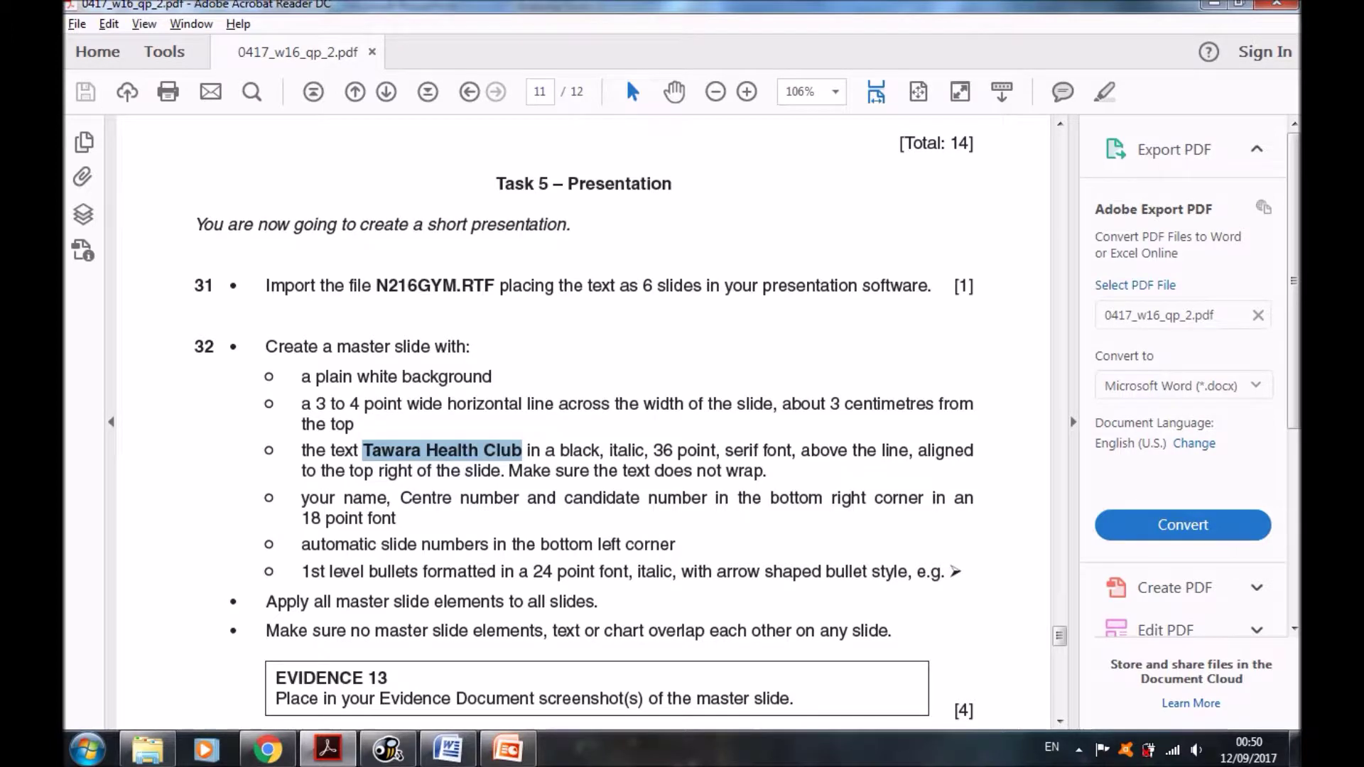
pyautogui.hotkey('alt', 'Tab')
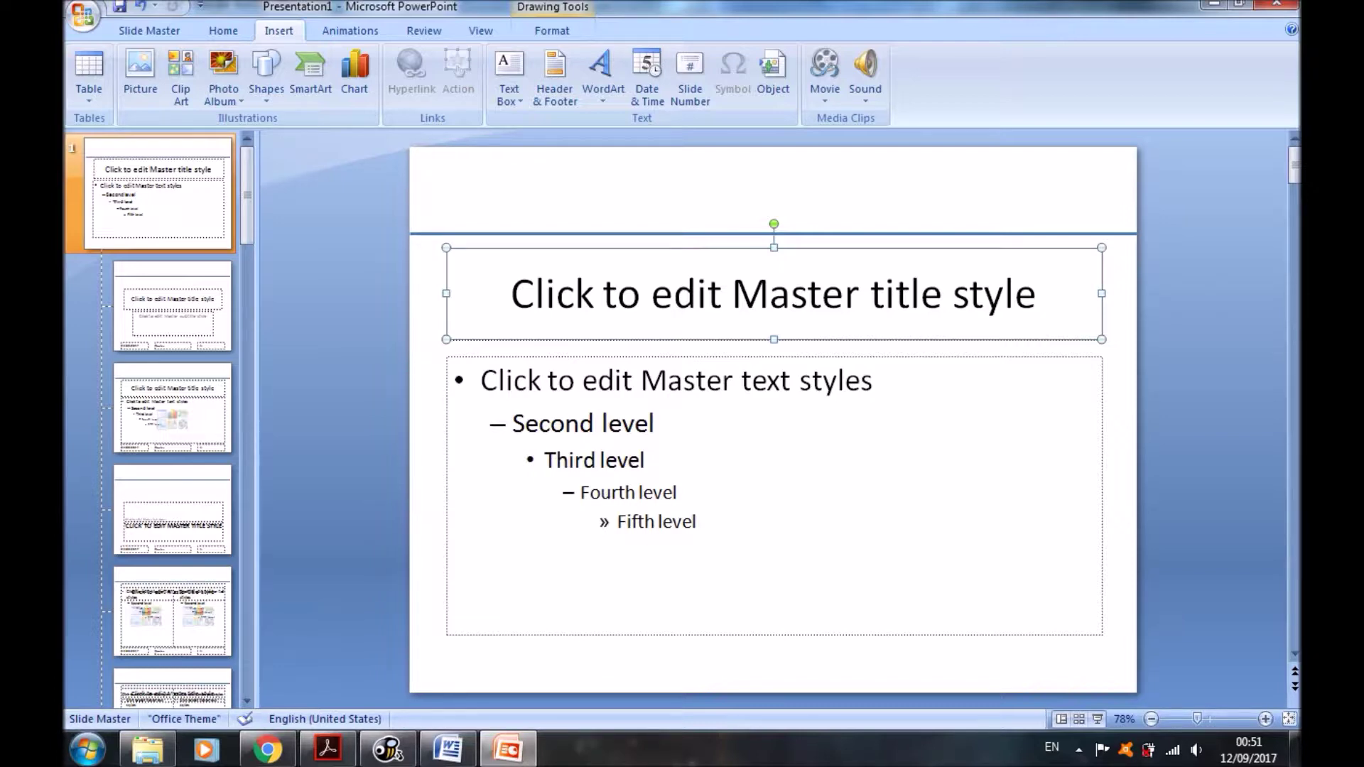
# Add a top text box with 'Tawara Health Club', right-aligned, not bold, italic
pyautogui.click(509, 71)
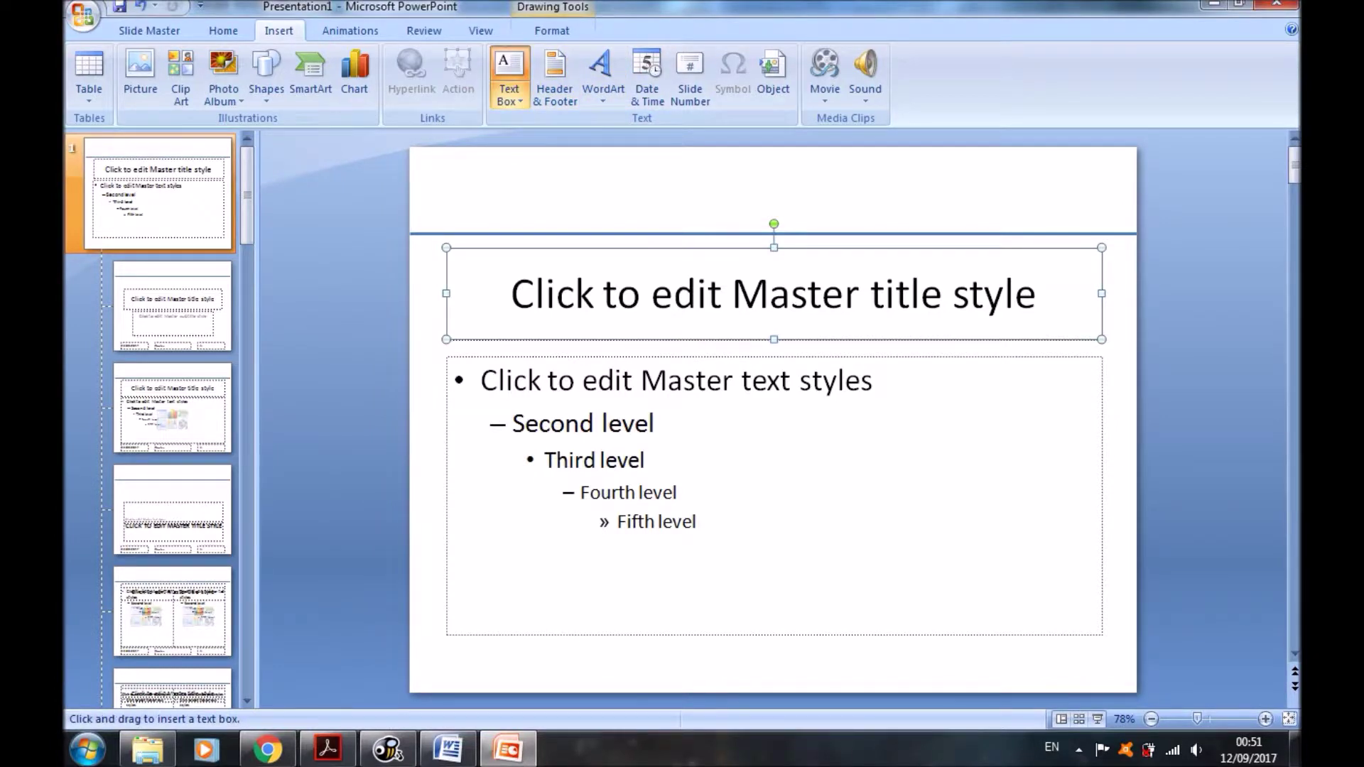
pyautogui.moveTo(532, 162); pyautogui.dragTo(1100, 192)
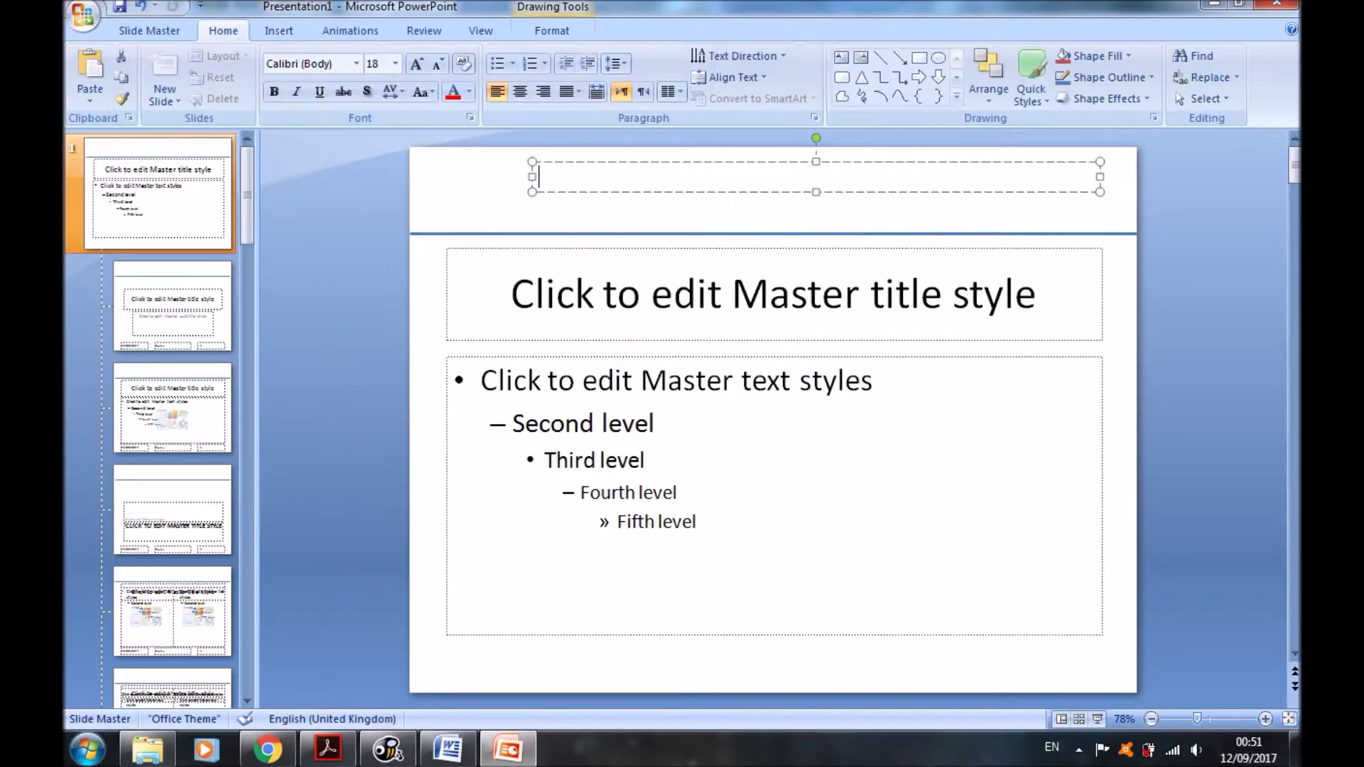
pyautogui.hotkey('ctrl', 'v')
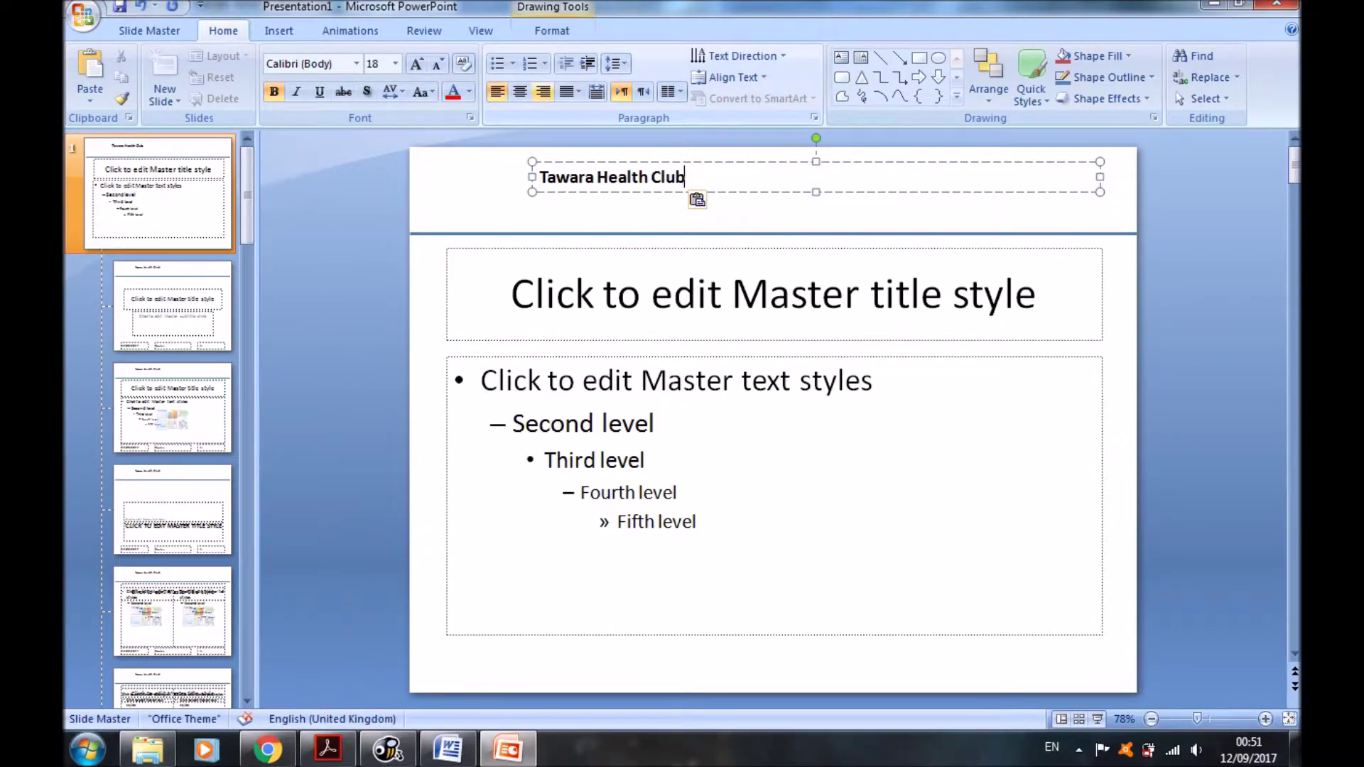
pyautogui.hotkey('ctrl', 'r')
pyautogui.hotkey('ctrl', 'l')
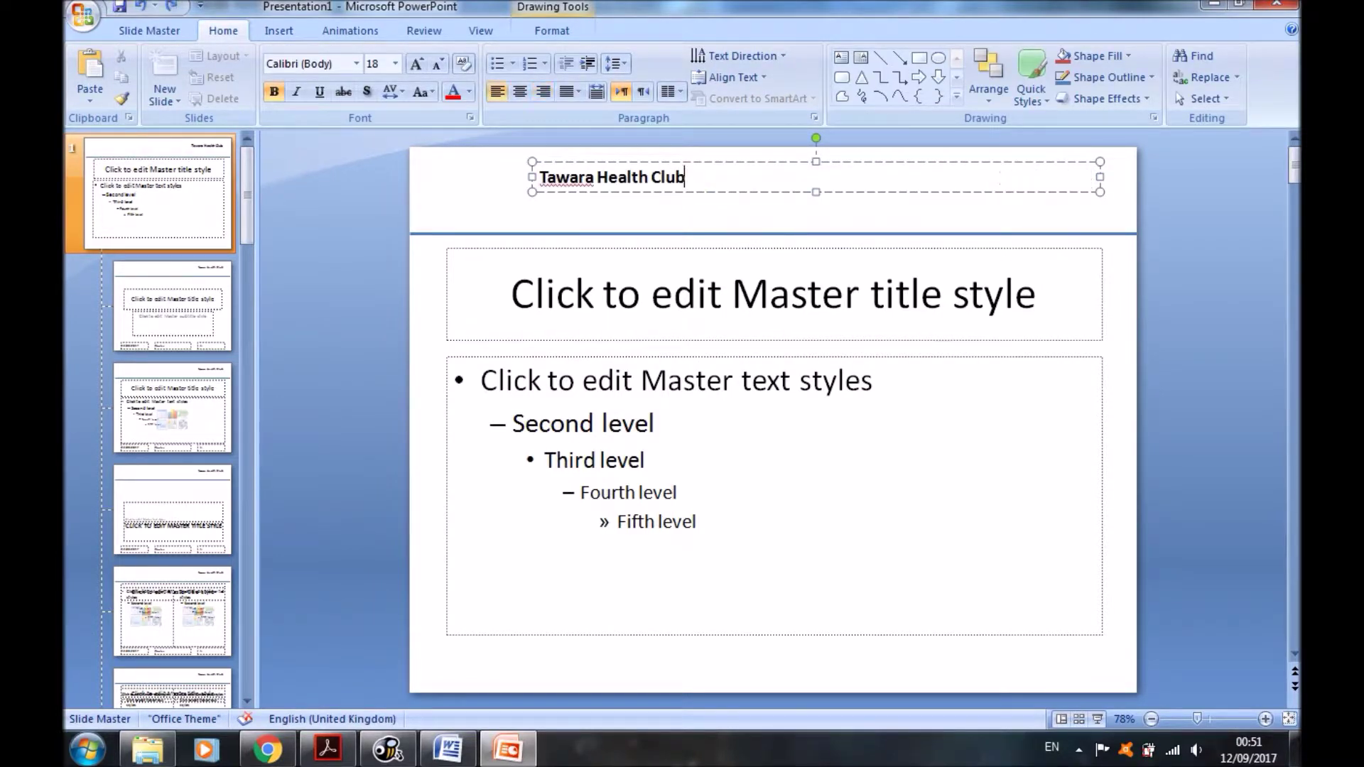
pyautogui.hotkey('ctrl', 'shift', 'Left')
pyautogui.hotkey('ctrl', 'shift', 'Left')
pyautogui.hotkey('ctrl', 'shift', 'Left')
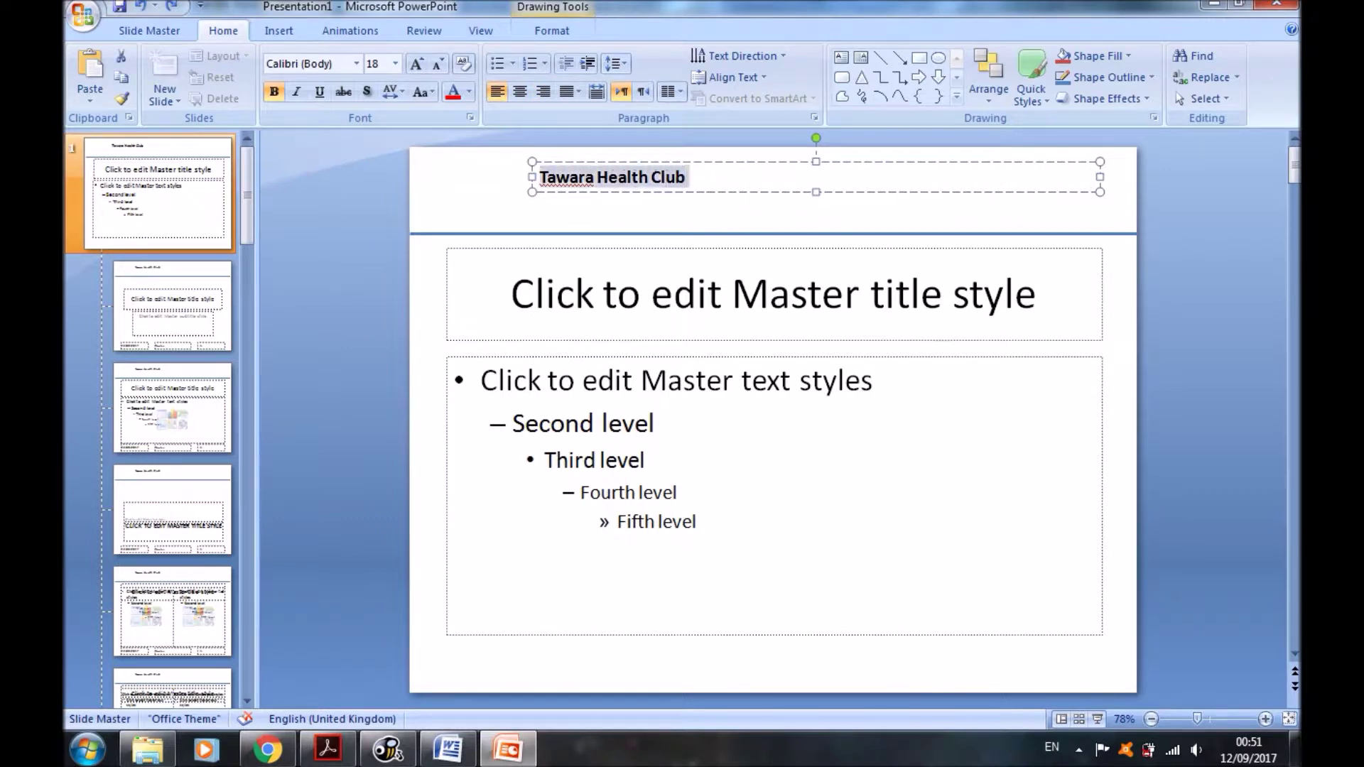
pyautogui.hotkey('ctrl', 'r')
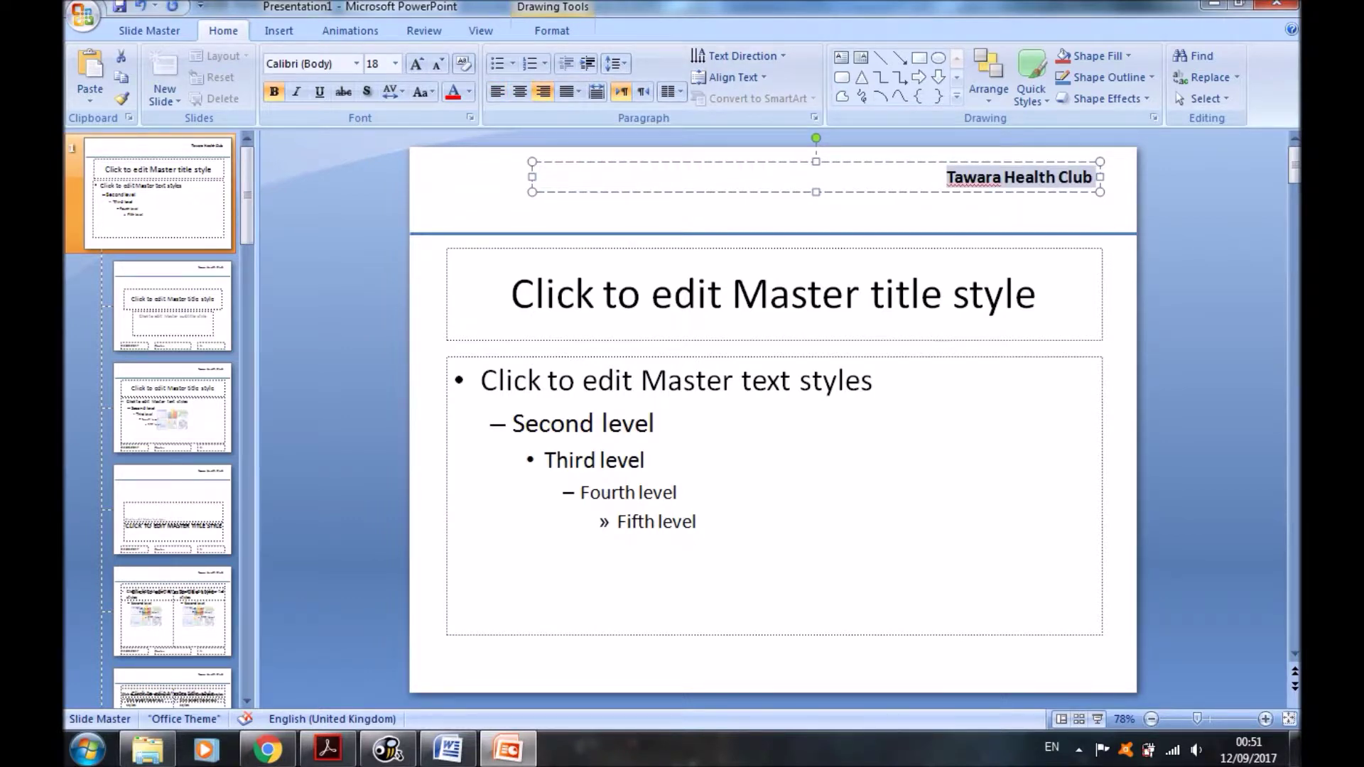
pyautogui.hotkey('ctrl', 'b')
pyautogui.hotkey('ctrl', 'i')
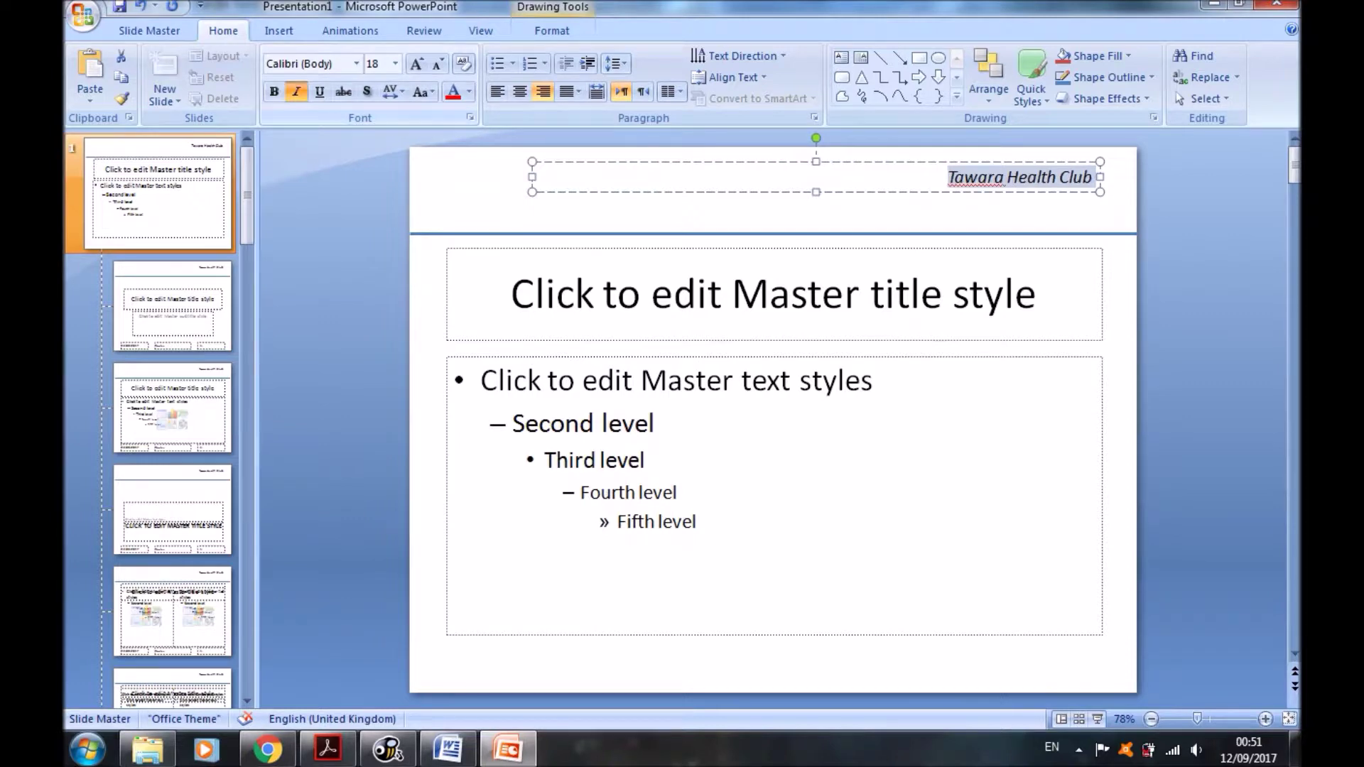
pyautogui.hotkey('alt', 'Tab')
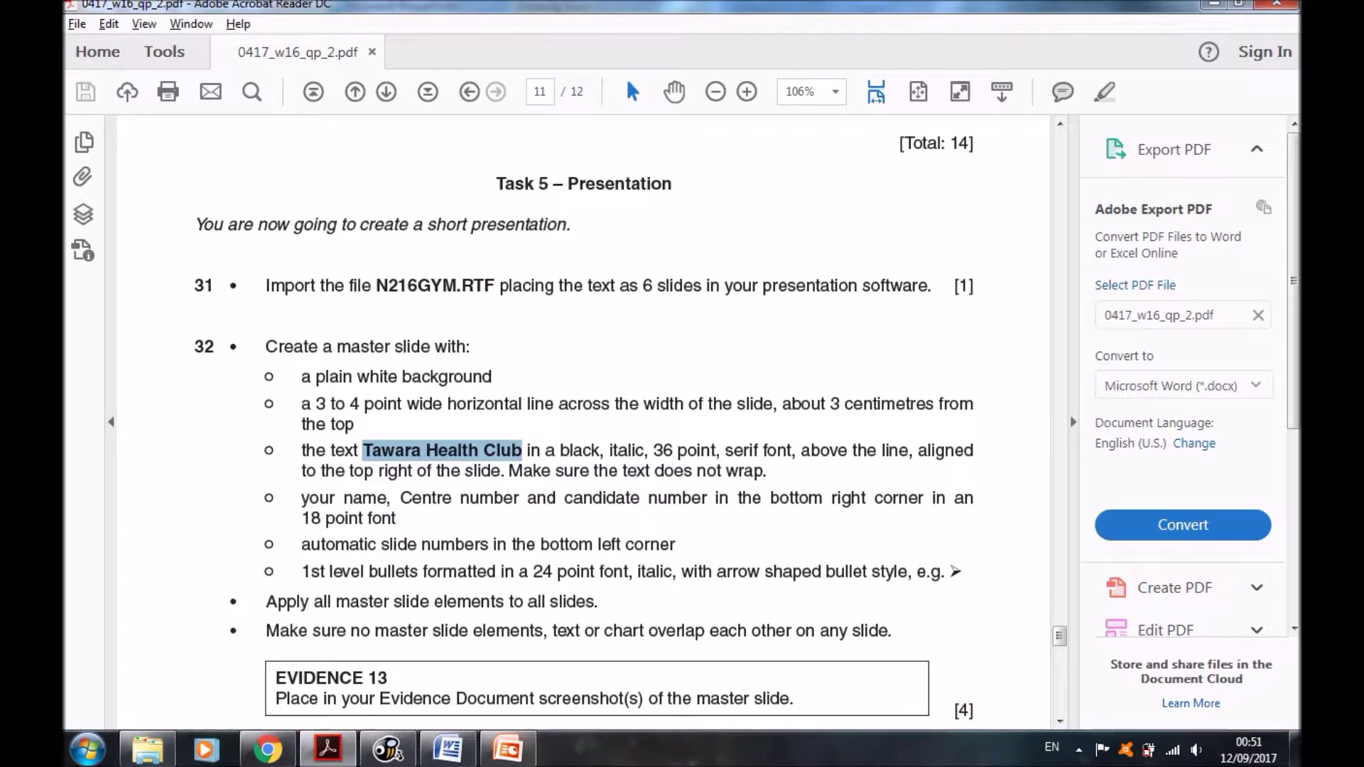
pyautogui.hotkey('alt', 'Tab')
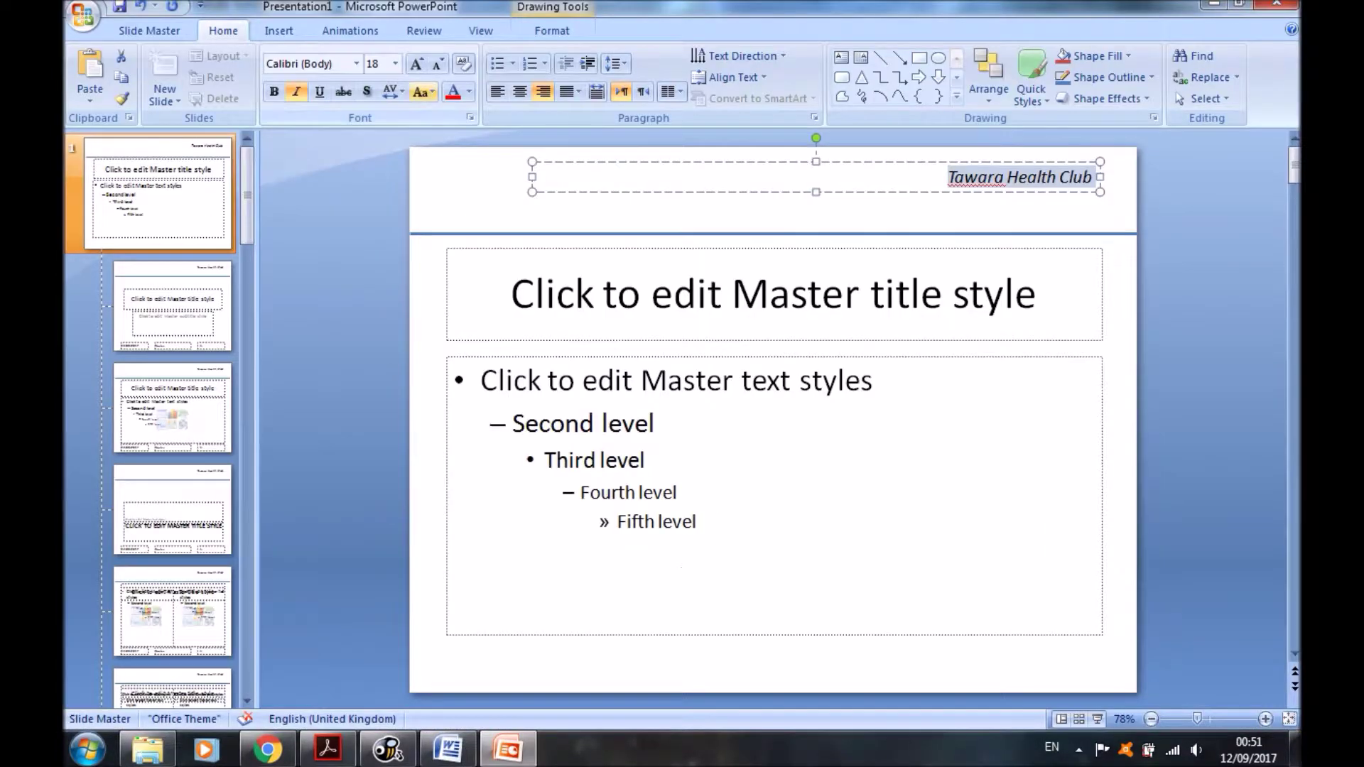
# Set the header text to 36 pt Times New Roman
pyautogui.click(469, 91)
pyautogui.click(469, 92)
pyautogui.click(395, 64)
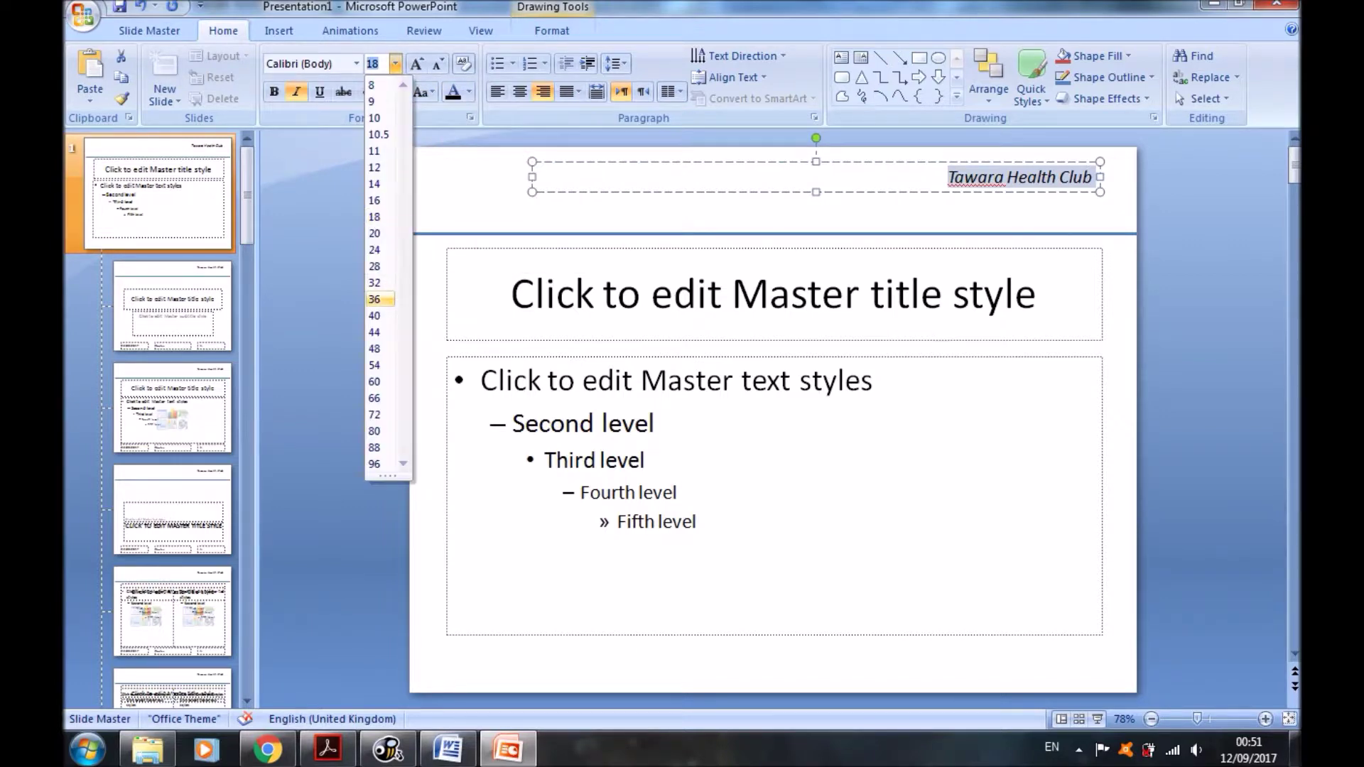
pyautogui.click(377, 299)
pyautogui.hotkey('alt', 'Tab')
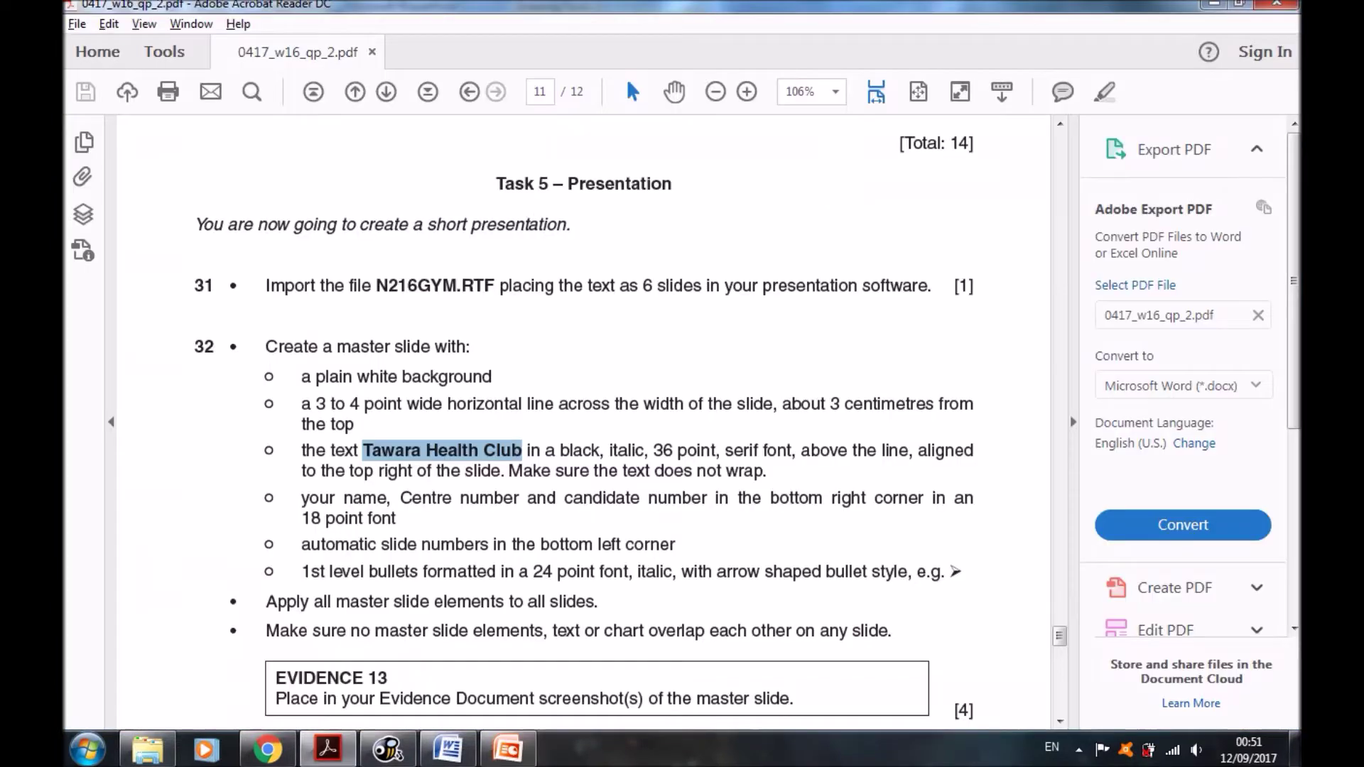
pyautogui.hotkey('alt', 'Tab')
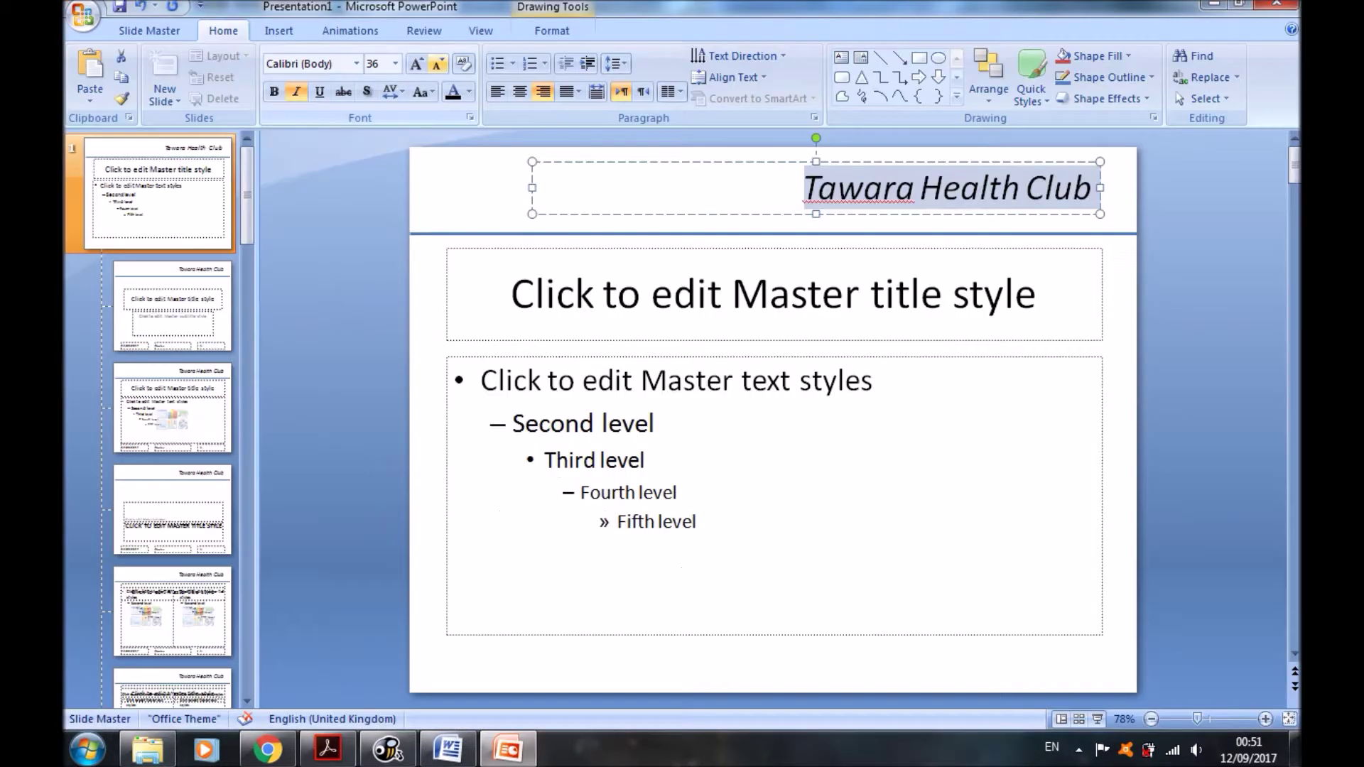
pyautogui.click(356, 63)
pyautogui.write('Times New Roma')
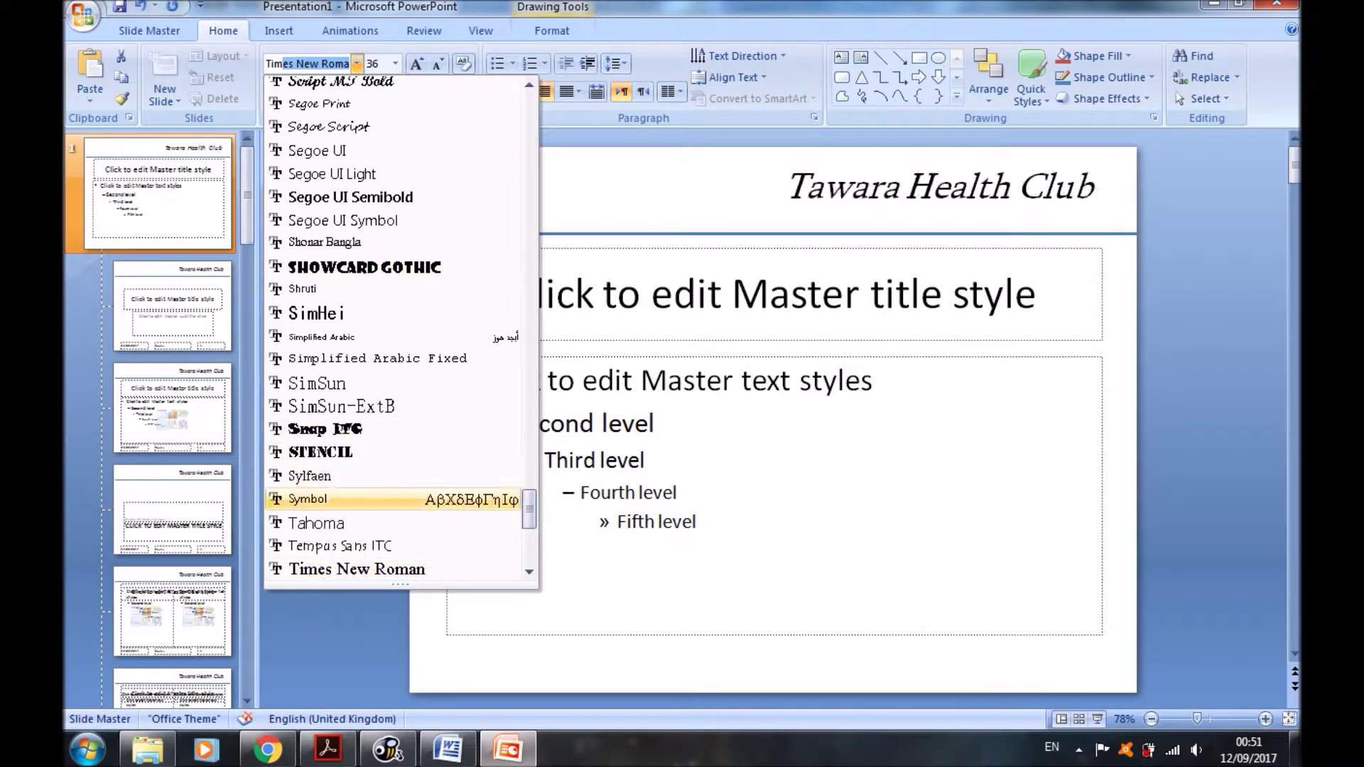
pyautogui.press('Return')
pyautogui.hotkey('alt', 'Tab')
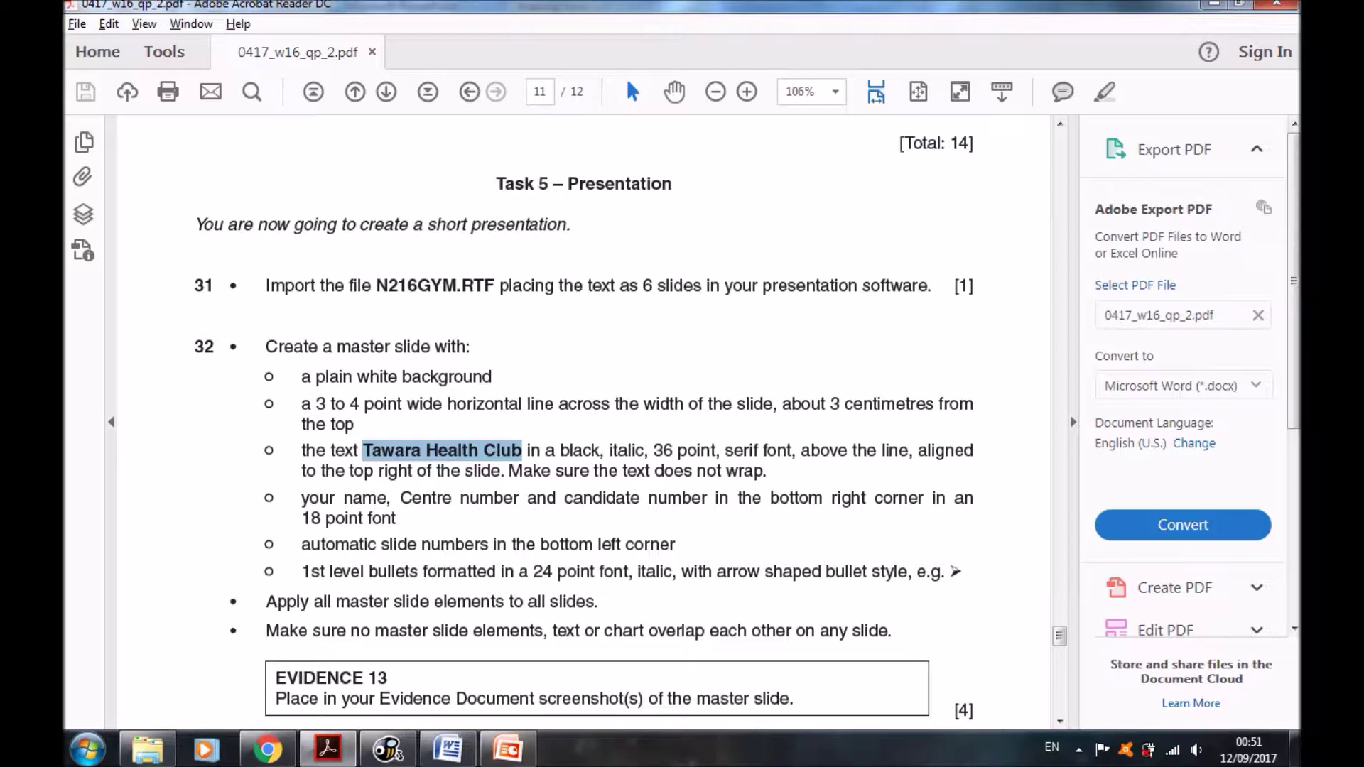
pyautogui.hotkey('alt', 'Tab')
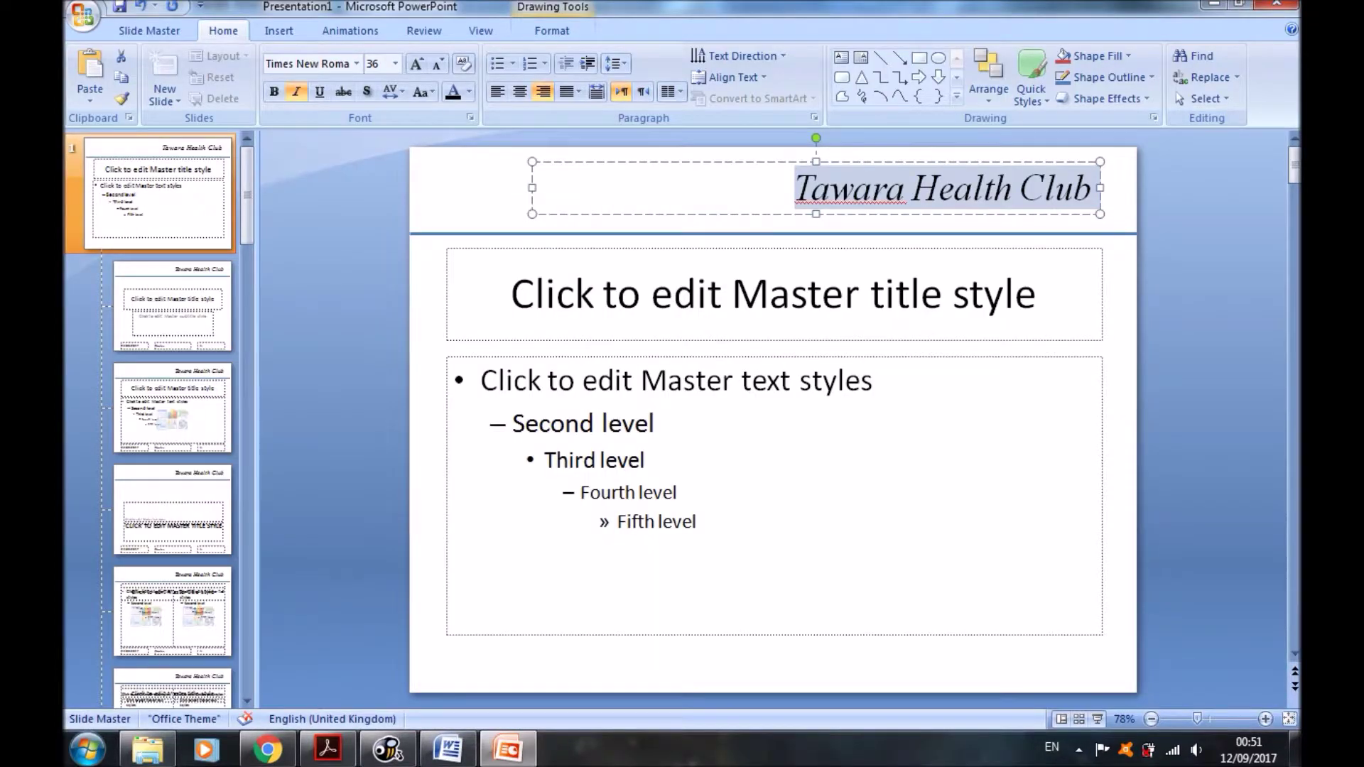
# Nudge the header box slightly right, select the body placeholder and read the next requirement
pyautogui.moveTo(710, 162); pyautogui.dragTo(717, 162)
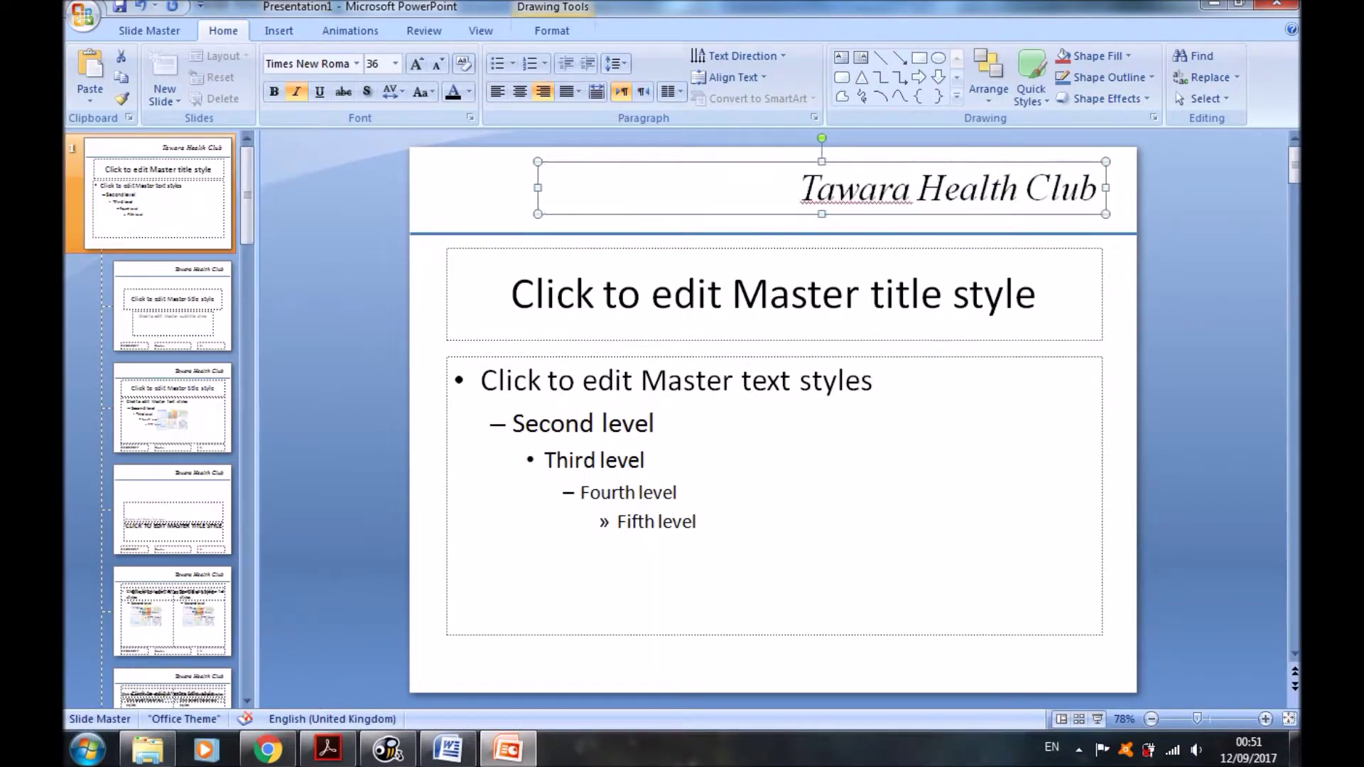
pyautogui.click(773, 357)
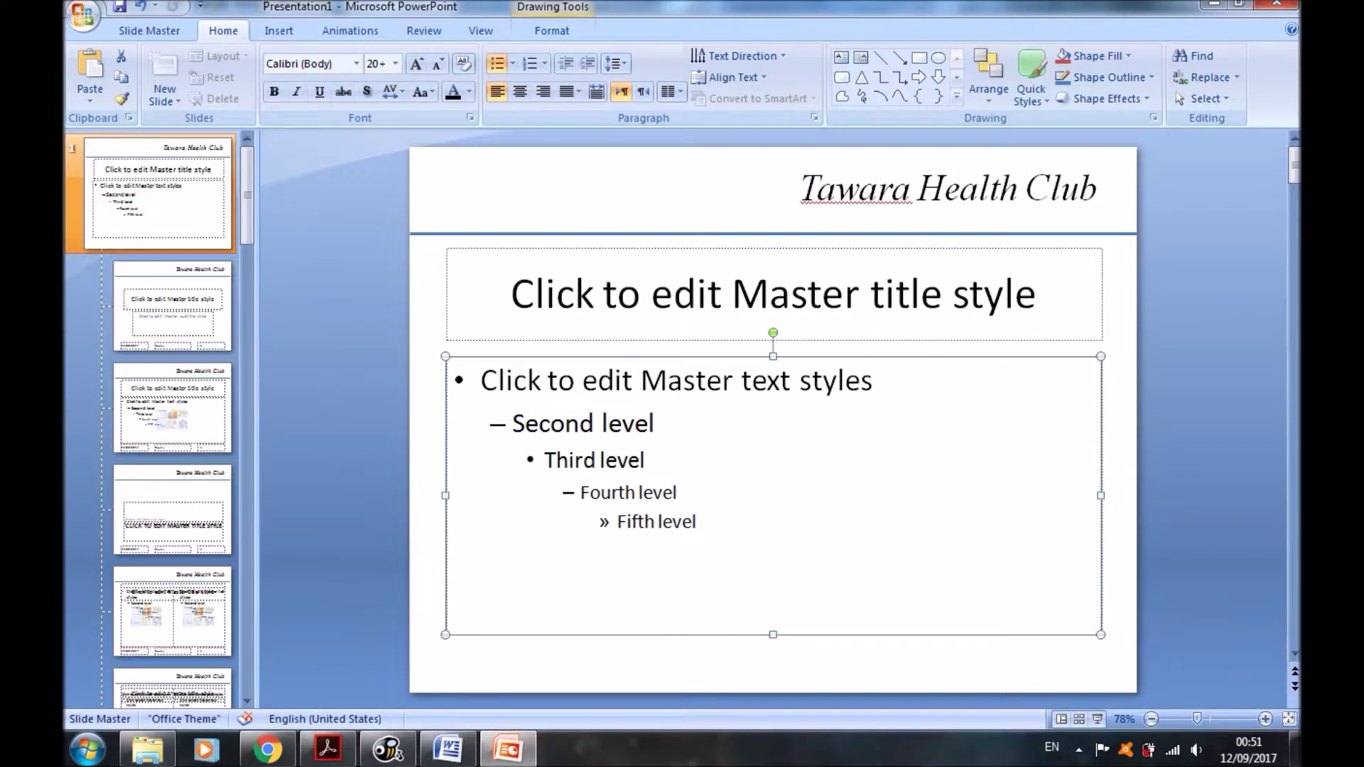
pyautogui.hotkey('alt', 'Tab')
pyautogui.scroll(-1, 583, 426)
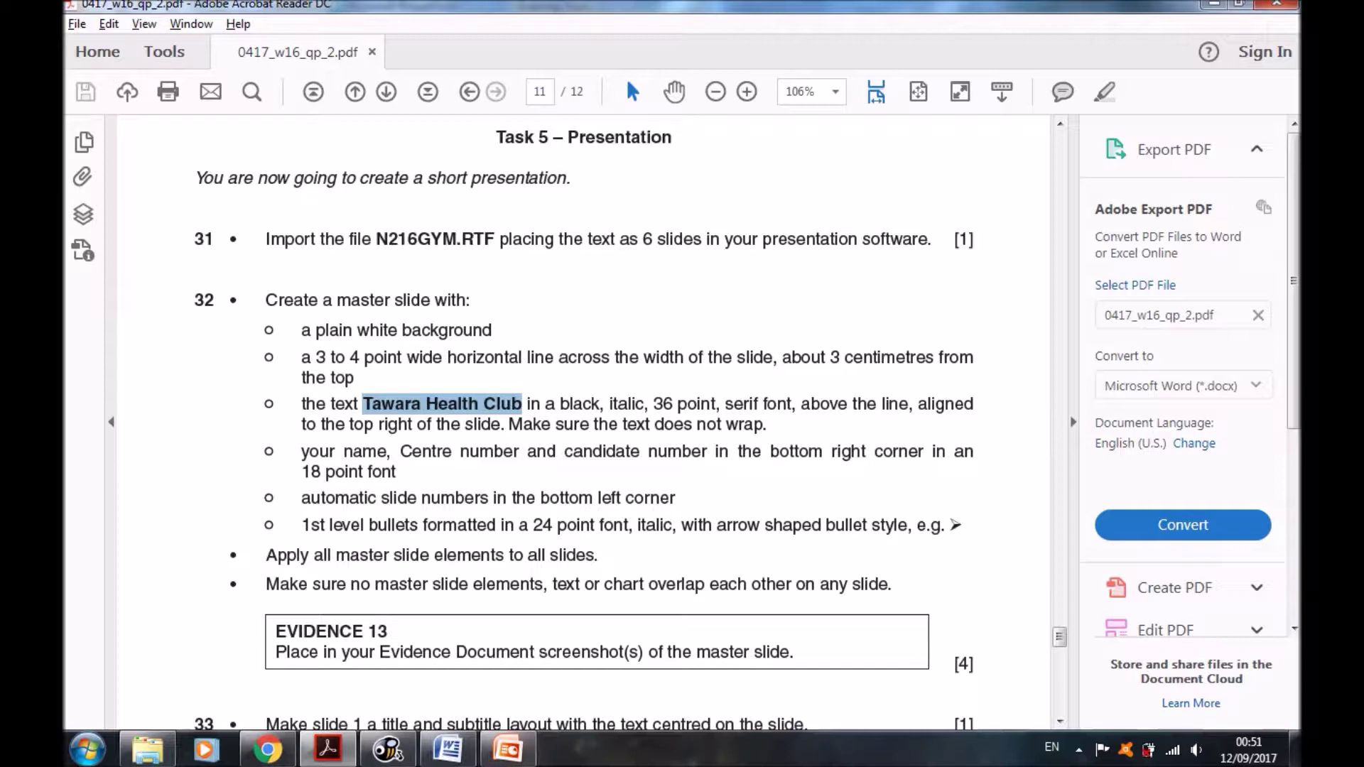
pyautogui.hotkey('alt', 'Tab')
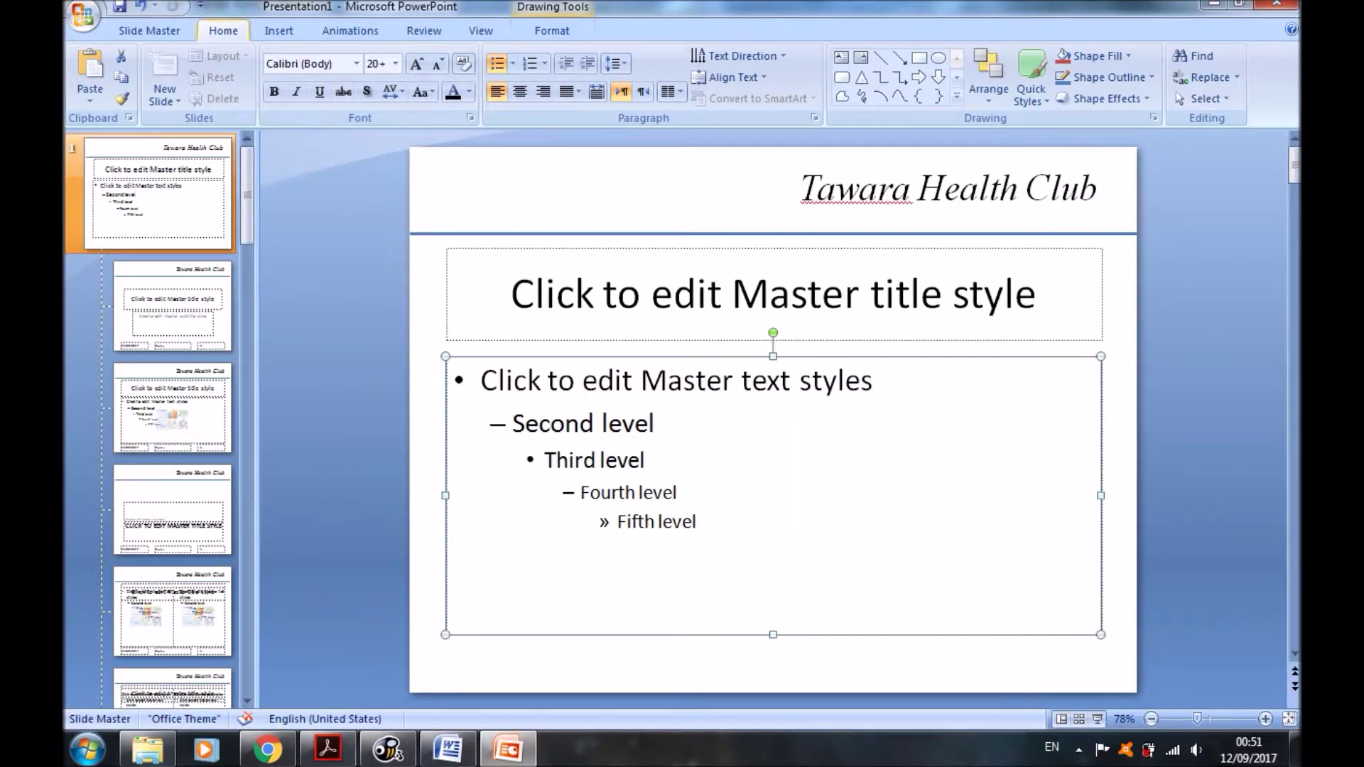
pyautogui.click(279, 30)
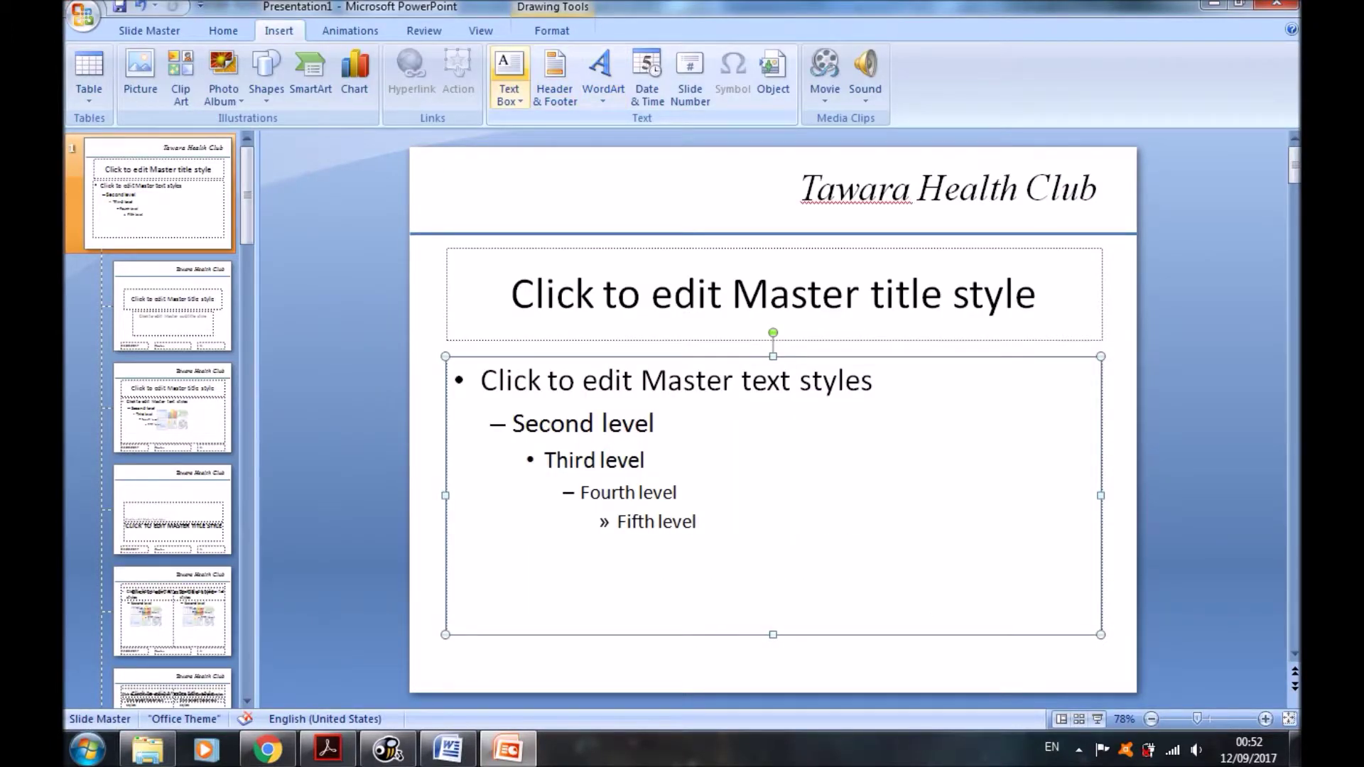
# Draw a small text box in the master's bottom-right corner holding placeholder text 'alsjlafjkl'
pyautogui.click(508, 68)
pyautogui.moveTo(1014, 655); pyautogui.dragTo(1123, 678)
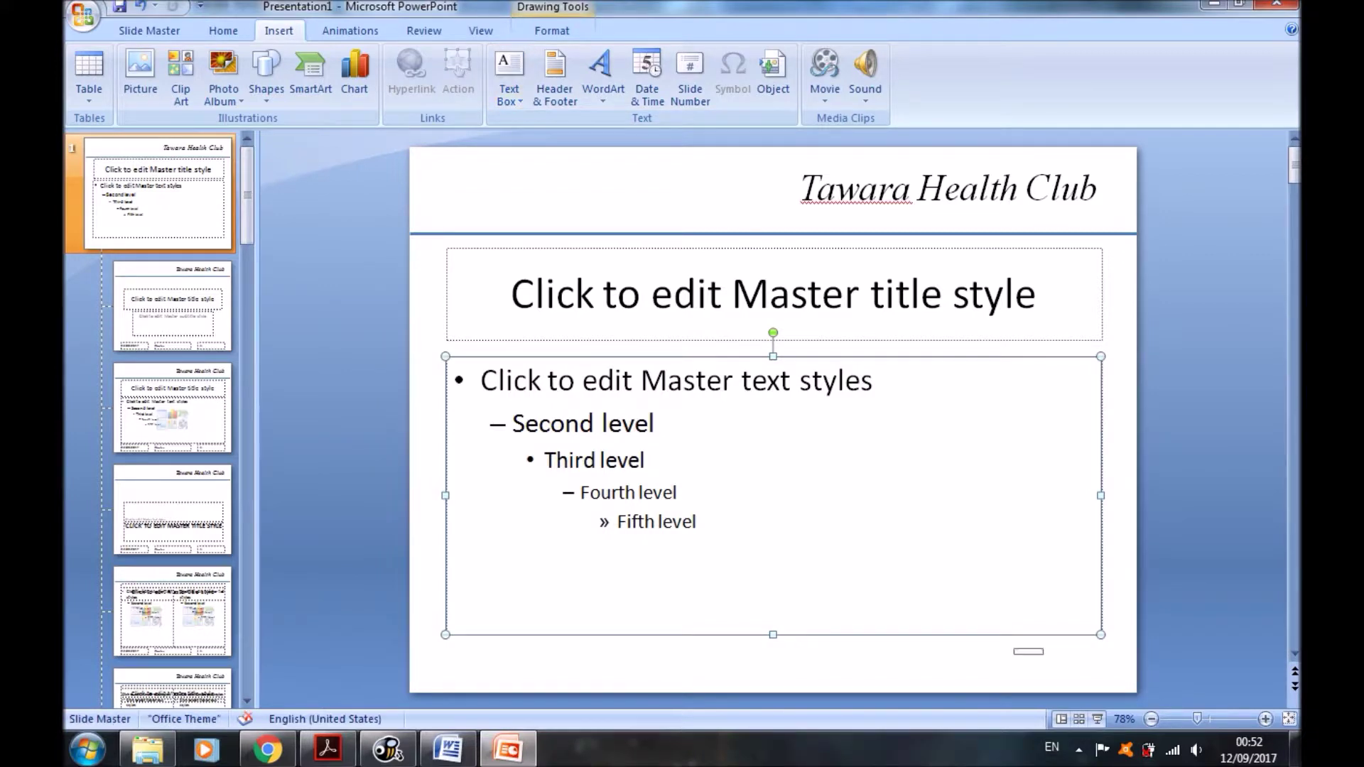
pyautogui.write('alsjlafjkl')
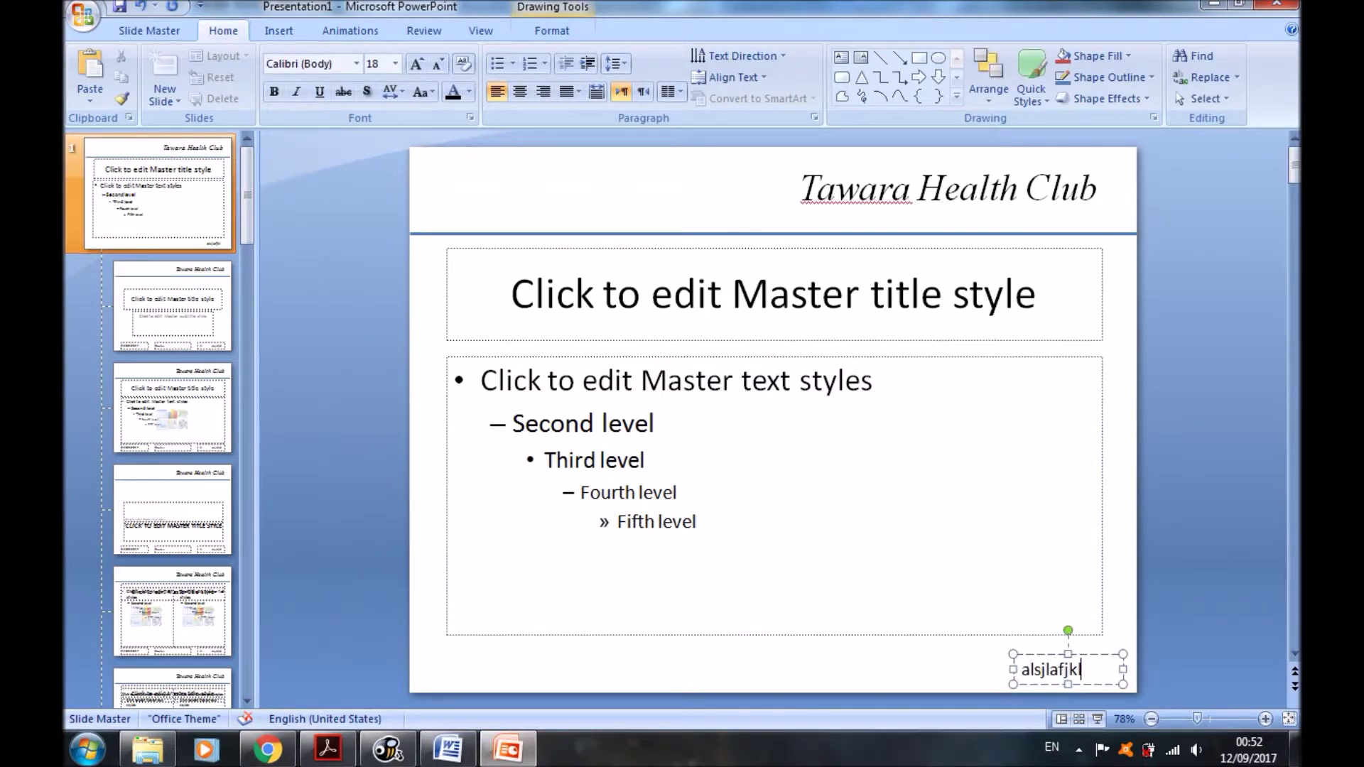
pyautogui.press('Escape')
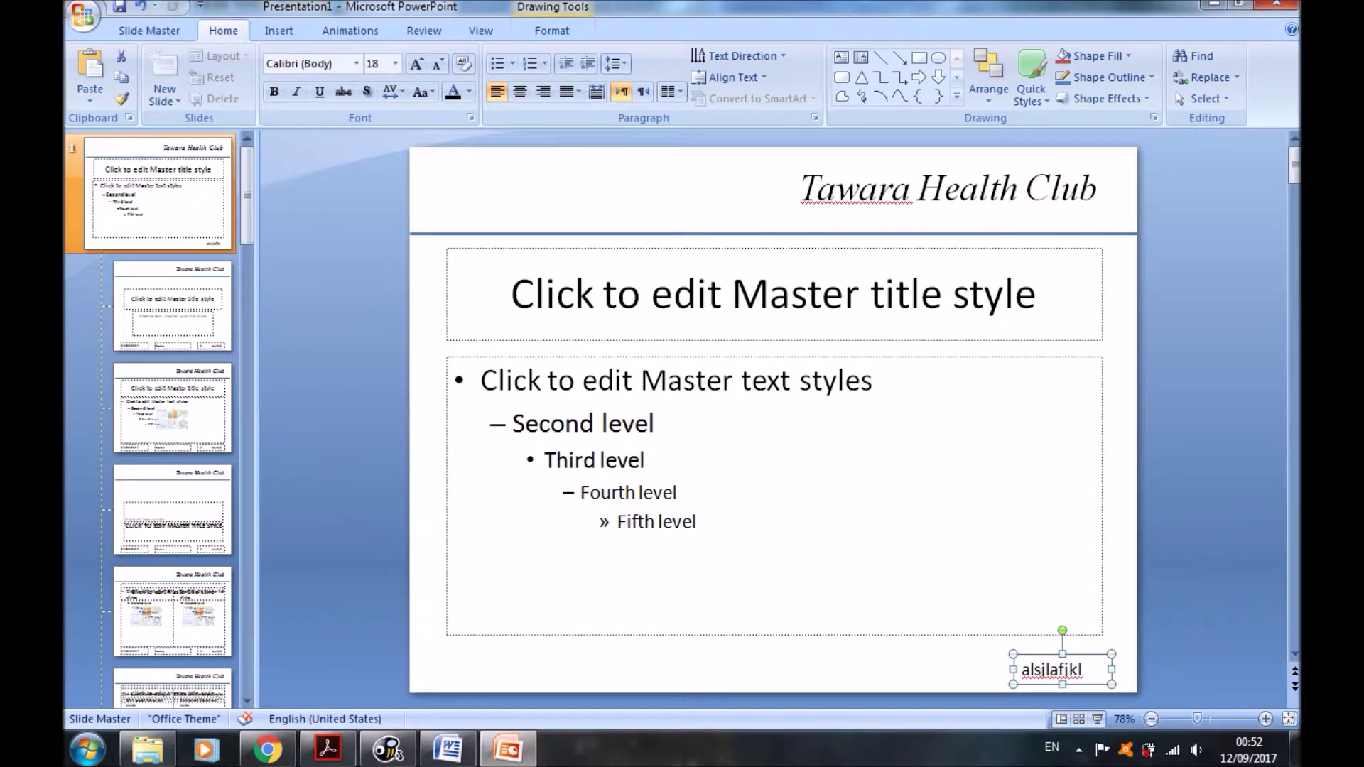
pyautogui.moveTo(1051, 684); pyautogui.dragTo(1076, 677)
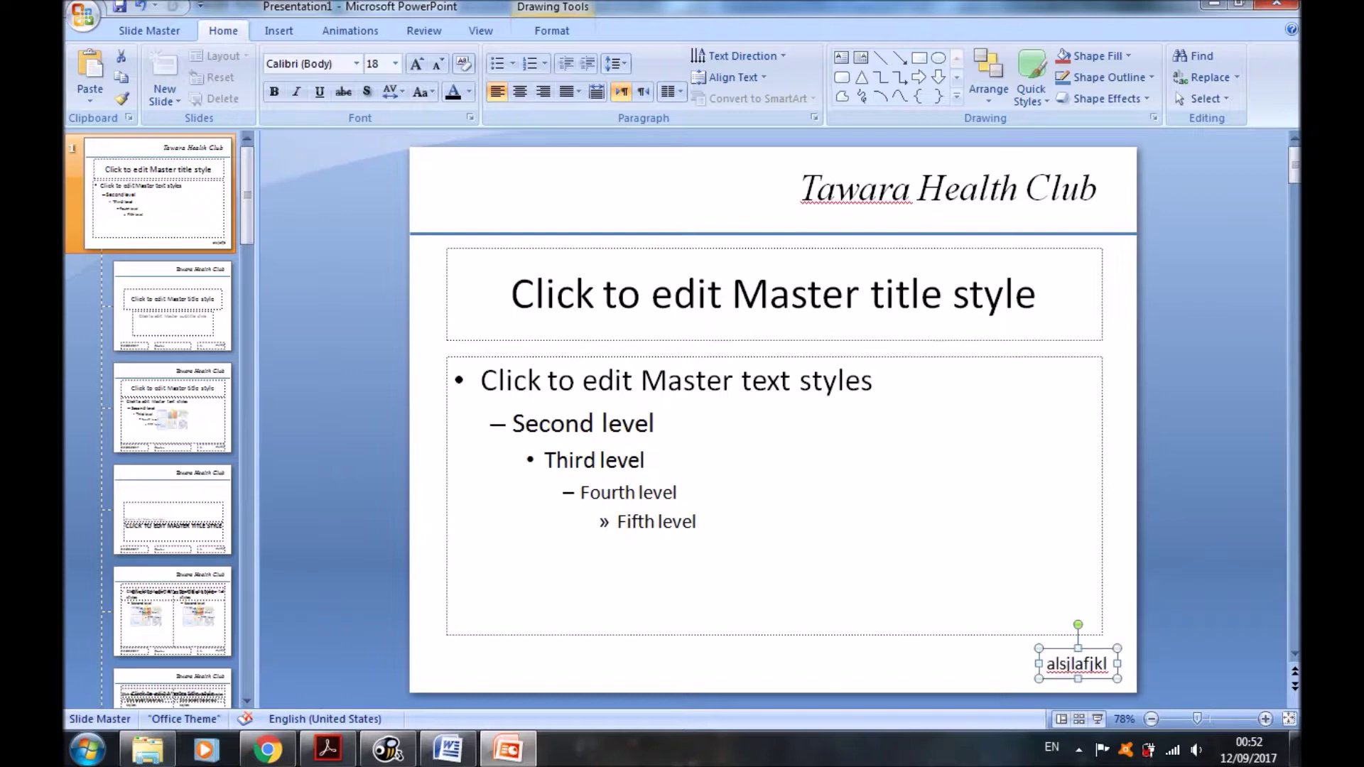
# Mark the automatic slide numbers requirement in the task instructions PDF
pyautogui.hotkey('alt', 'Tab')
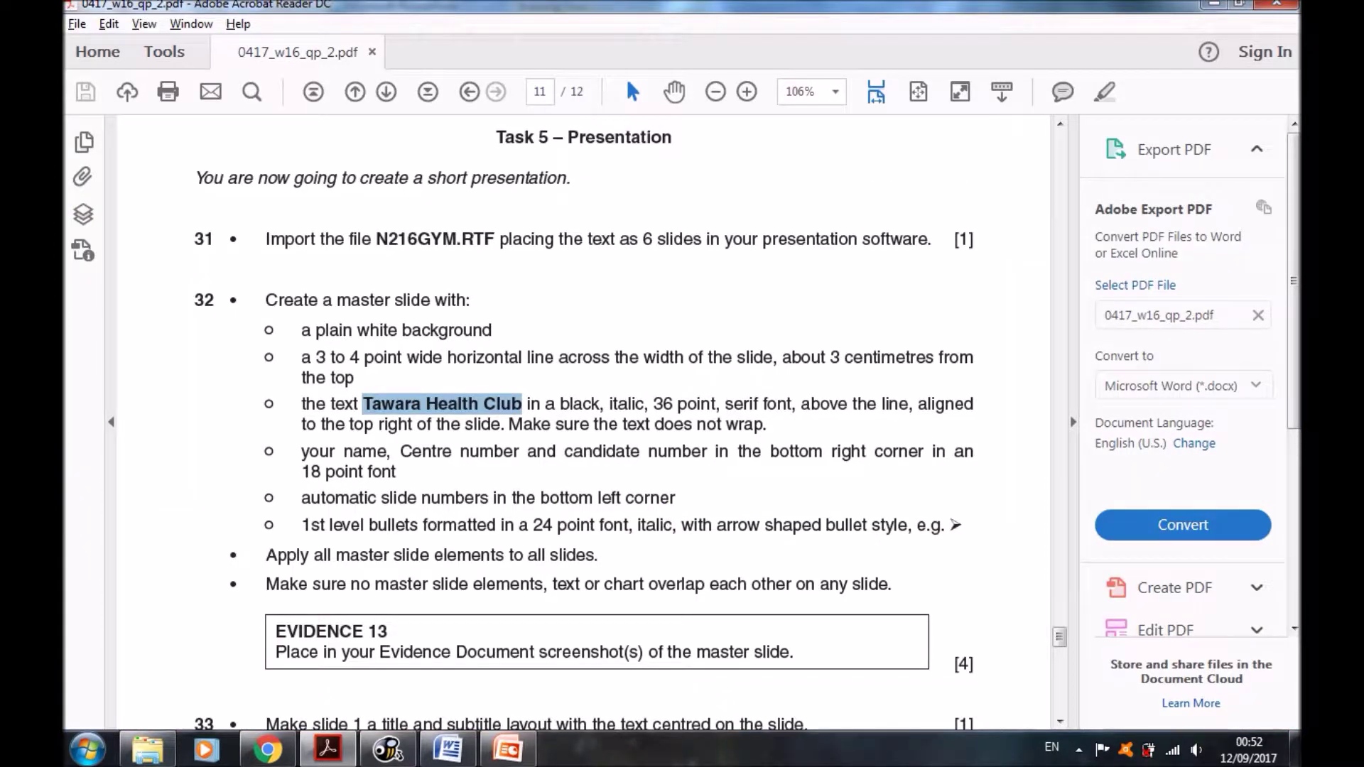
pyautogui.moveTo(301, 498); pyautogui.dragTo(477, 497)
pyautogui.hotkey('alt', 'Tab')
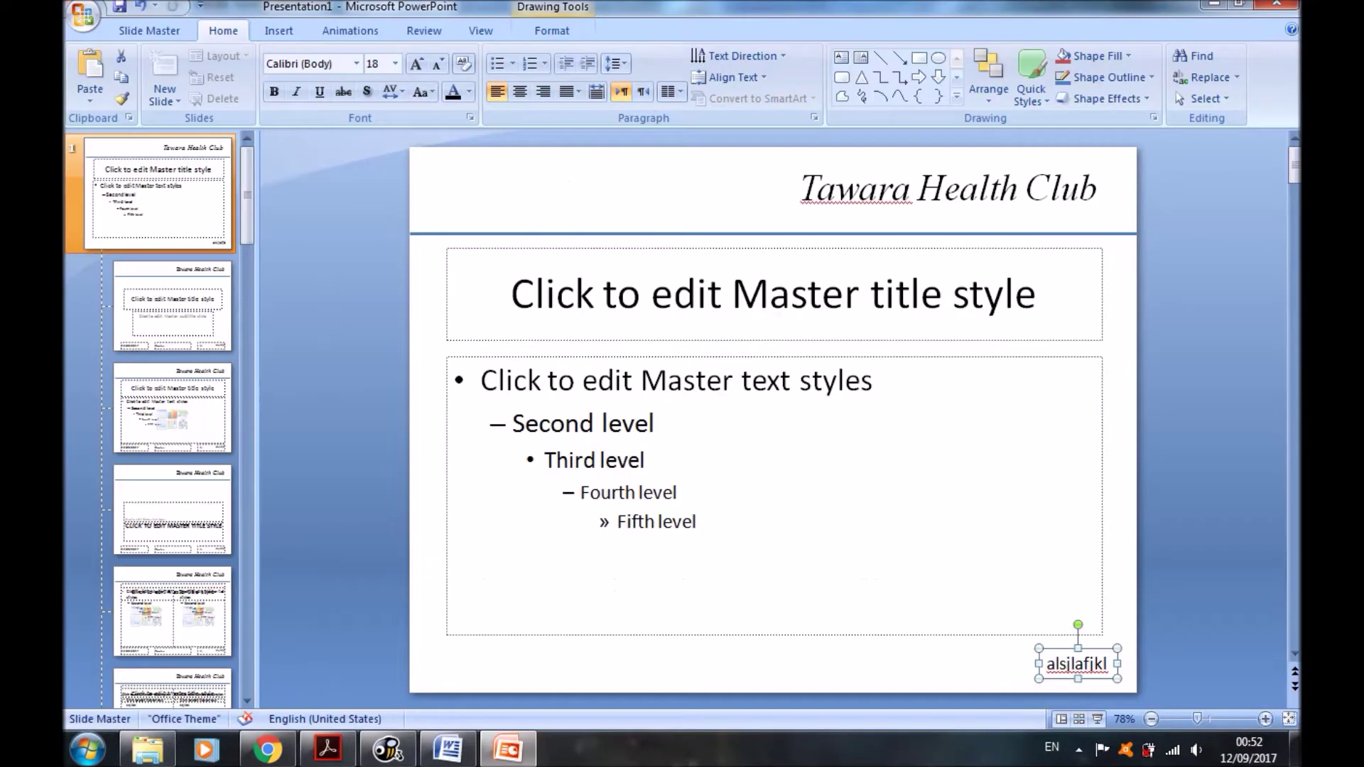
pyautogui.click(278, 31)
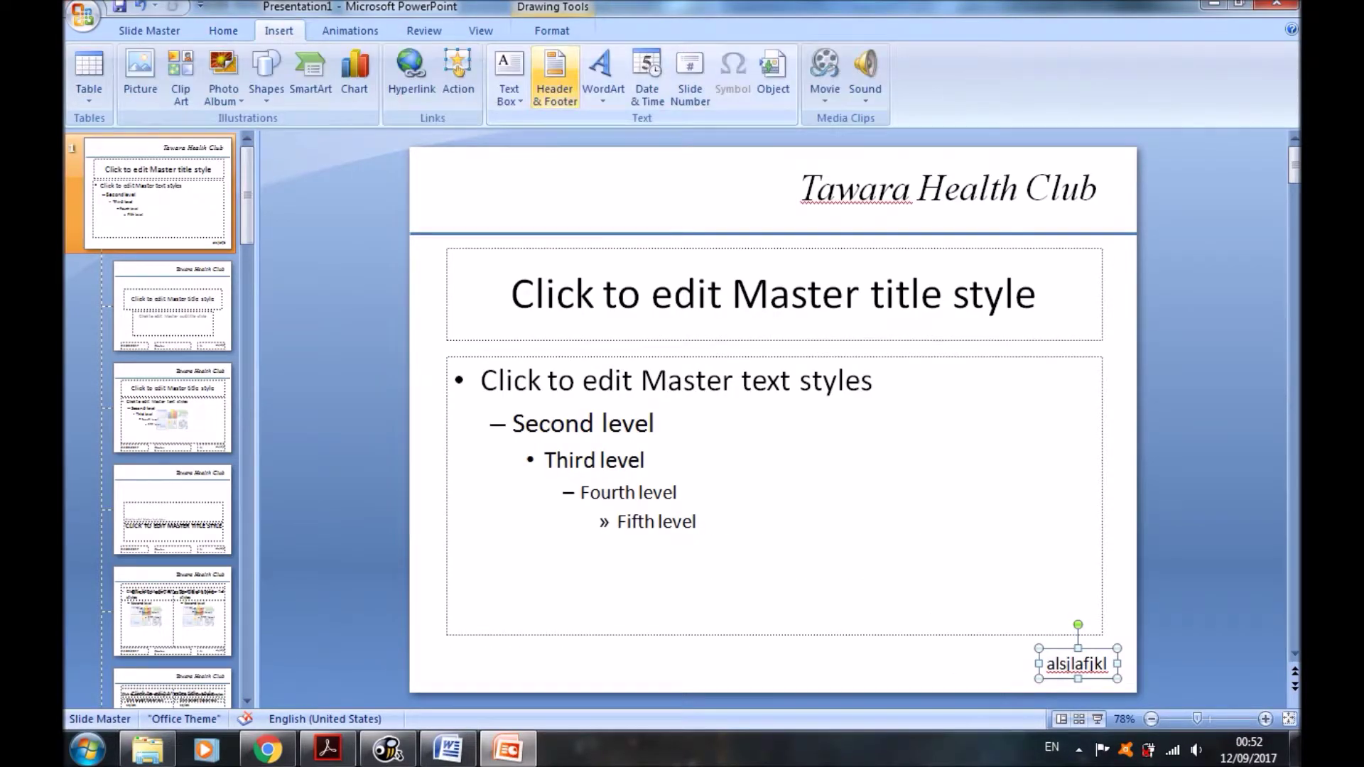
# Draw a text box at the master's bottom-left corner and insert an automatic slide number
pyautogui.click(509, 71)
pyautogui.moveTo(424, 654); pyautogui.dragTo(493, 685)
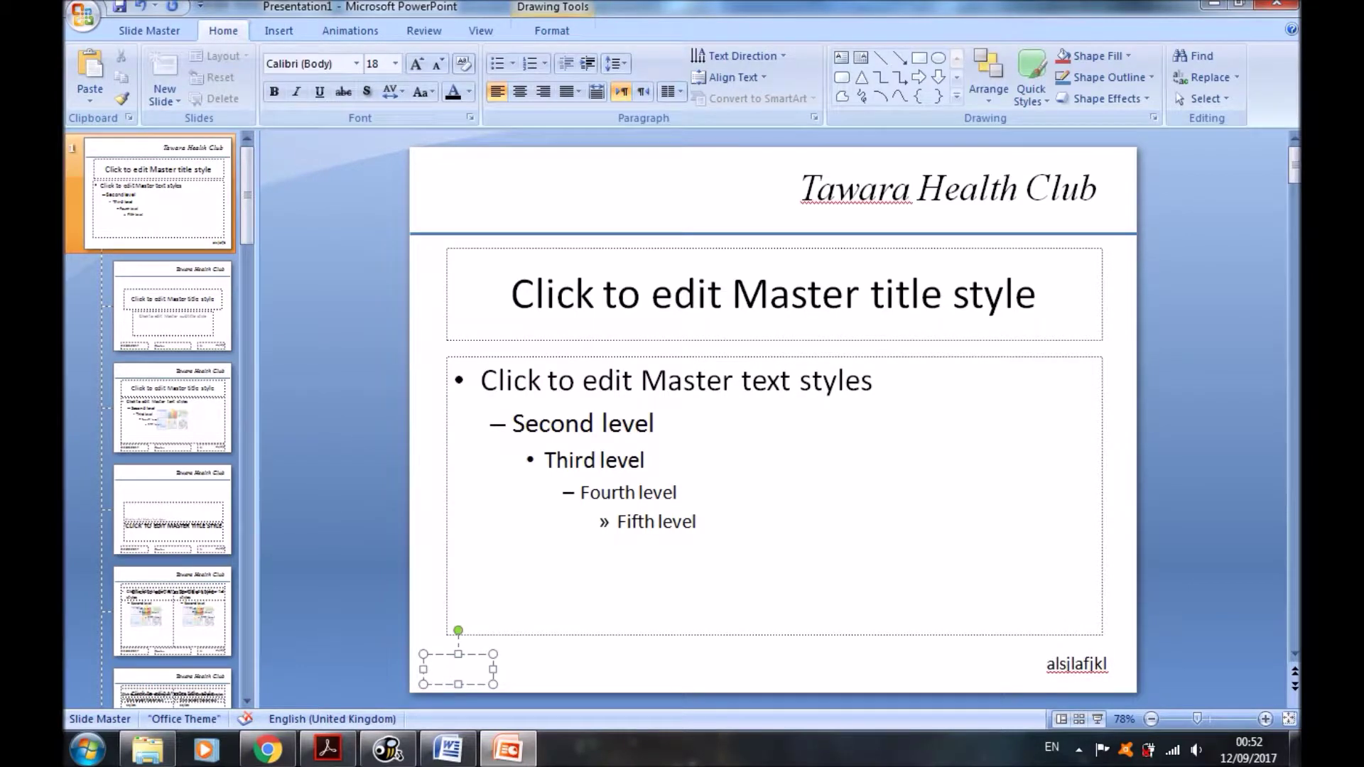
pyautogui.click(278, 31)
pyautogui.click(690, 71)
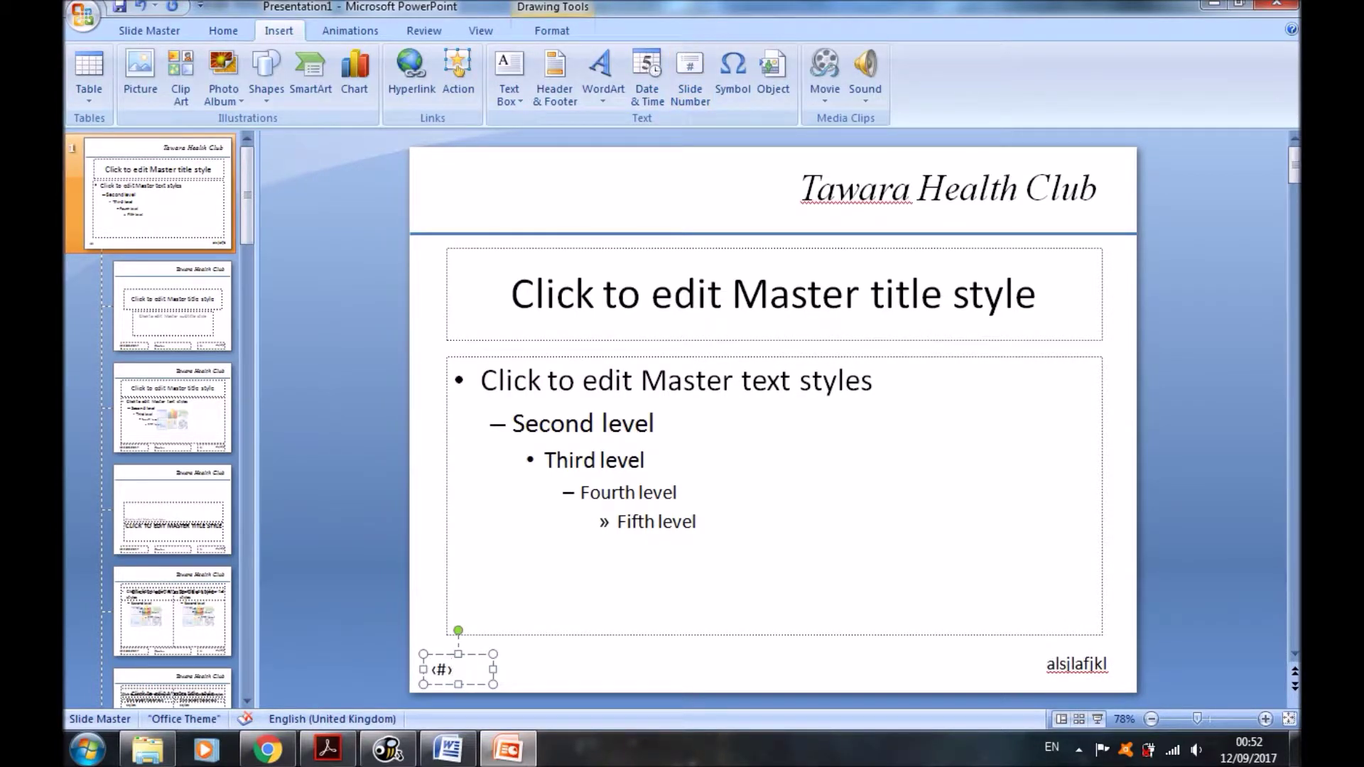
# Note the first-level bullets and 24 point font requirements, then place the caret in the first-level master text
pyautogui.hotkey('alt', 'Tab')
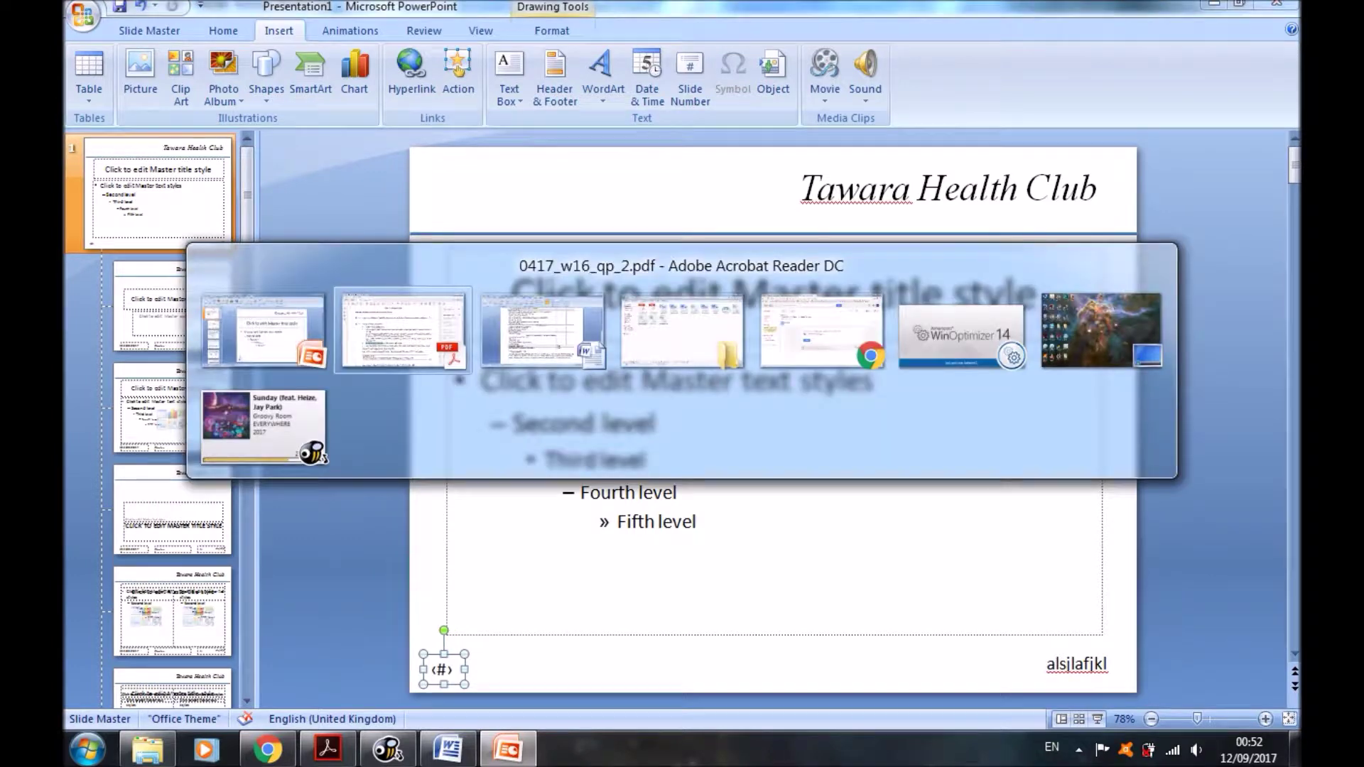
pyautogui.moveTo(302, 525); pyautogui.dragTo(418, 525)
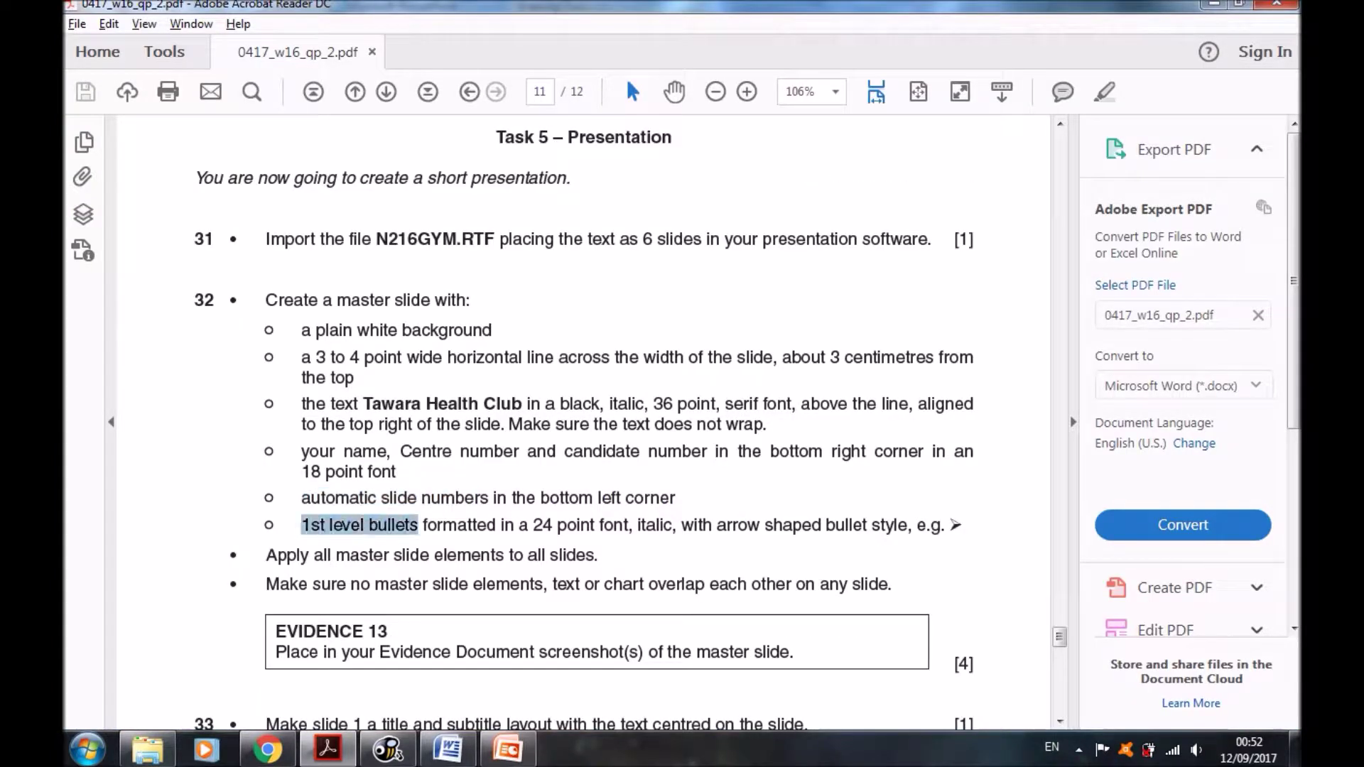
pyautogui.moveTo(533, 525); pyautogui.dragTo(628, 525)
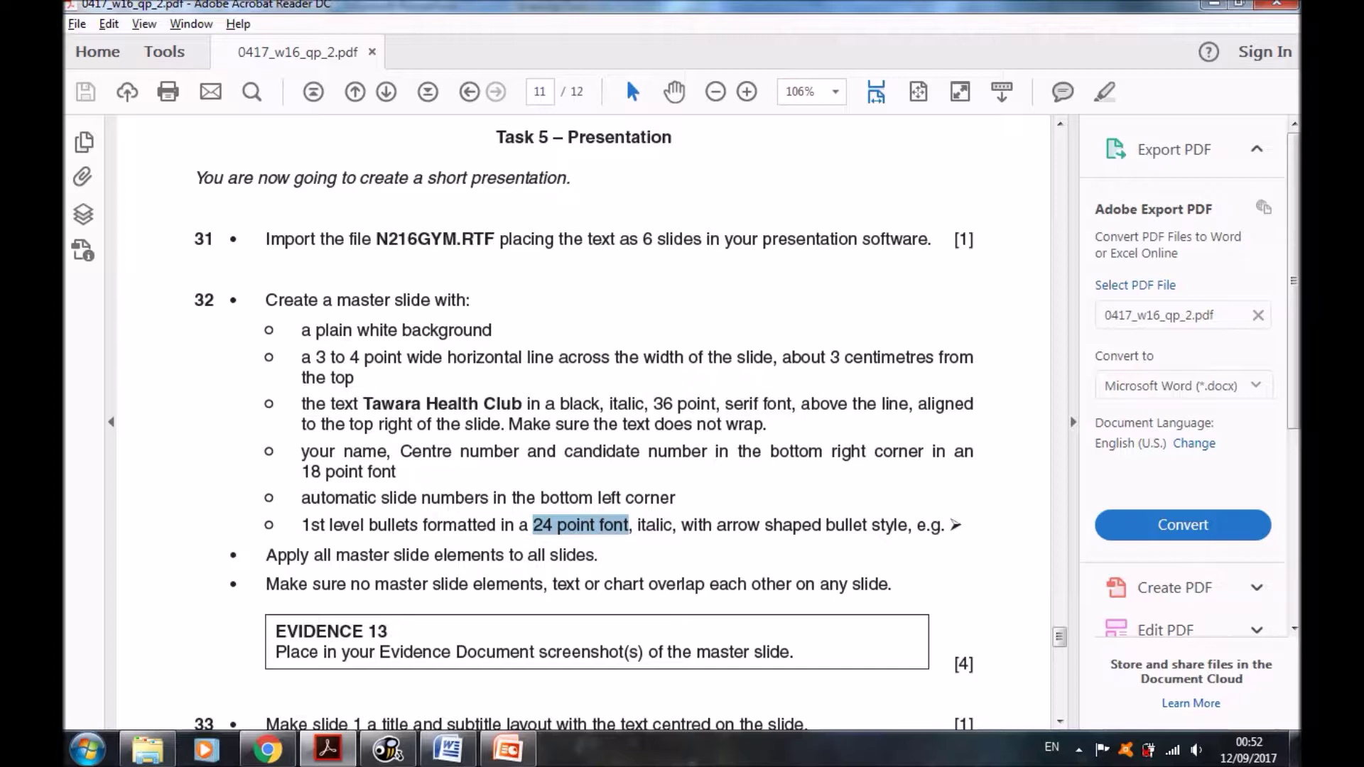
pyautogui.hotkey('alt', 'Tab')
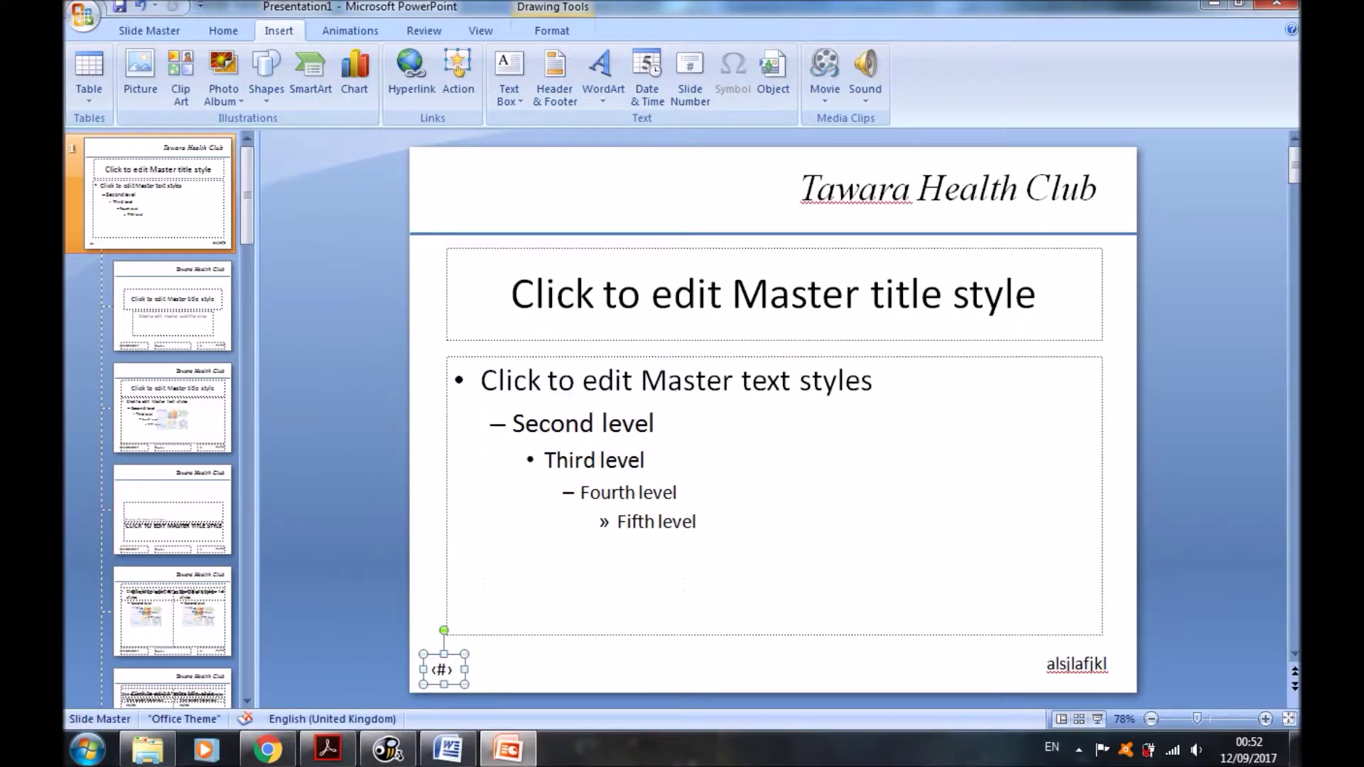
pyautogui.click(844, 380)
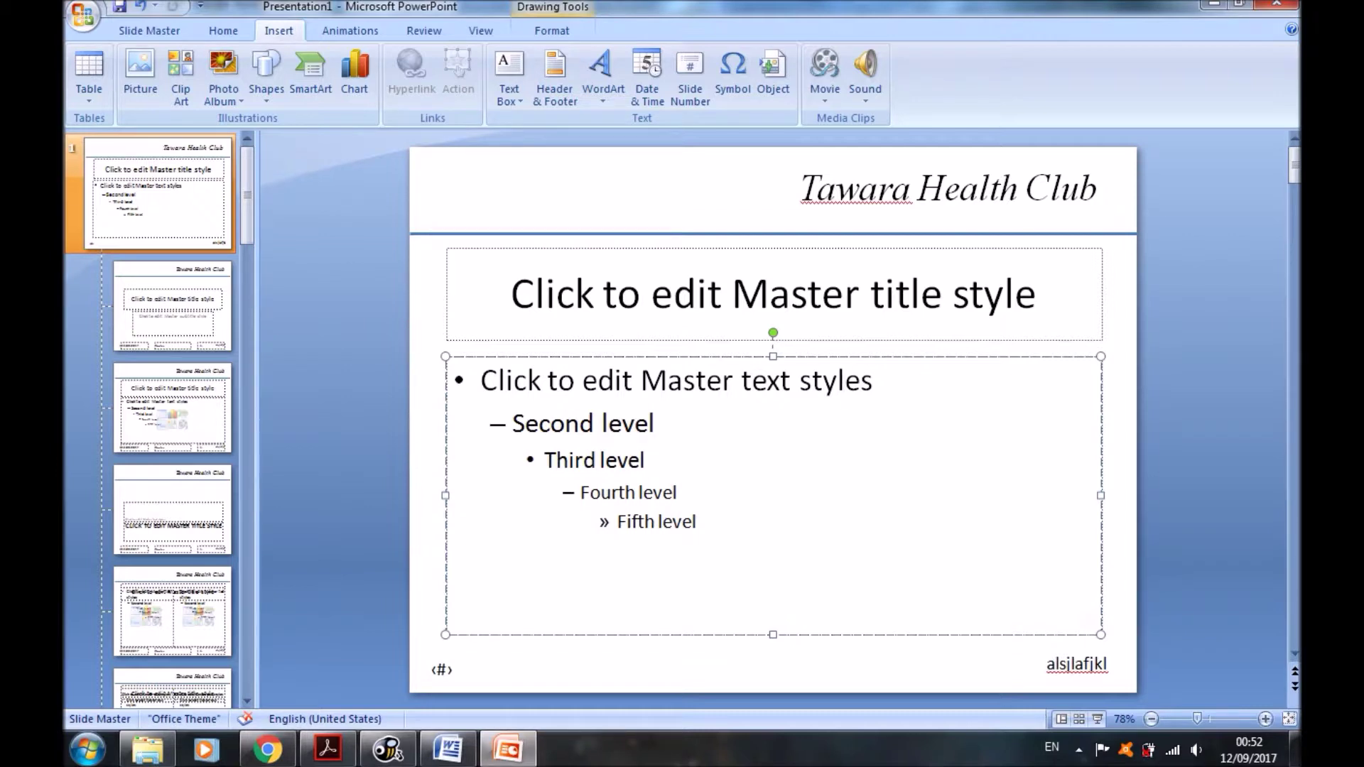
# Select the first-level master line and give it an arrow-shaped bullet
pyautogui.press('End')
pyautogui.hotkey('shift', 'Home')
pyautogui.hotkey('alt', 'h')
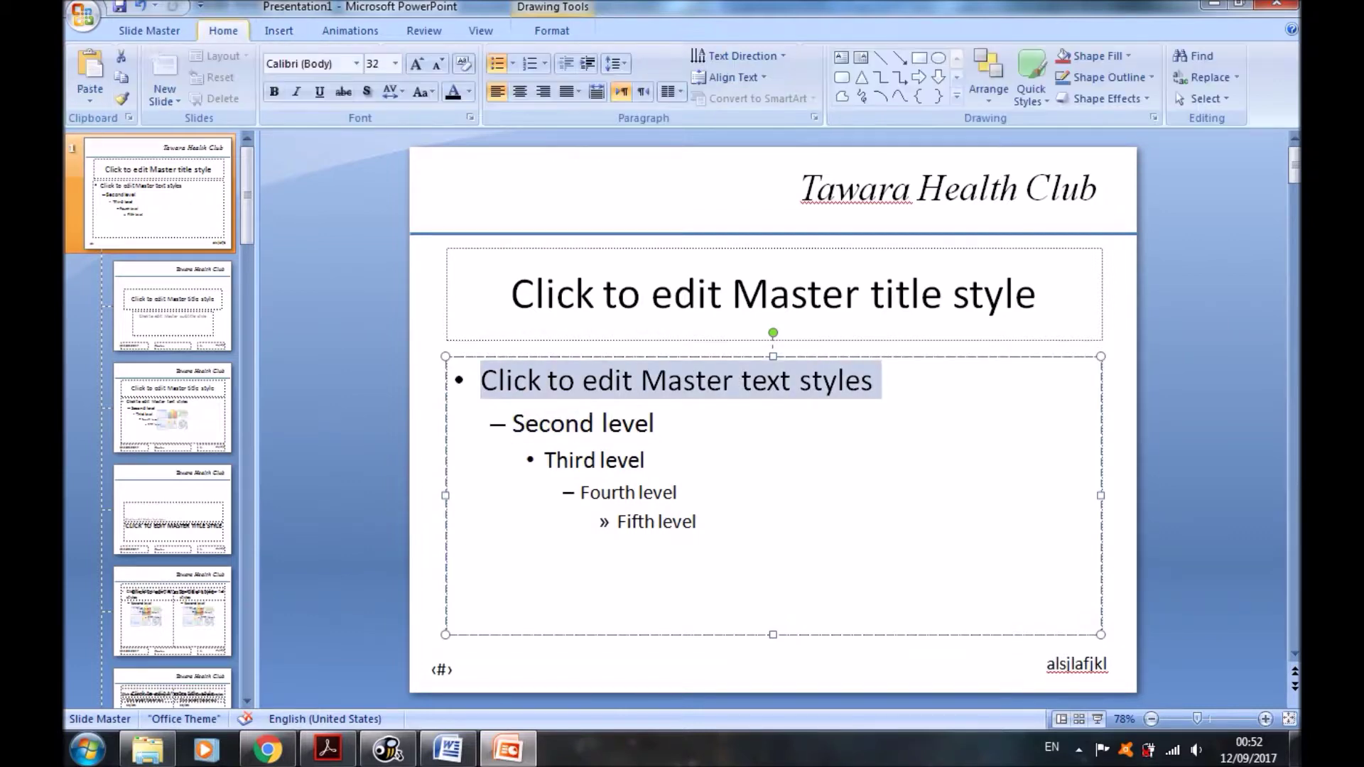
pyautogui.hotkey('alt', 'h')
pyautogui.press('u')
pyautogui.press('Down')
pyautogui.press('Down')
pyautogui.press('Left')
pyautogui.press('Return')
# Set the first-level master text to 24 point italic
pyautogui.hotkey('alt', 'Tab')
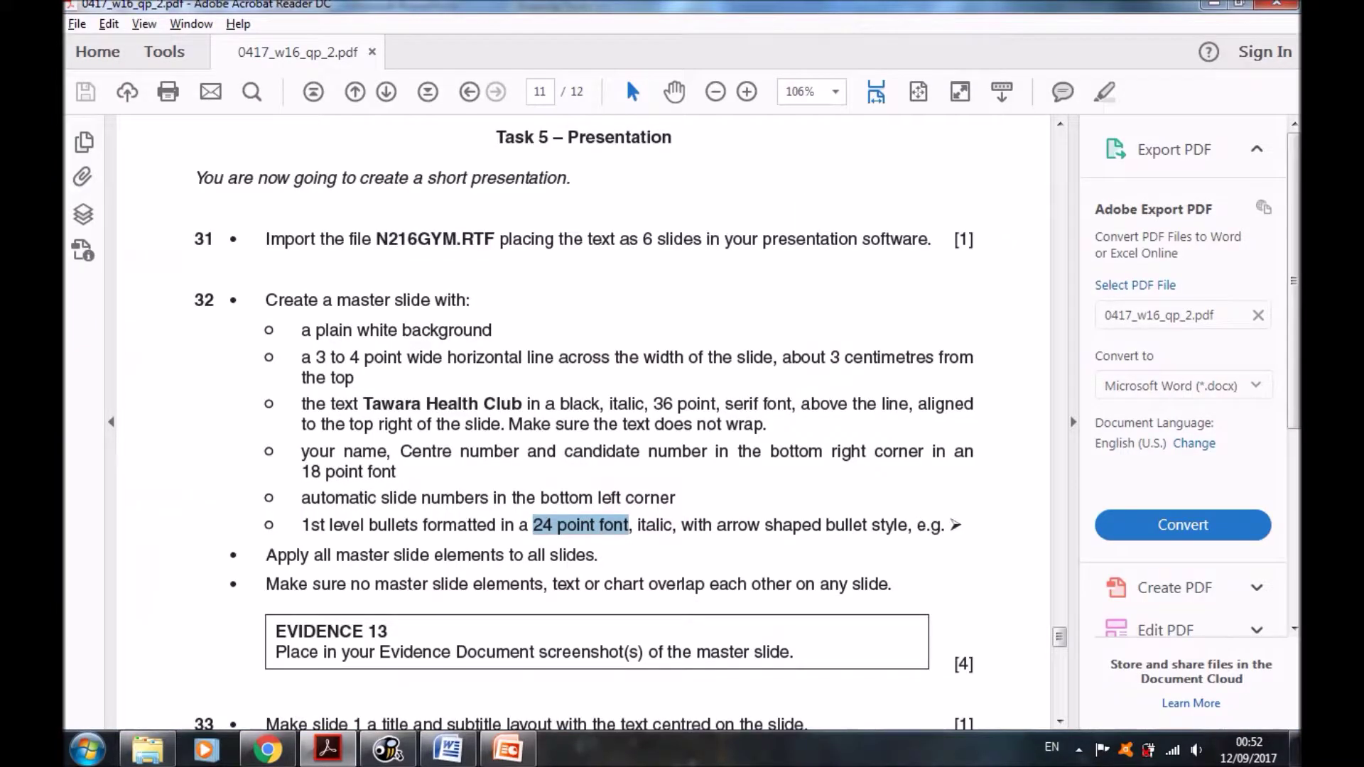
pyautogui.hotkey('alt', 'Tab')
pyautogui.hotkey('alt', 'h')
pyautogui.press('f')
pyautogui.press('s')
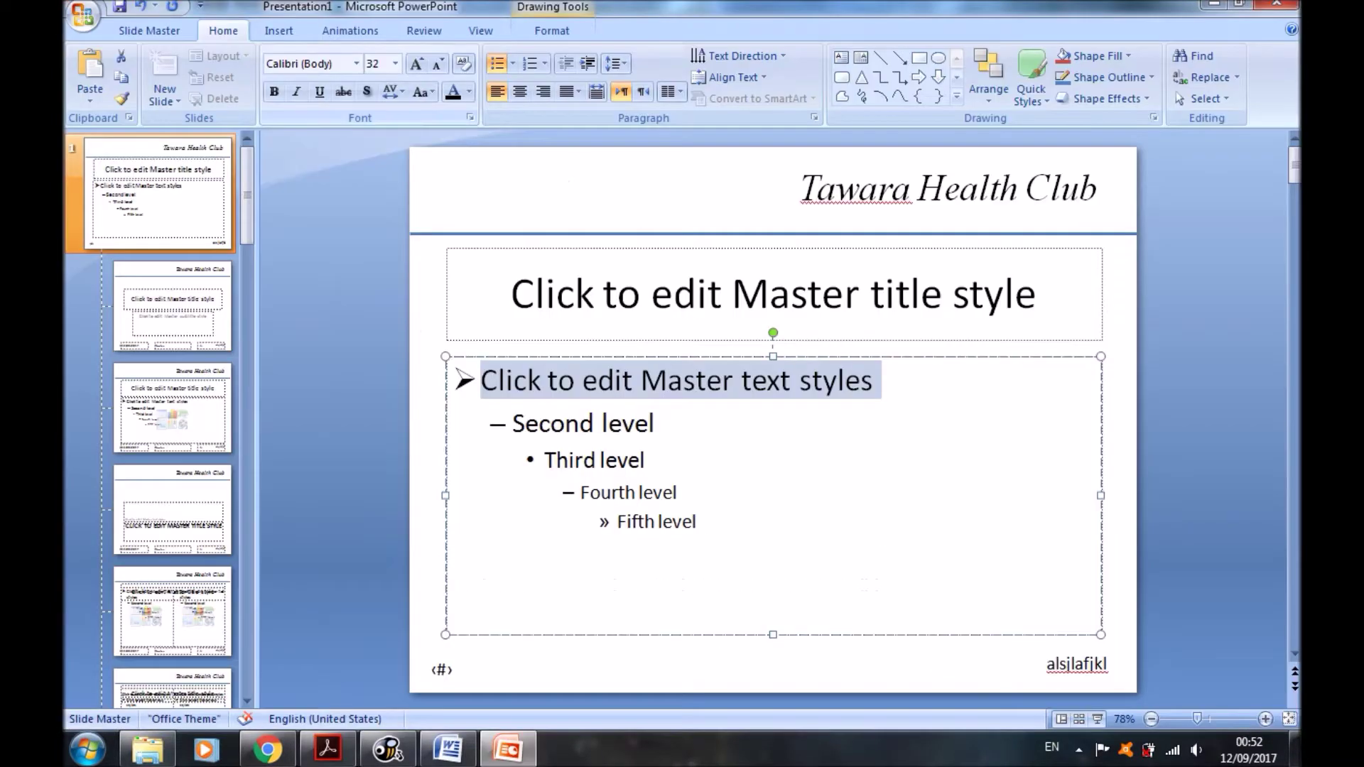
pyautogui.hotkey('alt', 'Down')
pyautogui.press('Up')
pyautogui.press('Up')
pyautogui.press('Up')
pyautogui.press('Up')
pyautogui.press('Up')
pyautogui.press('Down')
pyautogui.press('Down')
pyautogui.press('Down')
pyautogui.press('Down')
pyautogui.press('Return')
pyautogui.hotkey('alt', 'Tab')
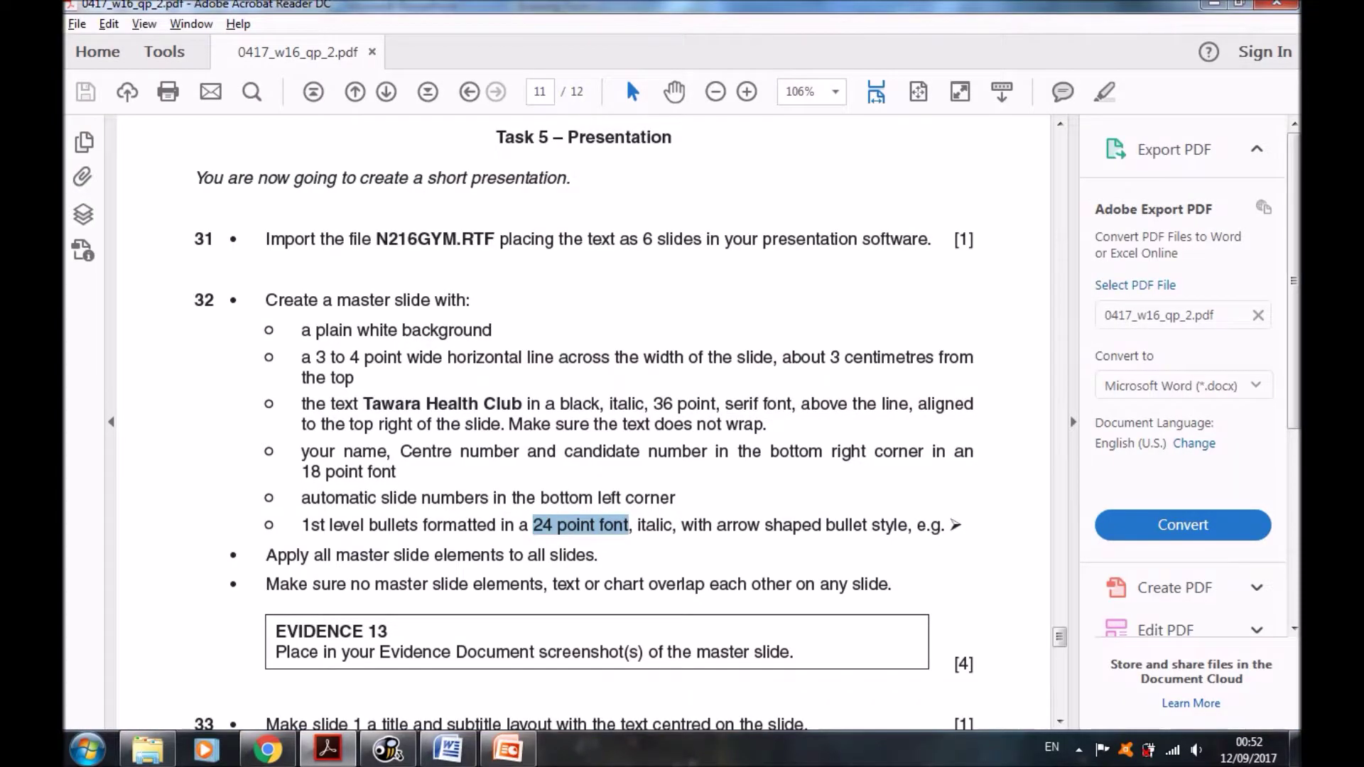
pyautogui.hotkey('alt', 'Tab')
pyautogui.hotkey('ctrl', 'i')
# Scroll through the task PDF to read the next instructions
pyautogui.hotkey('alt', 'Tab')
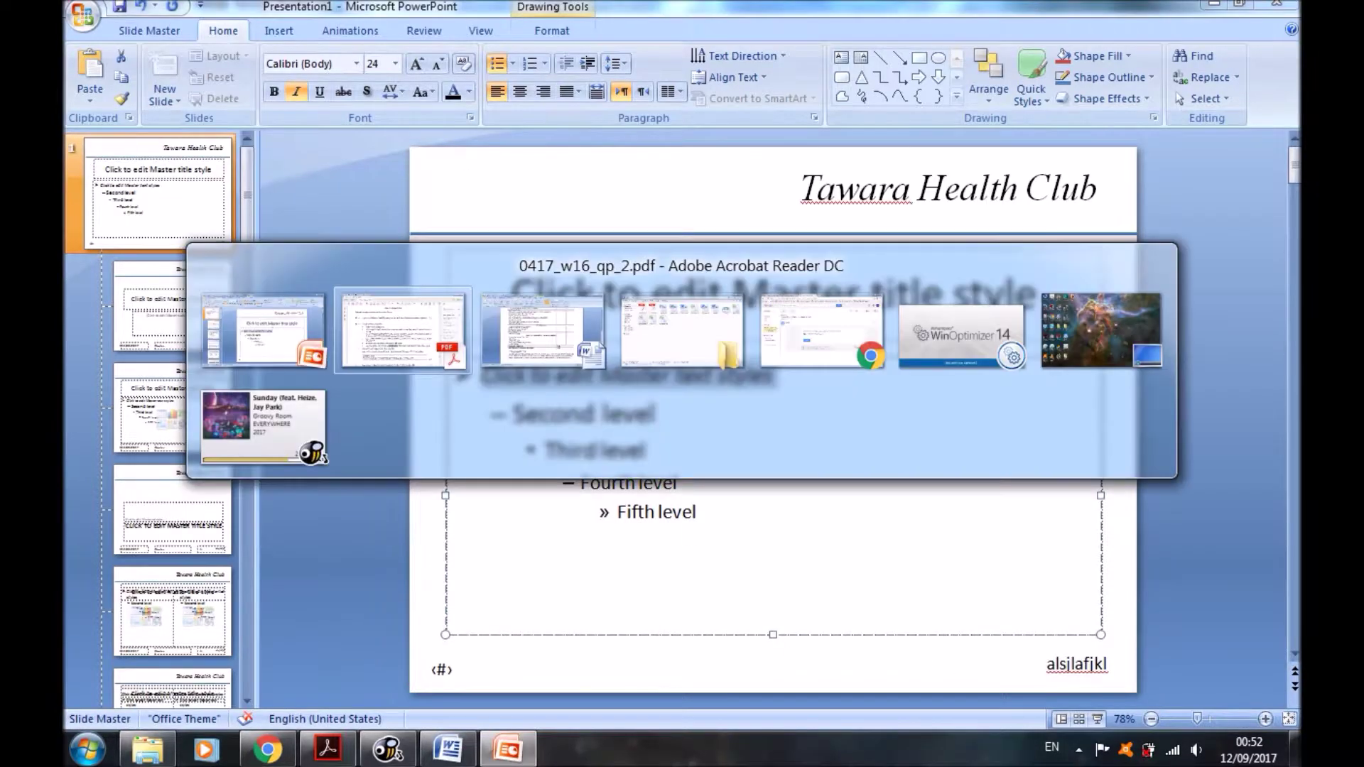
pyautogui.hotkey('alt', 'Tab')
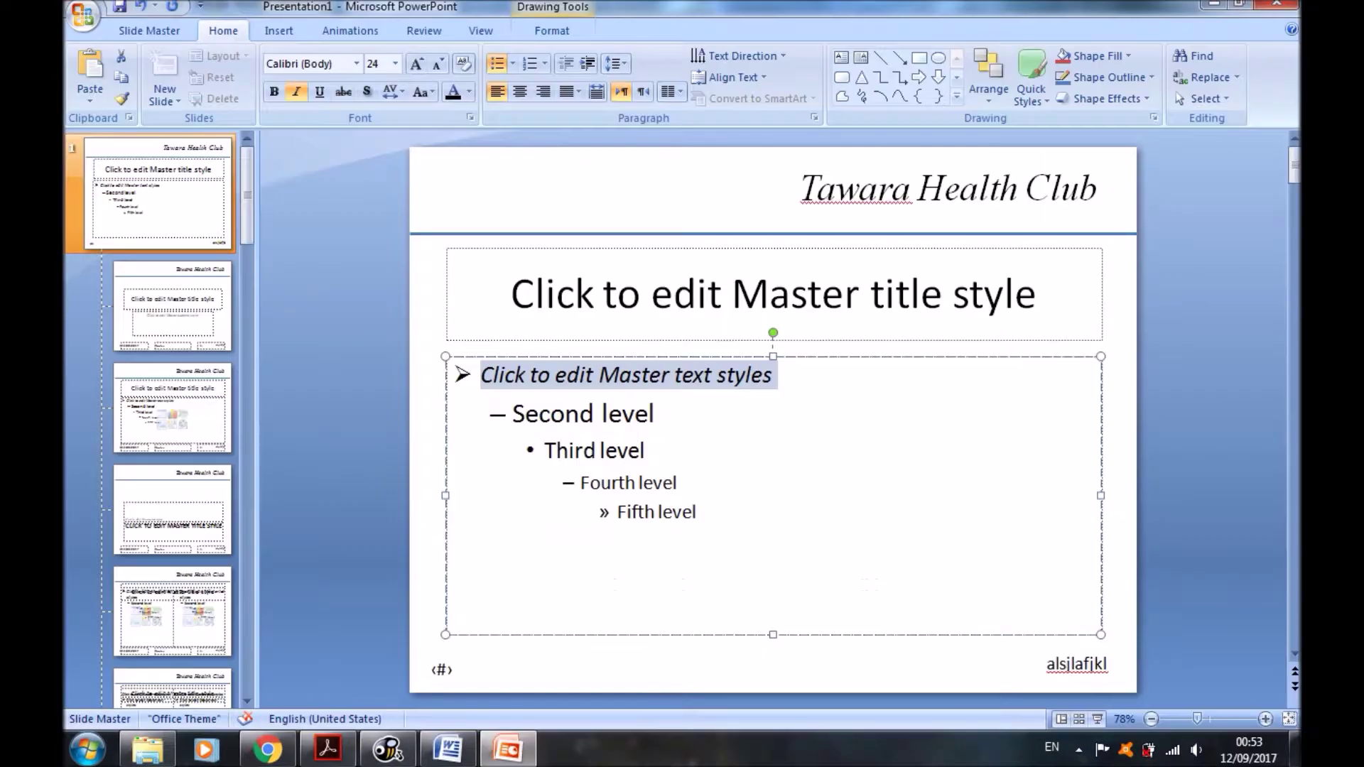
pyautogui.hotkey('alt', 'Tab')
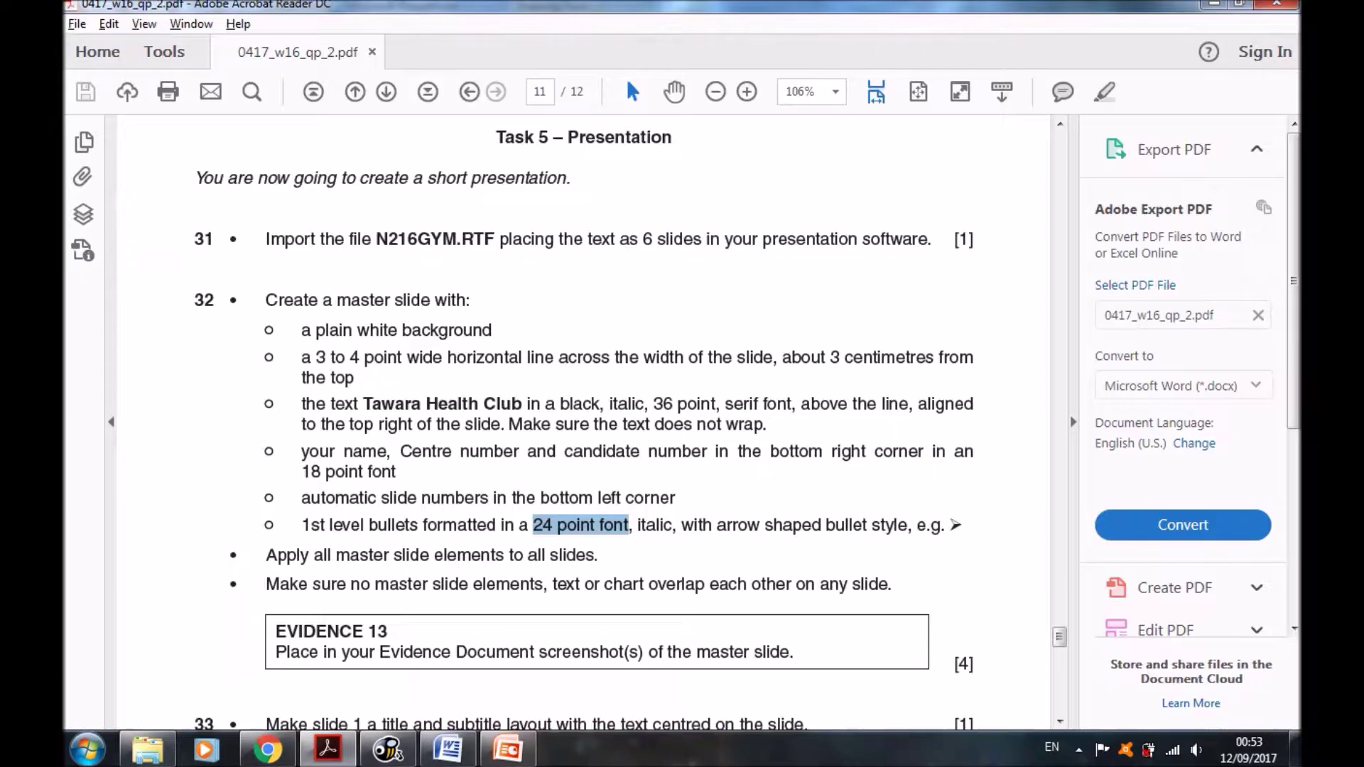
pyautogui.scroll(-1, 631, 429)
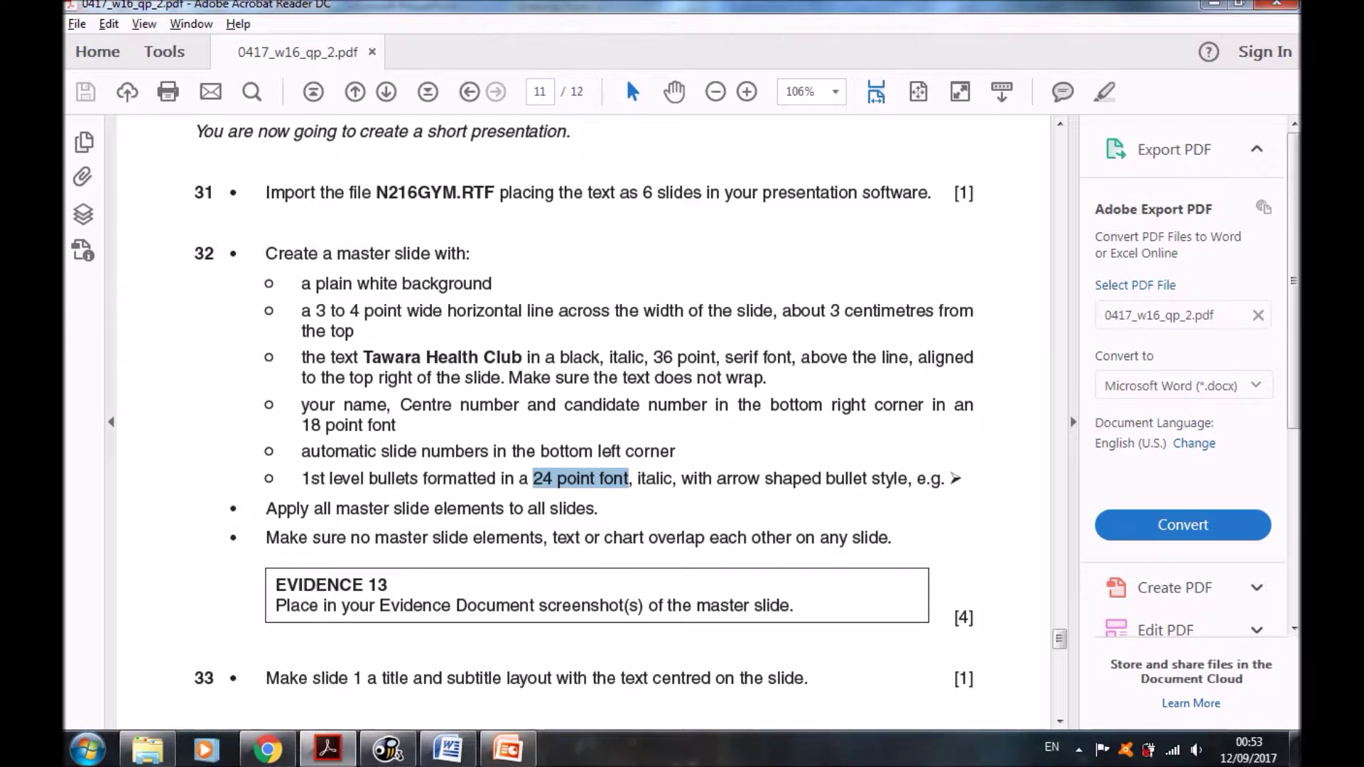
pyautogui.scroll(-3, 631, 427)
pyautogui.scroll(-2, 631, 427)
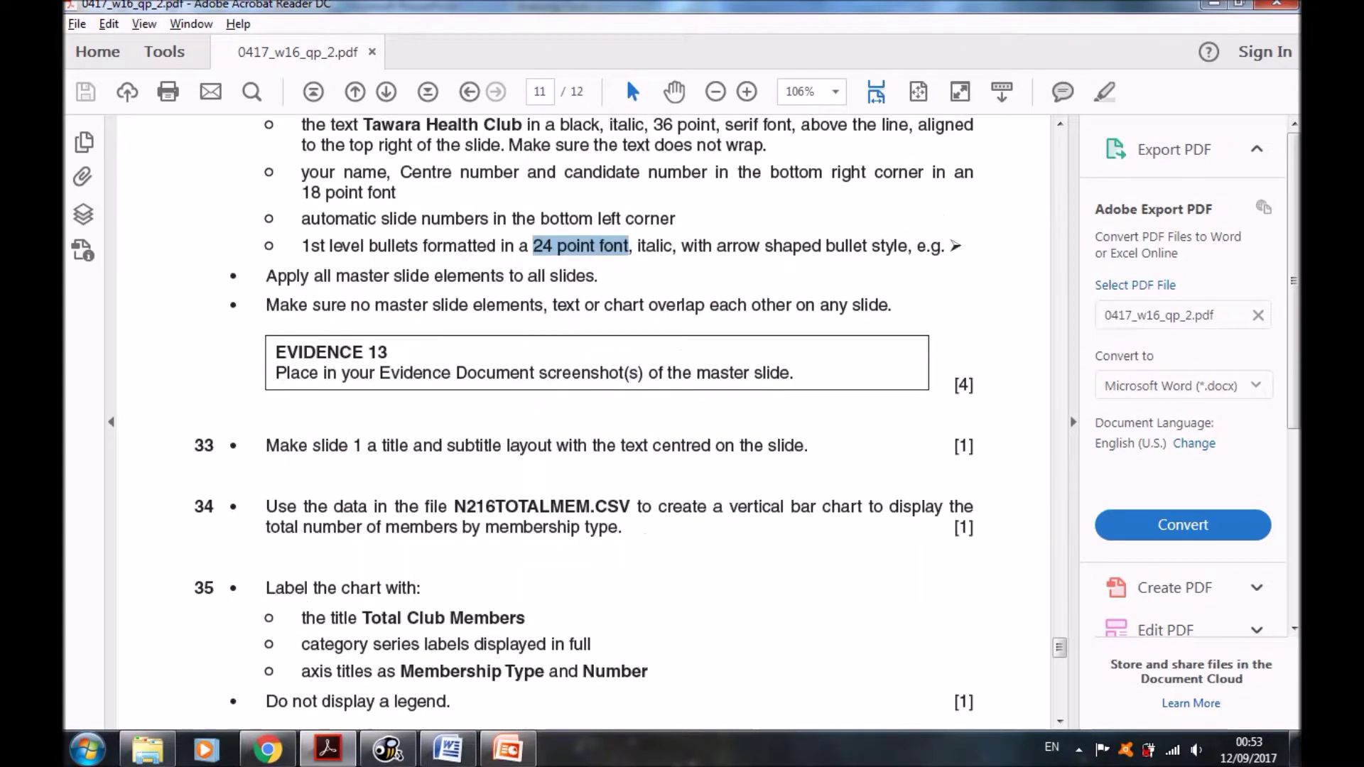
pyautogui.scroll(-1, 631, 427)
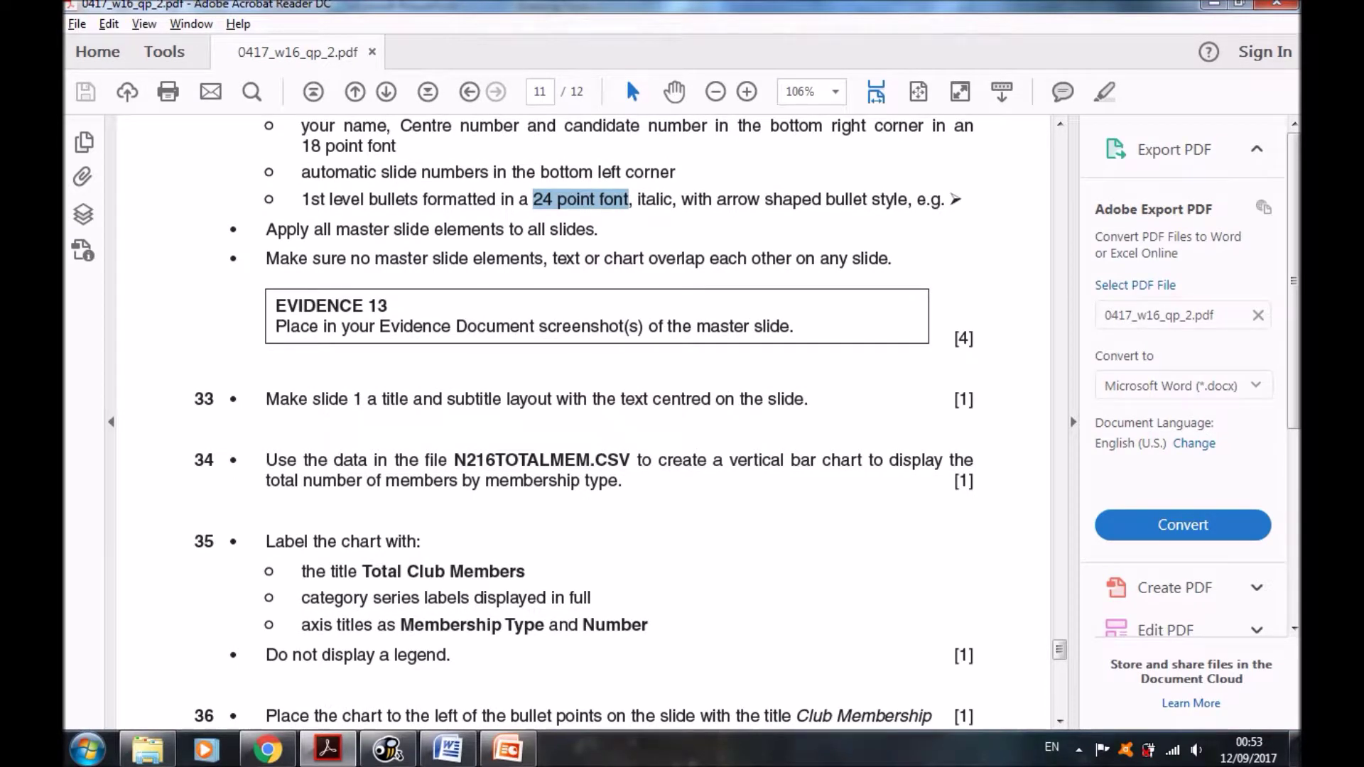
pyautogui.scroll(-1, 631, 426)
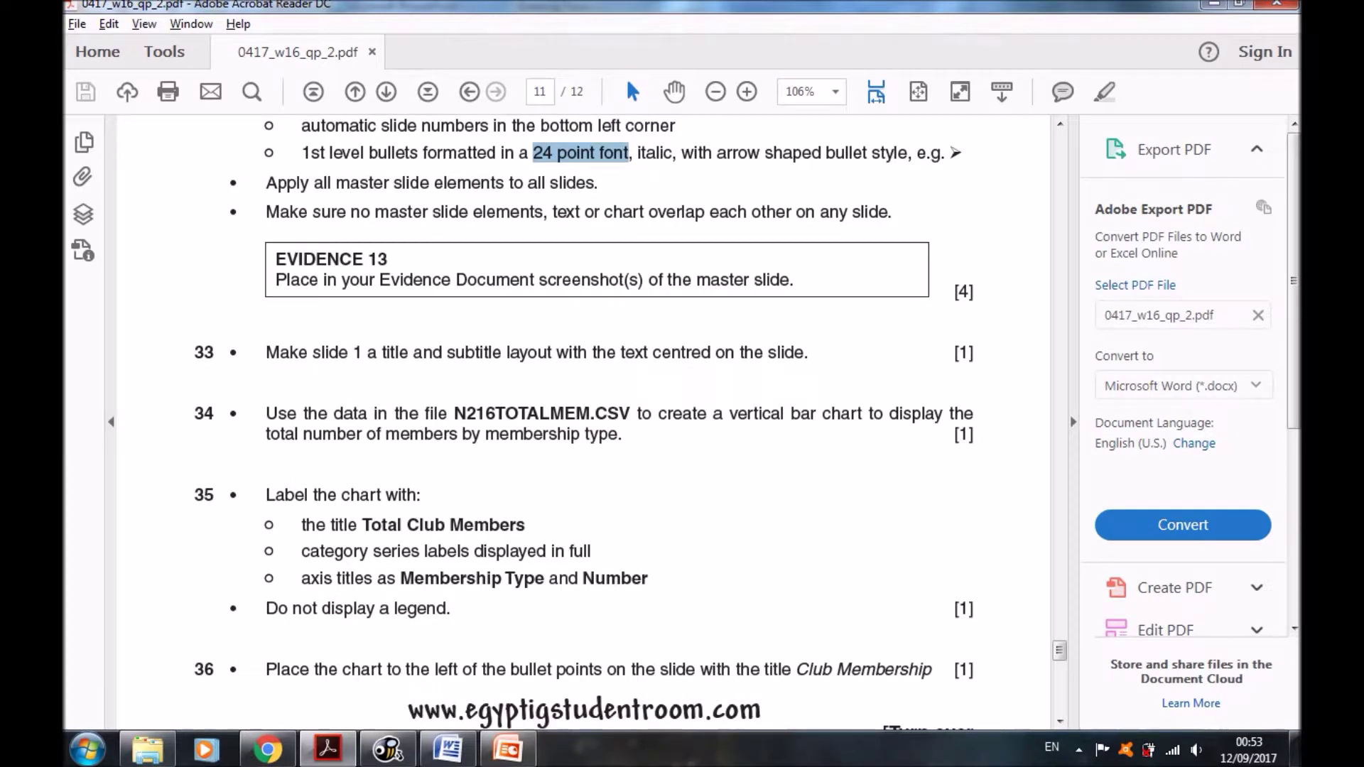
pyautogui.hotkey('alt', 'Tab')
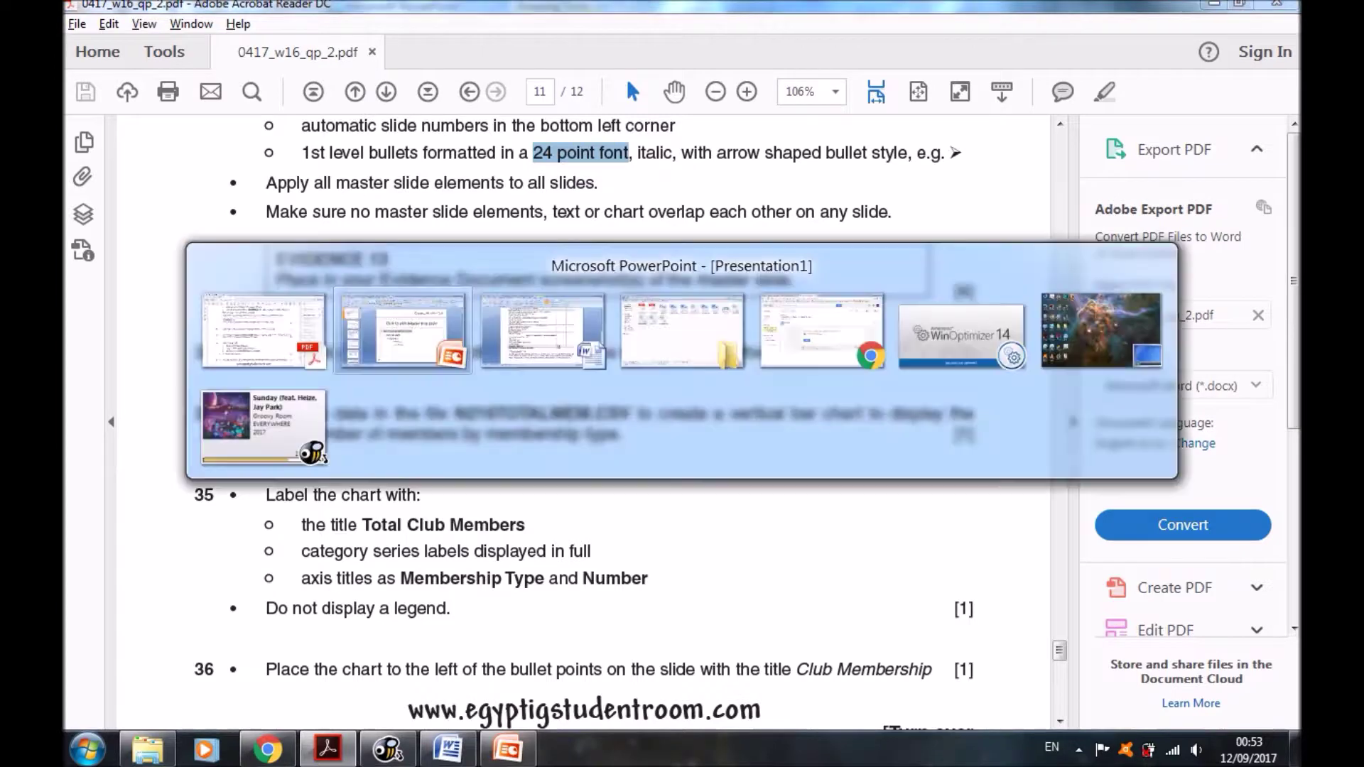
pyautogui.click(149, 30)
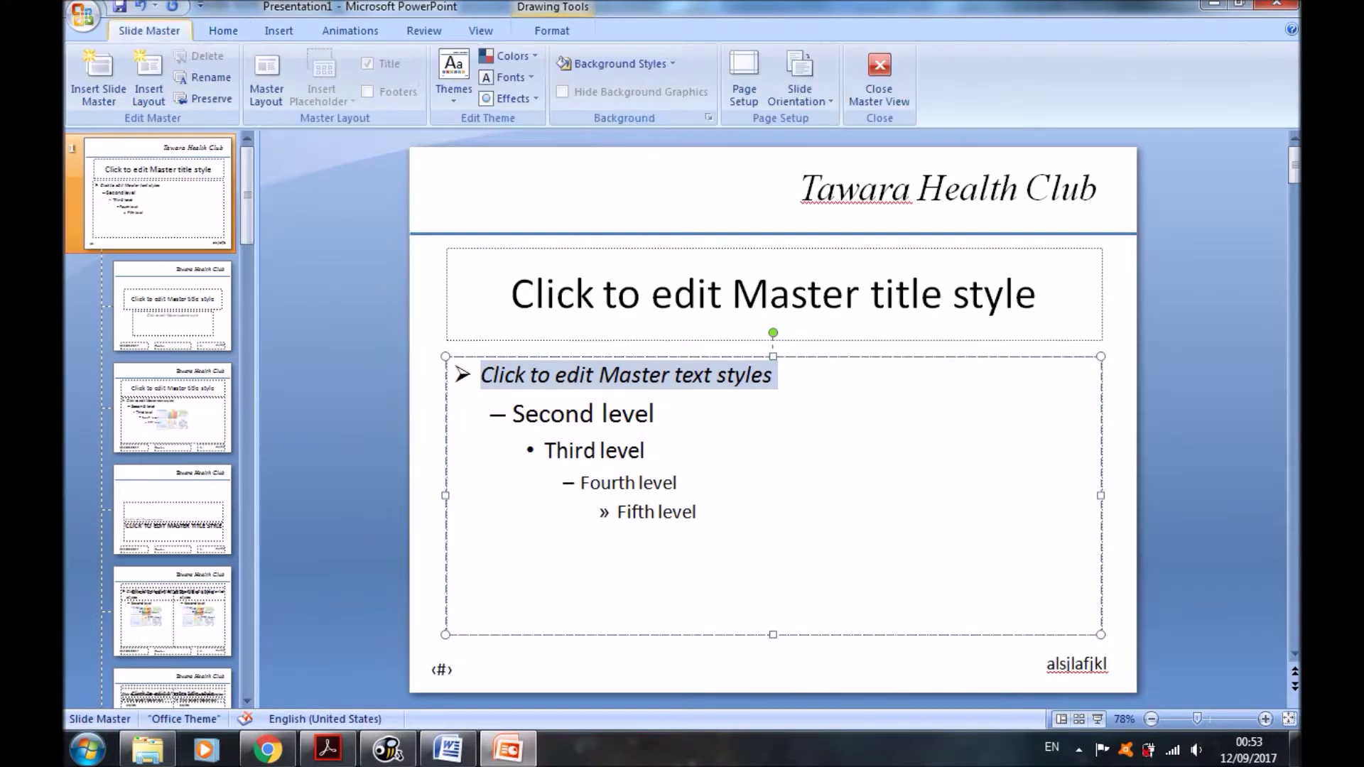
# Close the master view and apply the centred Title Slide layout to slide 1
pyautogui.click(879, 82)
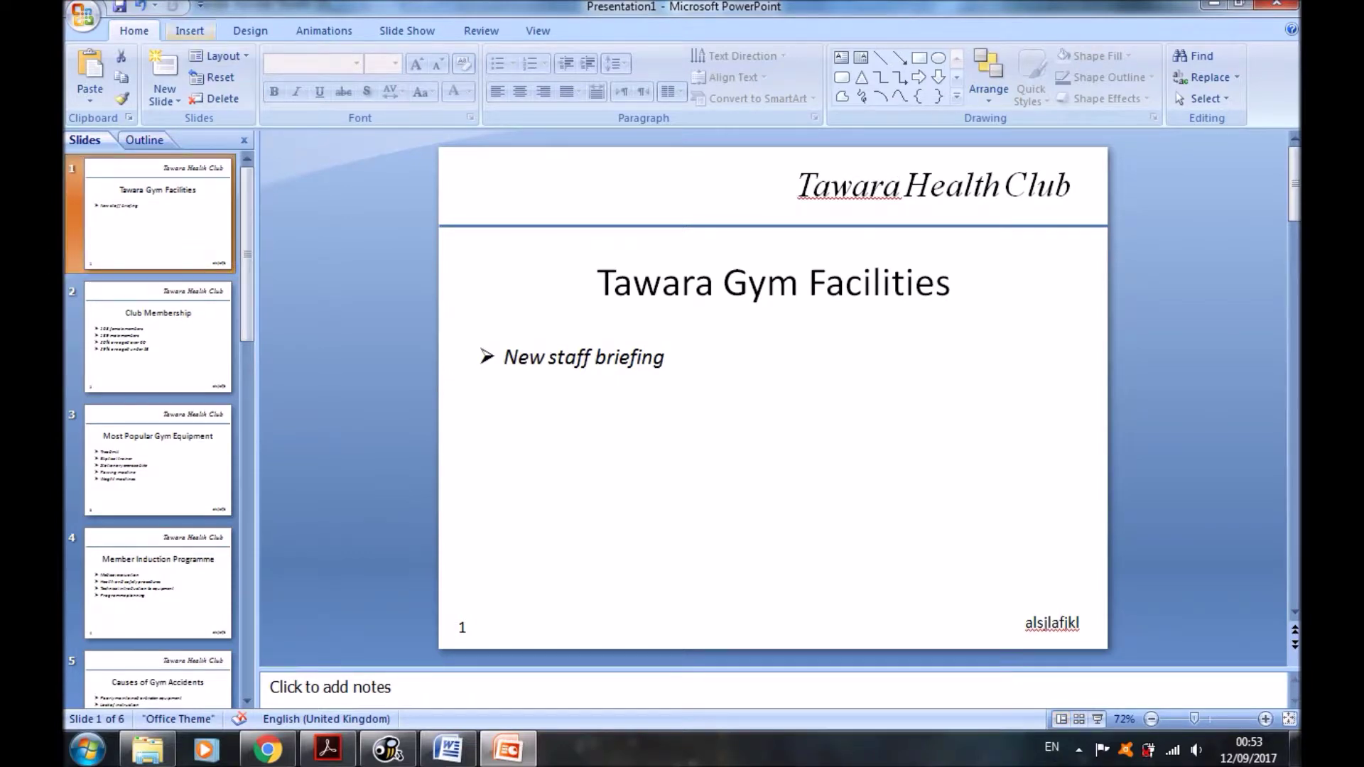
pyautogui.click(221, 55)
pyautogui.click(240, 128)
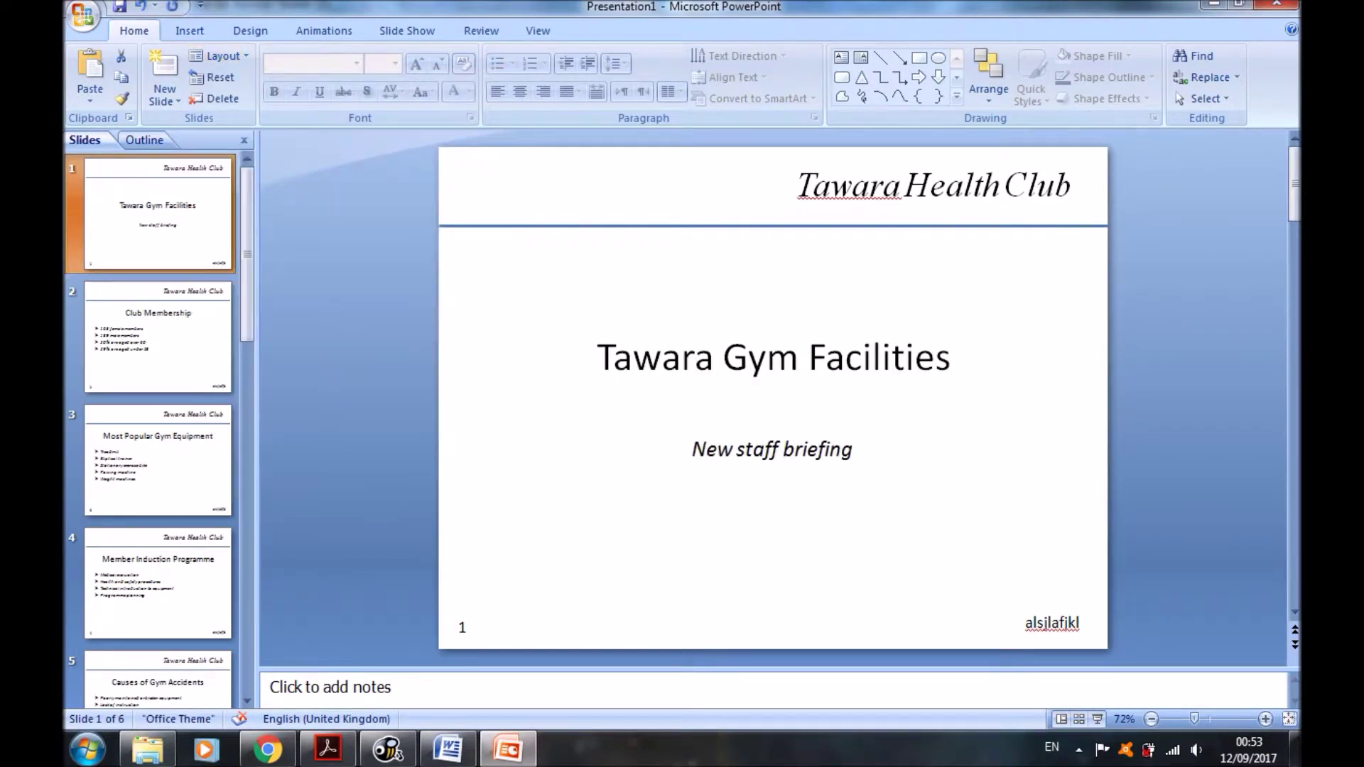
# Go to the Club Membership slide and select its bullet text to check the master formatting
pyautogui.hotkey('alt', 'Tab')
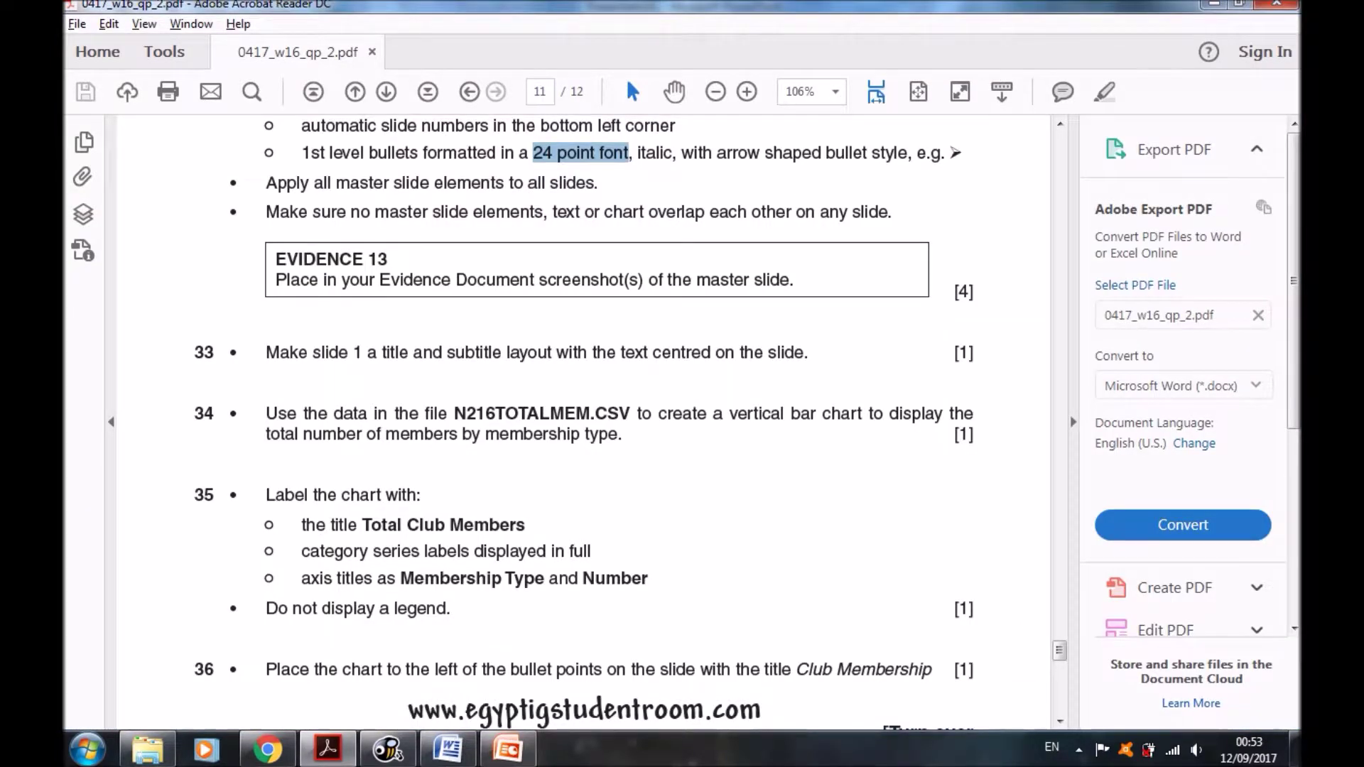
pyautogui.hotkey('alt', 'Tab')
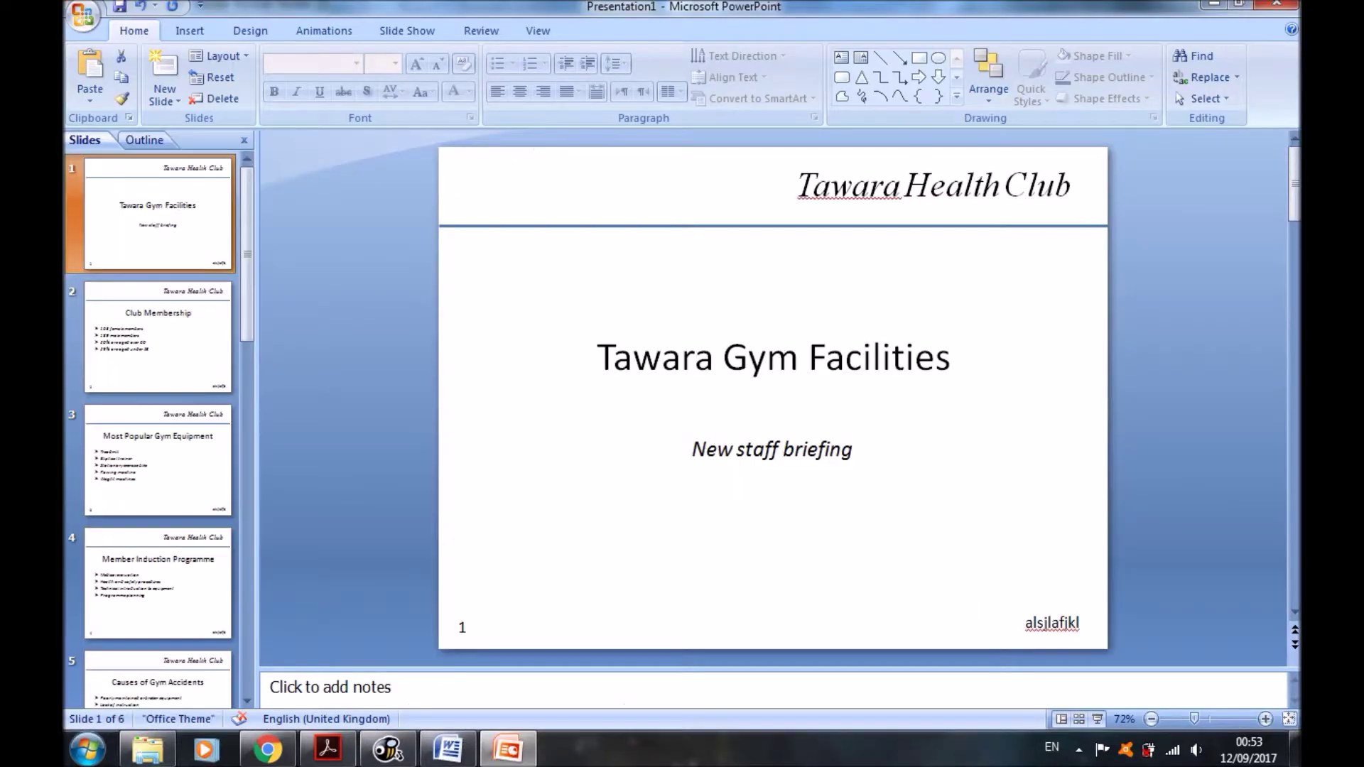
pyautogui.press('Down')
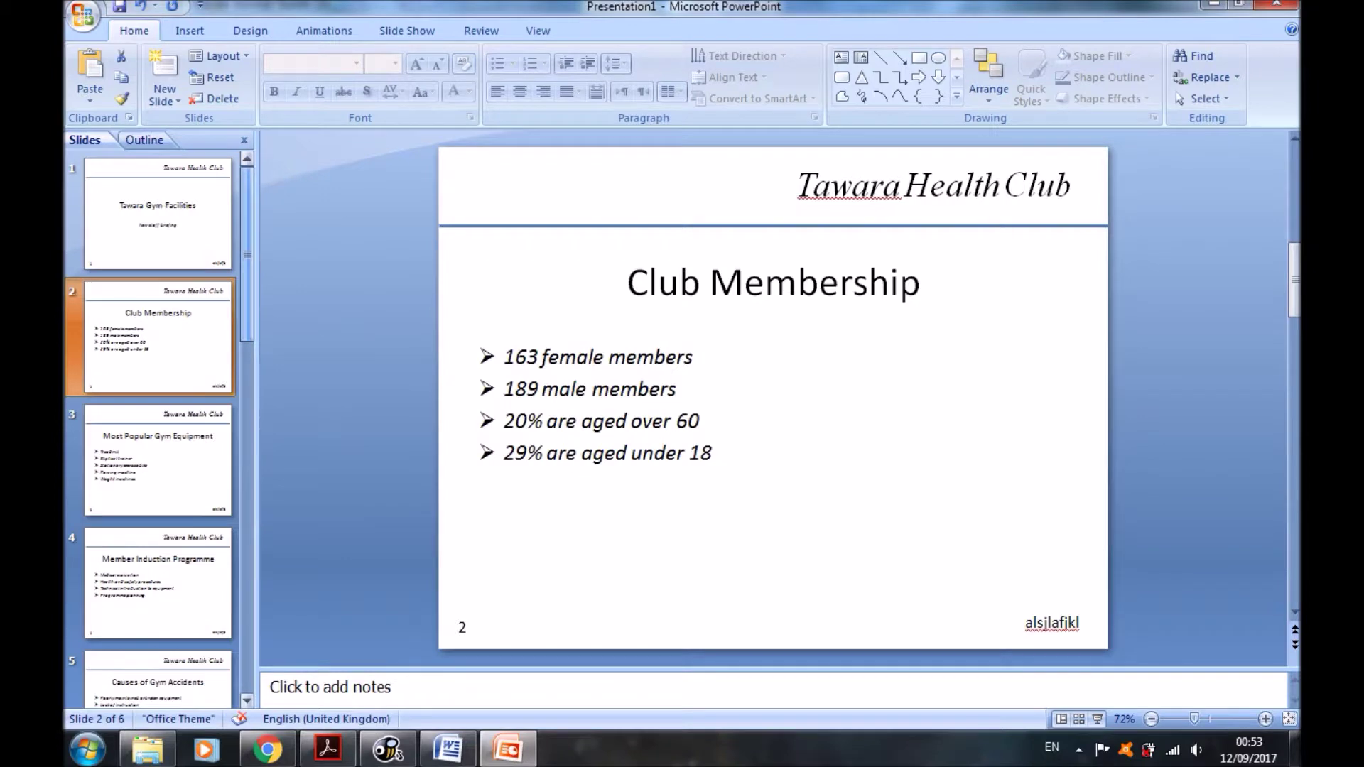
pyautogui.press('Down')
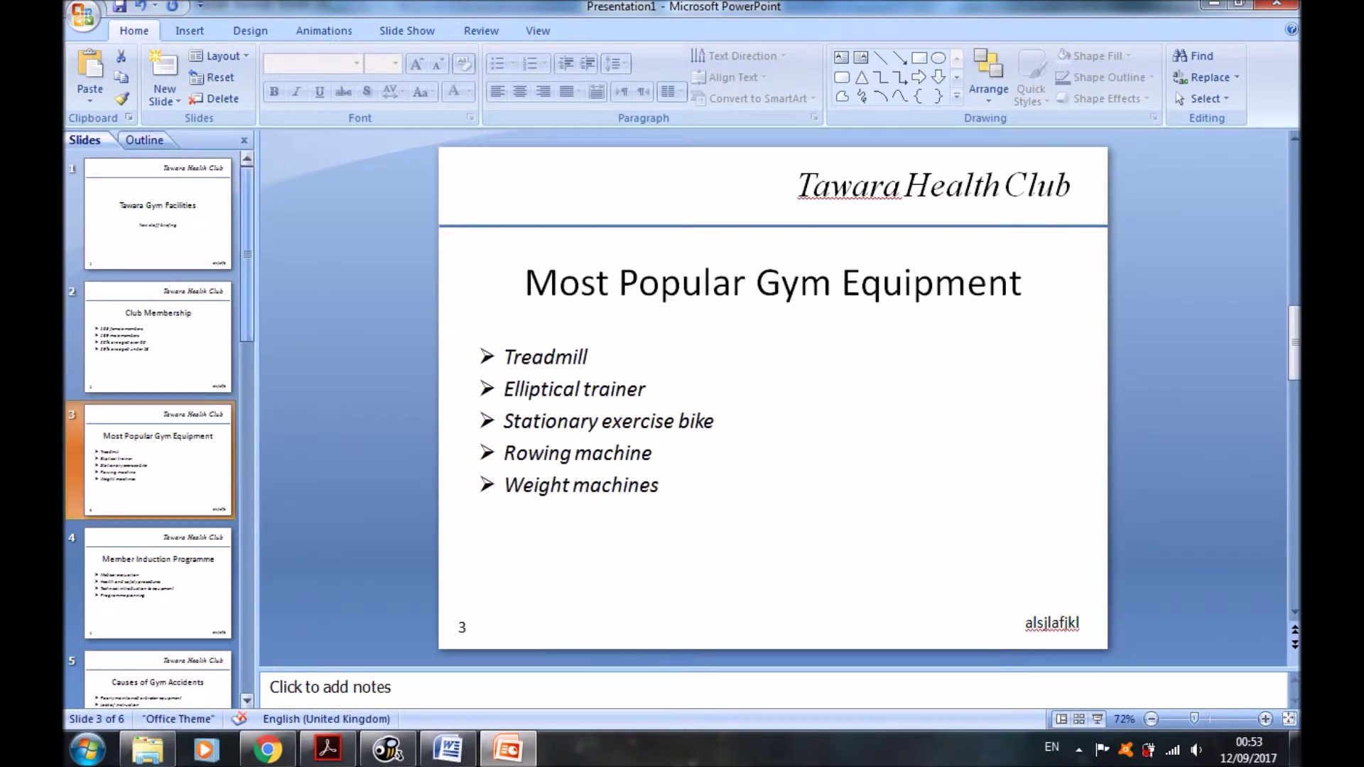
pyautogui.press('Home')
pyautogui.press('Down')
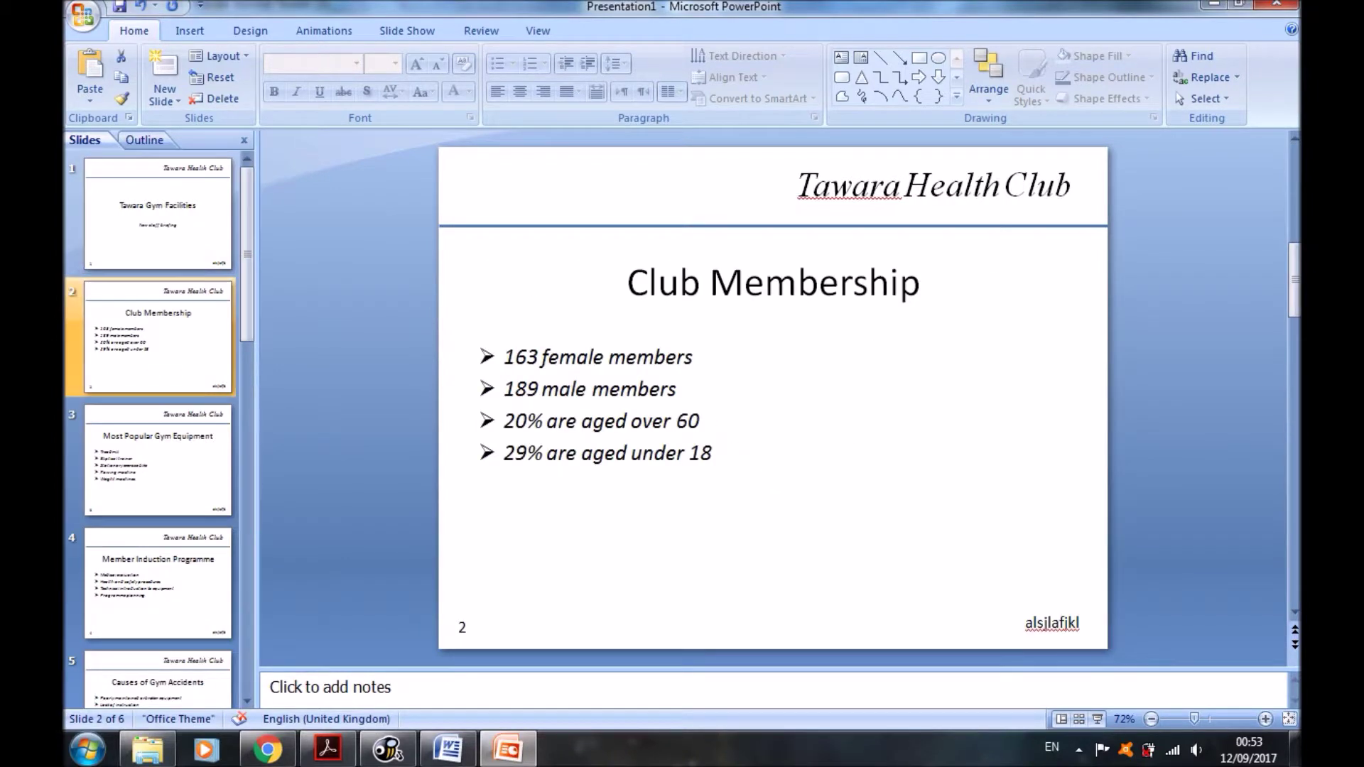
pyautogui.hotkey('ctrl', 'a')
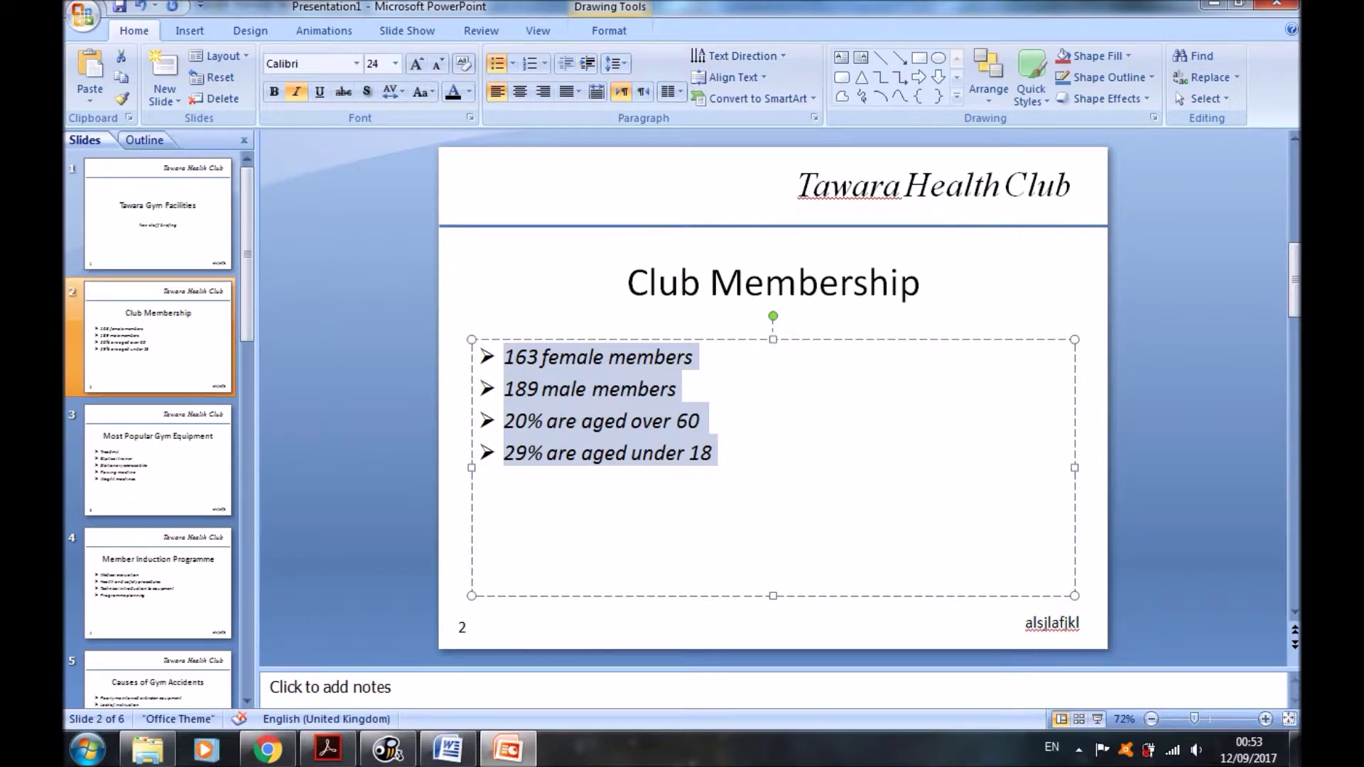
pyautogui.click(157, 213)
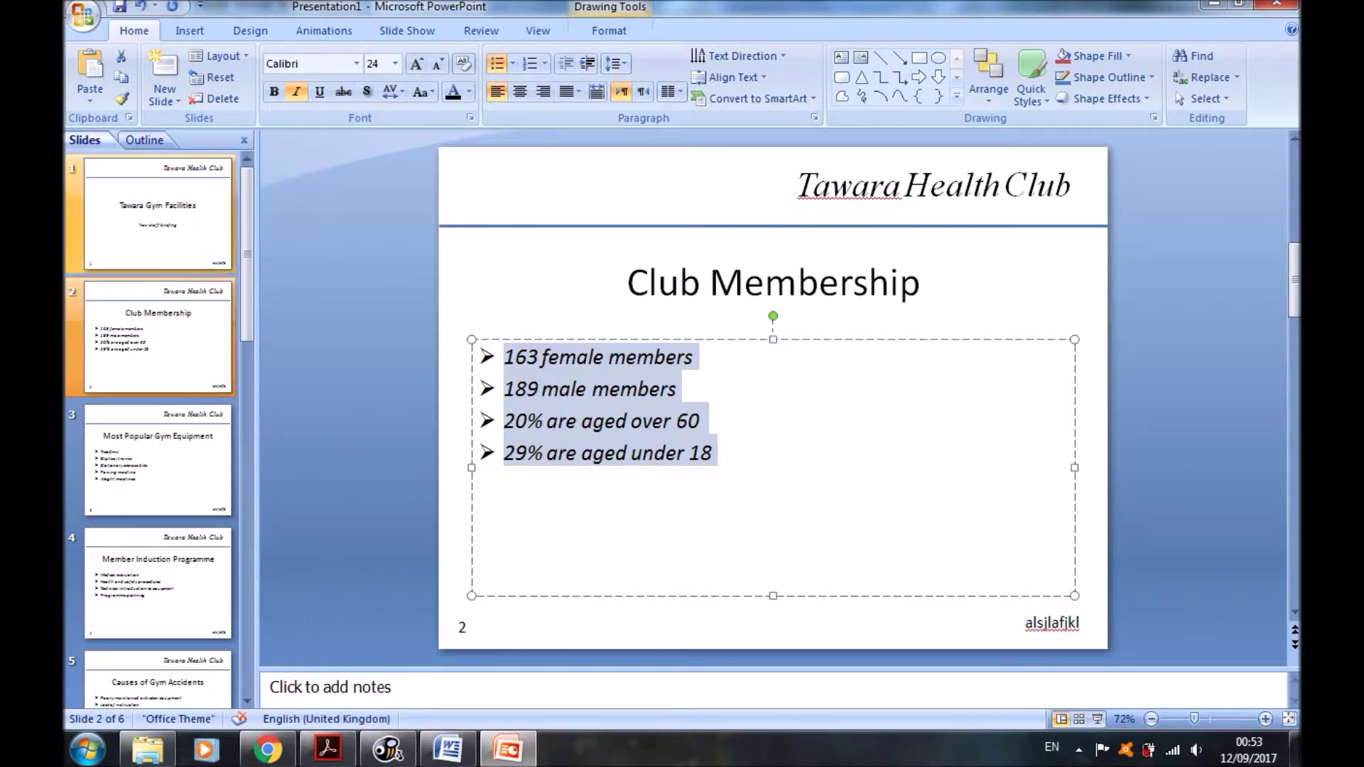
# Scroll the exam paper to the chart question, then open N216TOTALMEM.csv from the exam folder
pyautogui.hotkey('alt', 'Tab')
pyautogui.scroll(-2, 582, 419)
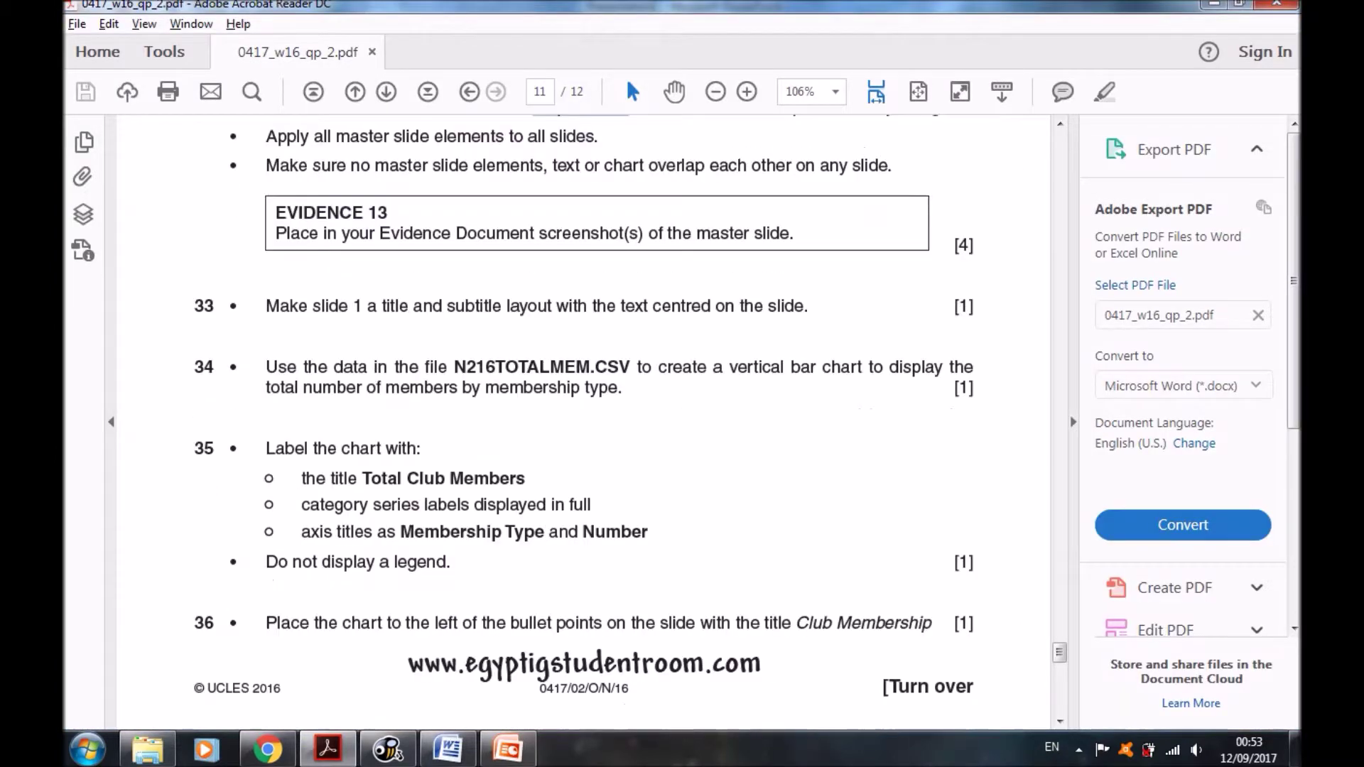
pyautogui.scroll(-1, 582, 420)
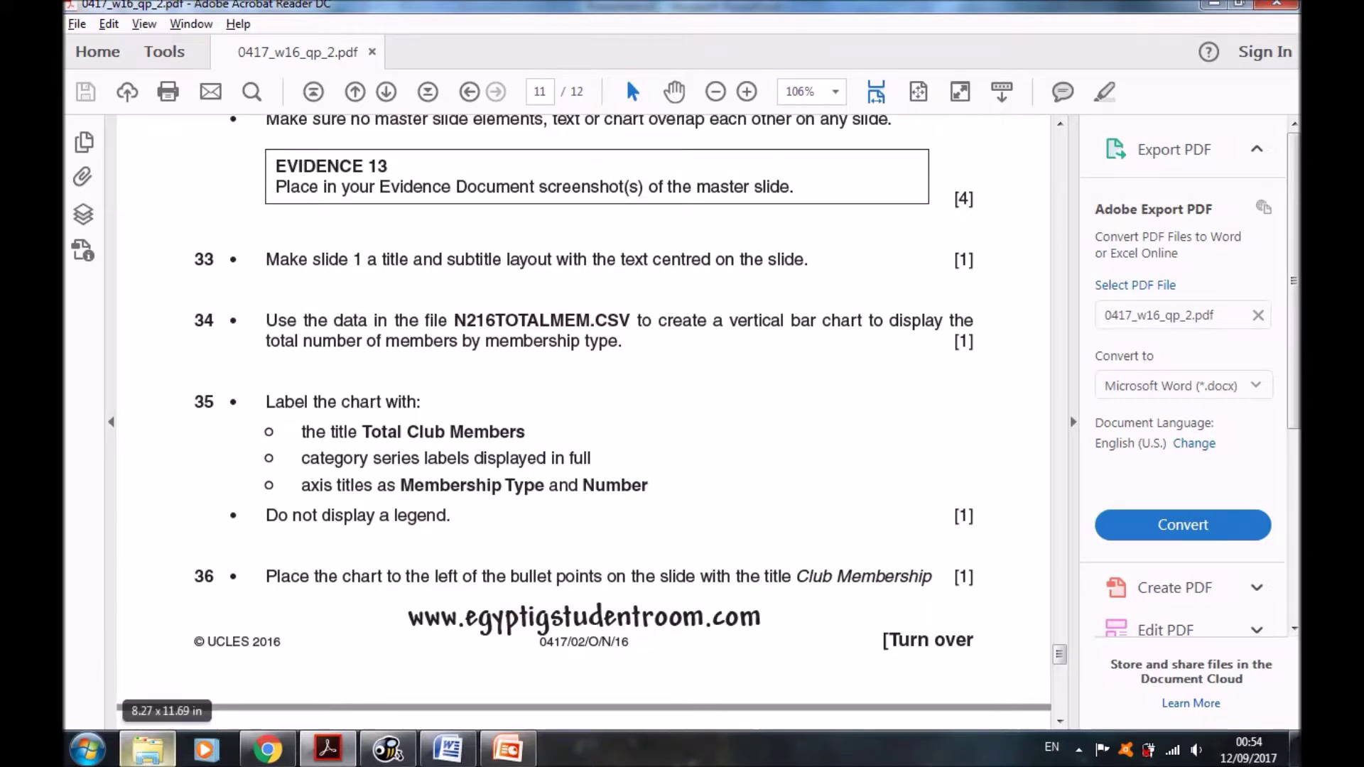
pyautogui.click(147, 750)
pyautogui.click(494, 255)
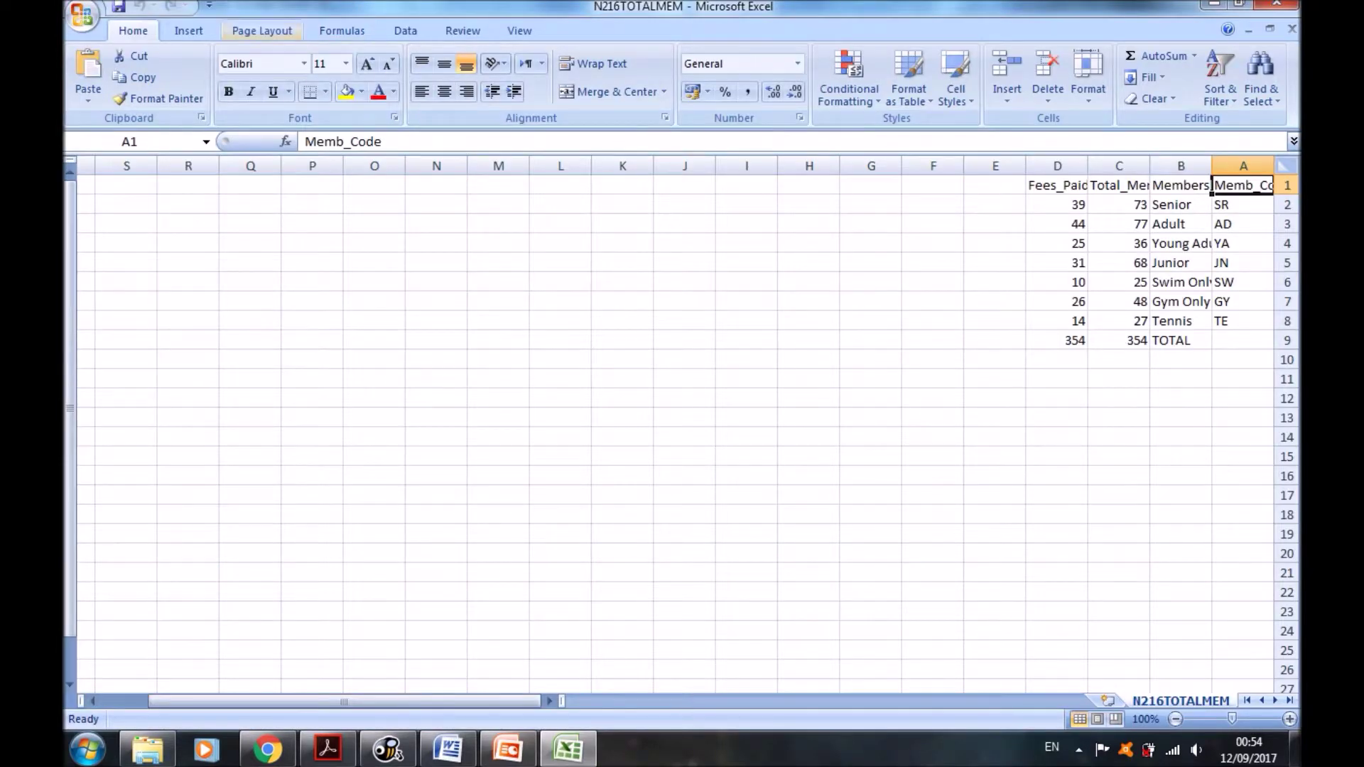
# Turn off right-to-left sheet layout and AutoFit every column width
pyautogui.click(262, 31)
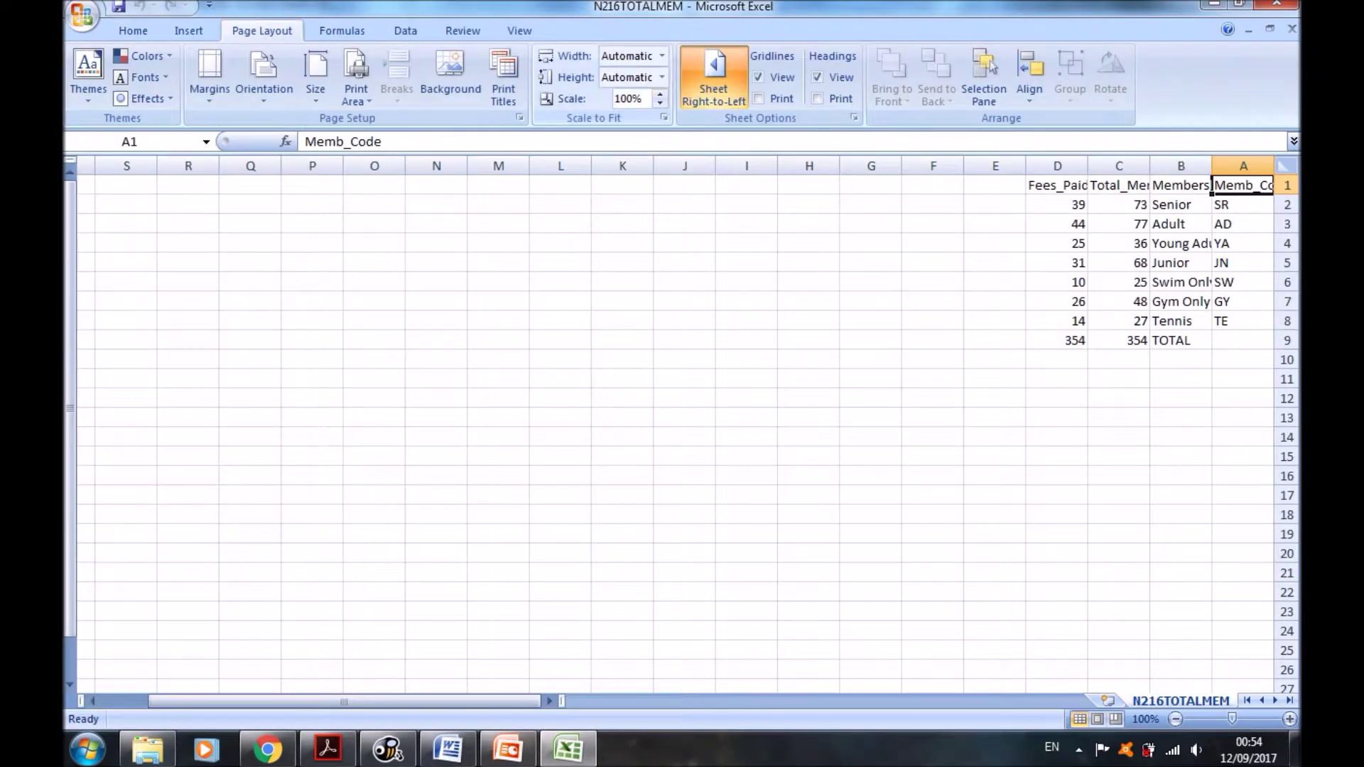
pyautogui.click(714, 75)
pyautogui.click(75, 166)
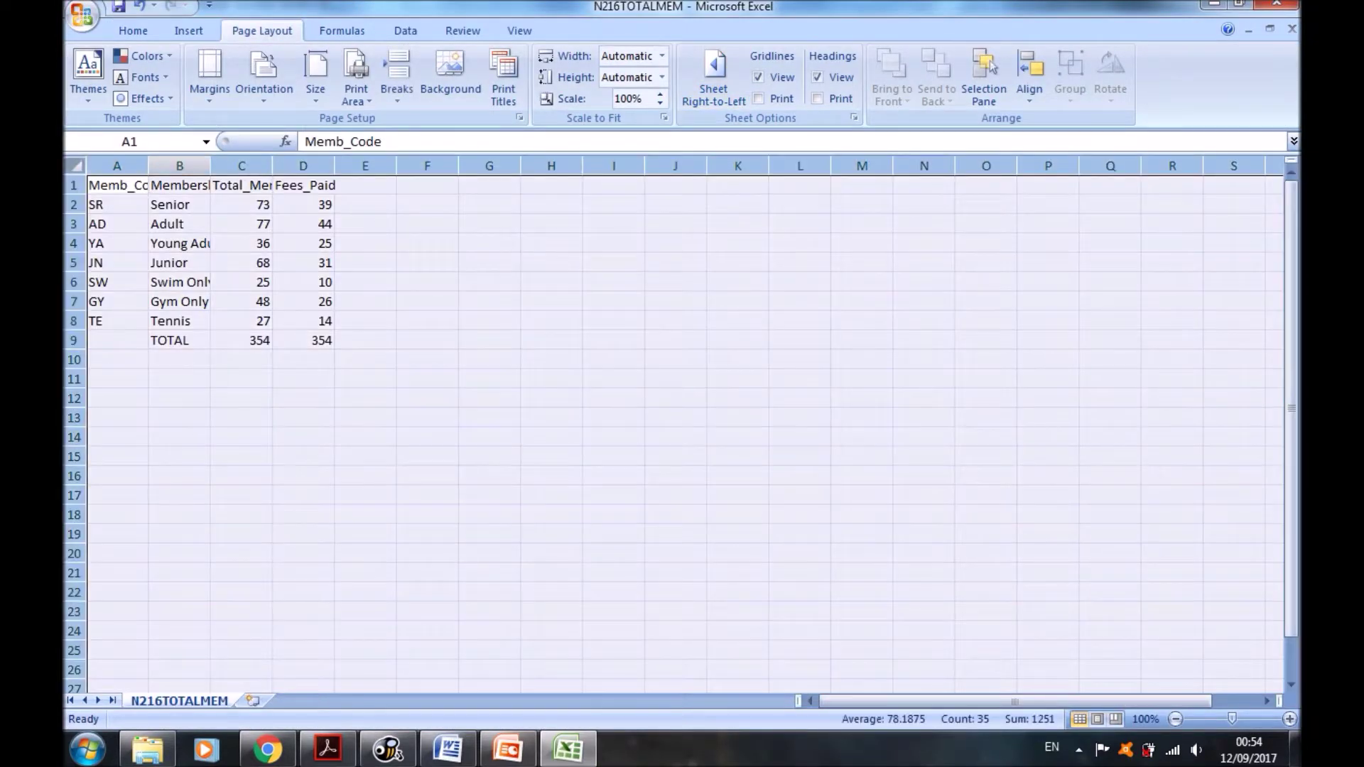
pyautogui.doubleClick(148, 166)
pyautogui.click(229, 360)
# Note the vertical bar chart requirements, then select the membership types and Total_Members in B1:C8
pyautogui.hotkey('alt', 'Tab')
pyautogui.hotkey('alt', 'Tab')
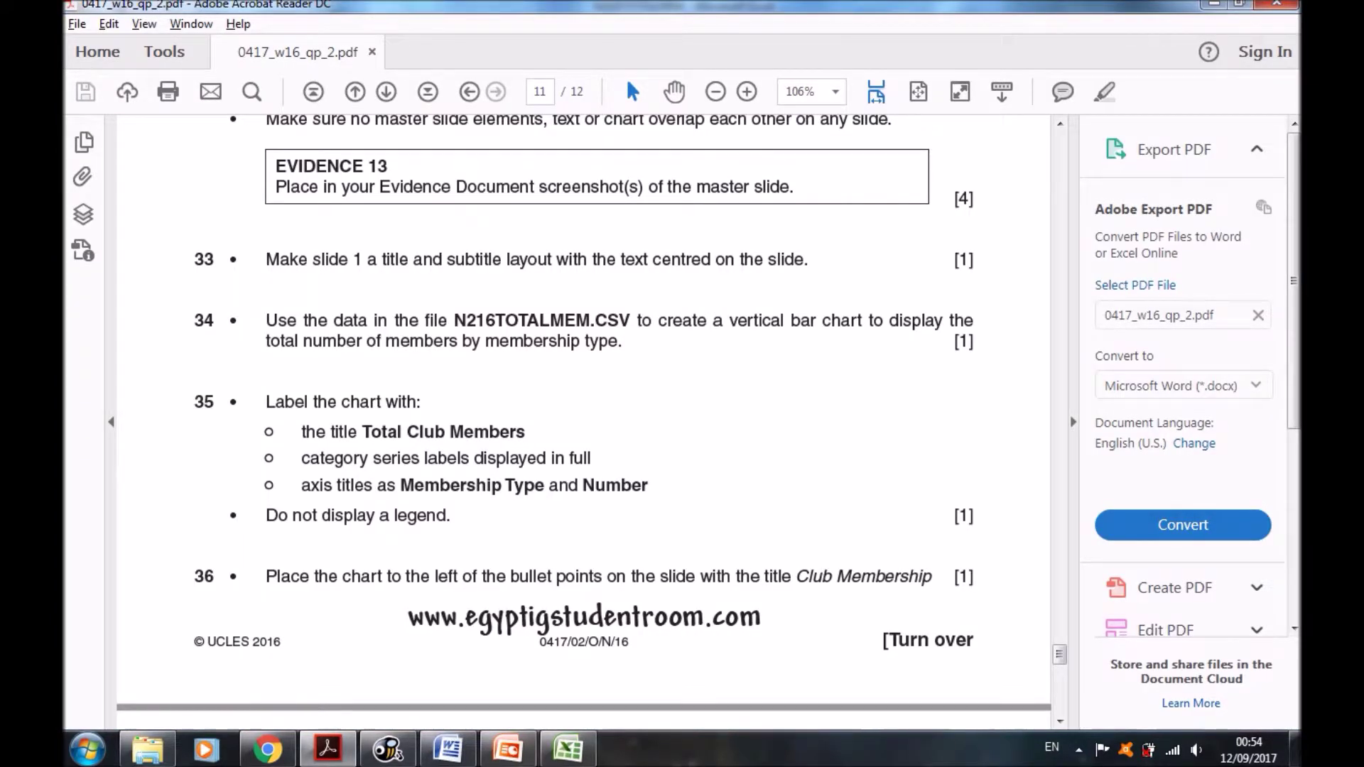
pyautogui.moveTo(729, 320); pyautogui.dragTo(817, 321)
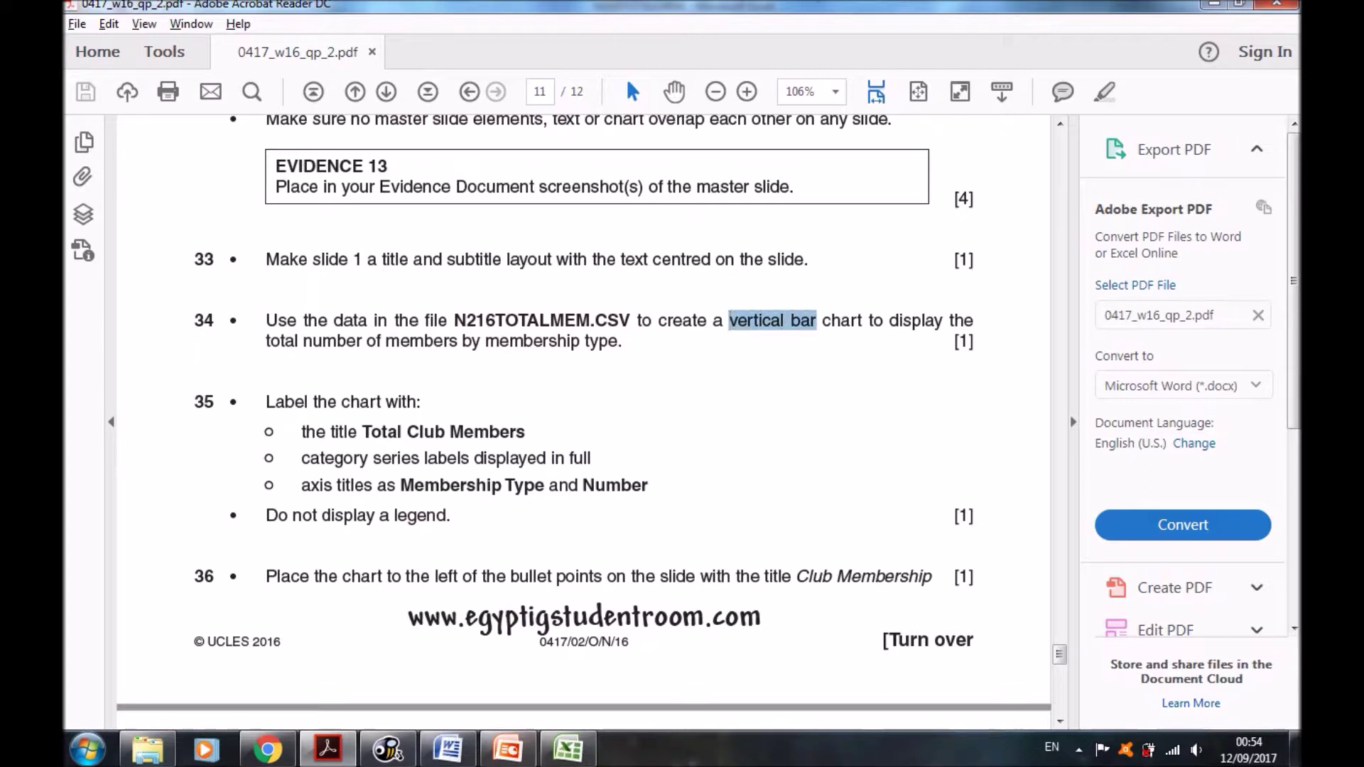
pyautogui.moveTo(265, 341); pyautogui.dragTo(457, 341)
pyautogui.hotkey('alt', 'Tab')
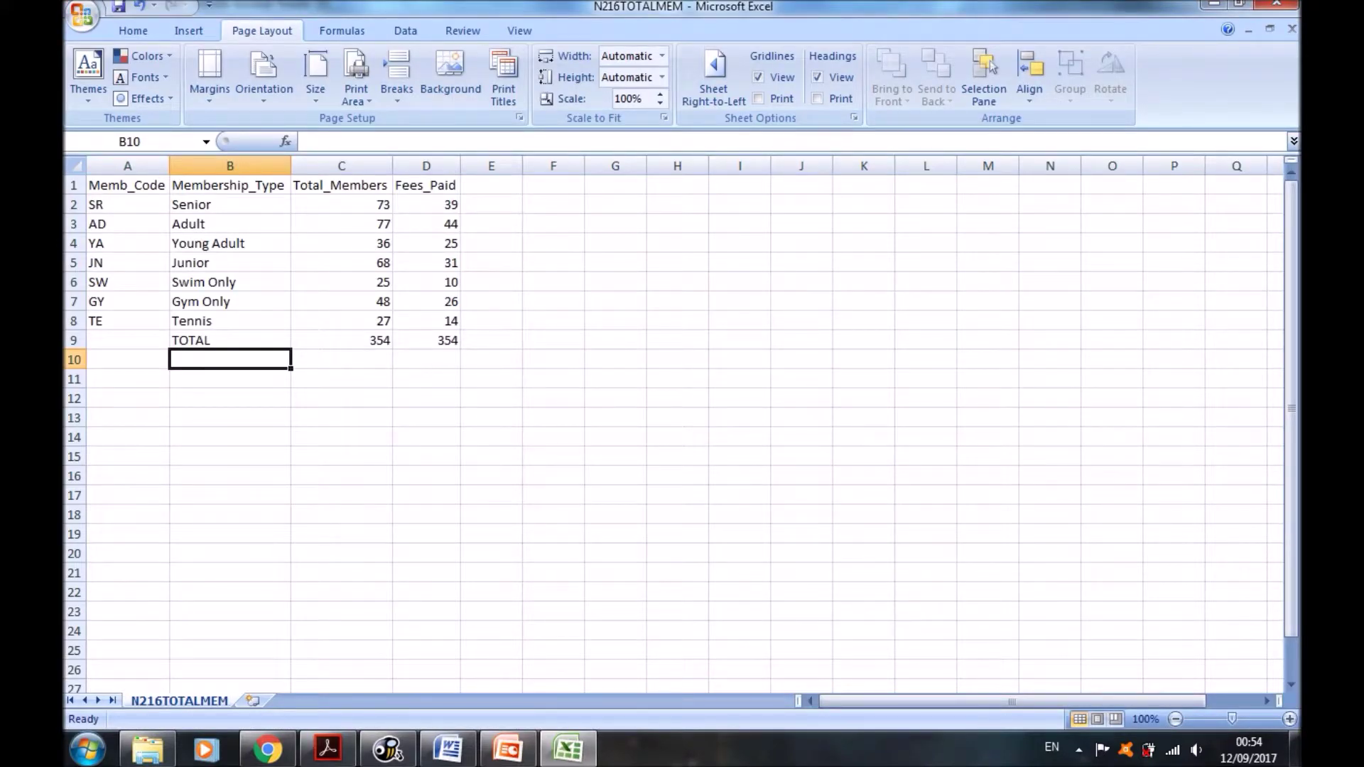
pyautogui.moveTo(230, 185); pyautogui.dragTo(229, 320)
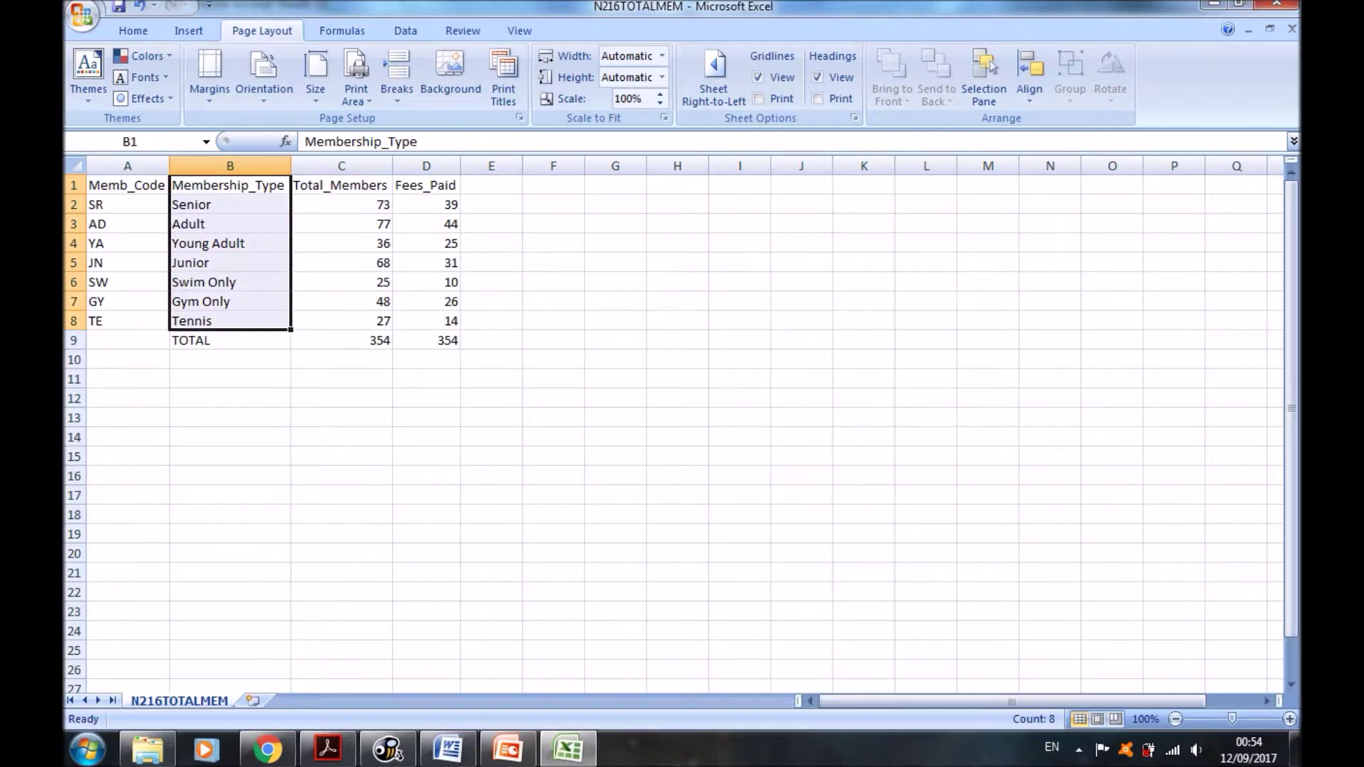
pyautogui.keyDown('ctrl'); pyautogui.moveTo(341, 185); pyautogui.dragTo(341, 320); pyautogui.keyUp('ctrl')
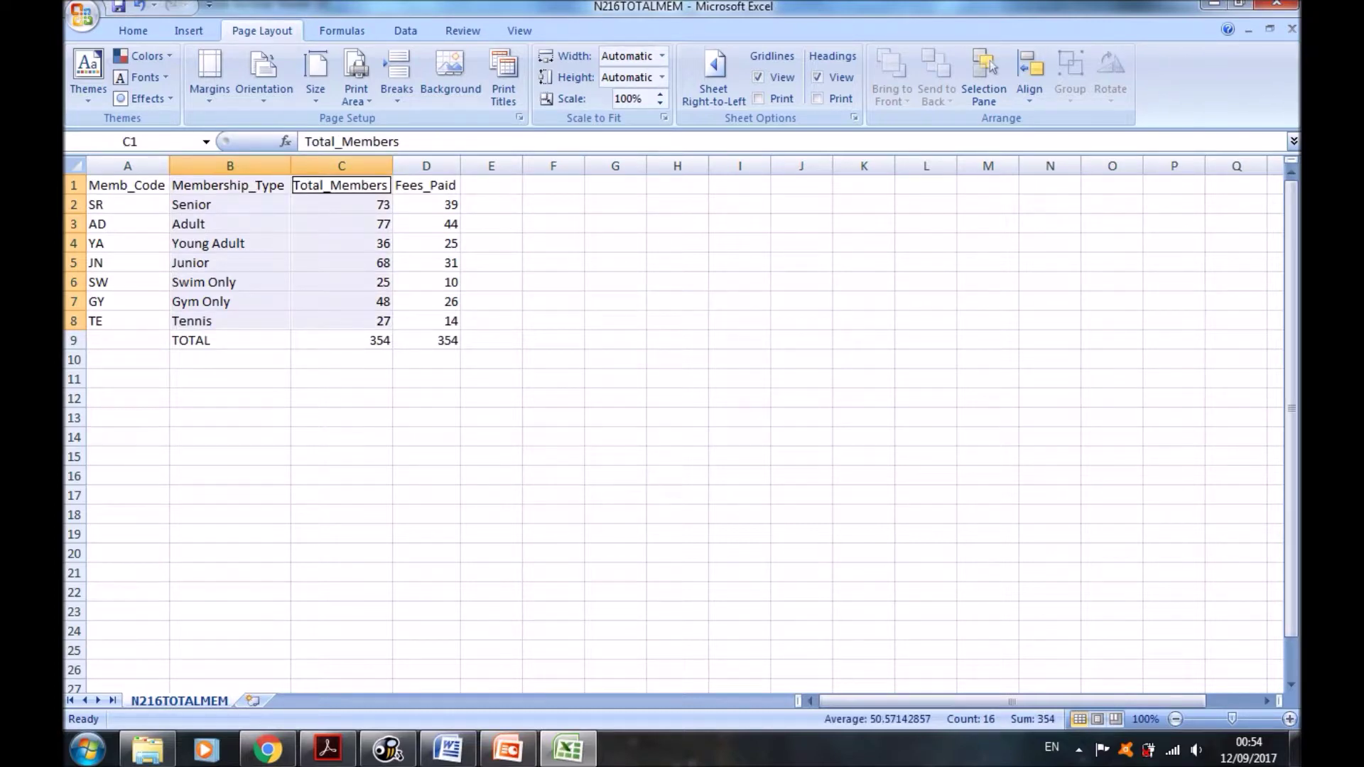
pyautogui.click(189, 31)
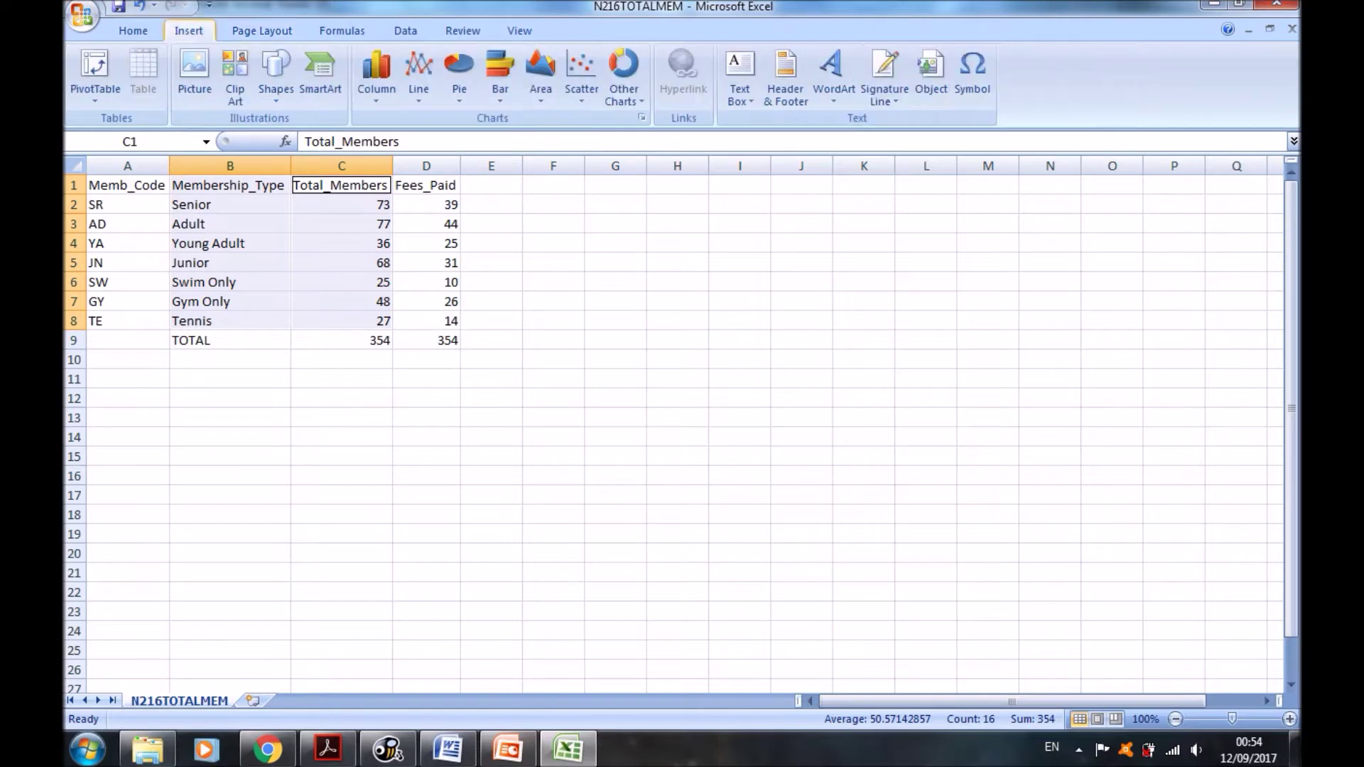
# Insert a 2-D Clustered Column chart of Total_Members by membership type
pyautogui.click(376, 75)
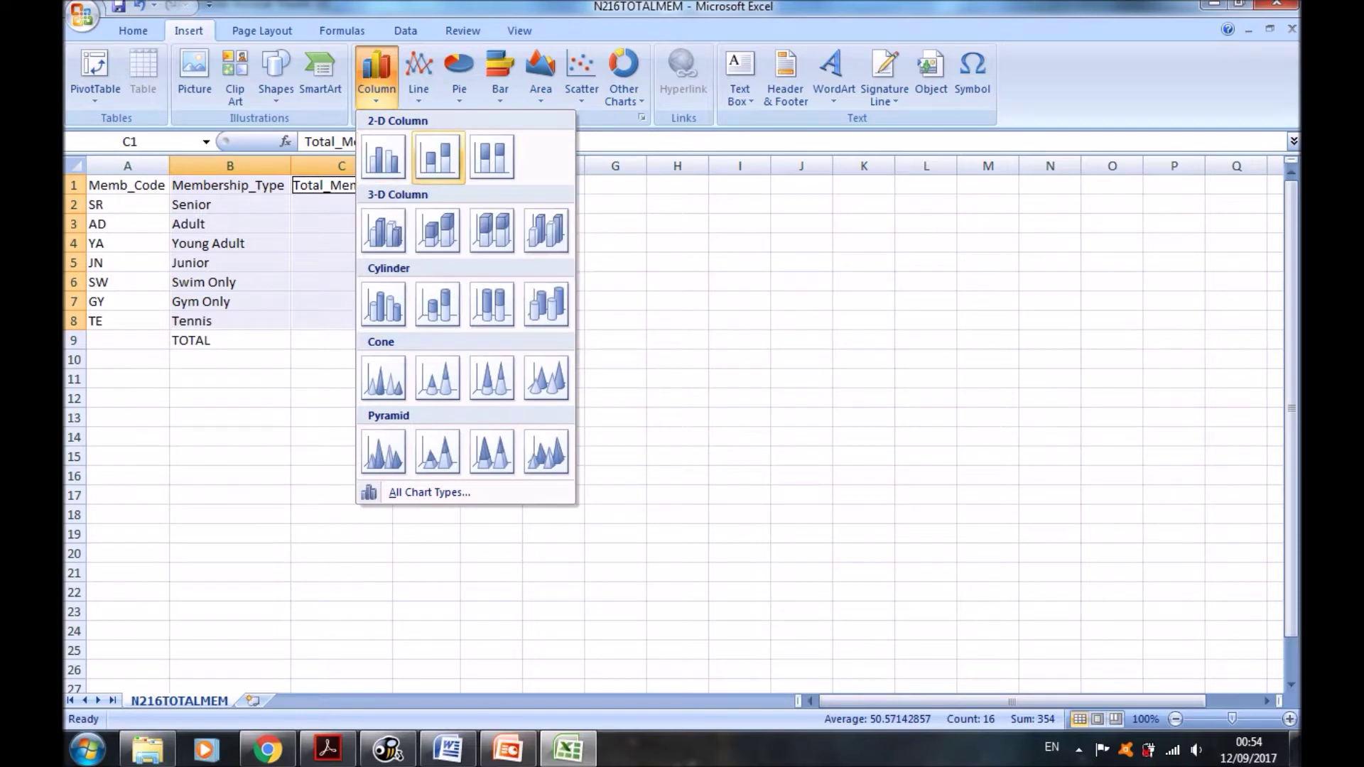
pyautogui.click(500, 75)
pyautogui.click(376, 74)
pyautogui.click(375, 75)
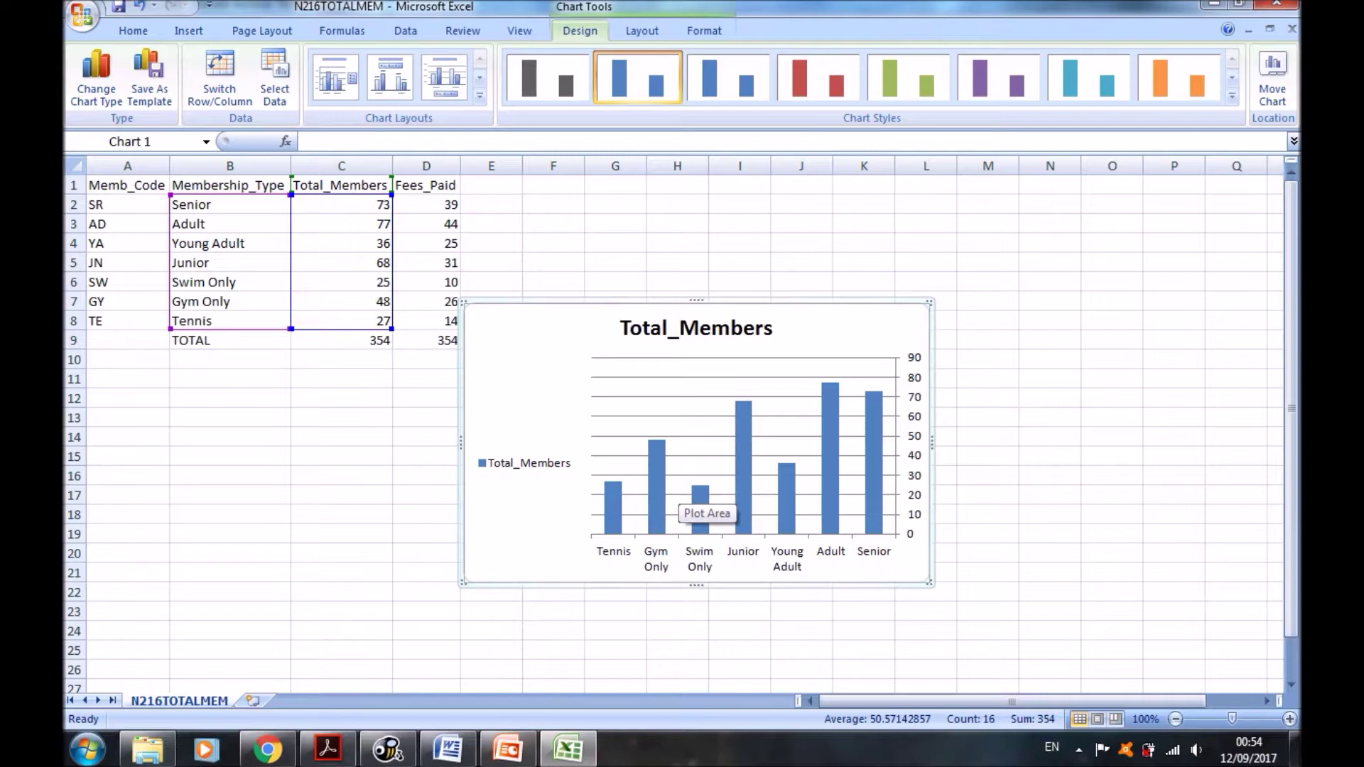
pyautogui.click(525, 463)
# Delete the chart legend and set the horizontal axis to Show Left to Right
pyautogui.hotkey('alt', 'Tab')
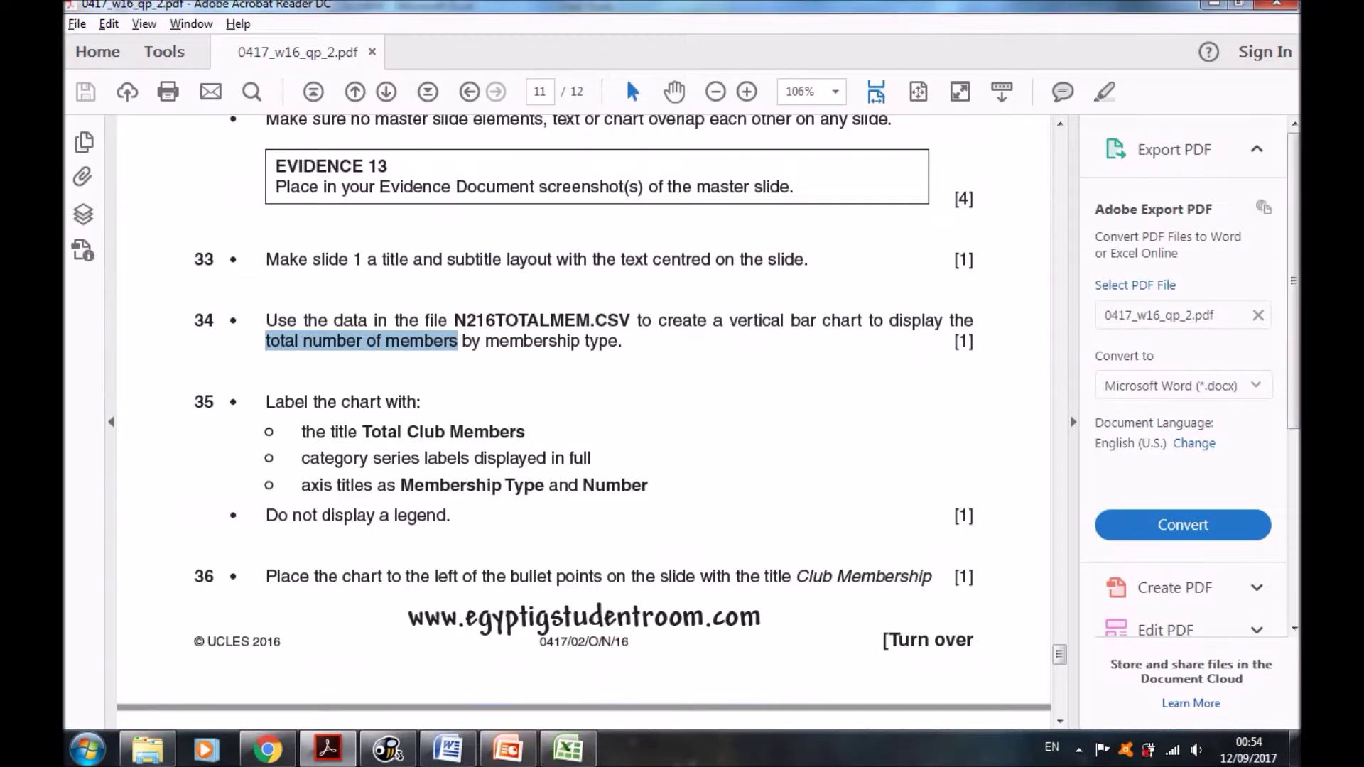
pyautogui.moveTo(454, 515); pyautogui.dragTo(332, 514)
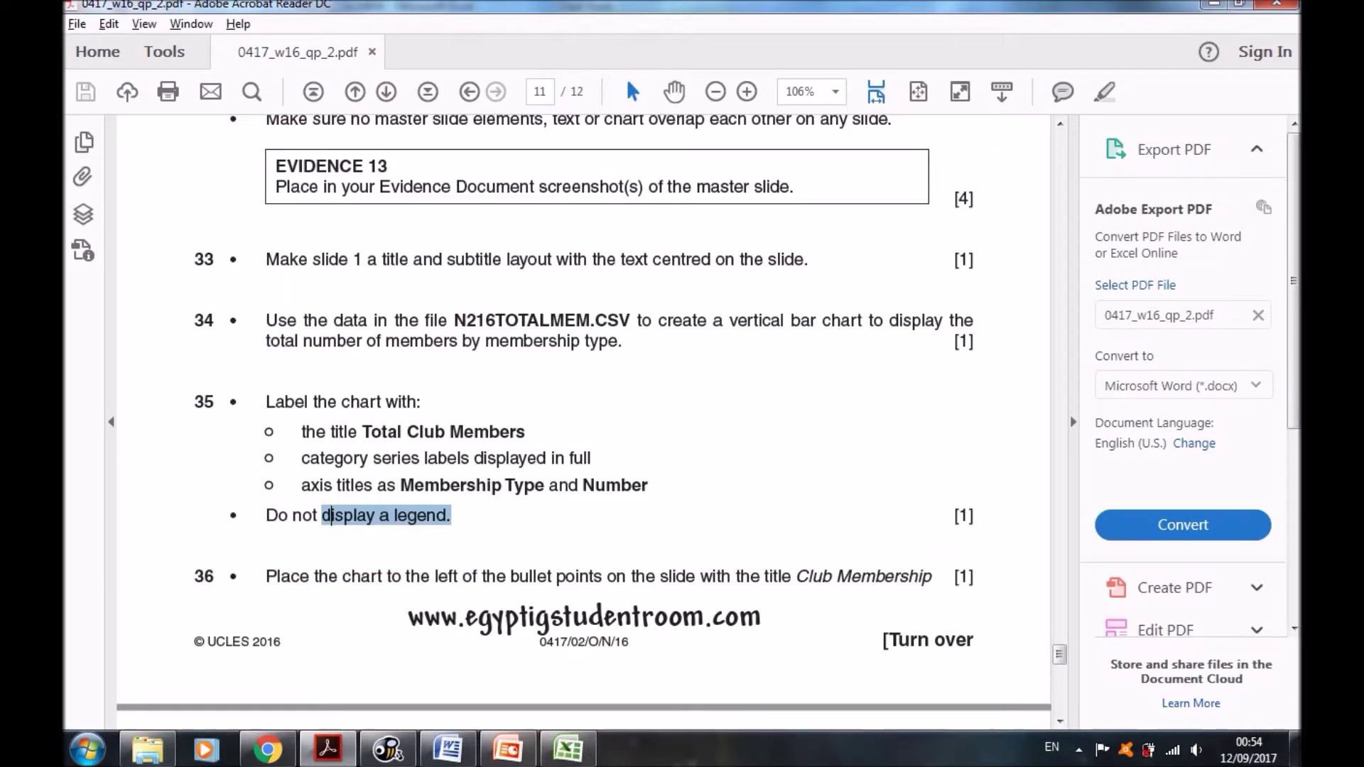
pyautogui.hotkey('alt', 'Tab')
pyautogui.press('Delete')
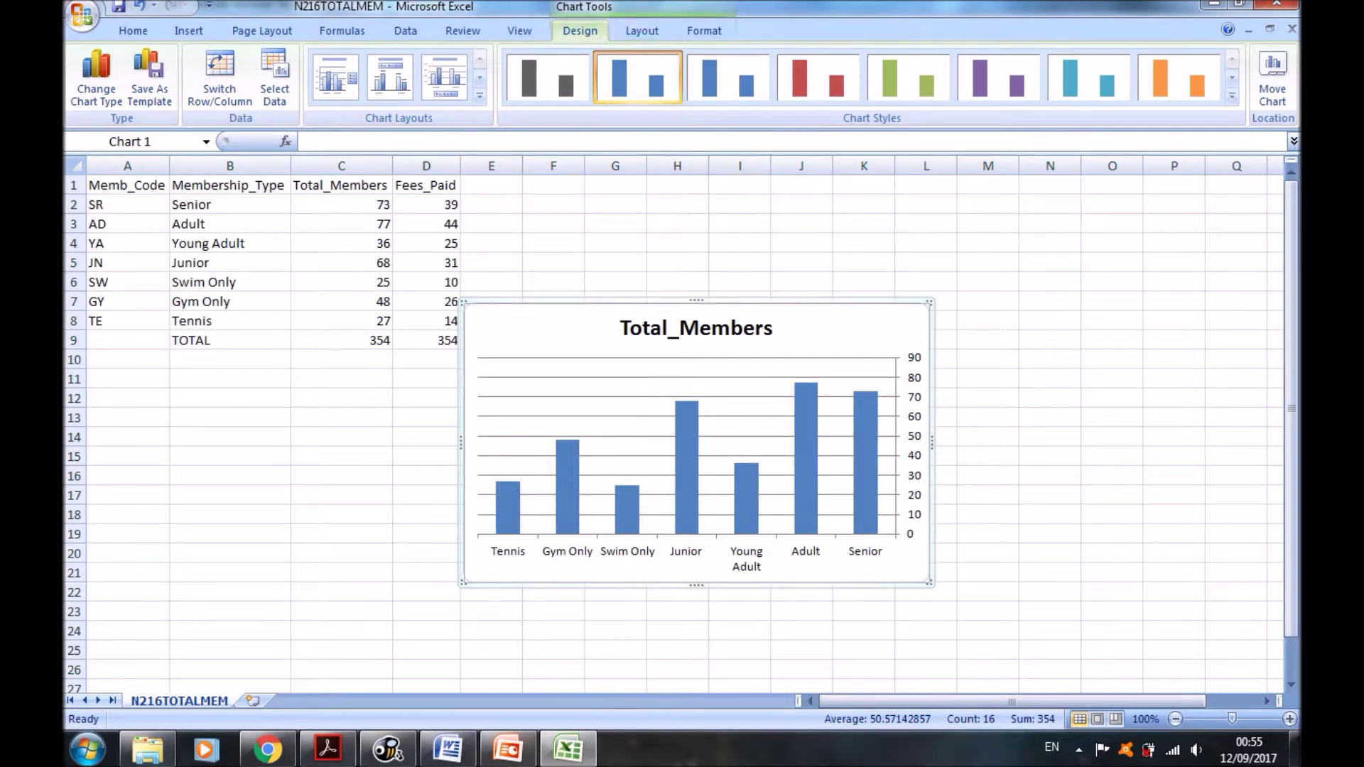
pyautogui.click(642, 31)
pyautogui.click(590, 74)
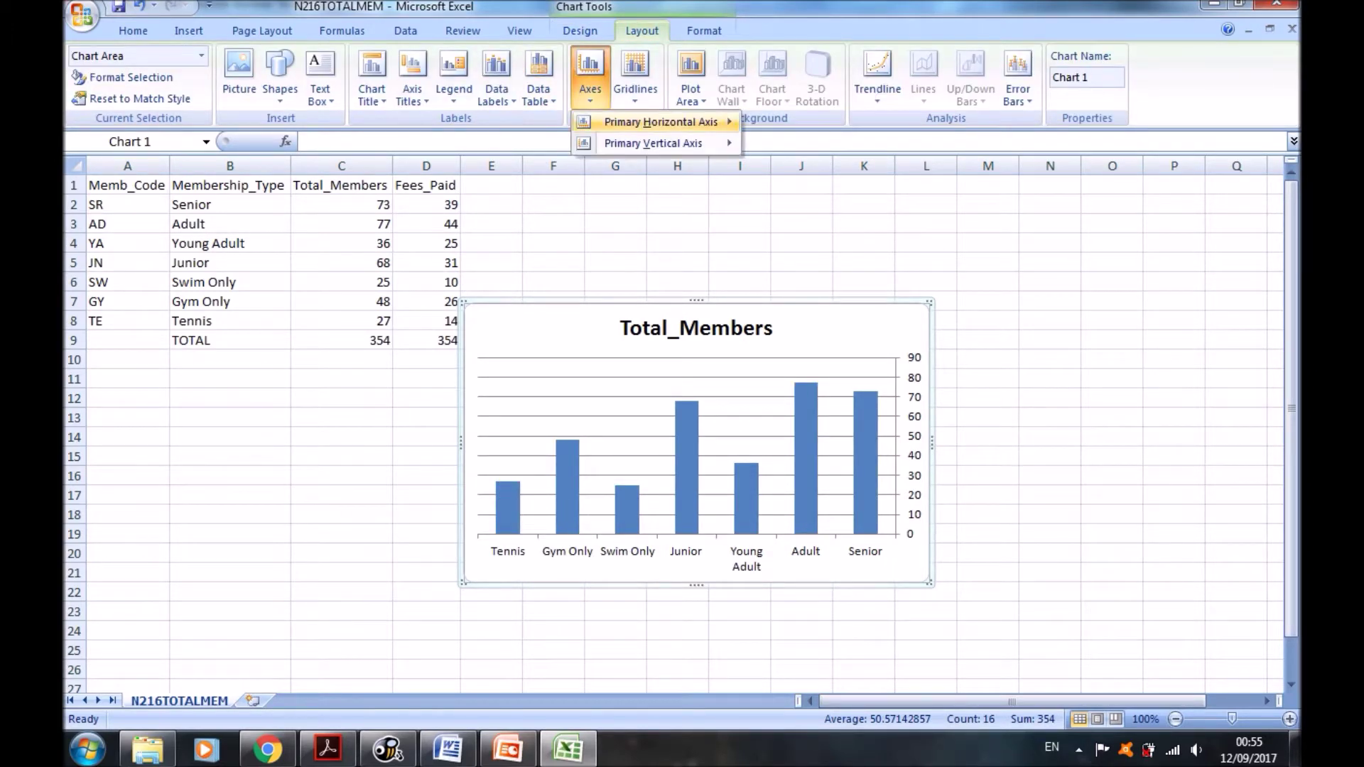
pyautogui.click(851, 173)
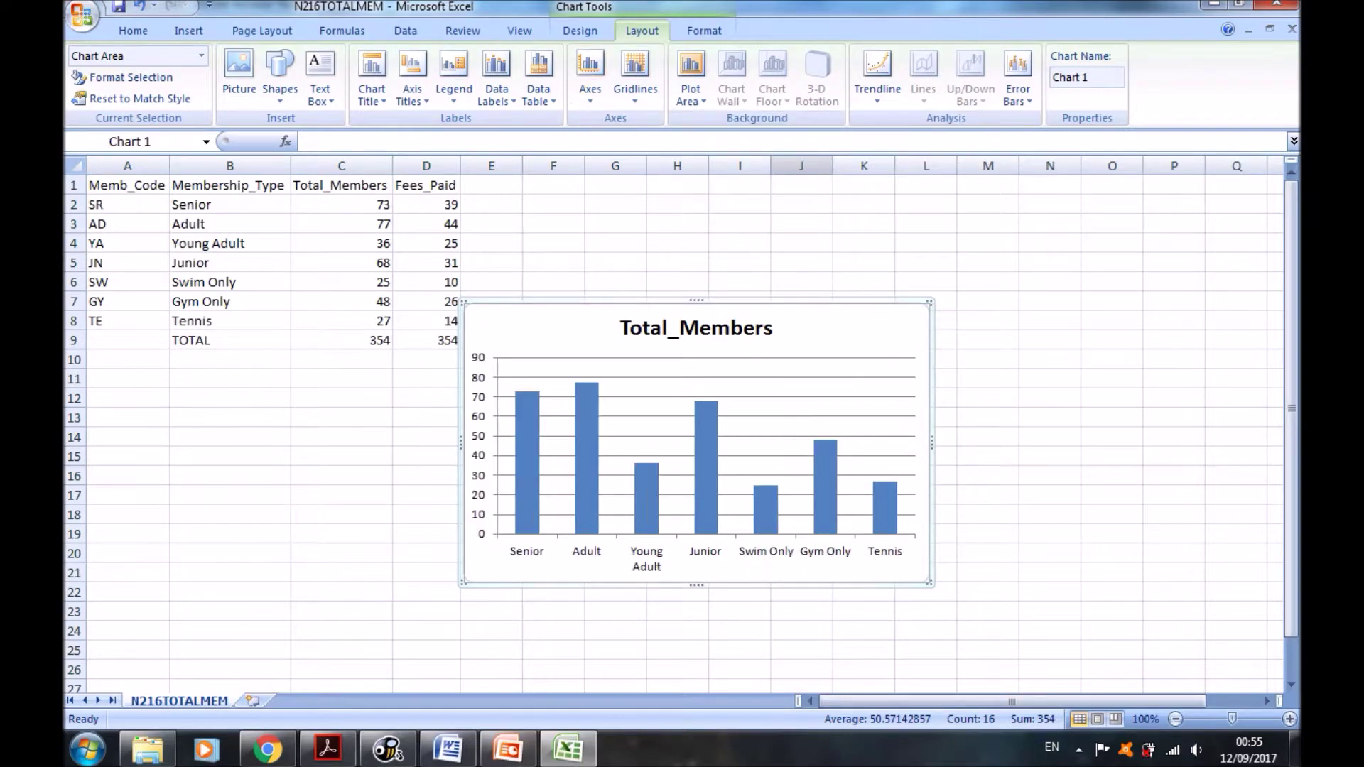
# Note the required title Total Club Members and select the chart title
pyautogui.hotkey('alt', 'Tab')
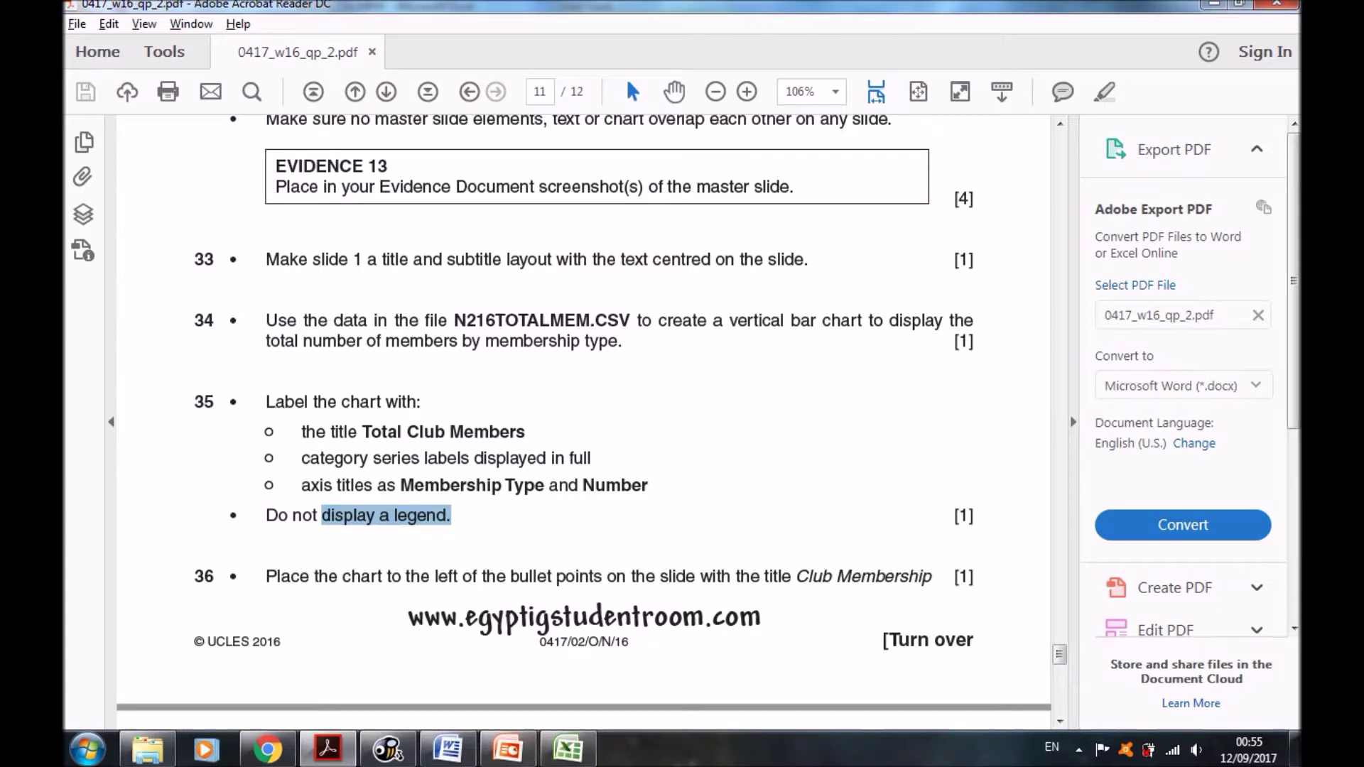
pyautogui.moveTo(526, 432); pyautogui.dragTo(362, 432)
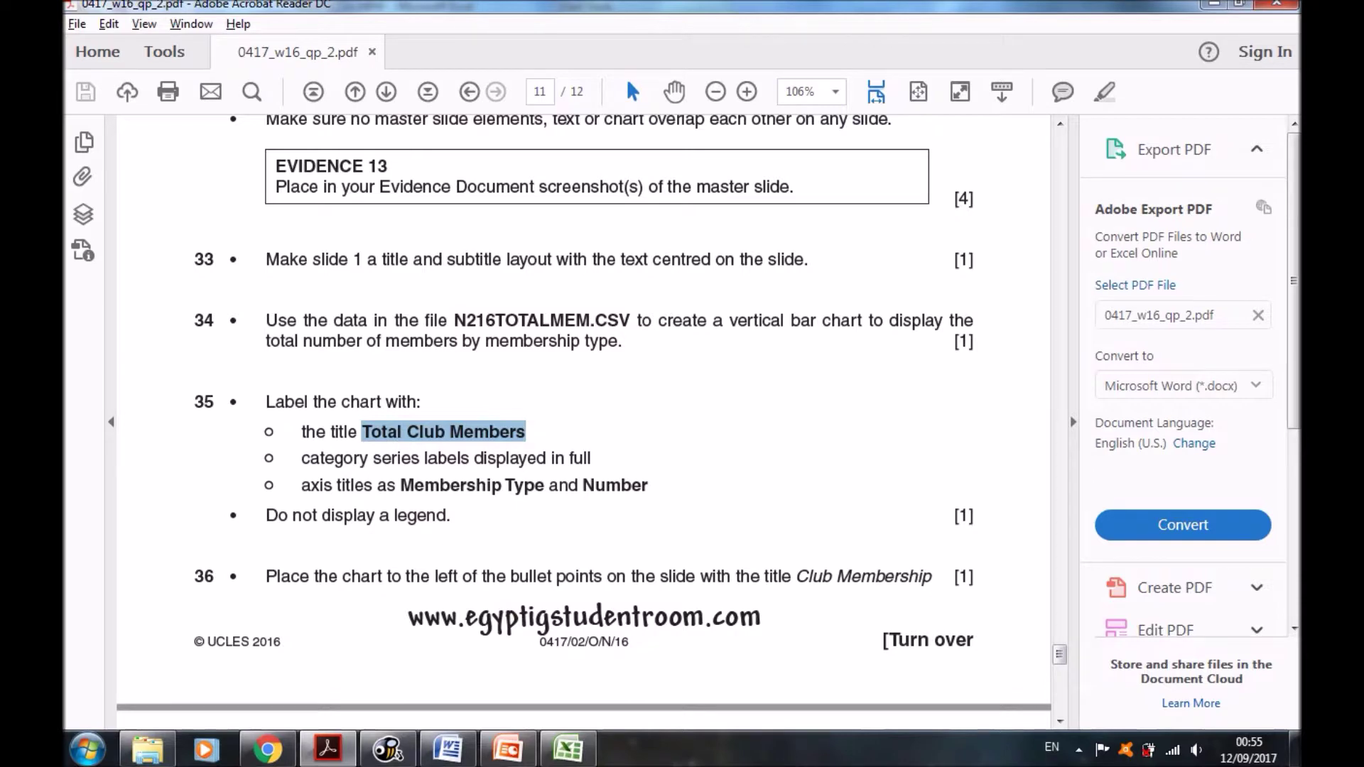
pyautogui.hotkey('alt', 'Tab')
pyautogui.click(696, 327)
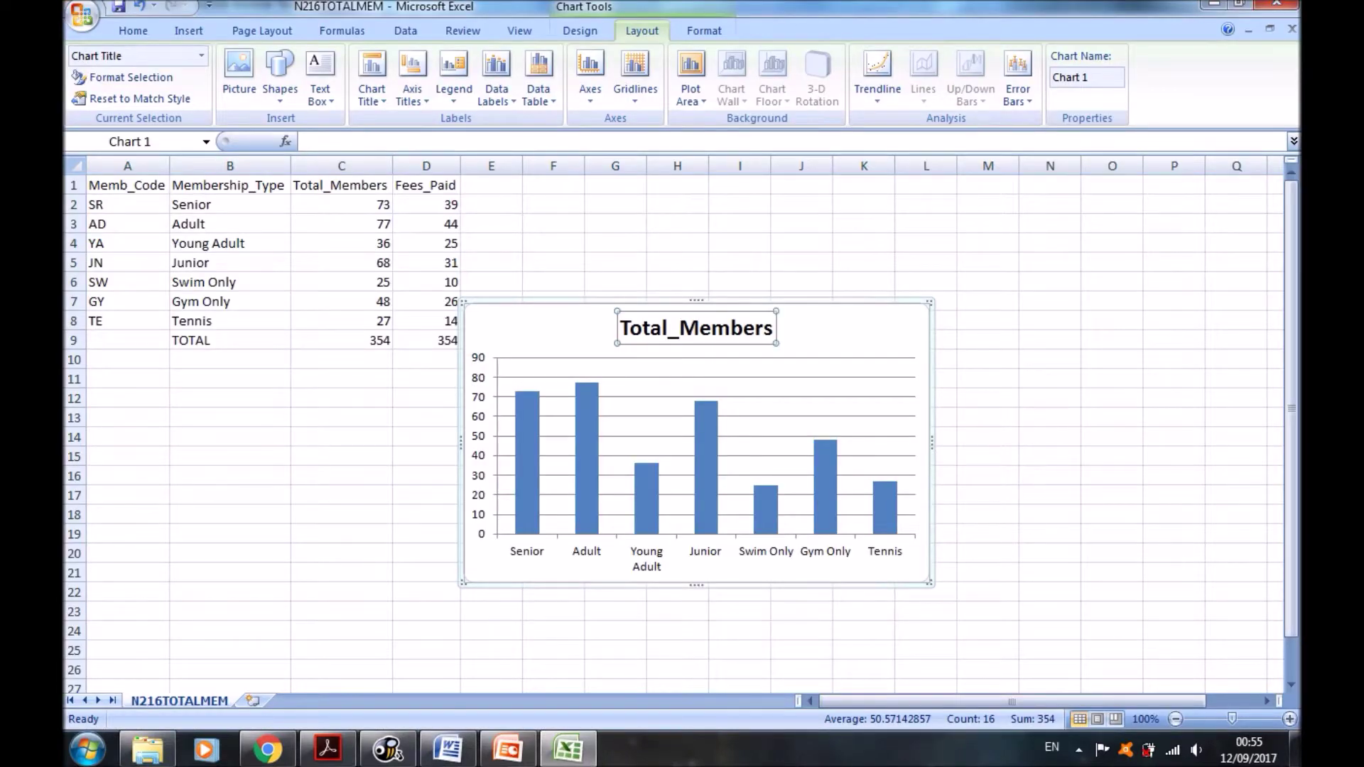
# Retitle the chart 'Total Club Members'
pyautogui.moveTo(774, 327); pyautogui.dragTo(620, 328)
pyautogui.press('Delete')
pyautogui.write('Total Club Members')
pyautogui.click(485, 444)
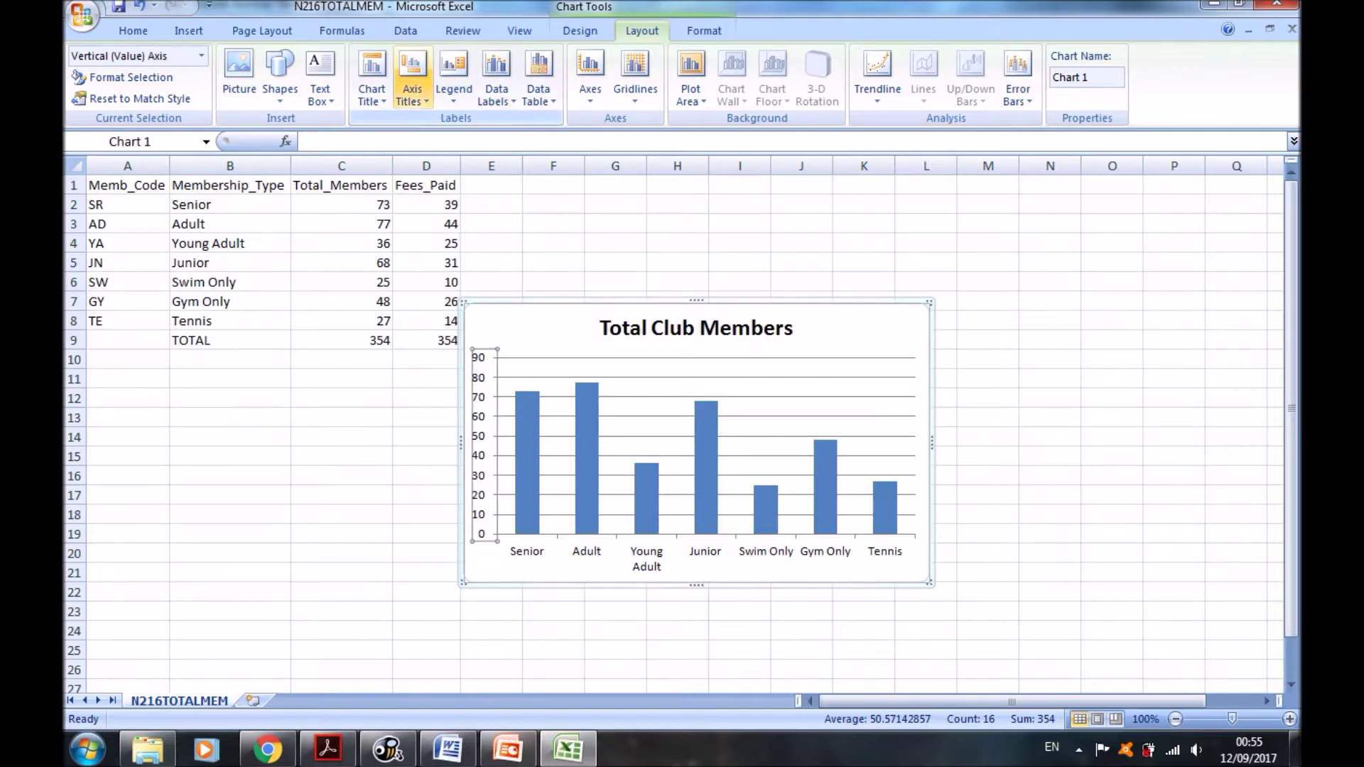
# Add a title below the horizontal axis and a horizontal title for the vertical axis
pyautogui.click(412, 78)
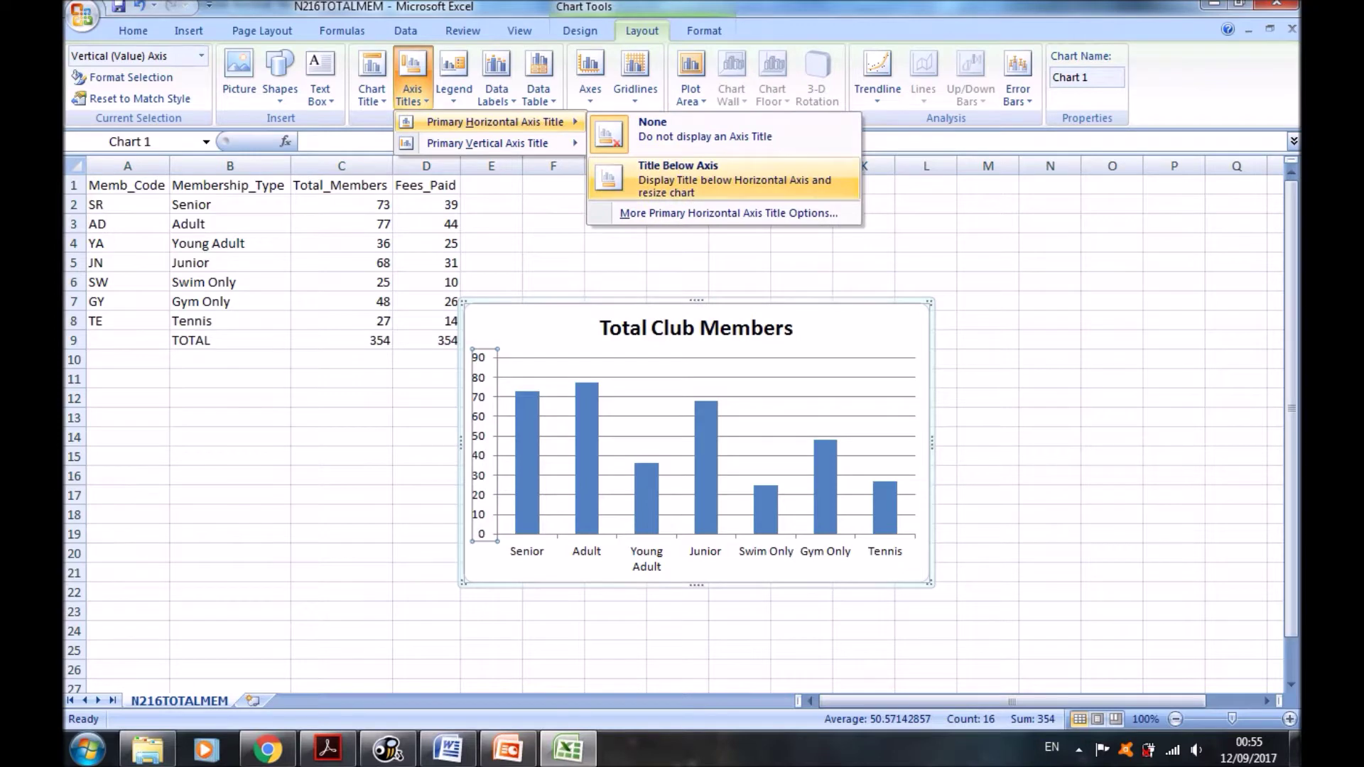
pyautogui.click(710, 177)
pyautogui.click(412, 79)
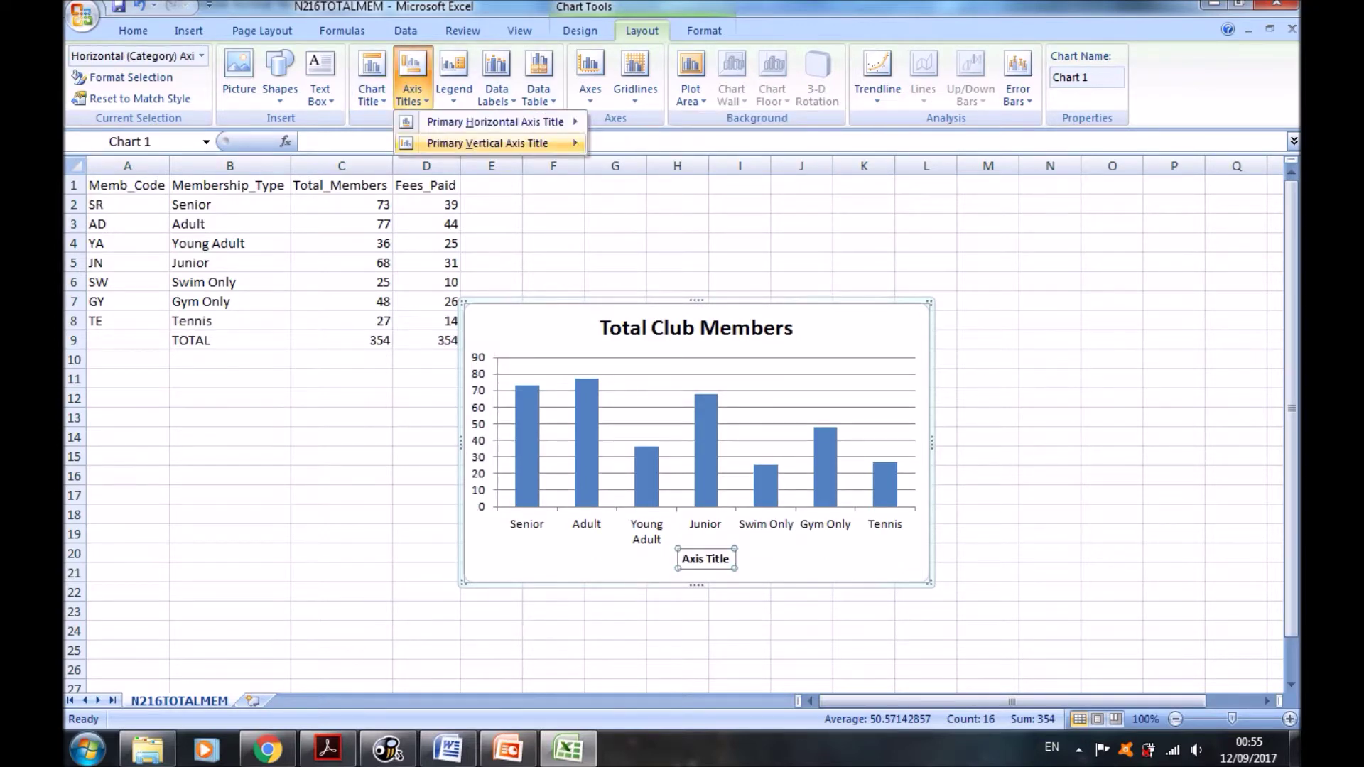
pyautogui.click(640, 283)
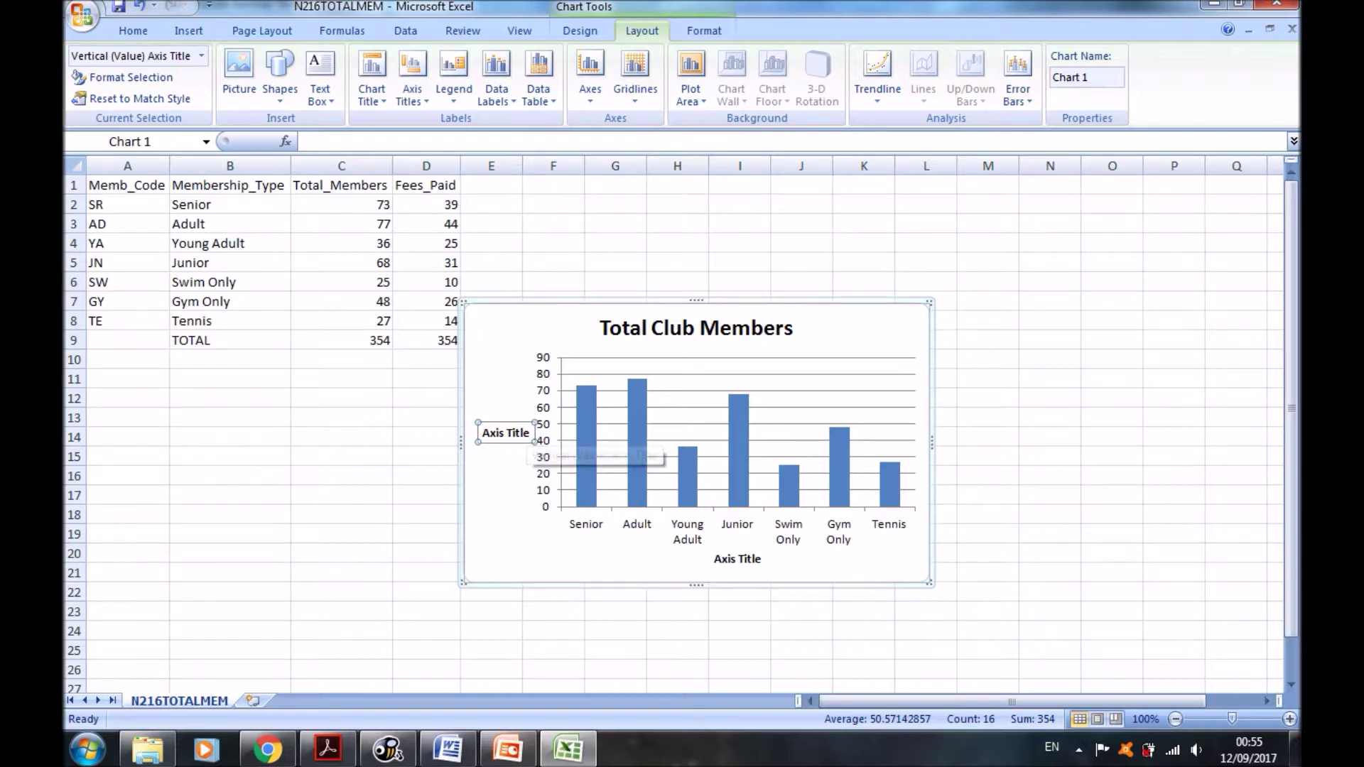
pyautogui.hotkey('alt', 'Tab')
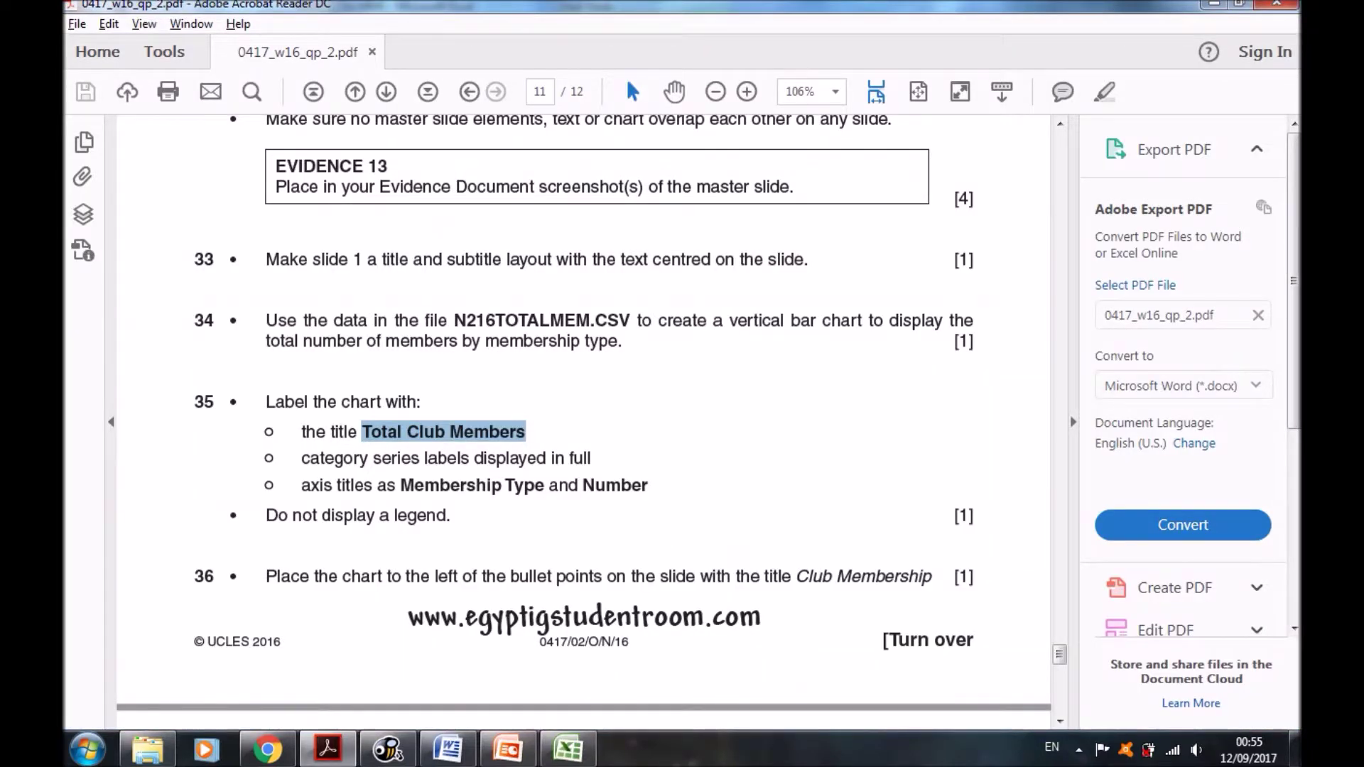
# Set the horizontal axis title to 'Membership Type'
pyautogui.moveTo(400, 486); pyautogui.dragTo(548, 485)
pyautogui.hotkey('ctrl', 'c')
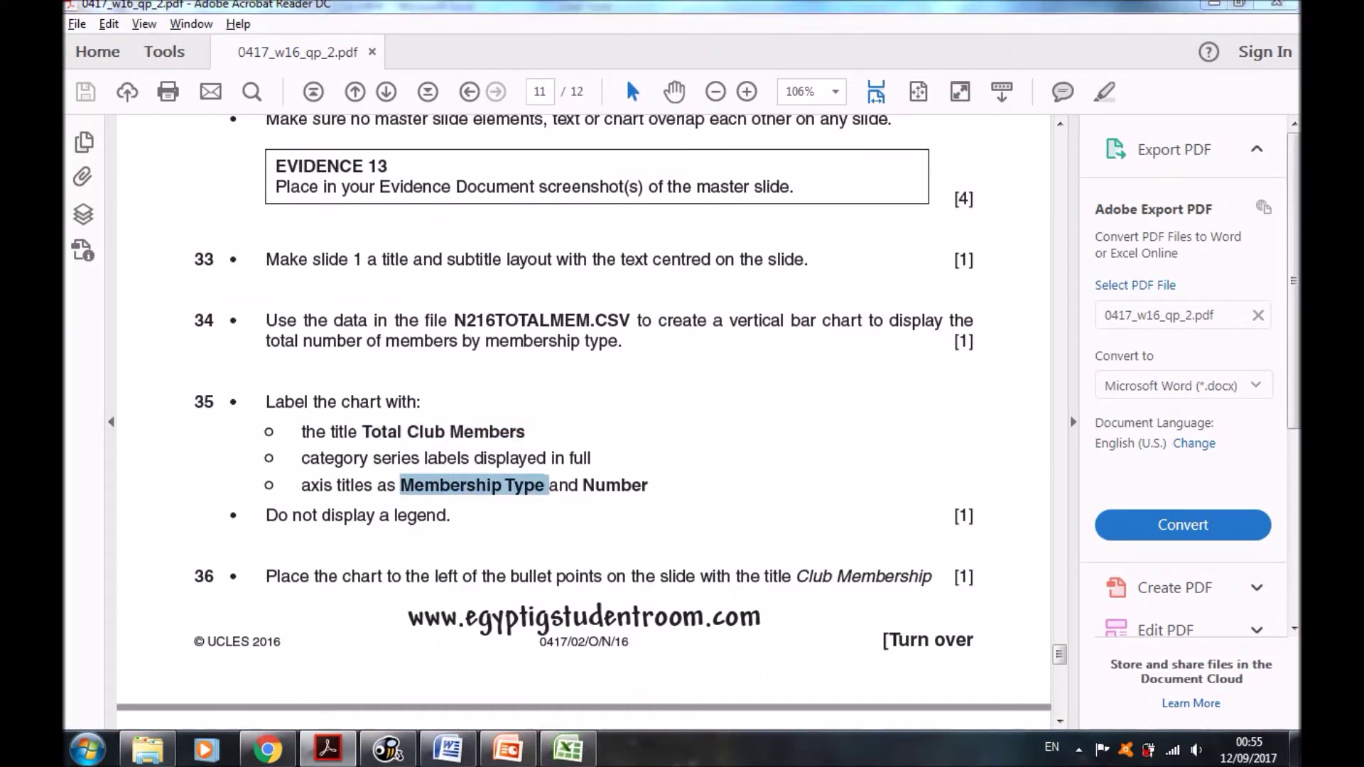
pyautogui.hotkey('alt', 'Tab')
pyautogui.click(737, 558)
pyautogui.doubleClick(737, 558)
pyautogui.hotkey('ctrl', 'v')
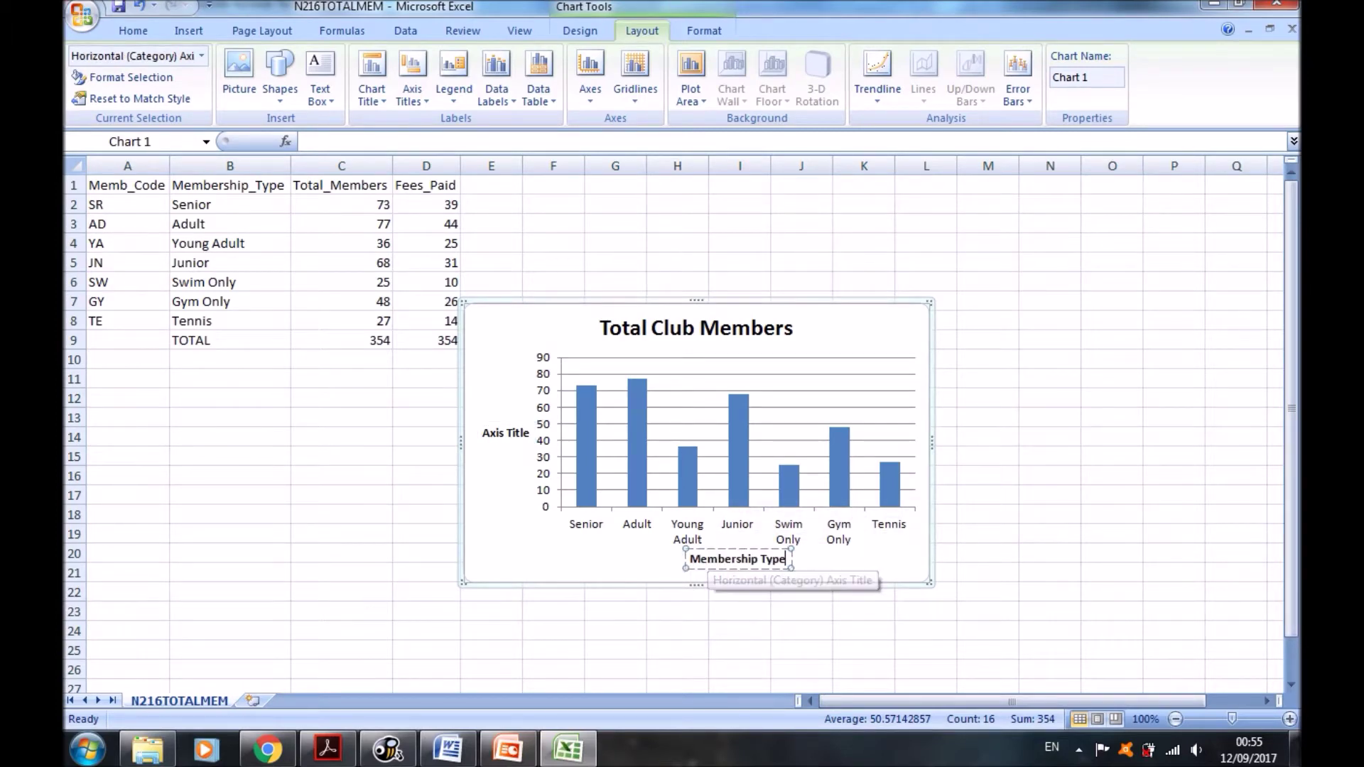
# Set the vertical axis title to 'Number'
pyautogui.hotkey('alt', 'Tab')
pyautogui.moveTo(648, 486); pyautogui.dragTo(582, 485)
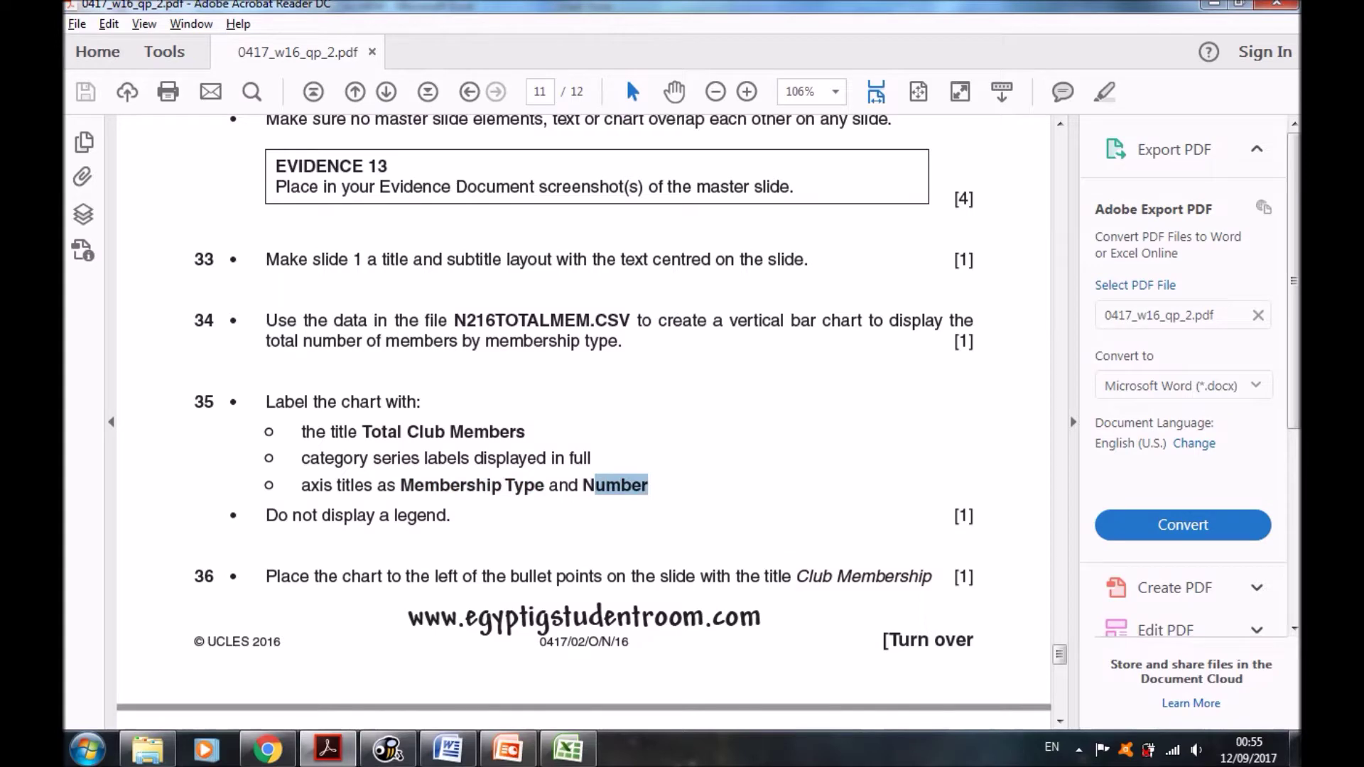
pyautogui.hotkey('alt', 'Tab')
pyautogui.click(506, 432)
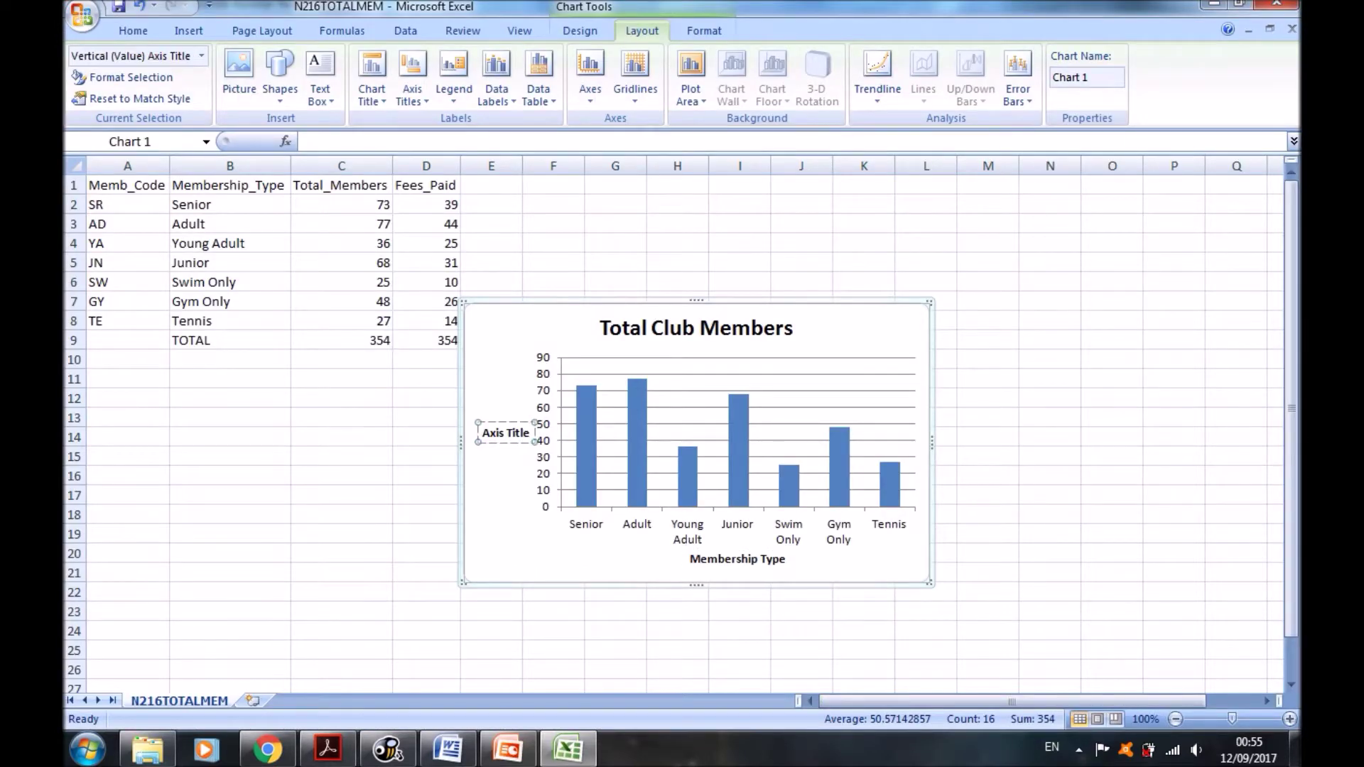
pyautogui.write('Number')
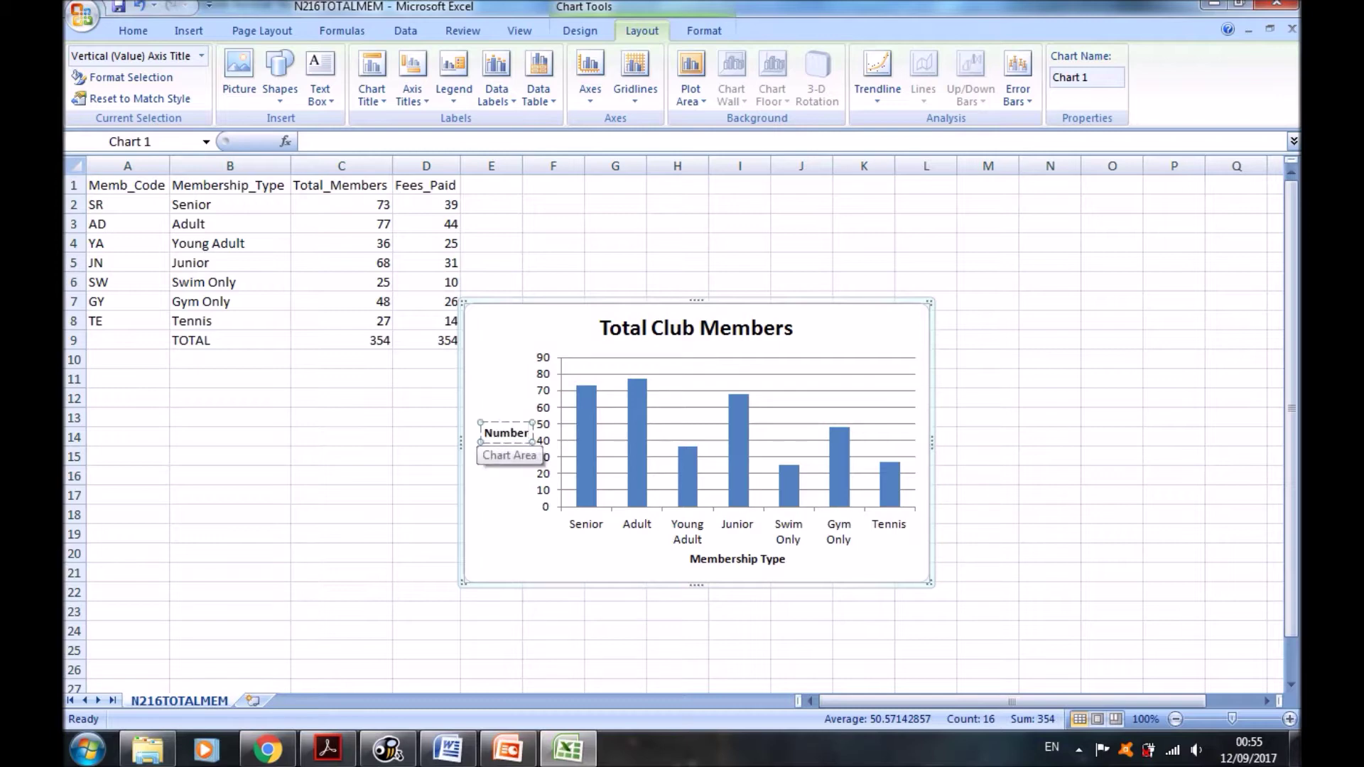
pyautogui.press('Escape')
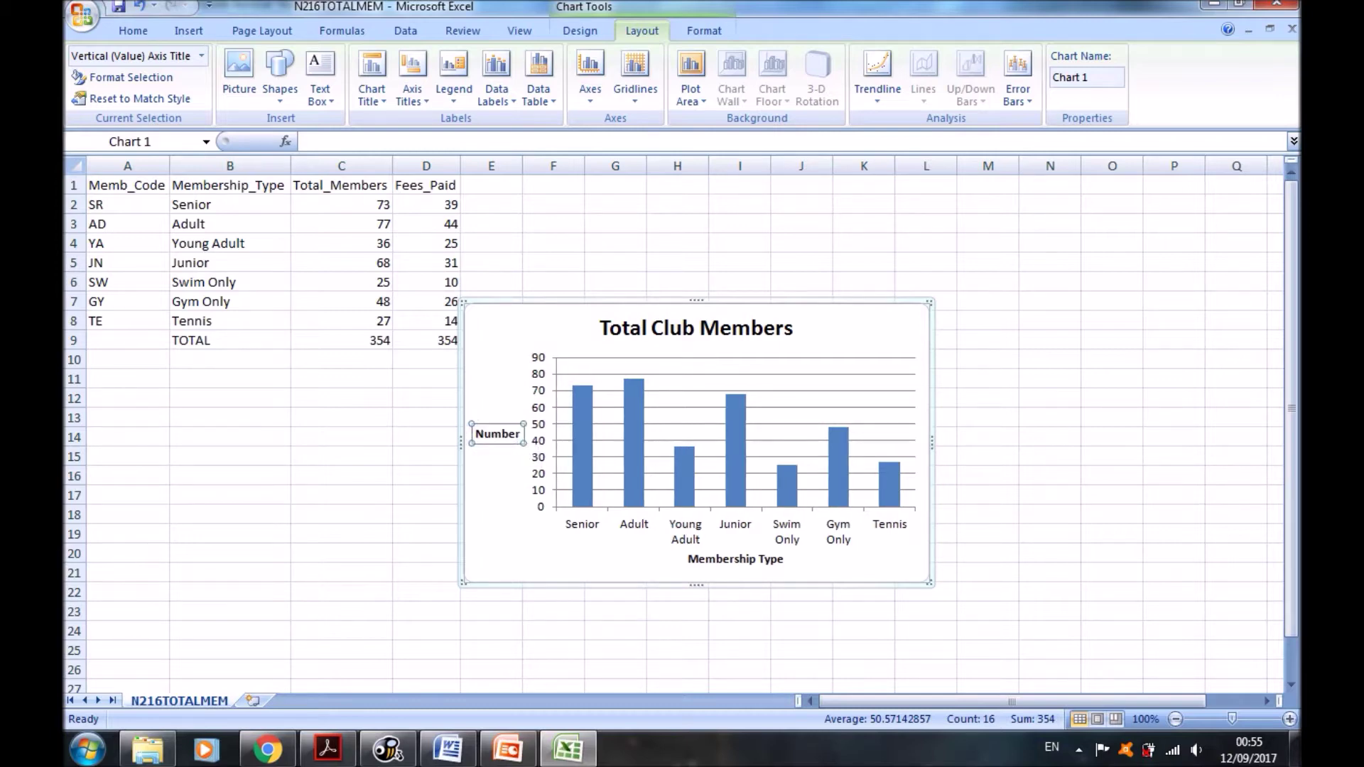
pyautogui.press('Escape')
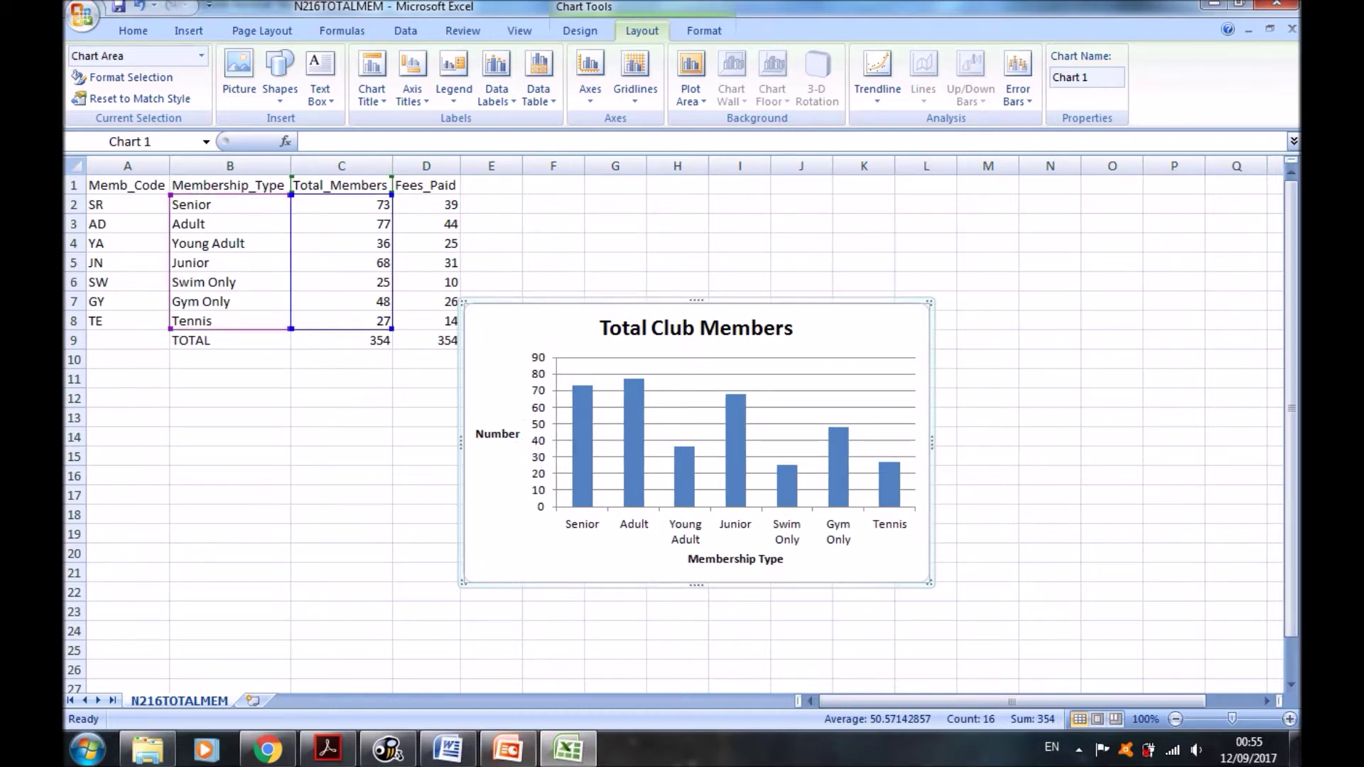
# Read the chart placement instruction in the exam paper, then return to PowerPoint
pyautogui.click(508, 749)
pyautogui.click(329, 750)
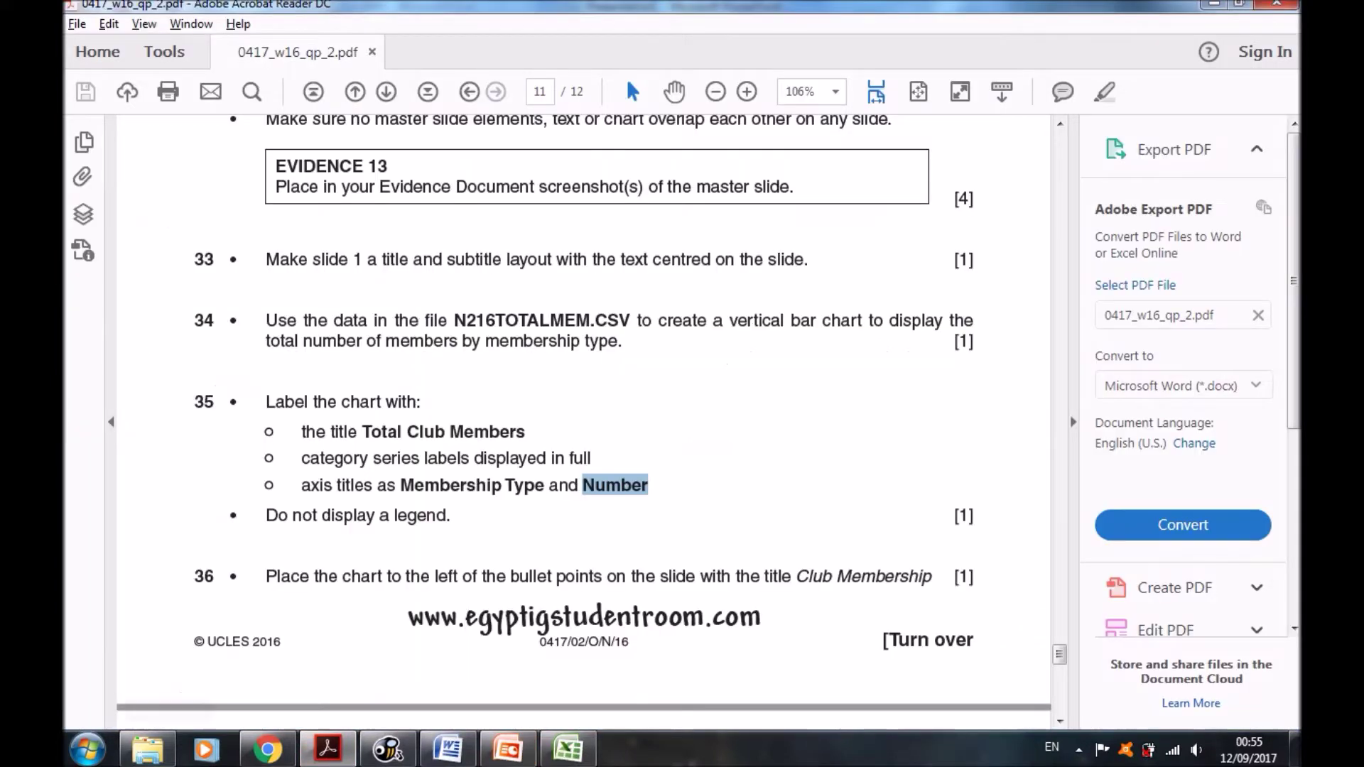
pyautogui.moveTo(342, 577); pyautogui.dragTo(457, 577)
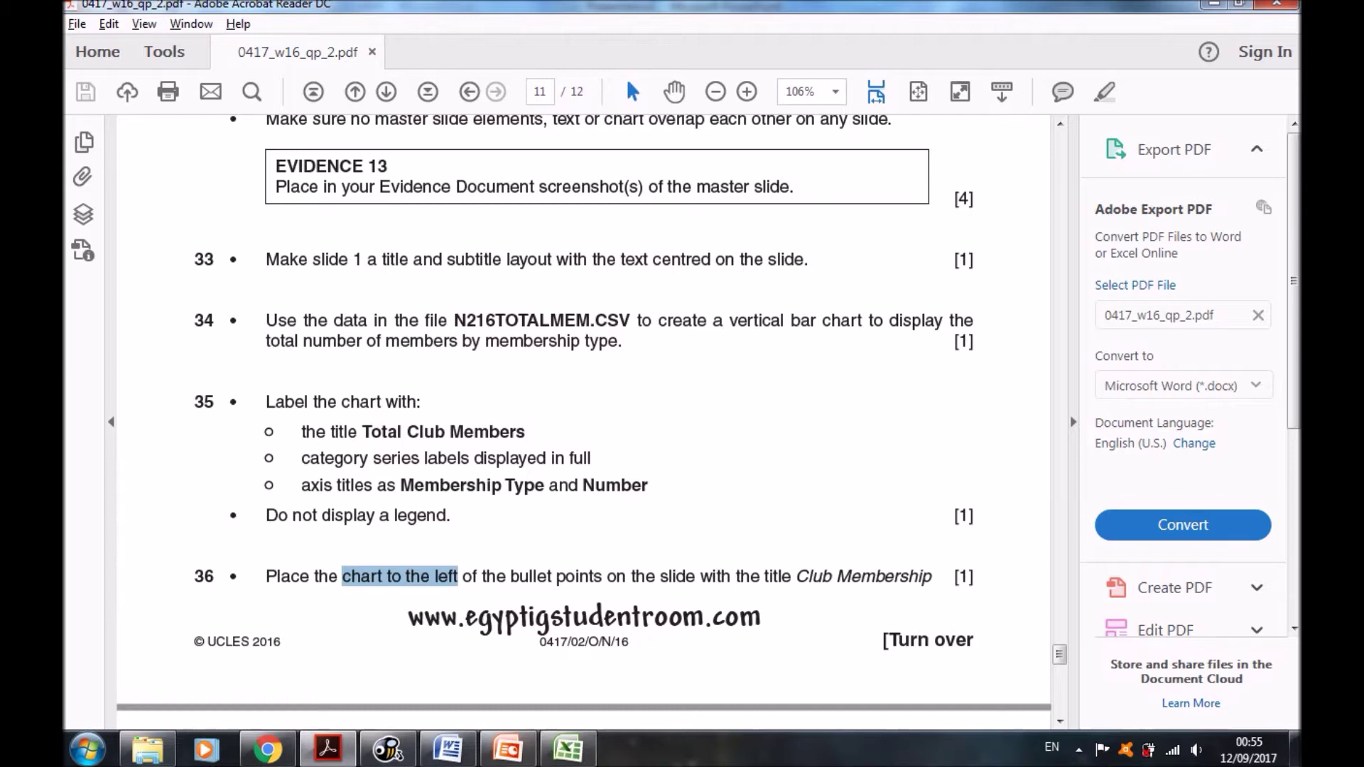
pyautogui.hotkey('alt', 'Tab')
# Apply the Two Content layout to the Club Membership slide and shrink and move its bullet box right
pyautogui.click(157, 336)
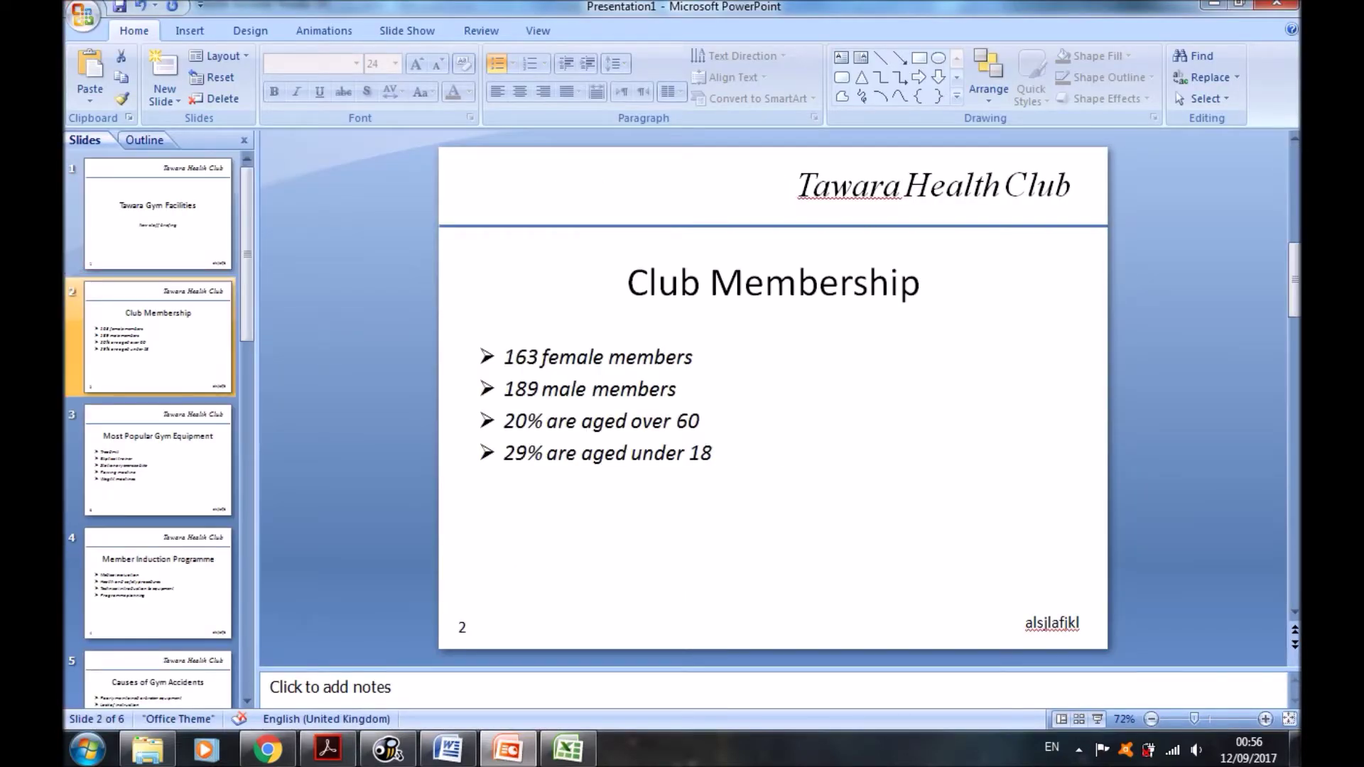
pyautogui.click(222, 56)
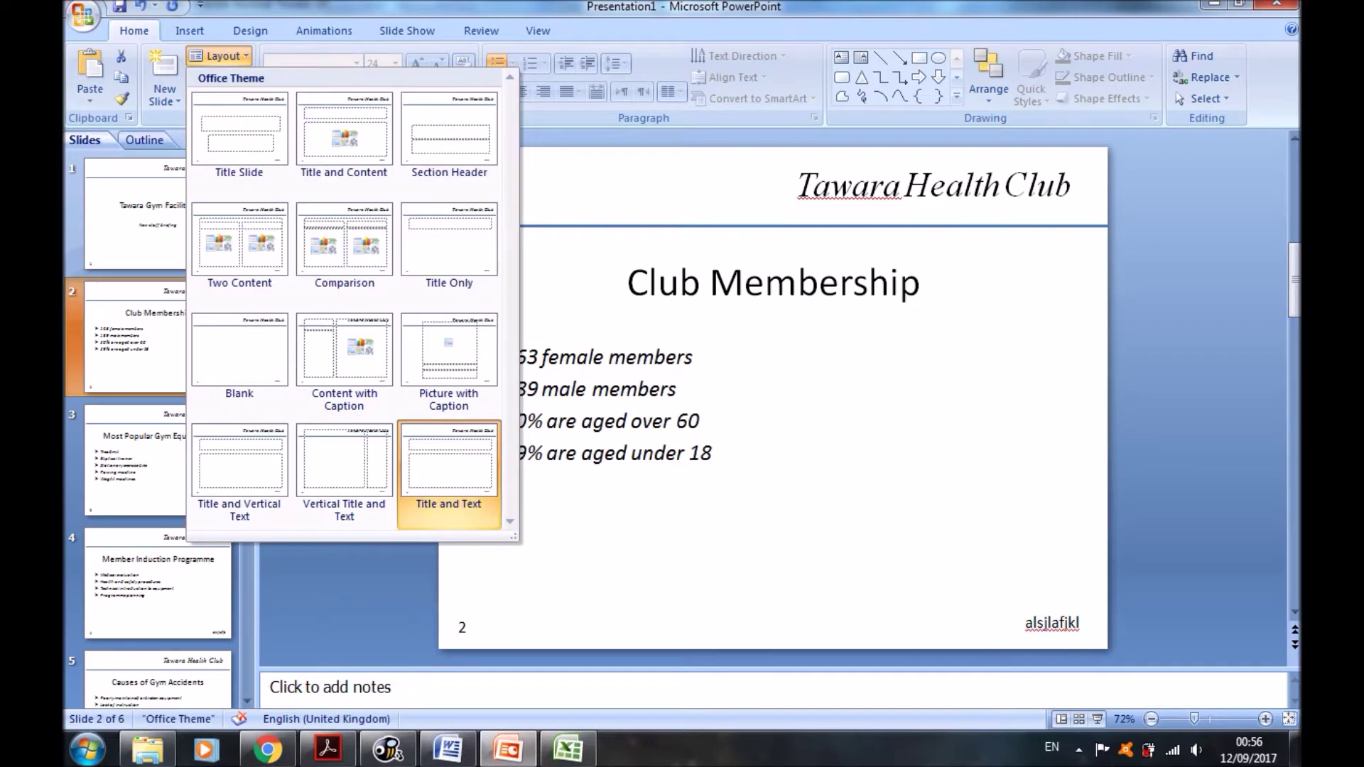
pyautogui.click(240, 241)
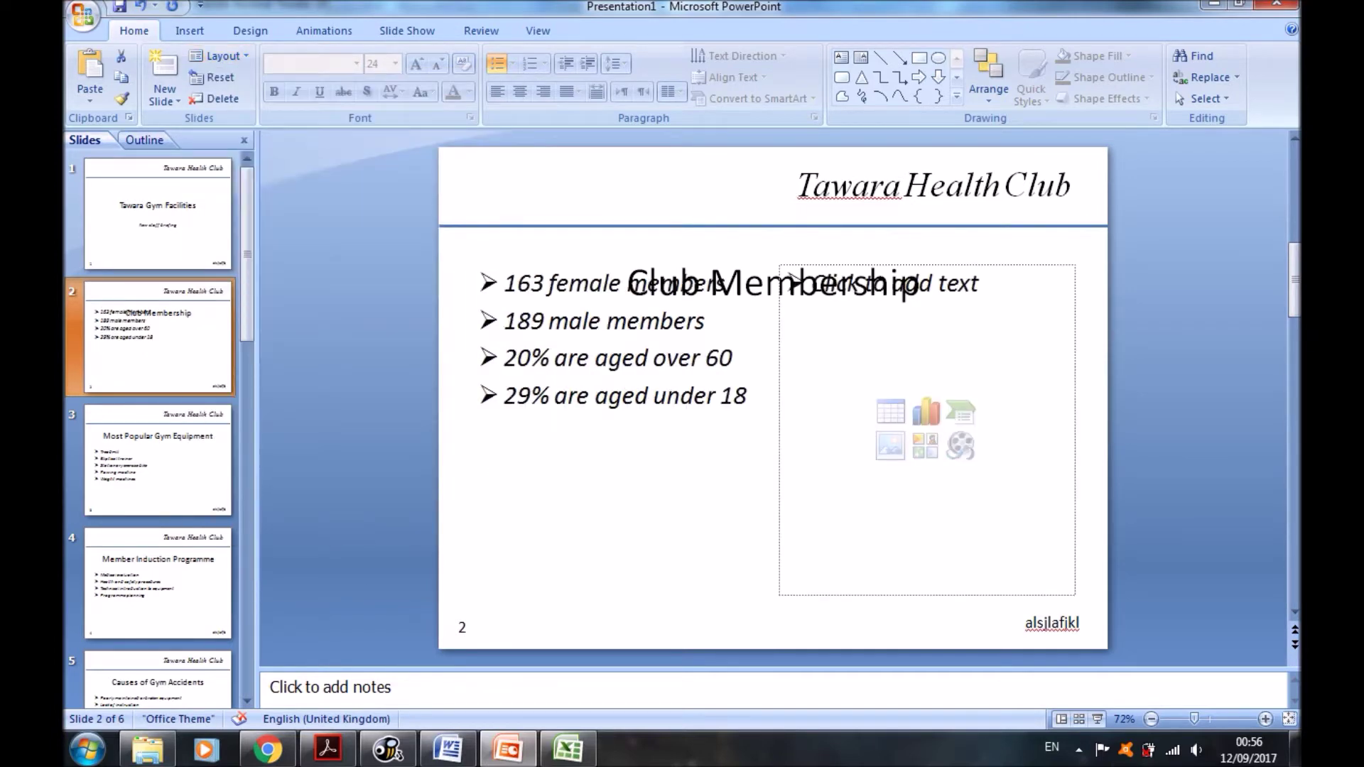
pyautogui.click(810, 283)
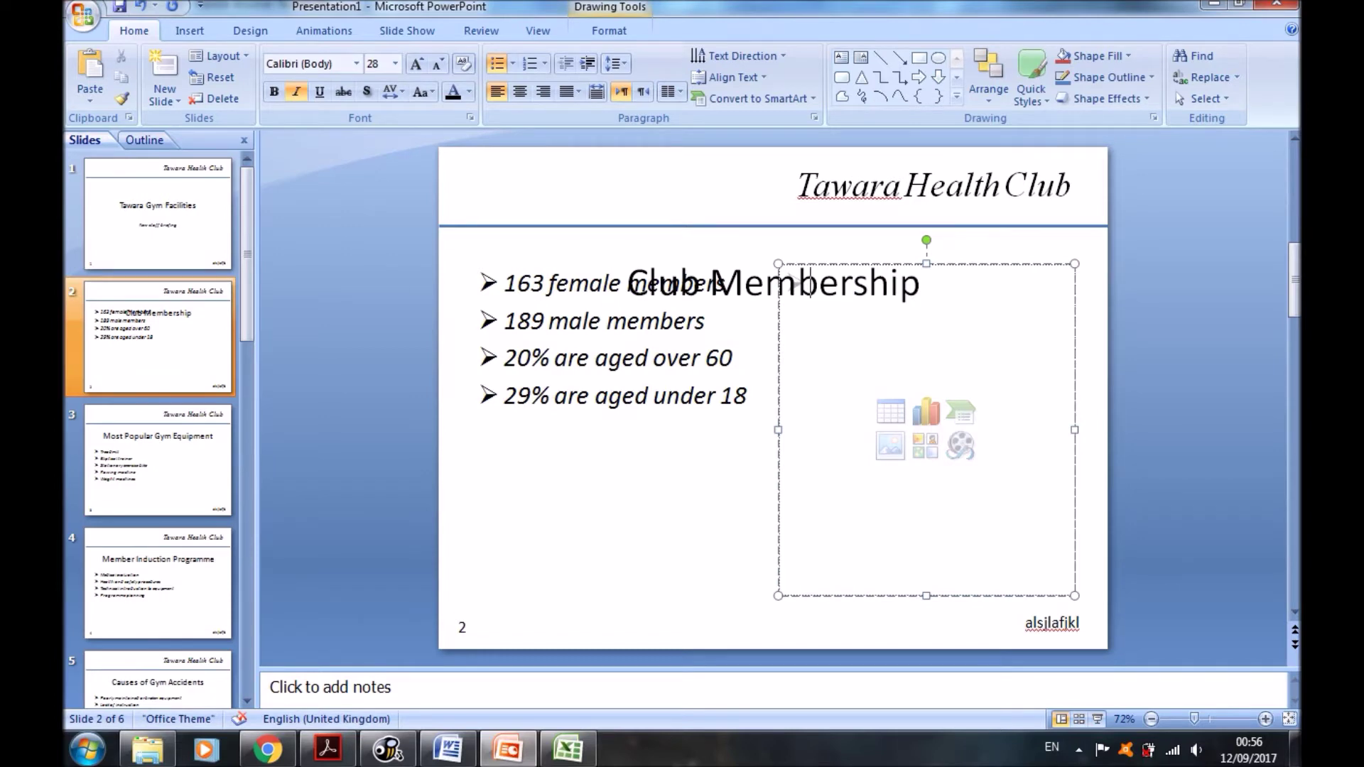
pyautogui.click(677, 358)
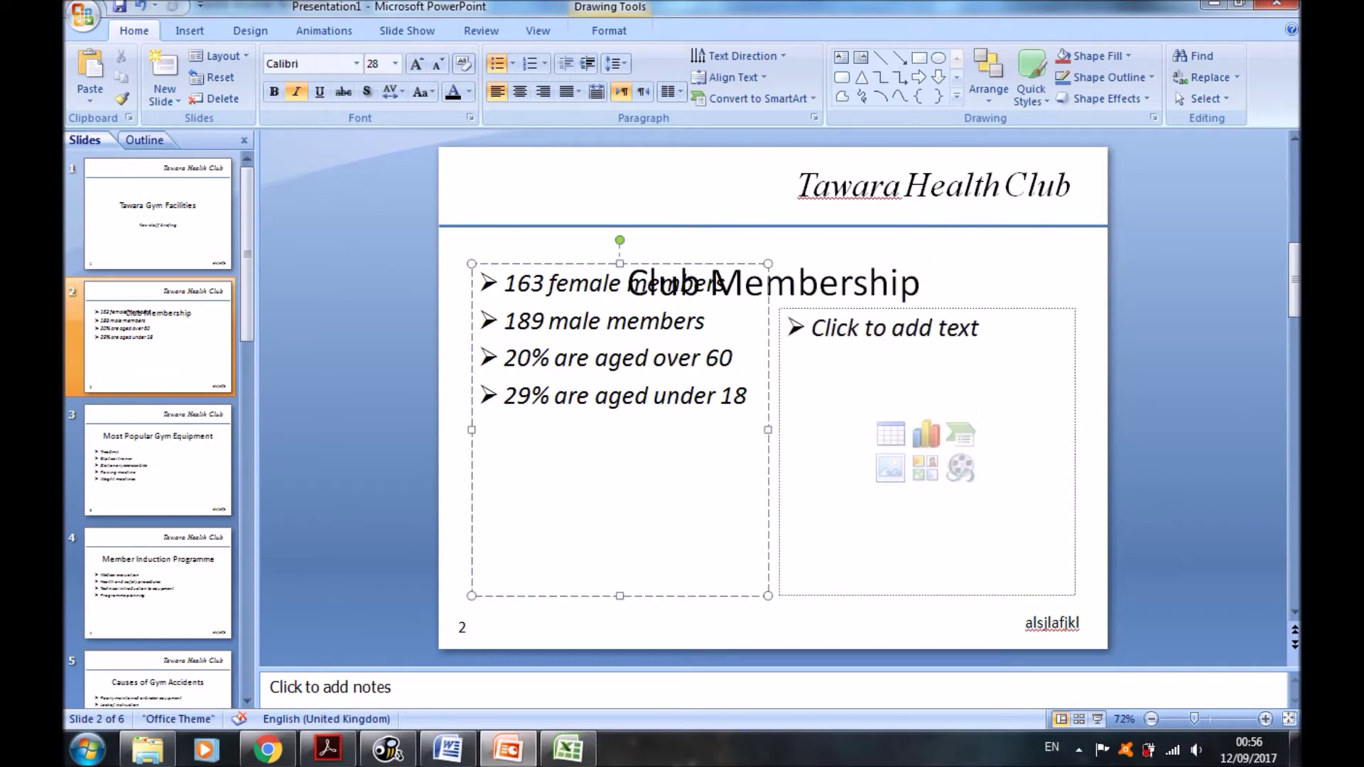
pyautogui.moveTo(620, 263); pyautogui.dragTo(620, 340)
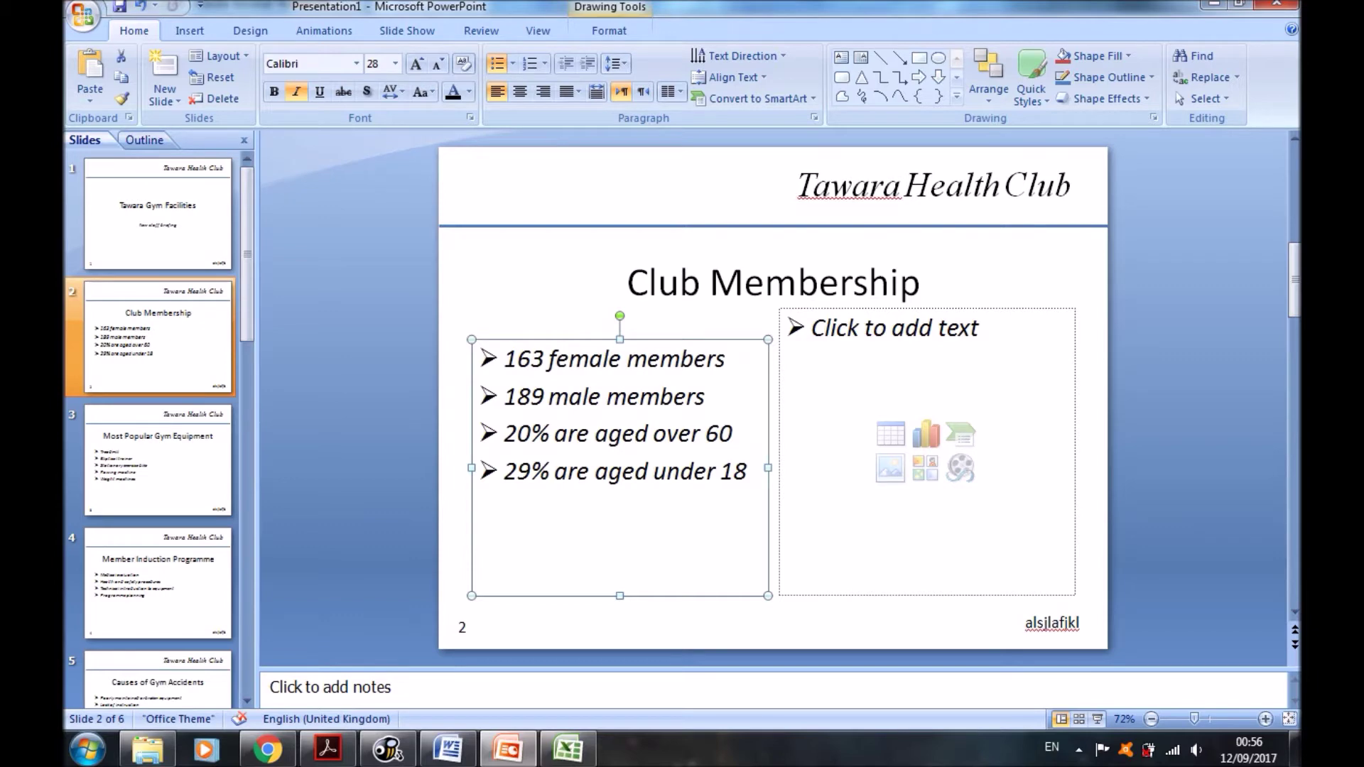
pyautogui.moveTo(471, 467); pyautogui.dragTo(987, 494)
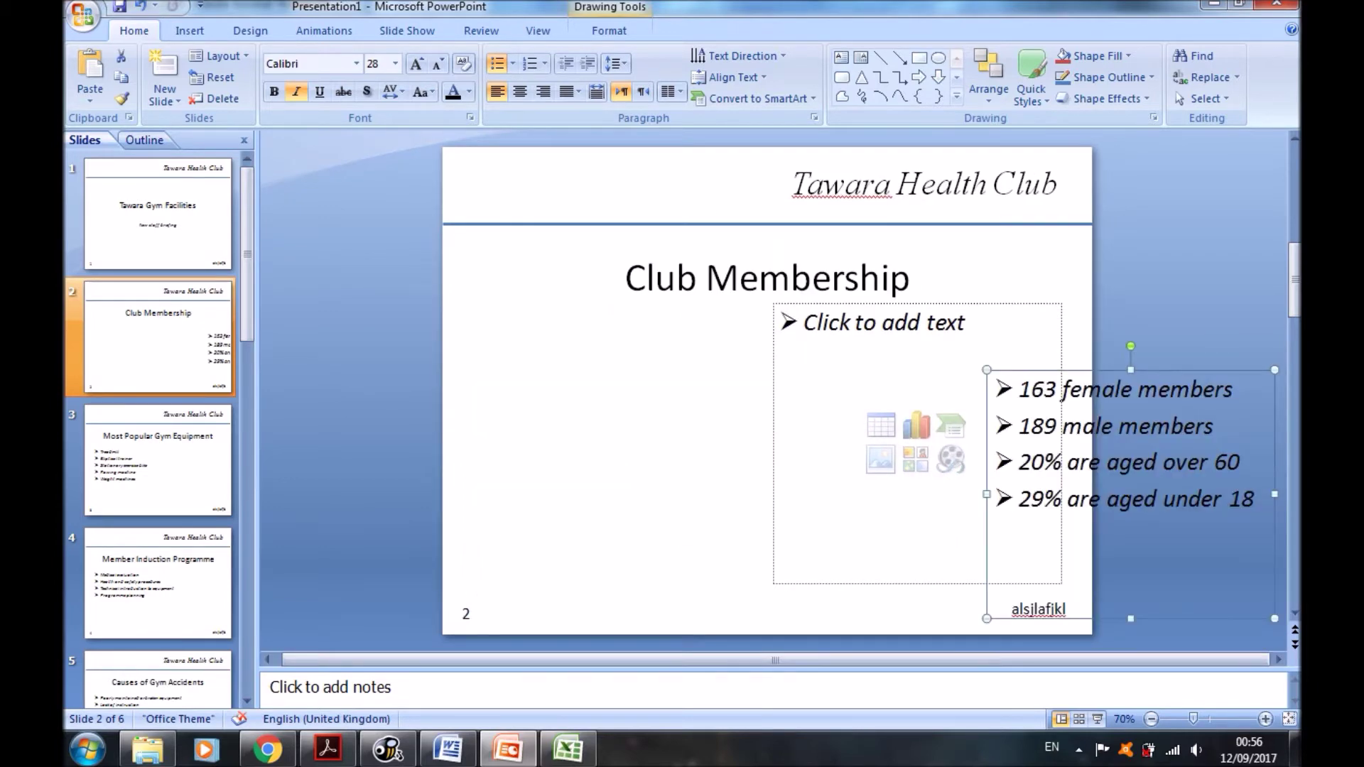
# Move the empty content placeholder to the left and the bullet box to the right half, lengthening it
pyautogui.press('Escape')
pyautogui.moveTo(774, 427); pyautogui.dragTo(467, 432)
pyautogui.click(1130, 444)
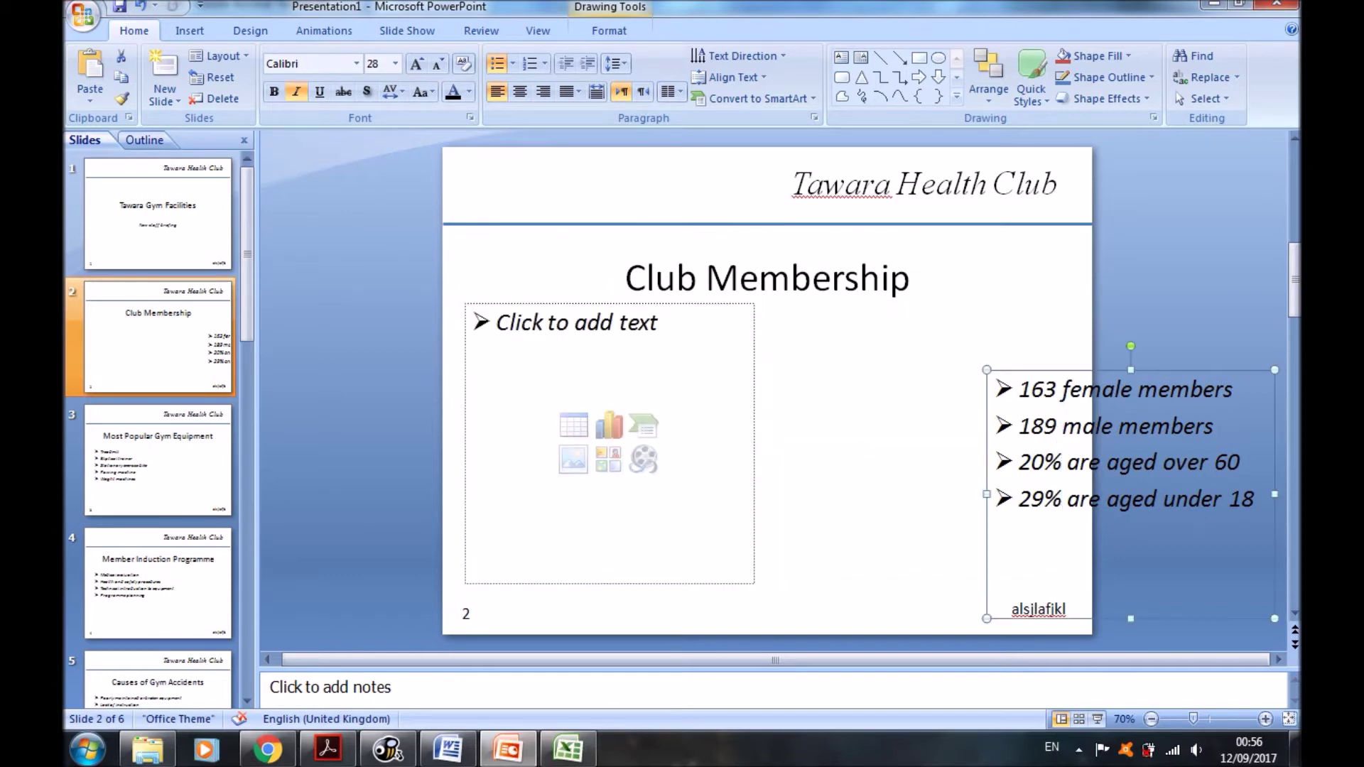
pyautogui.moveTo(1129, 444); pyautogui.dragTo(930, 378)
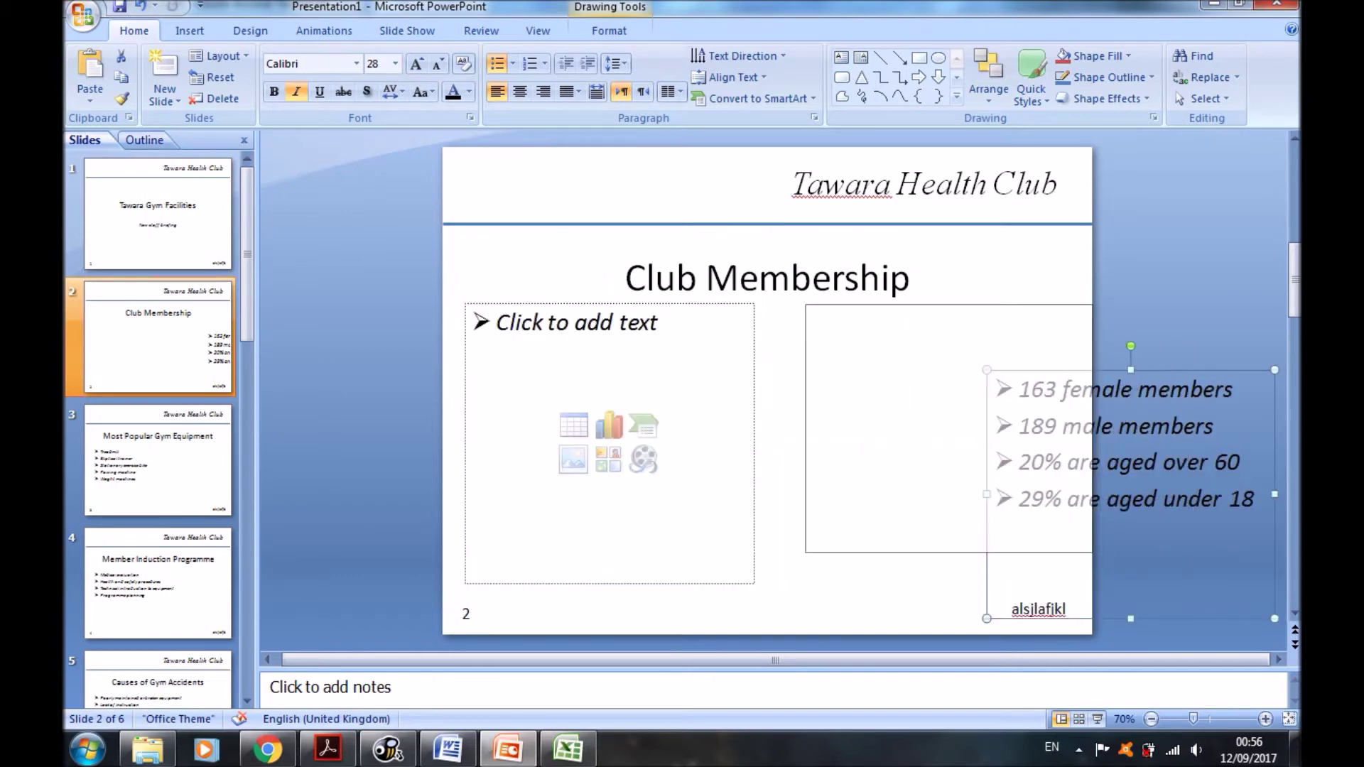
pyautogui.moveTo(931, 378); pyautogui.dragTo(931, 379)
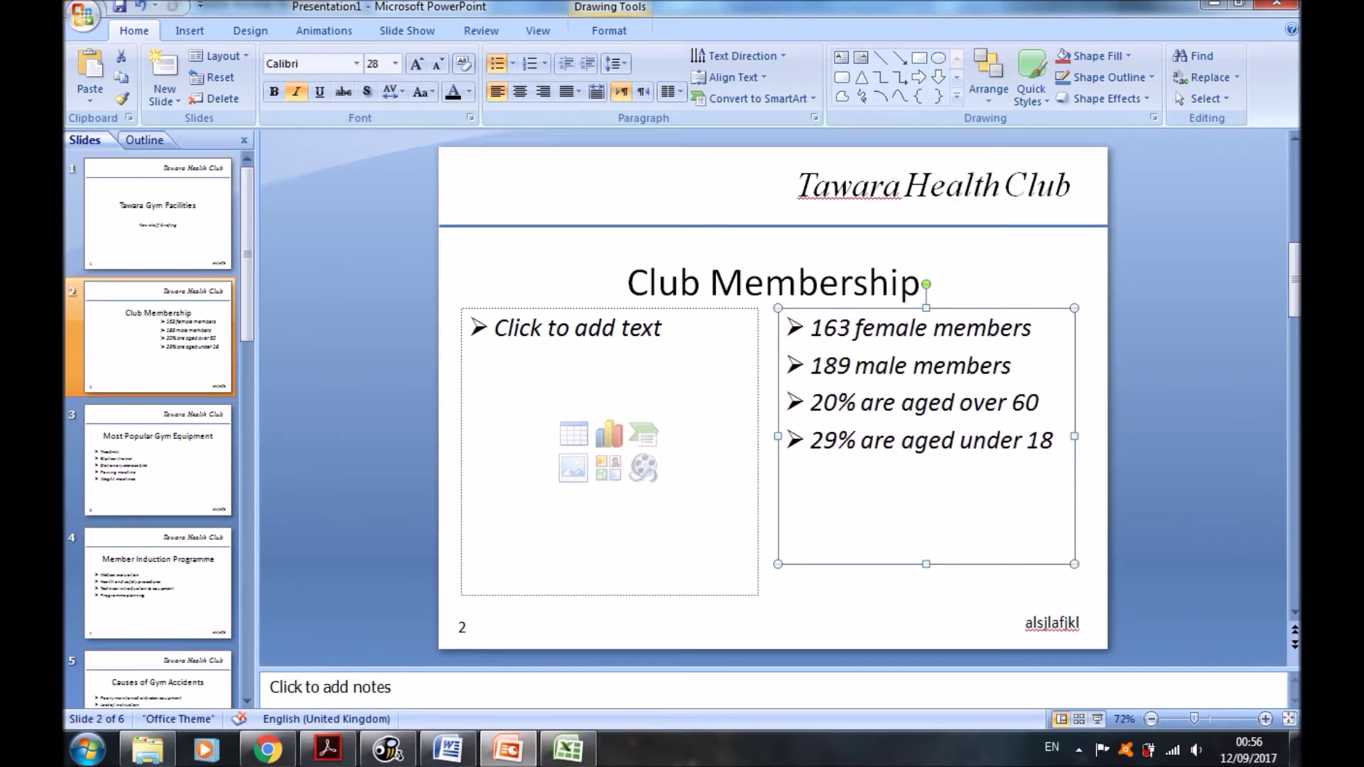
pyautogui.moveTo(927, 564); pyautogui.dragTo(927, 598)
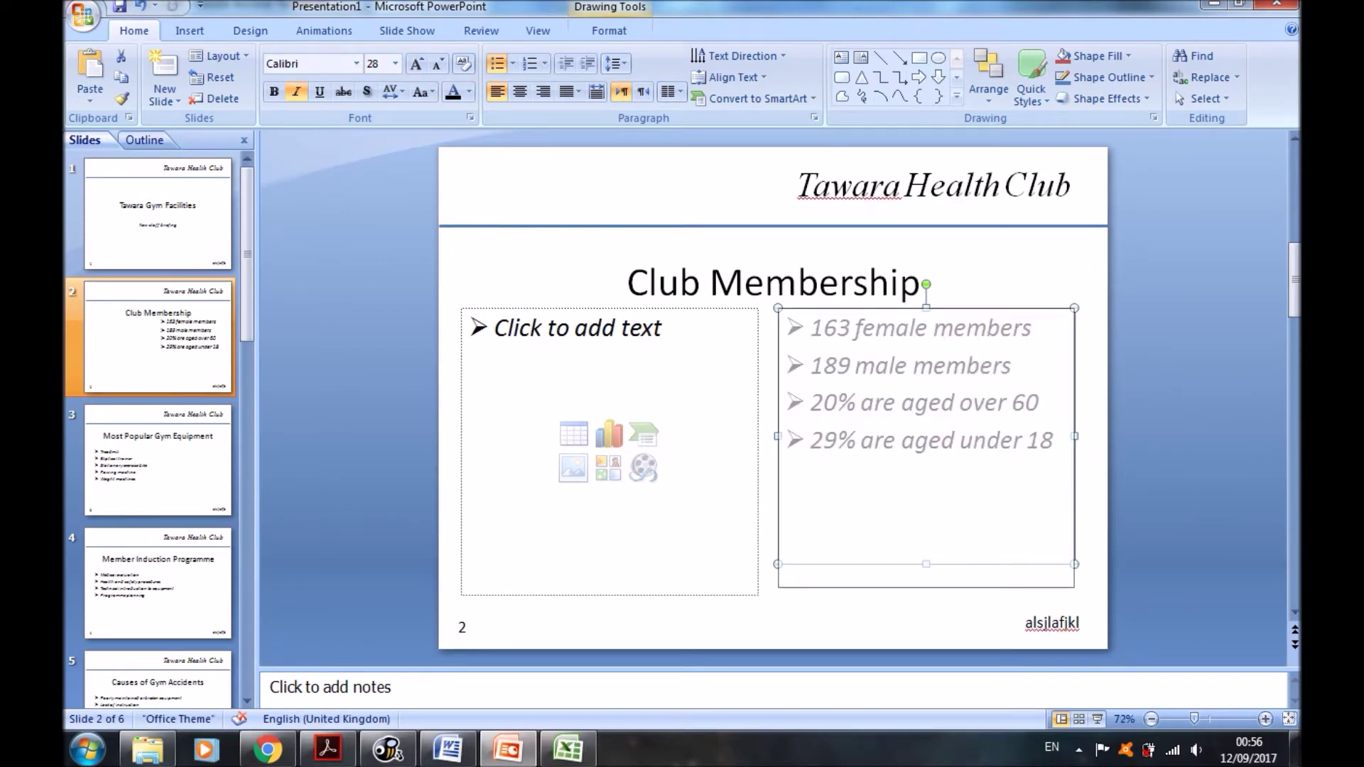
# Paste the Total Club Members chart into the left area and widen it toward the bullets
pyautogui.click(497, 327)
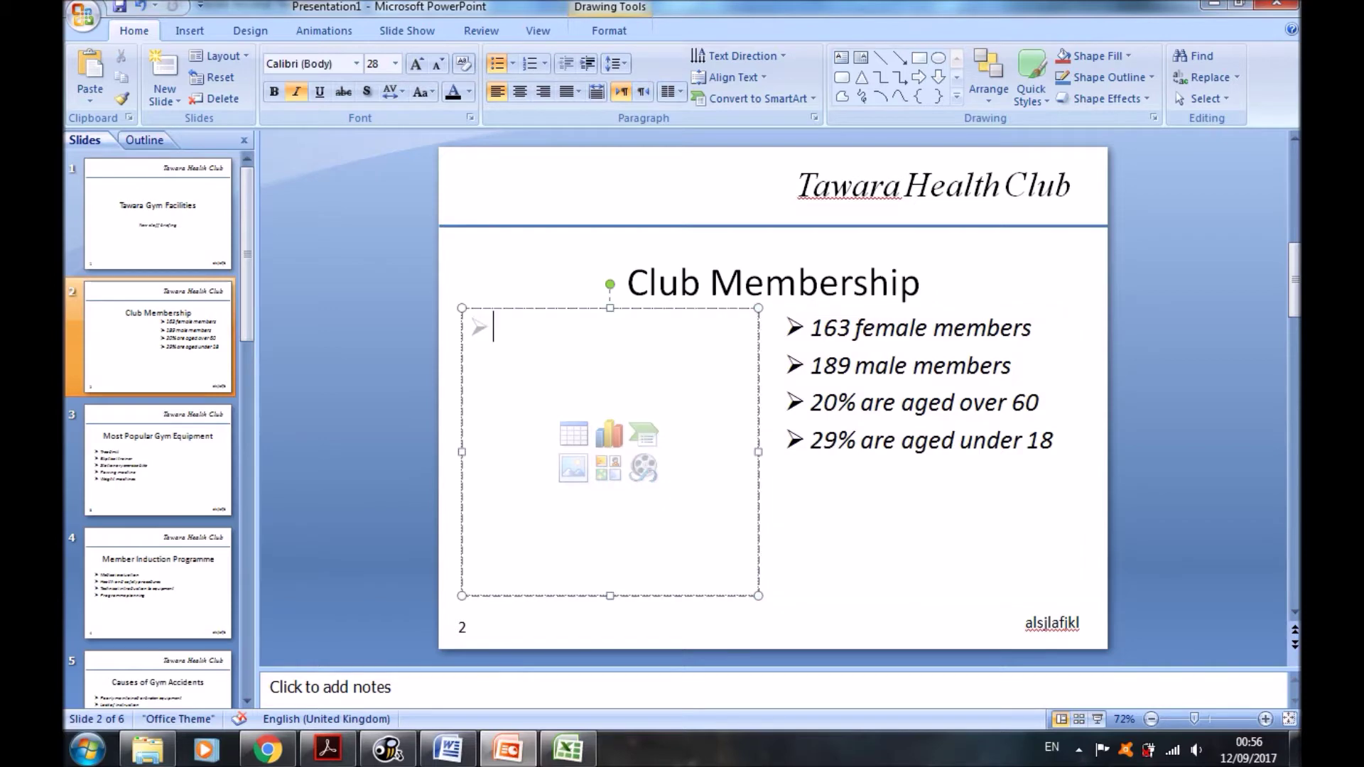
pyautogui.hotkey('ctrl', 'v')
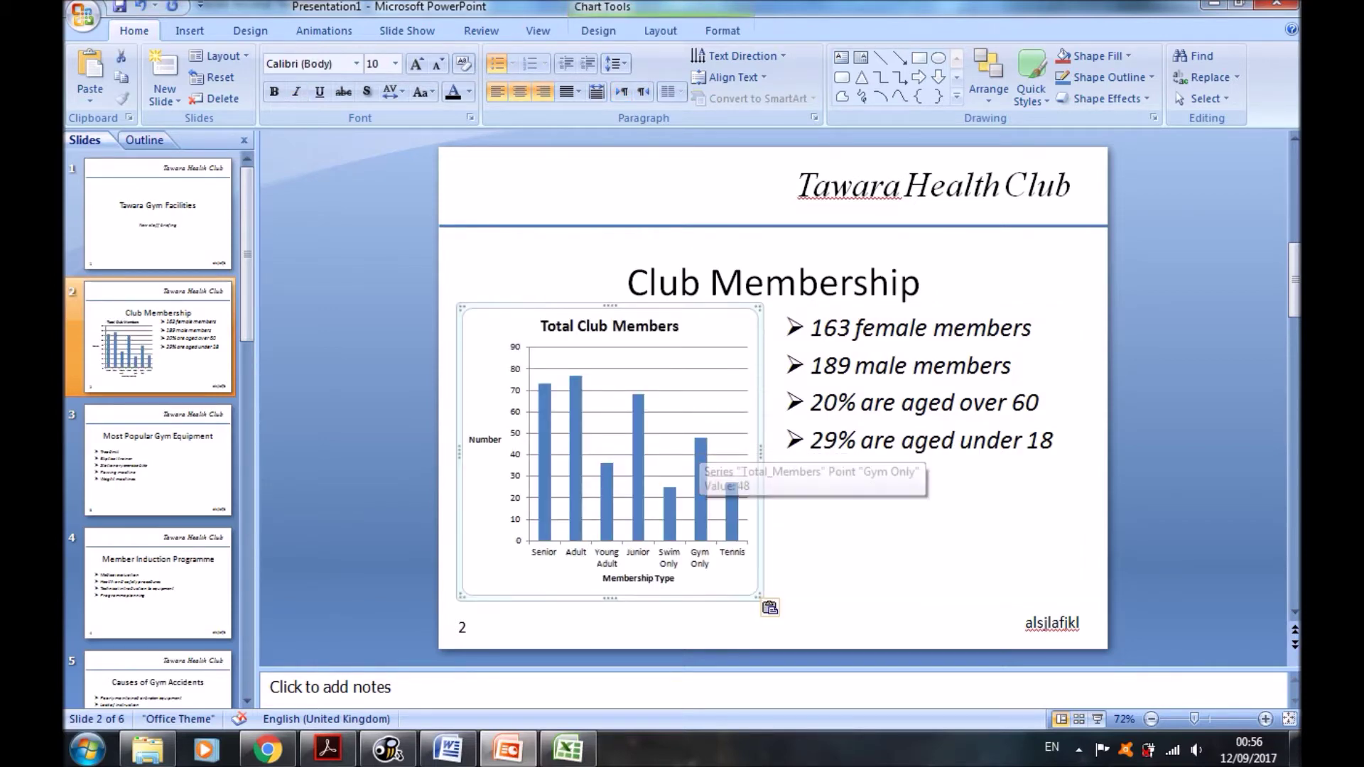
pyautogui.moveTo(760, 449); pyautogui.dragTo(769, 449)
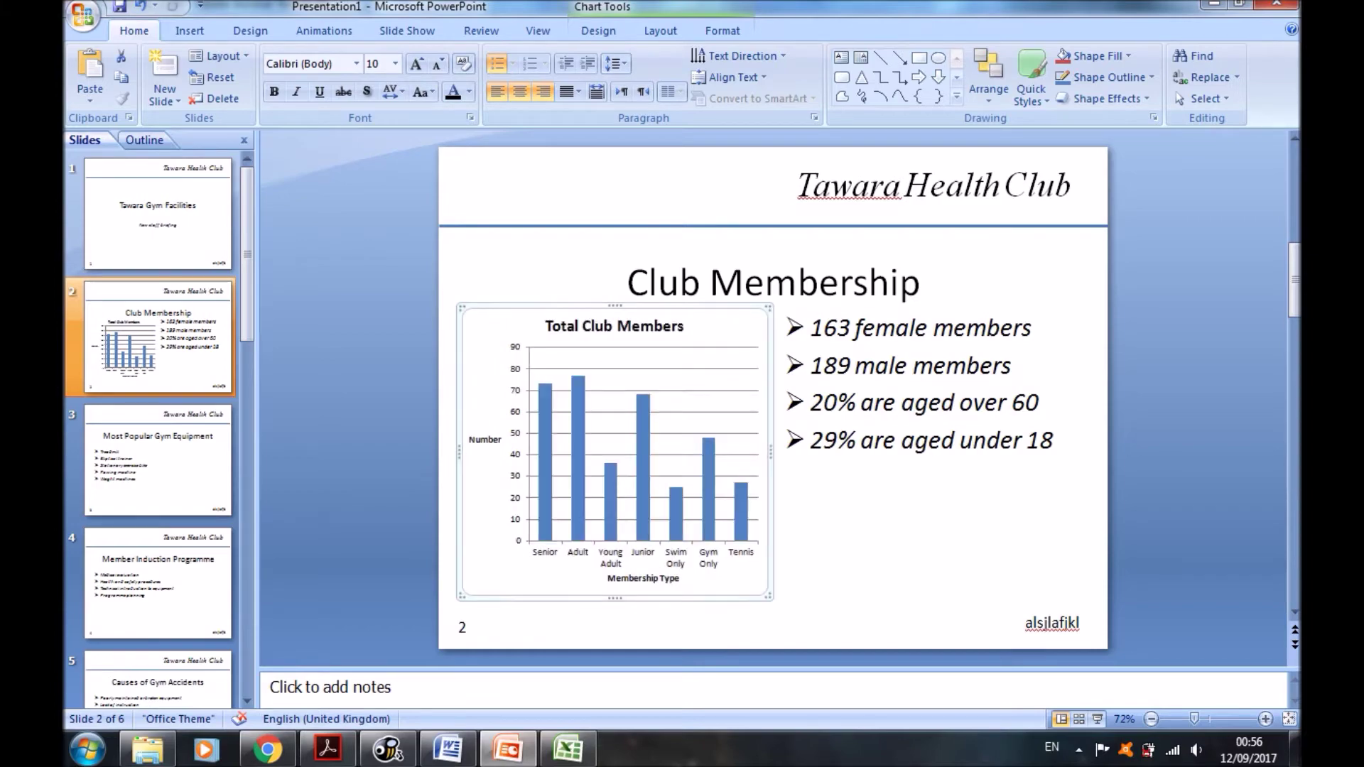
# Switch to the exam PDF and scroll down to question 37's printing requirements
pyautogui.hotkey('alt', 'Tab')
pyautogui.scroll(-1, 583, 422)
pyautogui.scroll(-5, 583, 422)
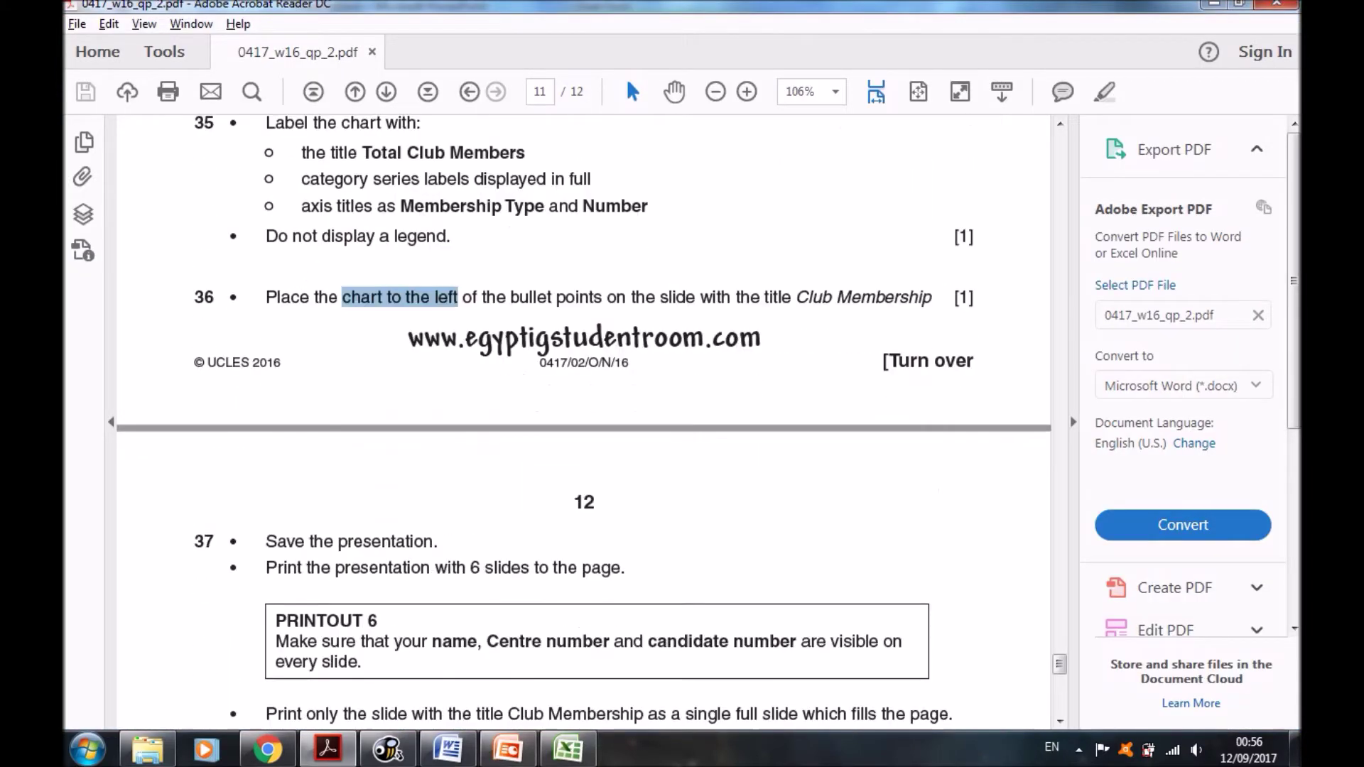
pyautogui.scroll(-3, 582, 422)
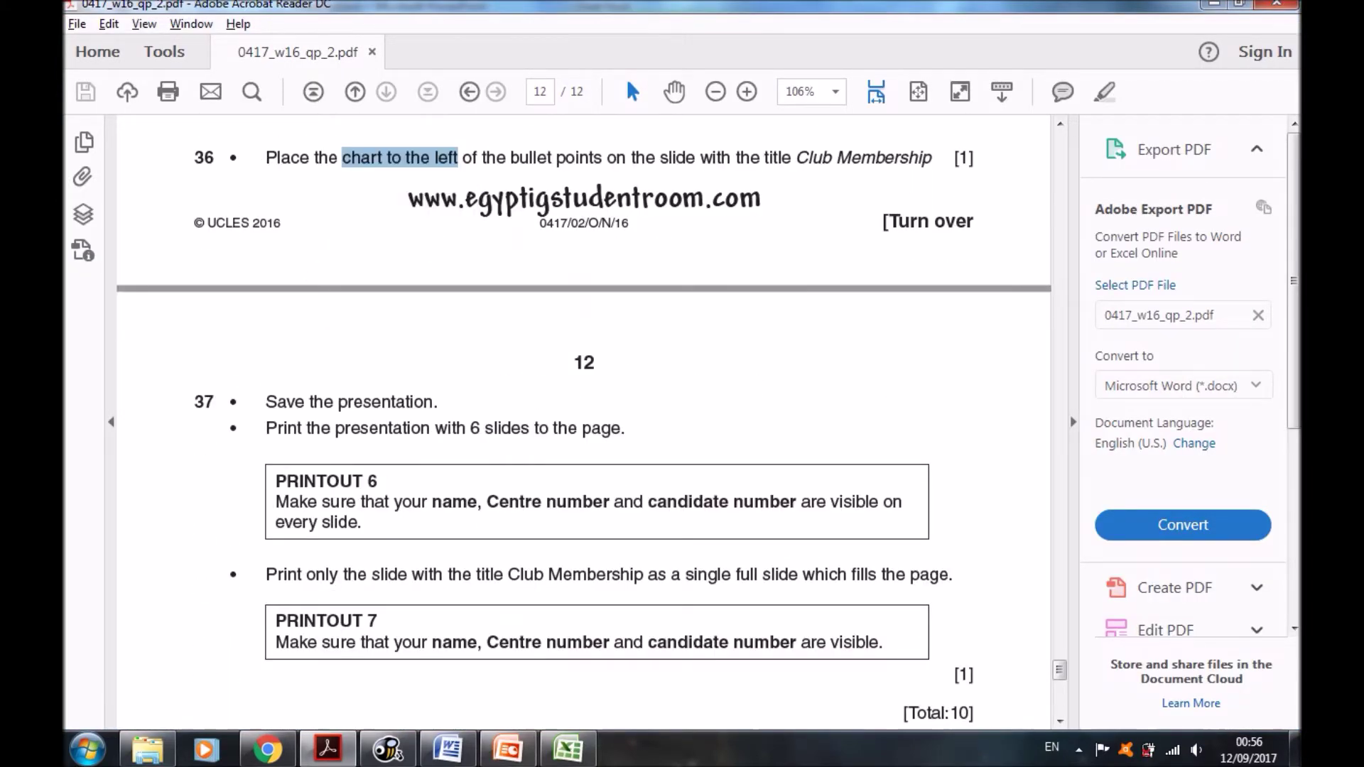
# Return to the presentation and bring up the Print dialog with Ctrl+P
pyautogui.hotkey('alt', 'Tab')
pyautogui.hotkey('alt', 'f')
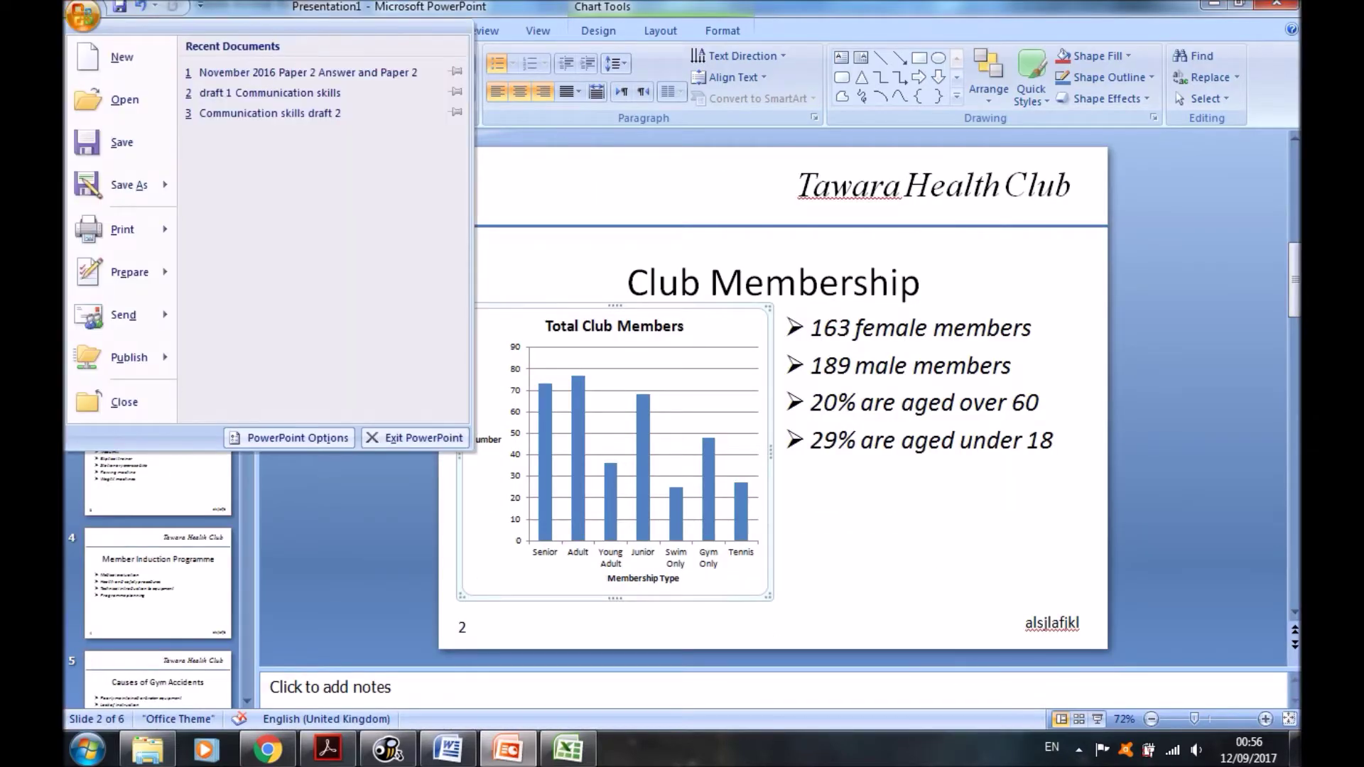
pyautogui.press('i')
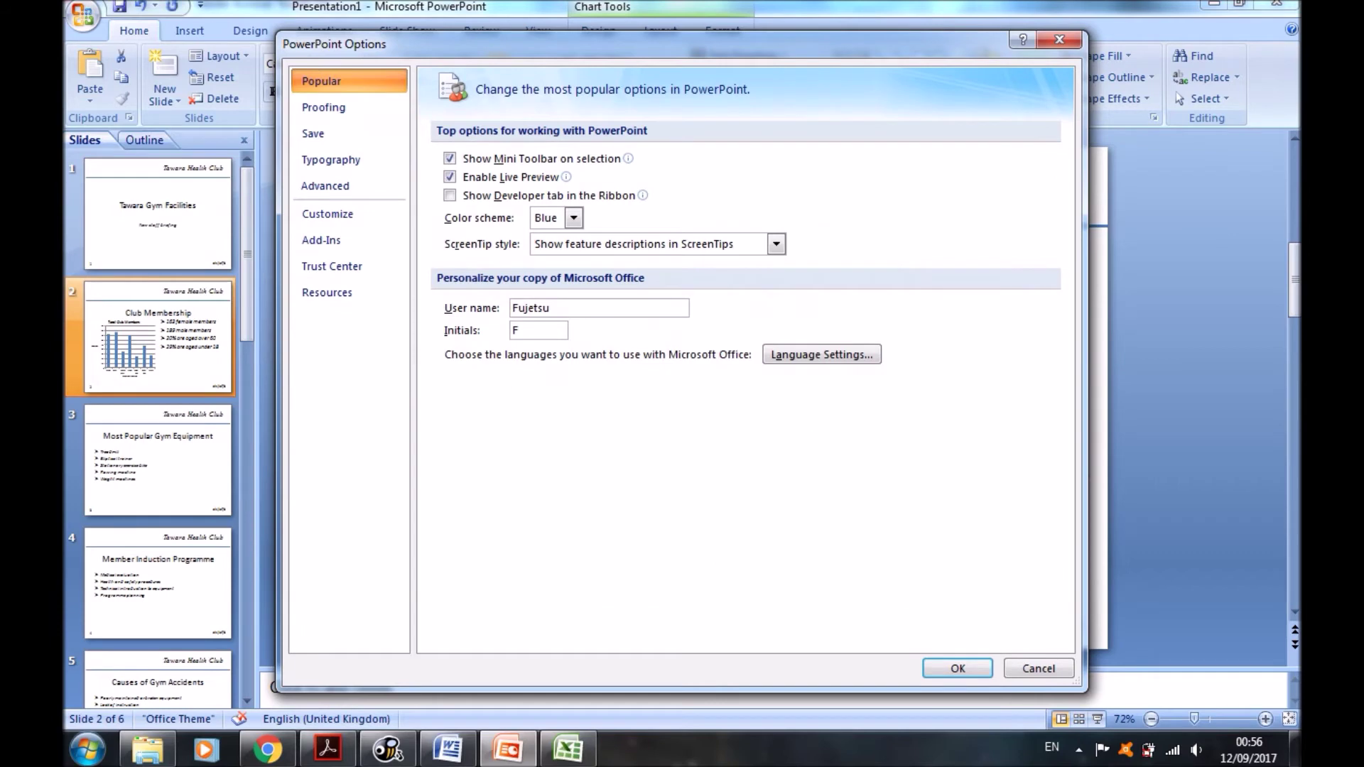
pyautogui.press('Escape')
pyautogui.hotkey('alt', 'f')
pyautogui.press('Down')
pyautogui.press('Down')
pyautogui.press('Down')
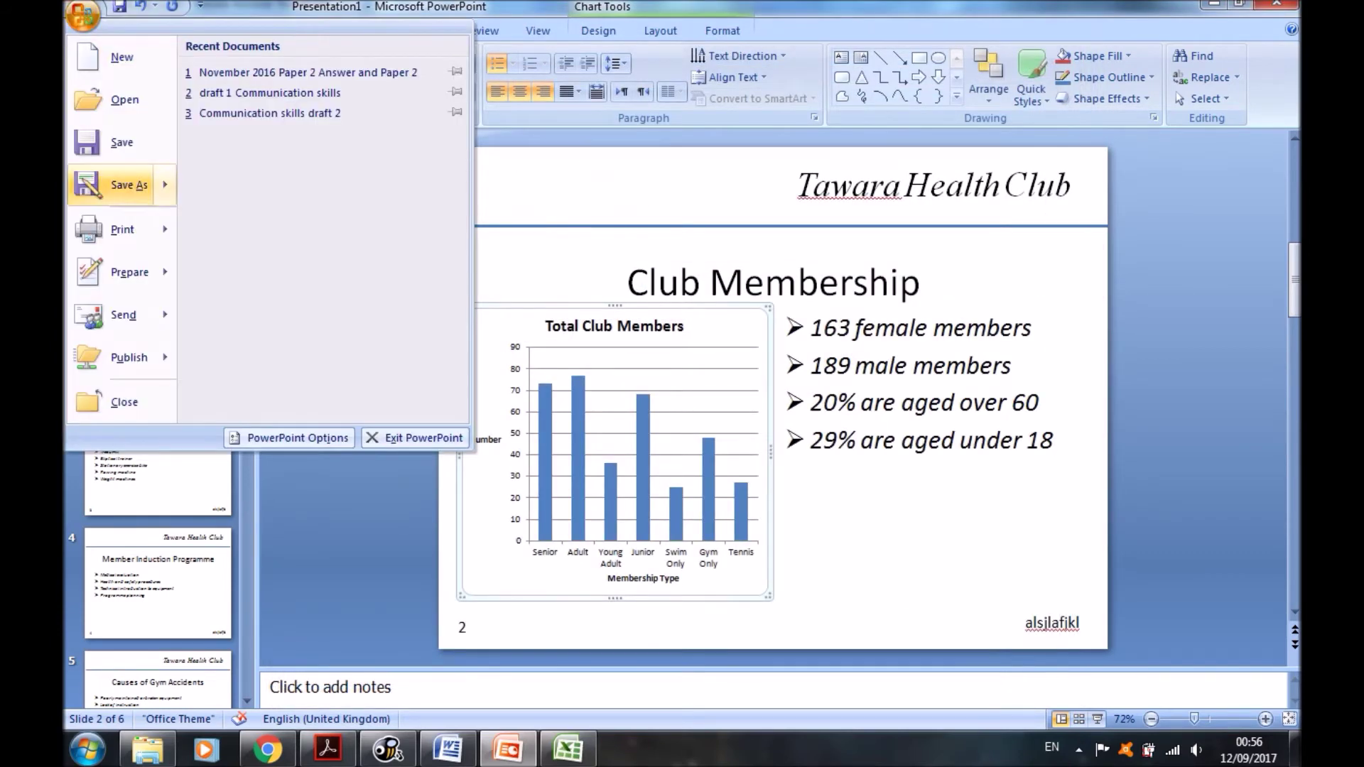
pyautogui.press('Escape')
pyautogui.hotkey('ctrl', 'p')
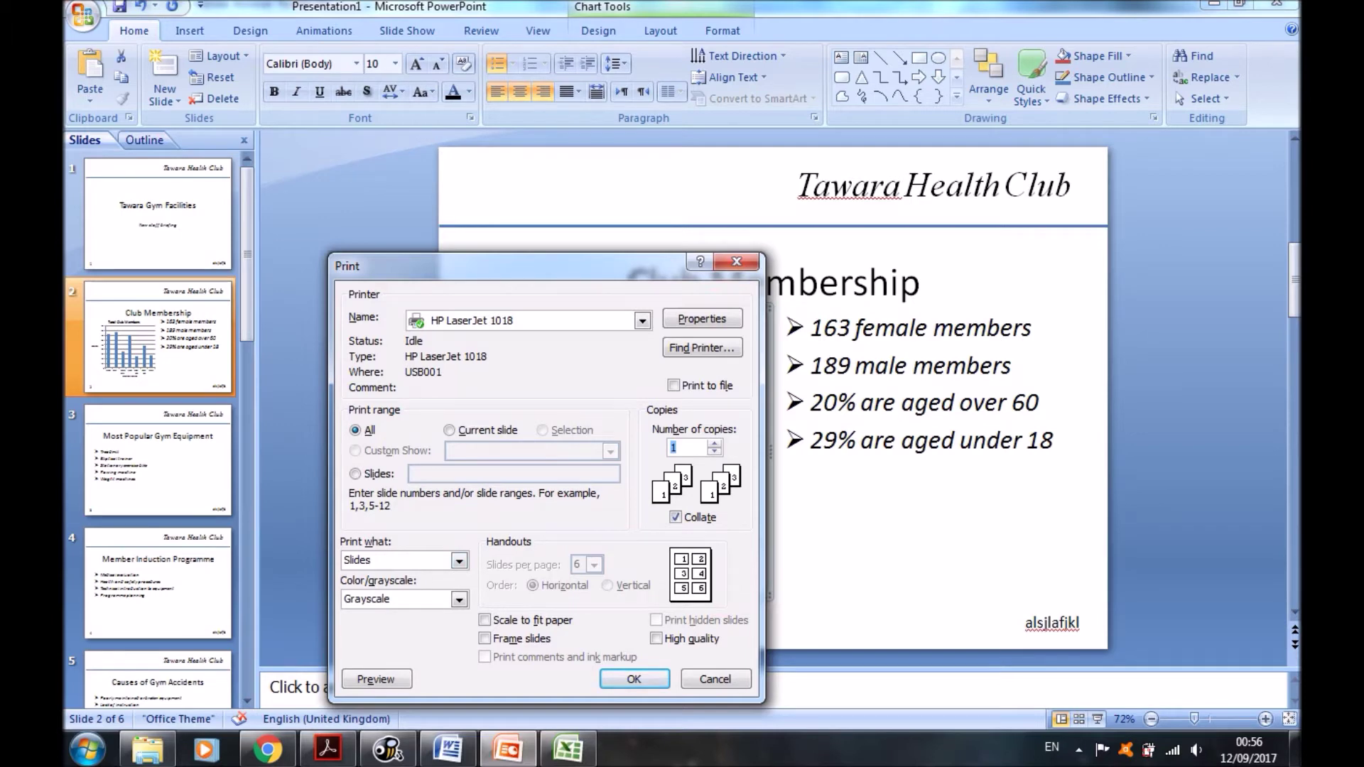
# Set Print what to Handouts with 6 slides per page and framed slides, and confirm
pyautogui.hotkey('alt', 'w')
pyautogui.hotkey('alt', 'Down')
pyautogui.press('Down')
pyautogui.press('Down')
pyautogui.press('Up')
pyautogui.press('Return')
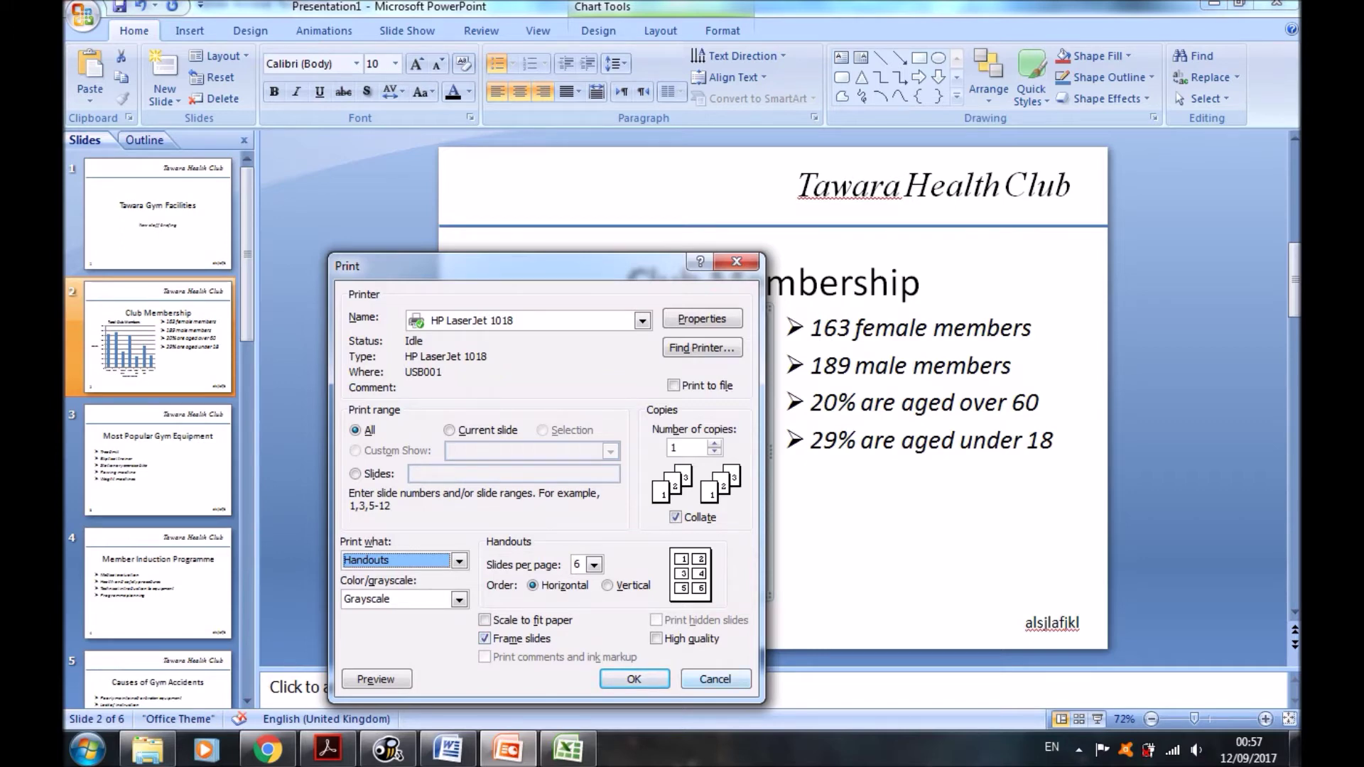
pyautogui.press('Return')
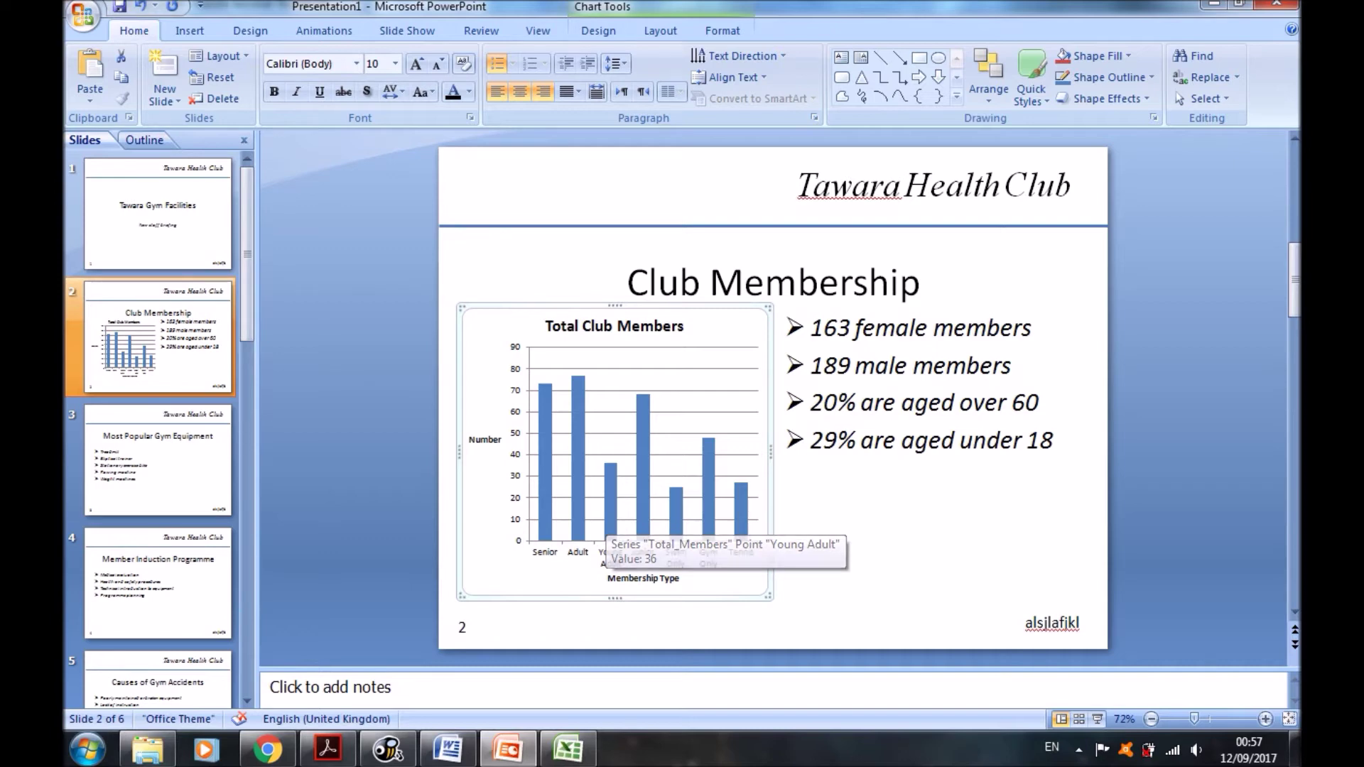
pyautogui.click(190, 31)
# Add the header 'asfjakjsk' to all notes and handouts pages
pyautogui.click(555, 78)
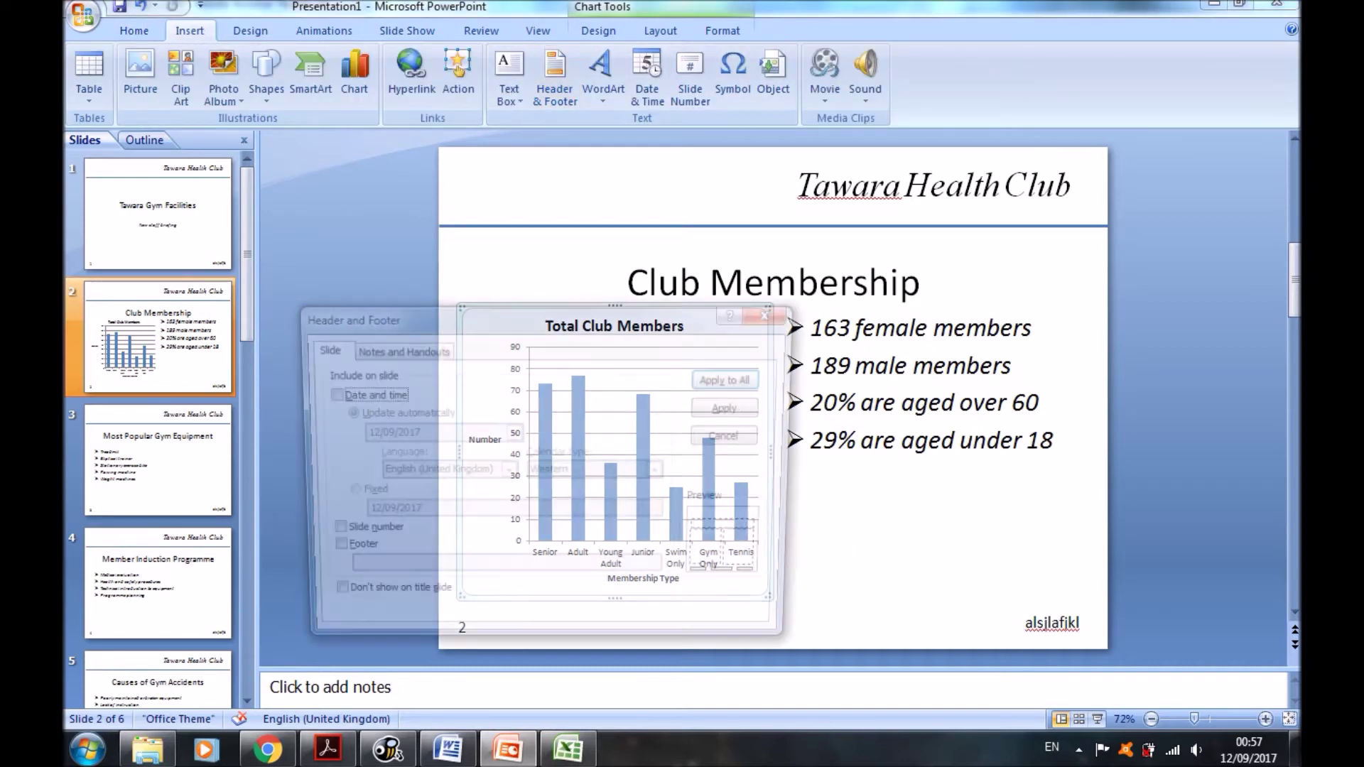
pyautogui.click(397, 348)
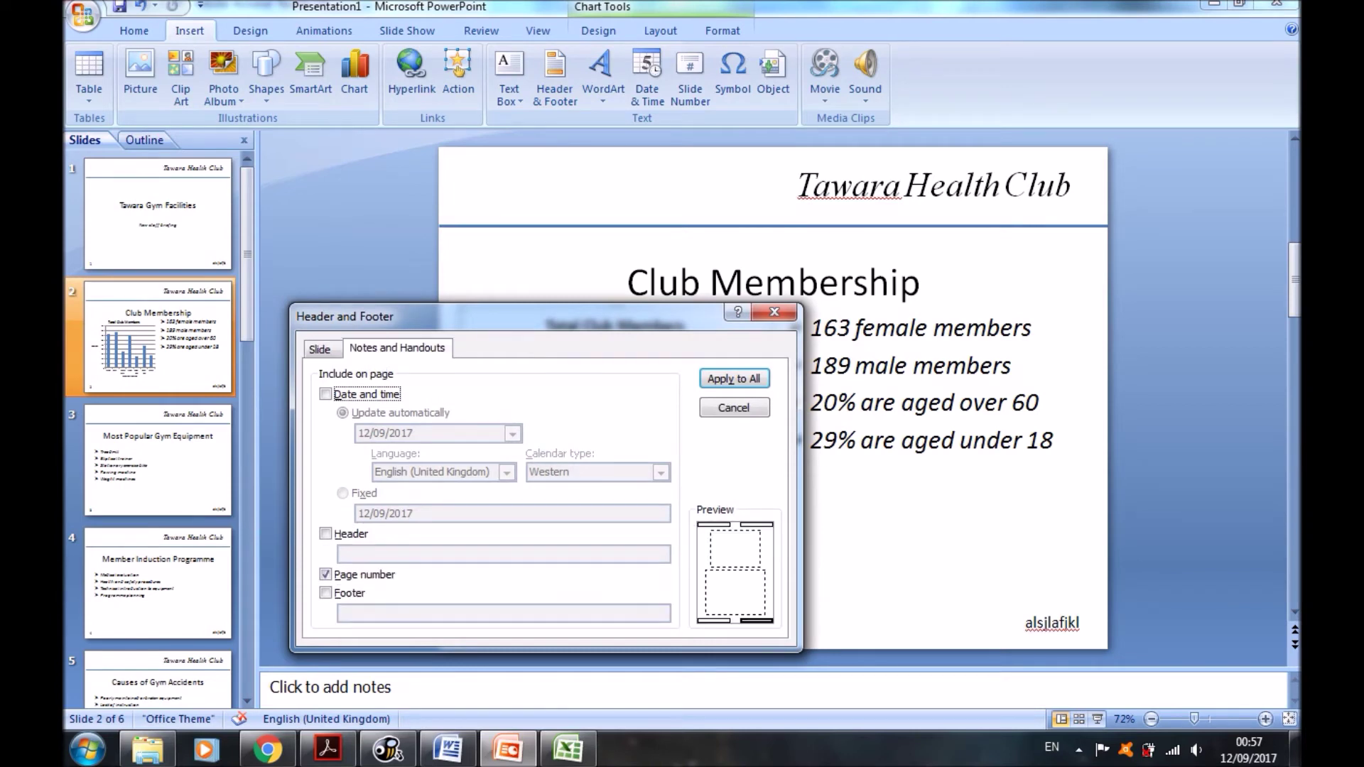
pyautogui.click(326, 533)
pyautogui.write('asfjakjsk')
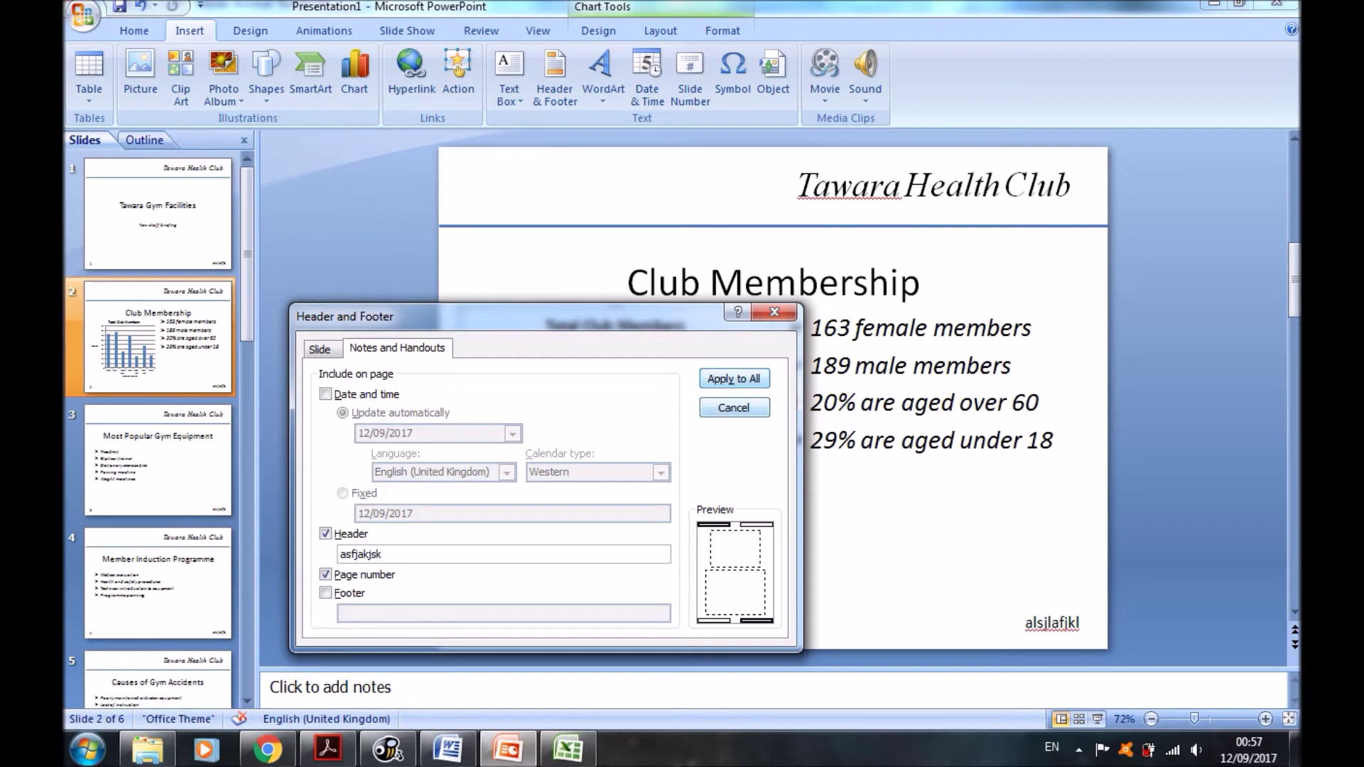
pyautogui.click(734, 378)
# Print-preview the handouts at six slides per page, zooming in and out before closing
pyautogui.click(83, 15)
pyautogui.moveTo(121, 229)
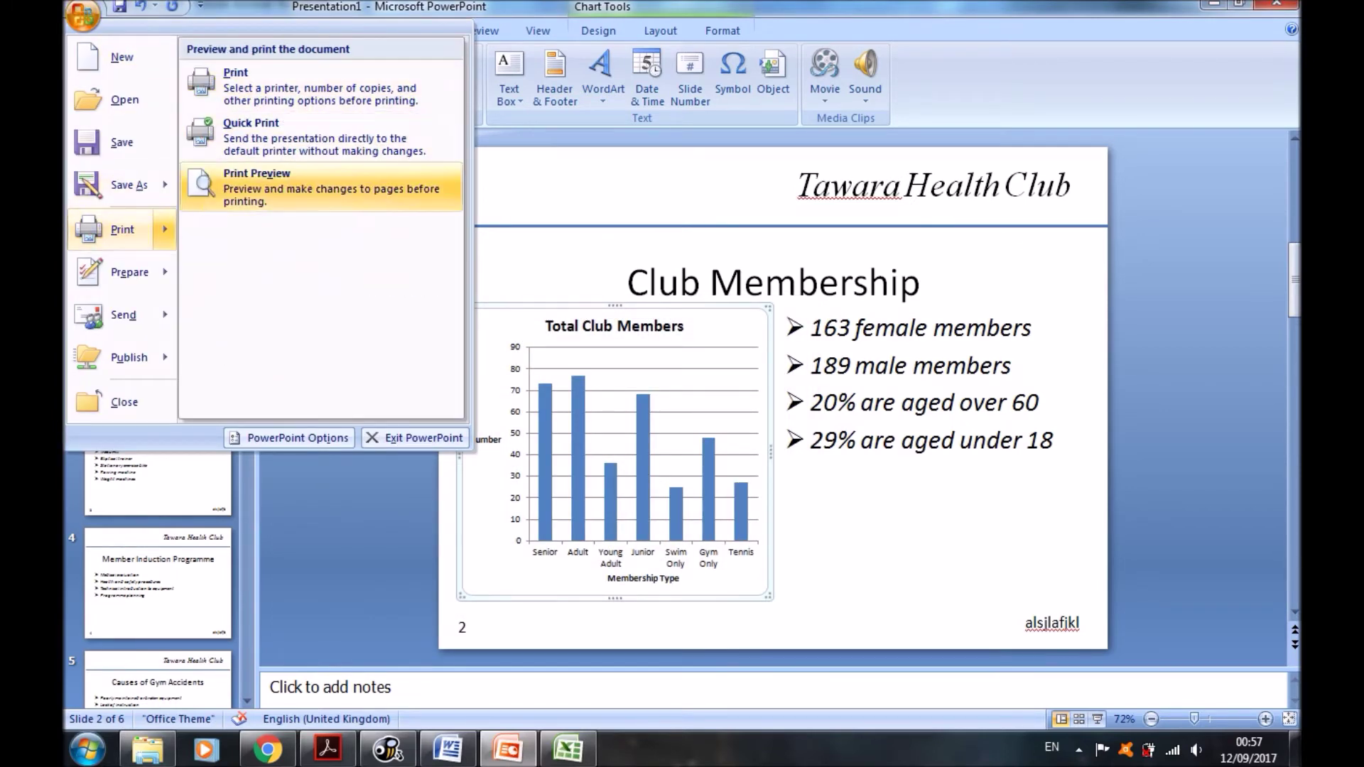
pyautogui.press('Escape')
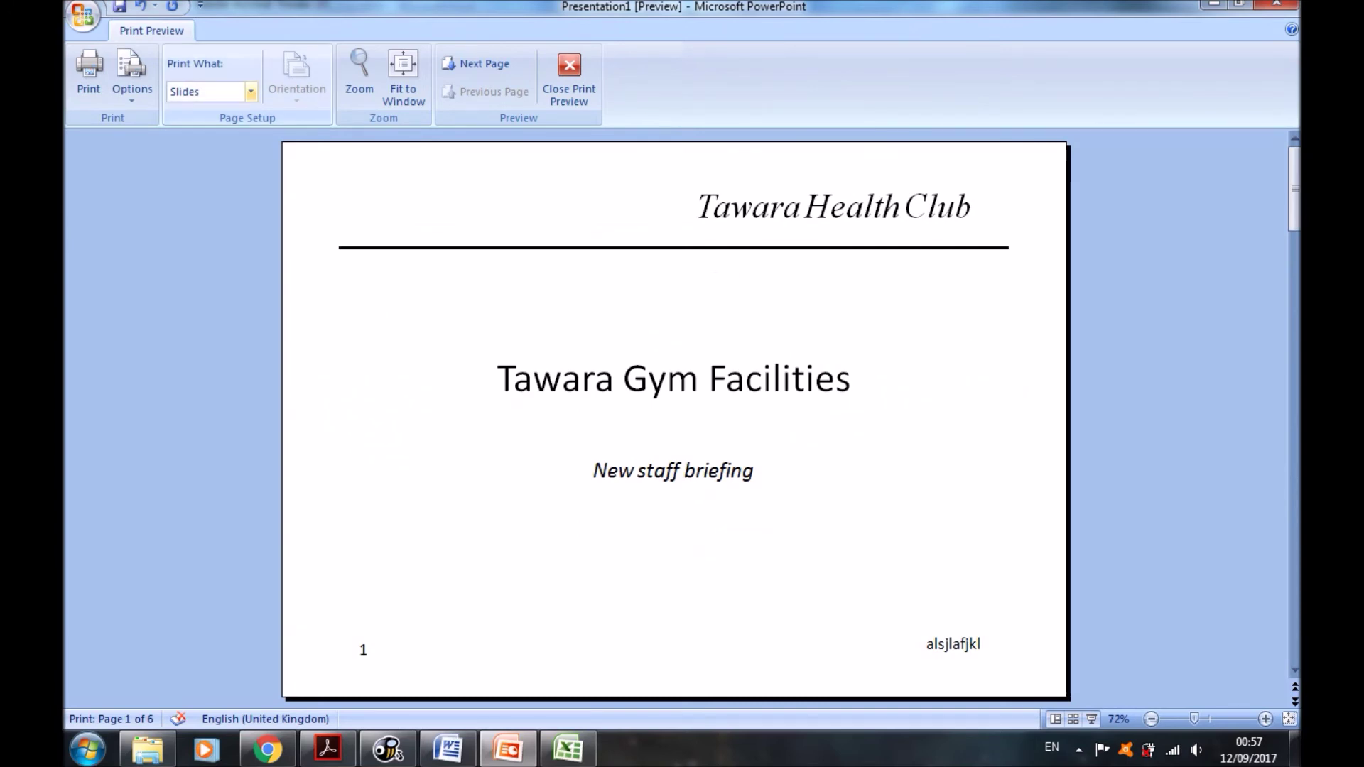
pyautogui.click(251, 91)
pyautogui.click(241, 196)
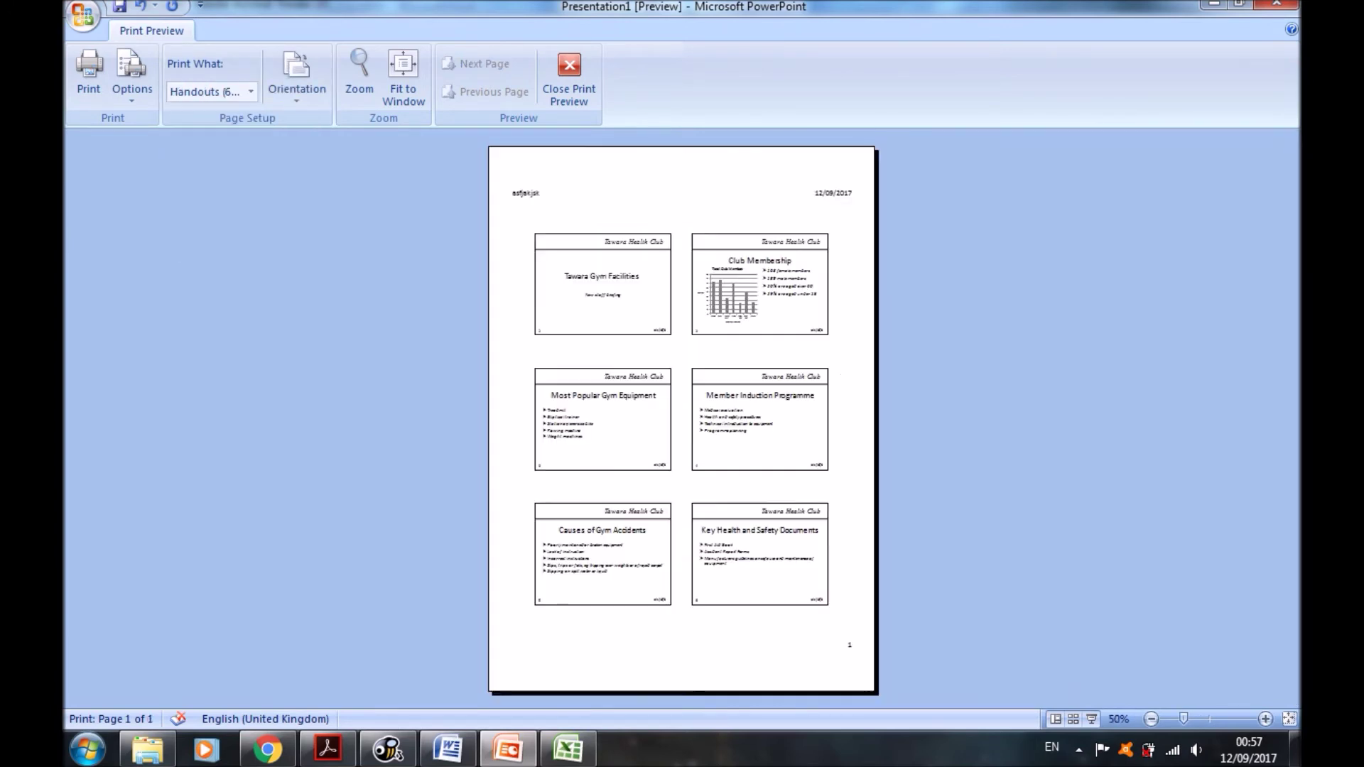
pyautogui.click(840, 374)
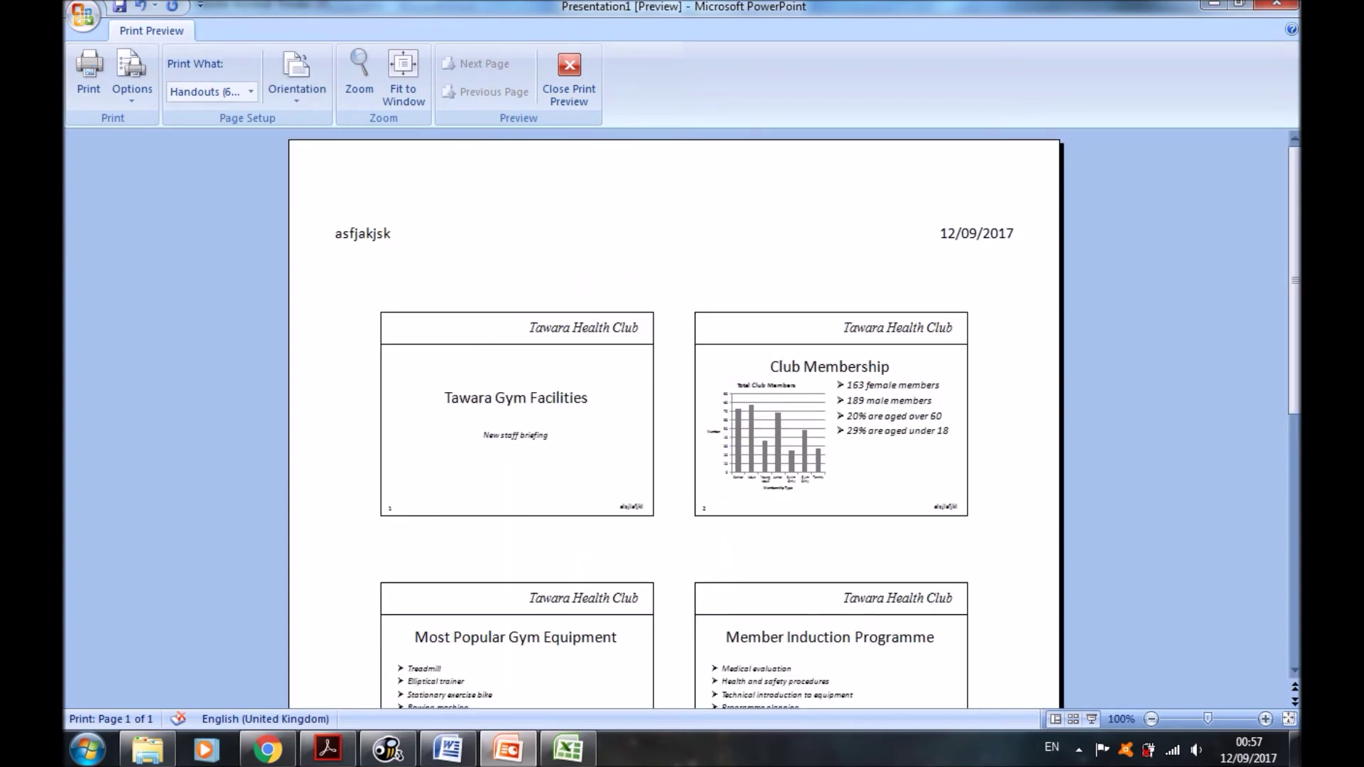
pyautogui.scroll(-2, 675, 426)
pyautogui.click(675, 426)
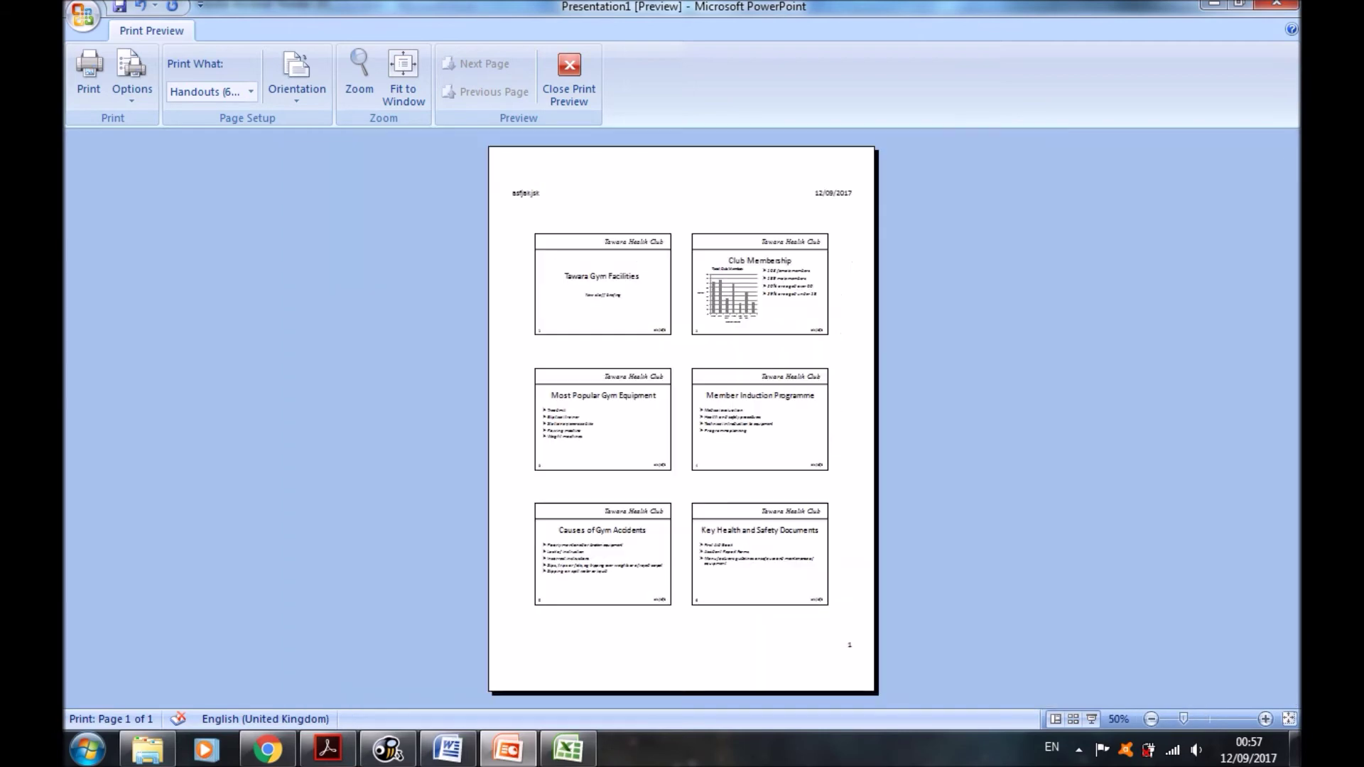
pyautogui.click(675, 284)
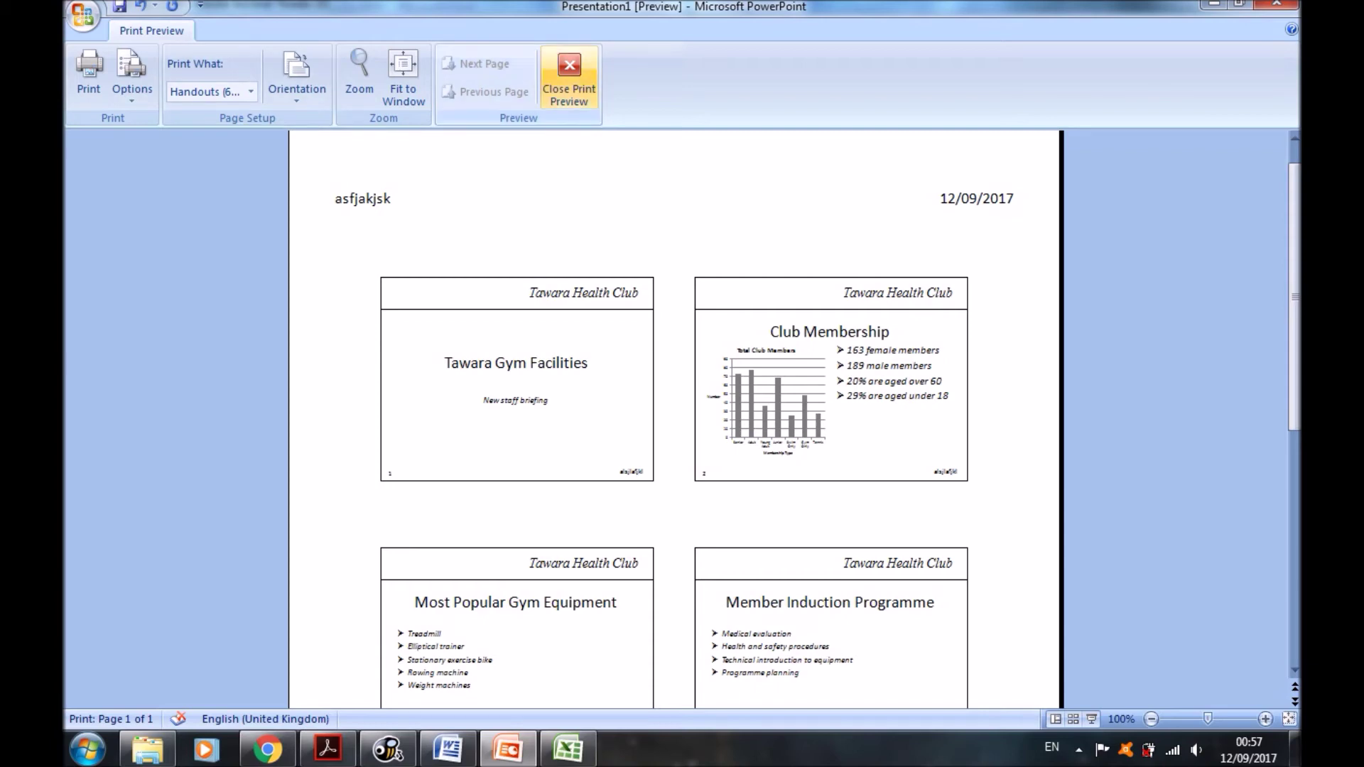
pyautogui.click(569, 74)
# Read question 37's Printout 7 requirement in the exam PDF, then return to PowerPoint's slides
pyautogui.hotkey('alt', 'Tab')
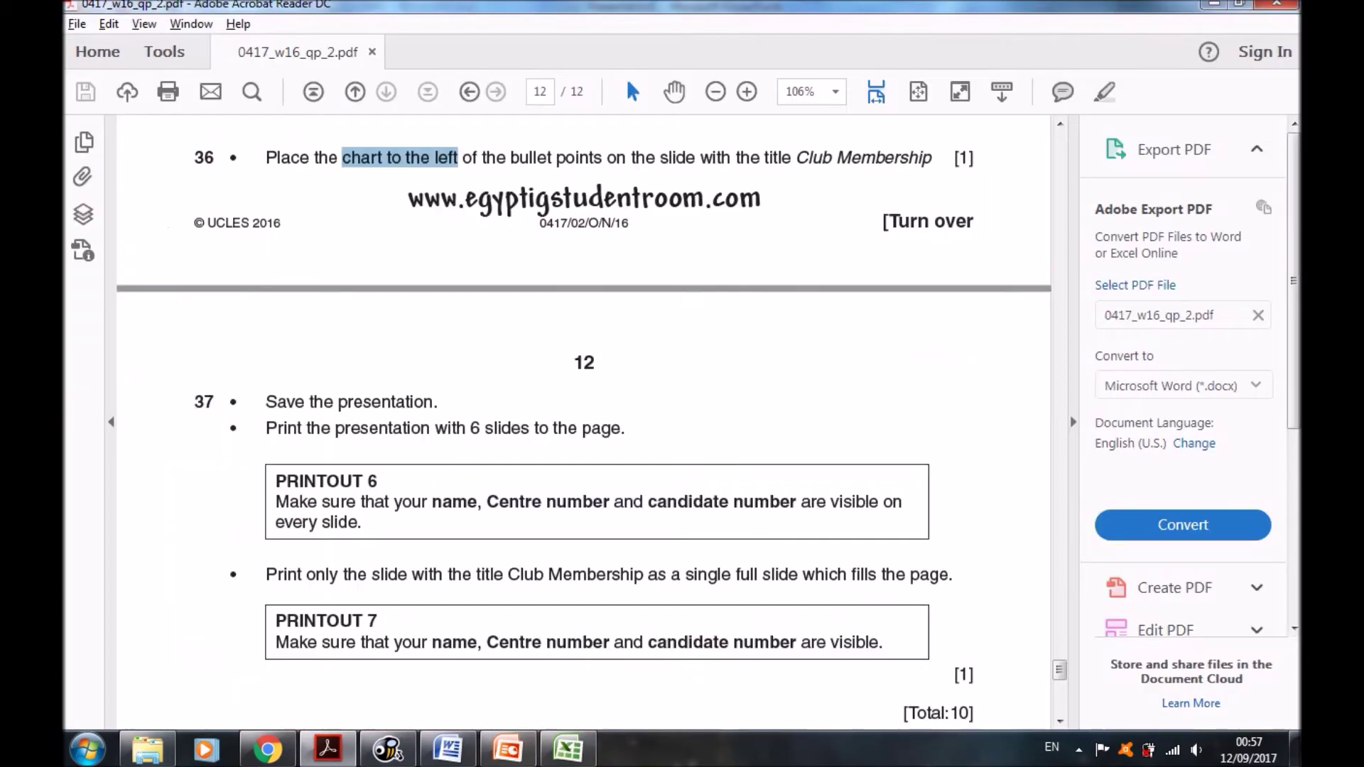
pyautogui.scroll(-3, 583, 419)
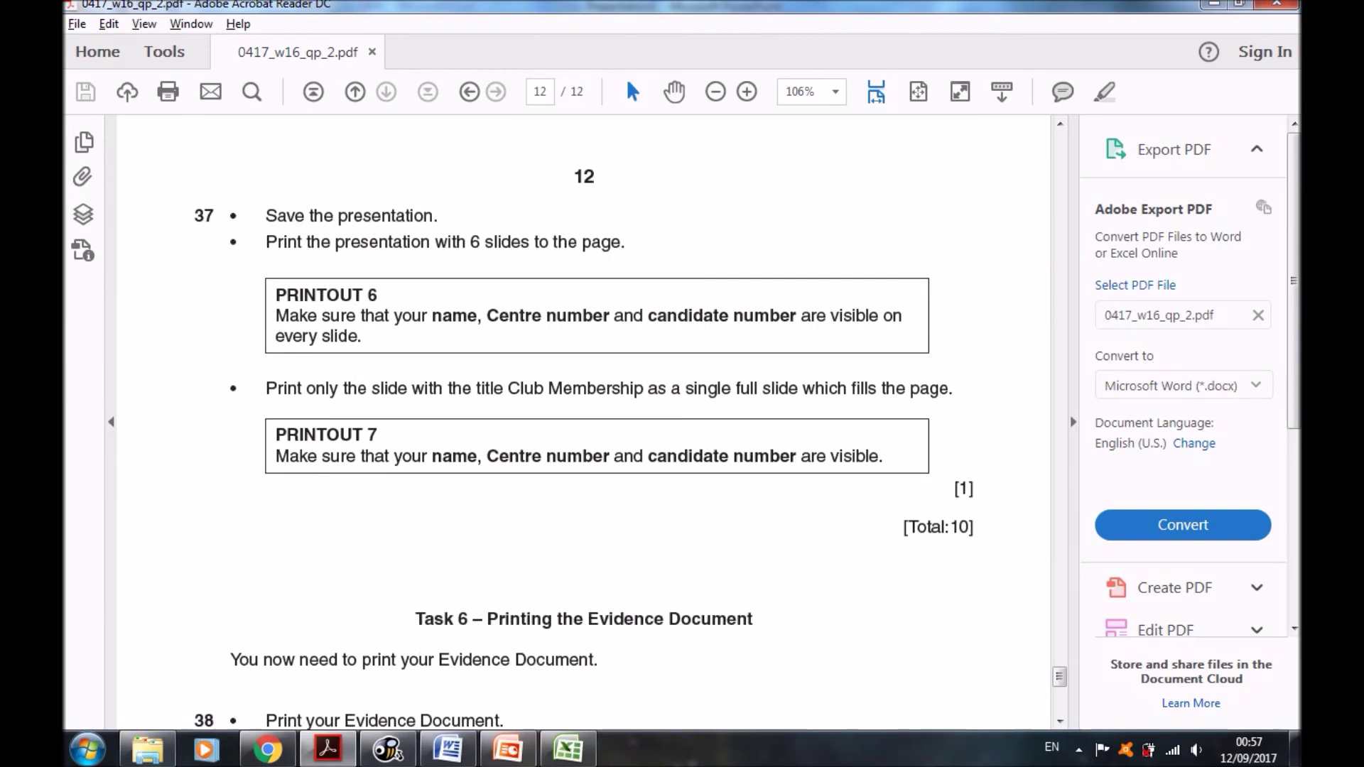
pyautogui.hotkey('alt', 'Tab')
pyautogui.scroll(-3, 773, 398)
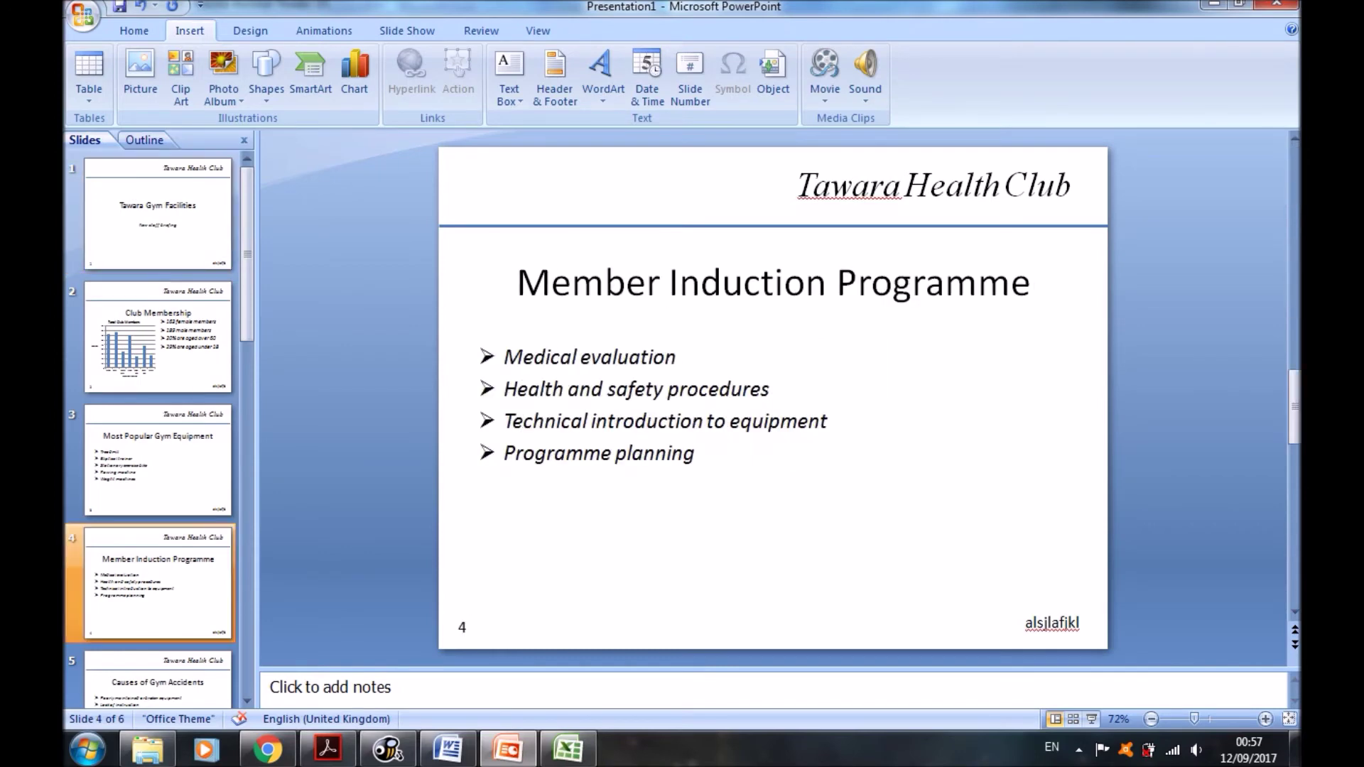
pyautogui.scroll(2, 773, 398)
# Preview the Club Membership slide alone as a full-page Slides printout, then return to the exam paper
pyautogui.click(773, 283)
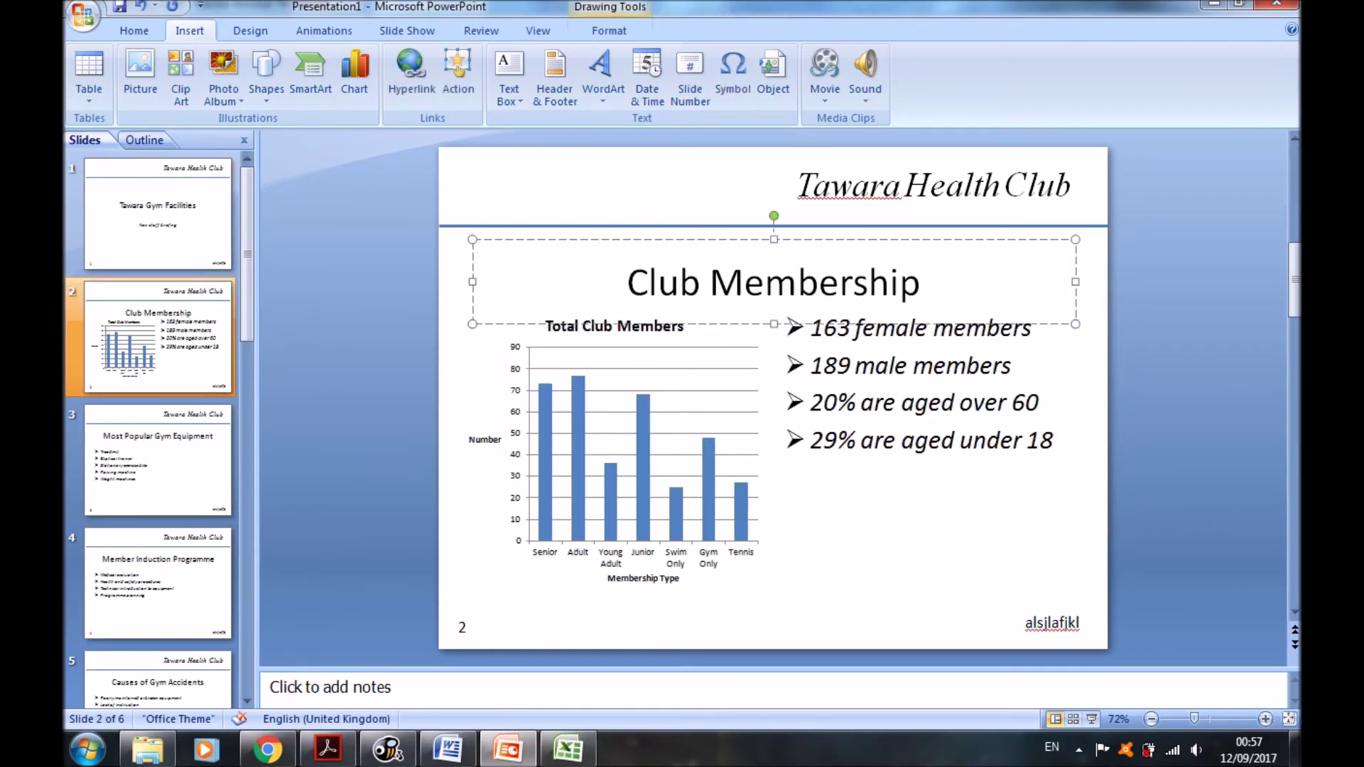
pyautogui.click(84, 16)
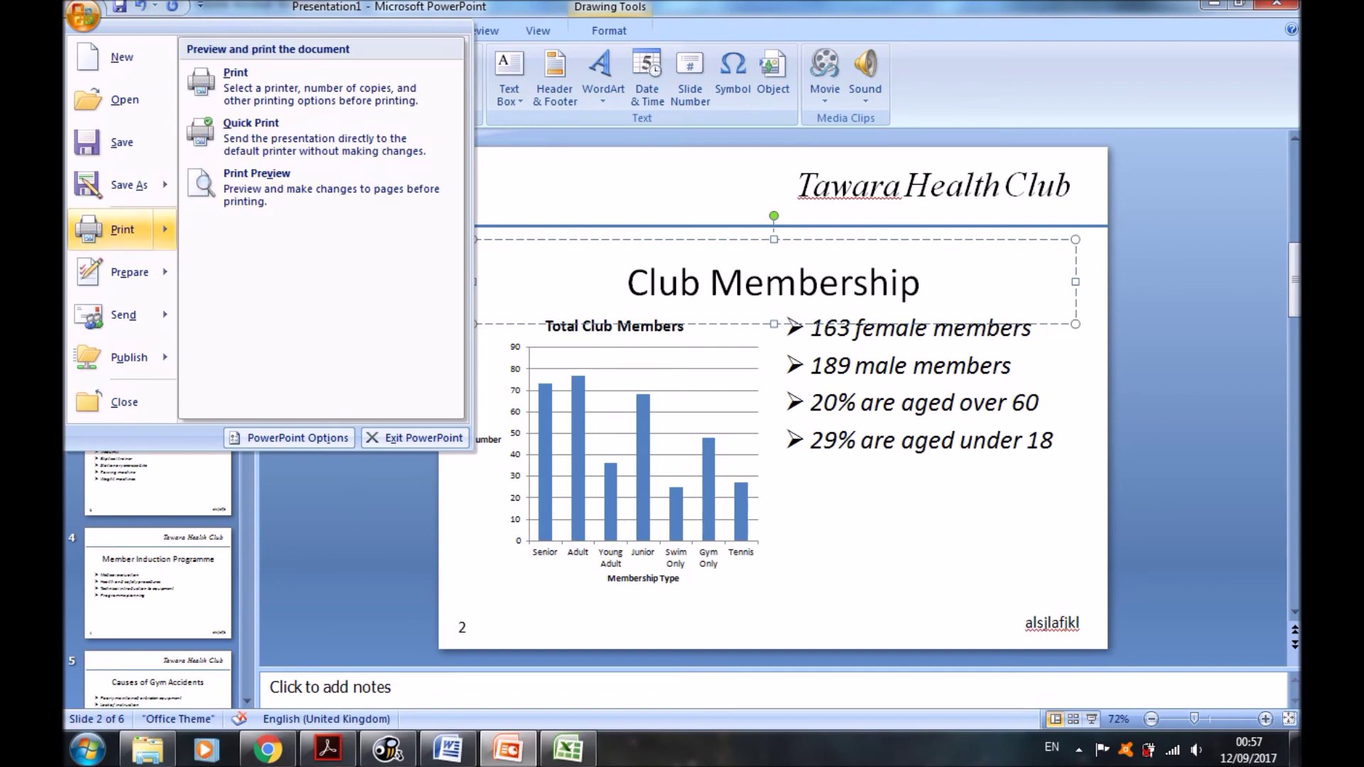
pyautogui.click(214, 89)
pyautogui.click(459, 561)
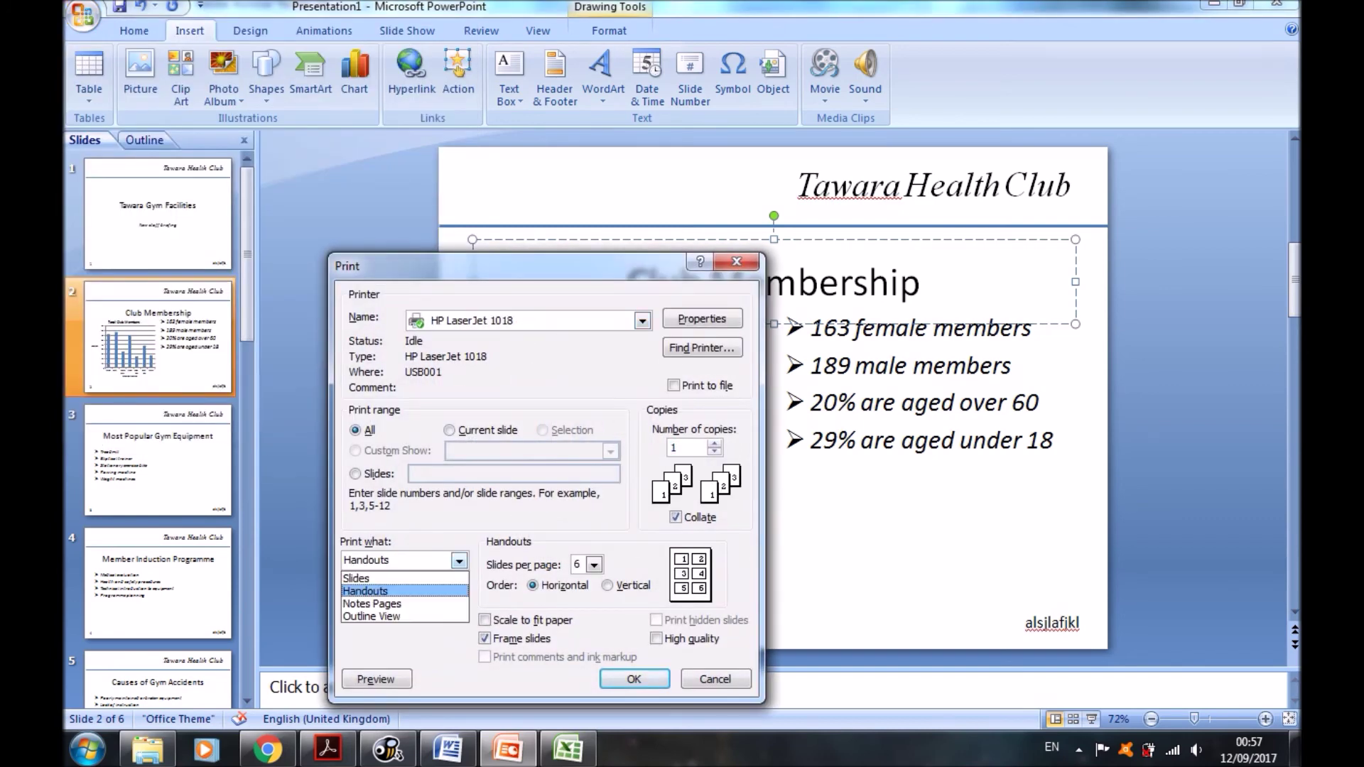
pyautogui.click(369, 576)
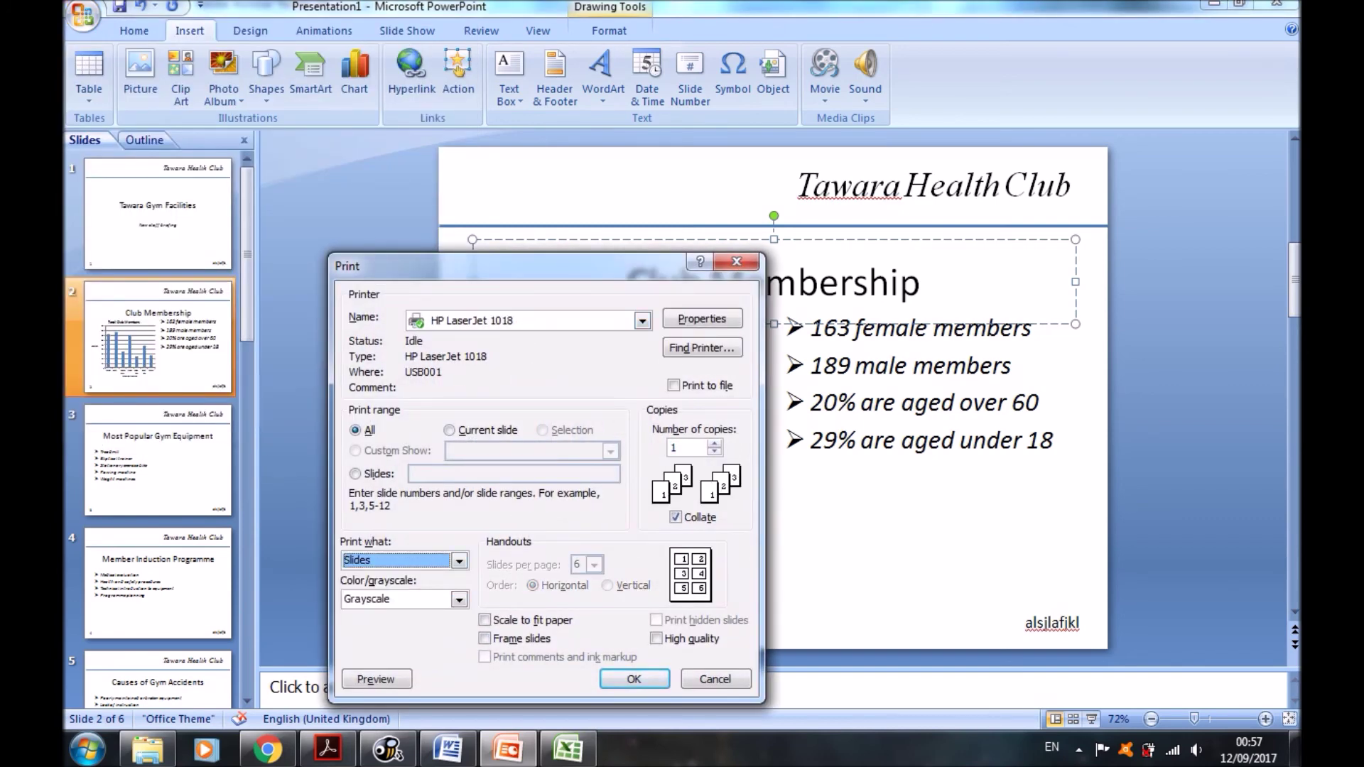
pyautogui.click(449, 430)
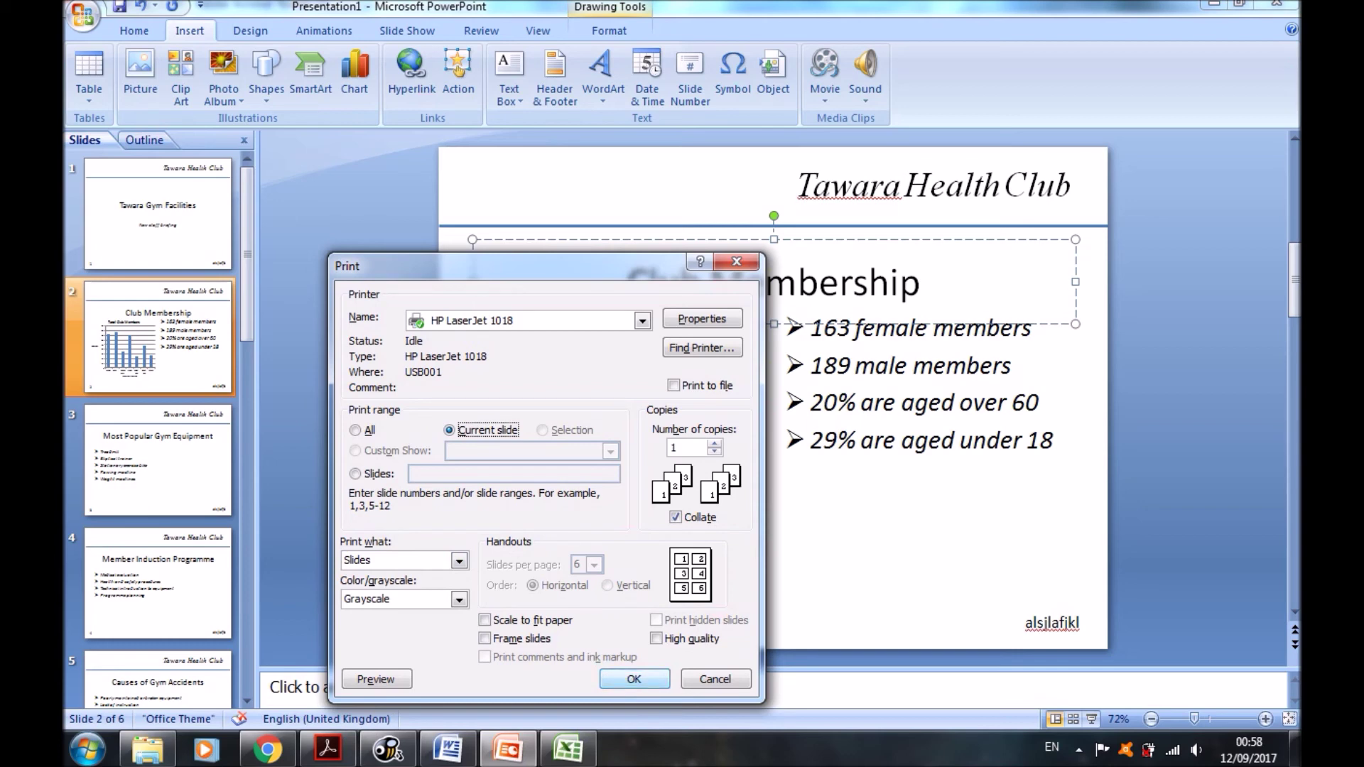
pyautogui.click(375, 679)
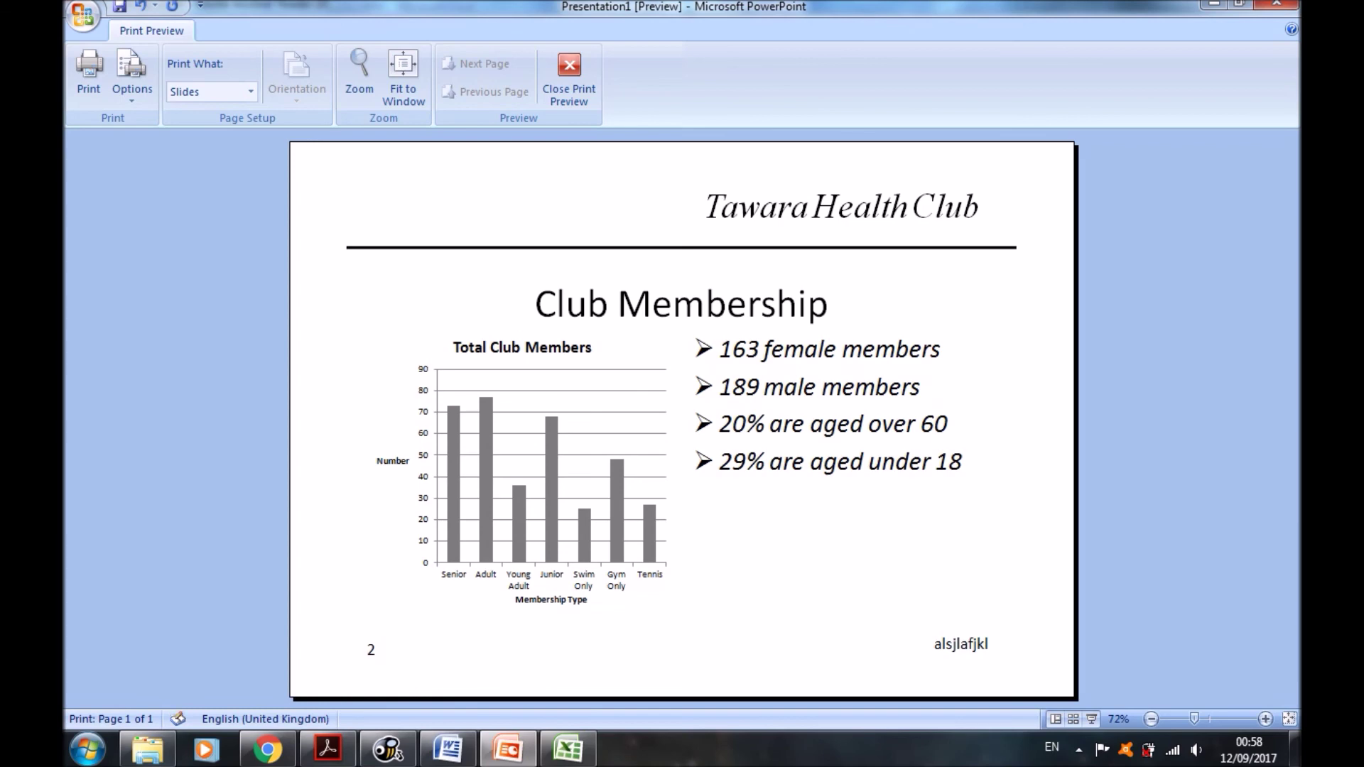
pyautogui.click(569, 71)
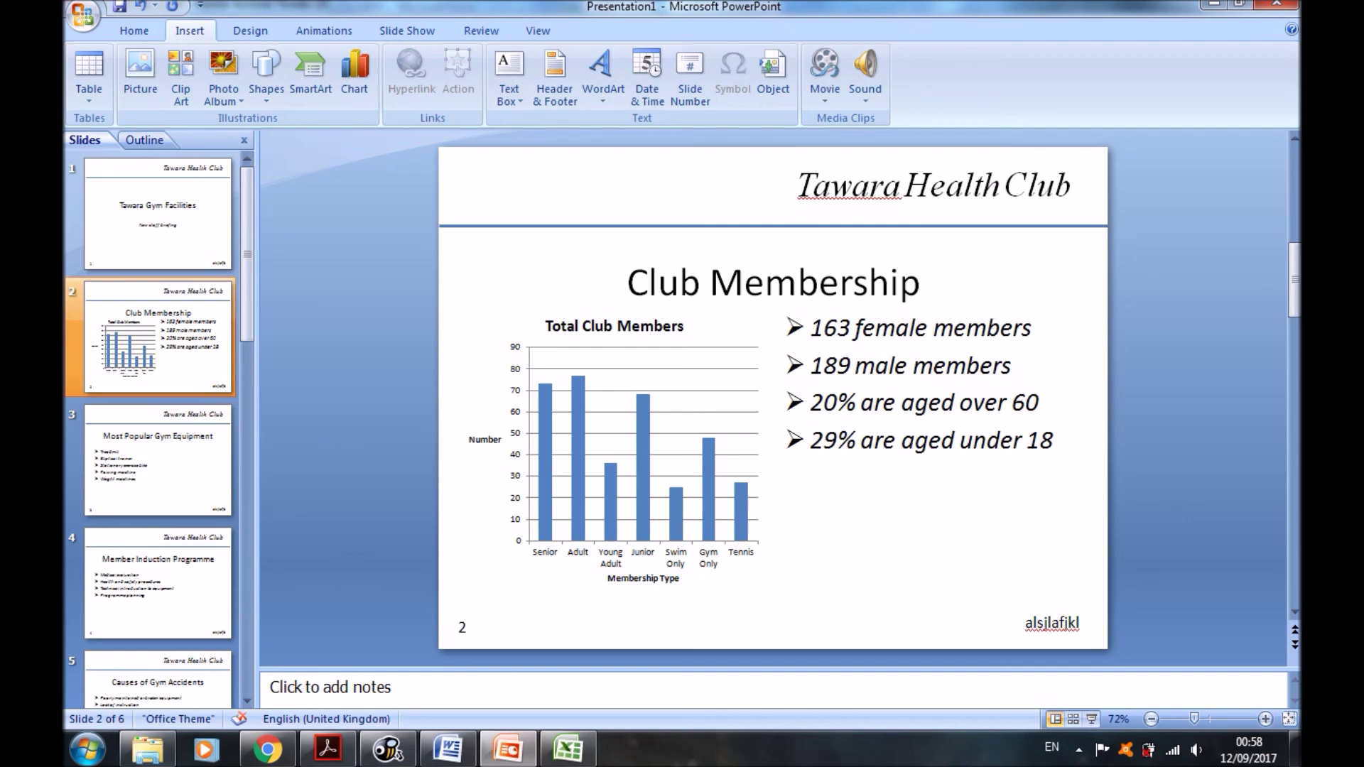
pyautogui.click(328, 750)
pyautogui.scroll(-3, 583, 427)
# Scroll through Task 6 to the bottom of page 12 in the exam PDF
pyautogui.scroll(-1, 583, 427)
pyautogui.scroll(-1, 607, 422)
pyautogui.scroll(-2, 607, 422)
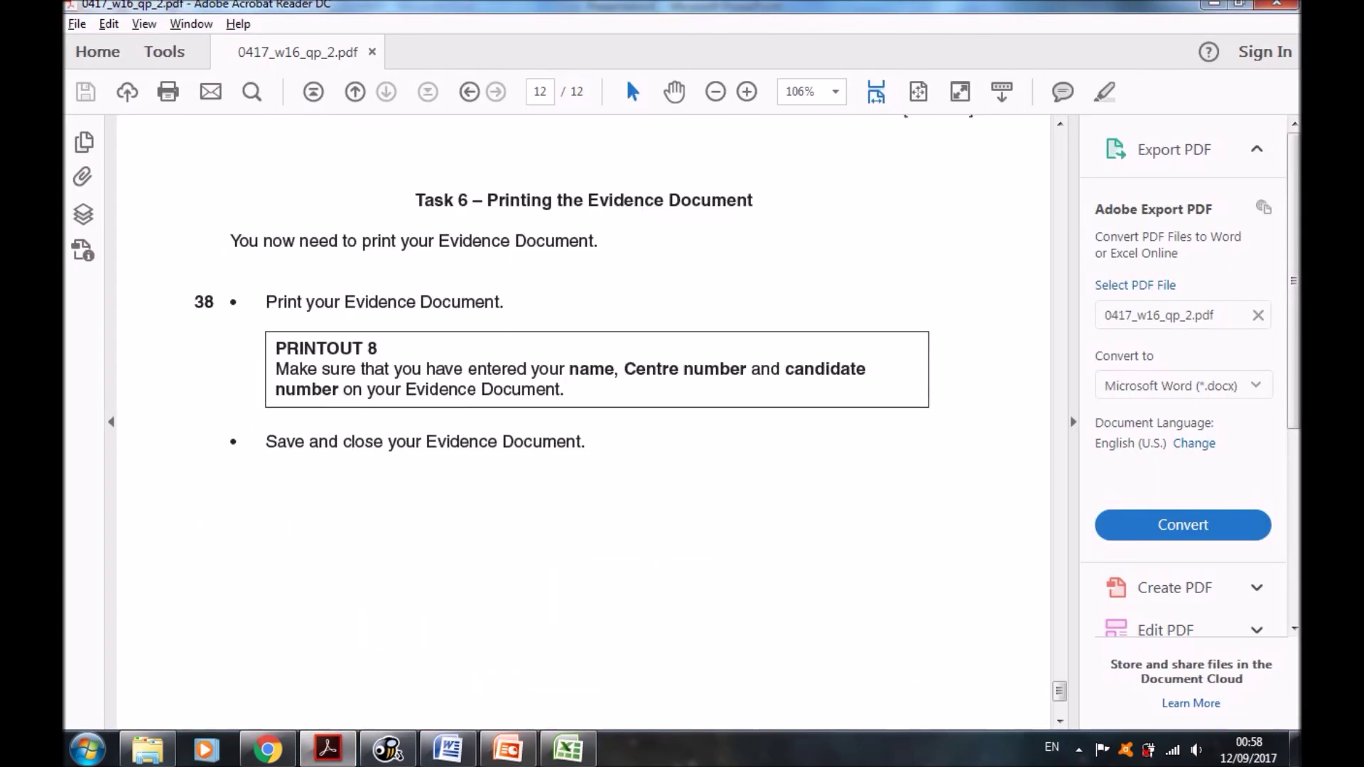
pyautogui.scroll(-2, 583, 426)
pyautogui.scroll(-1, 582, 426)
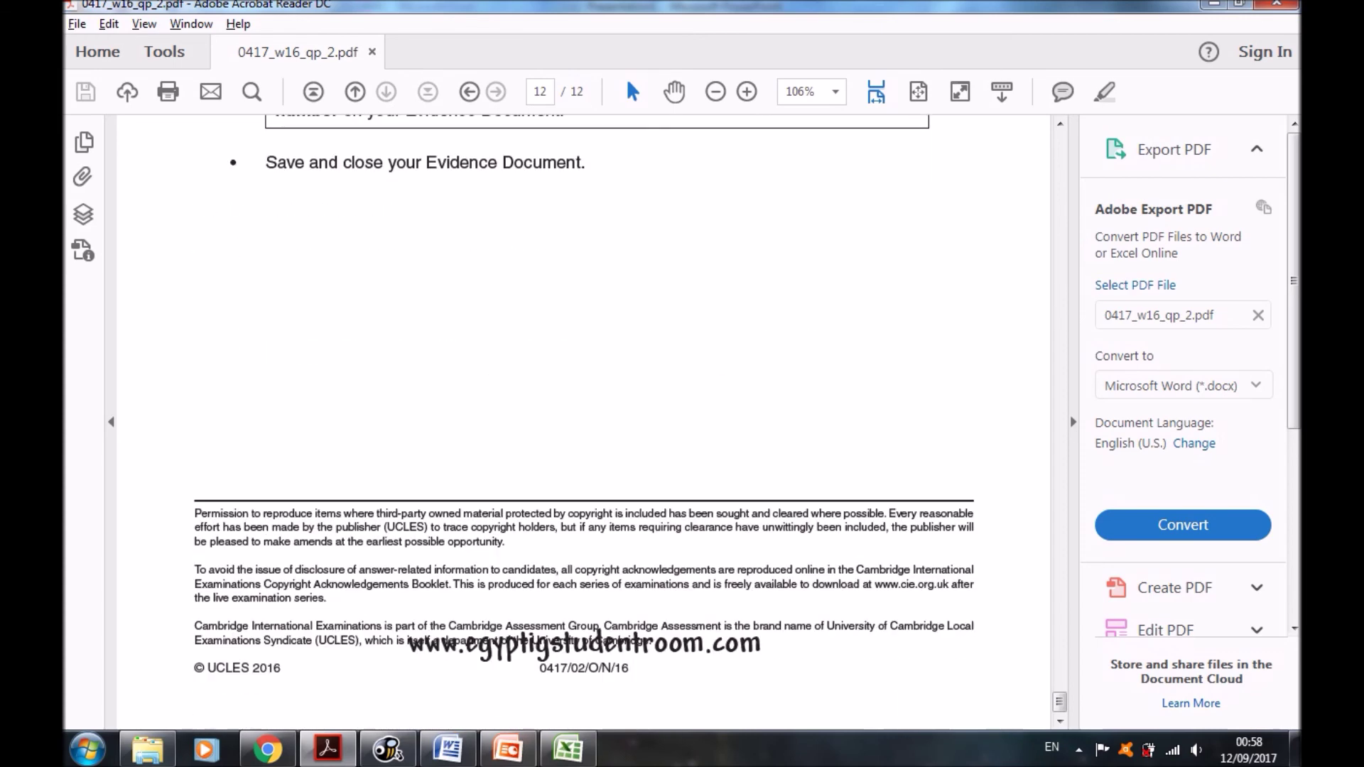